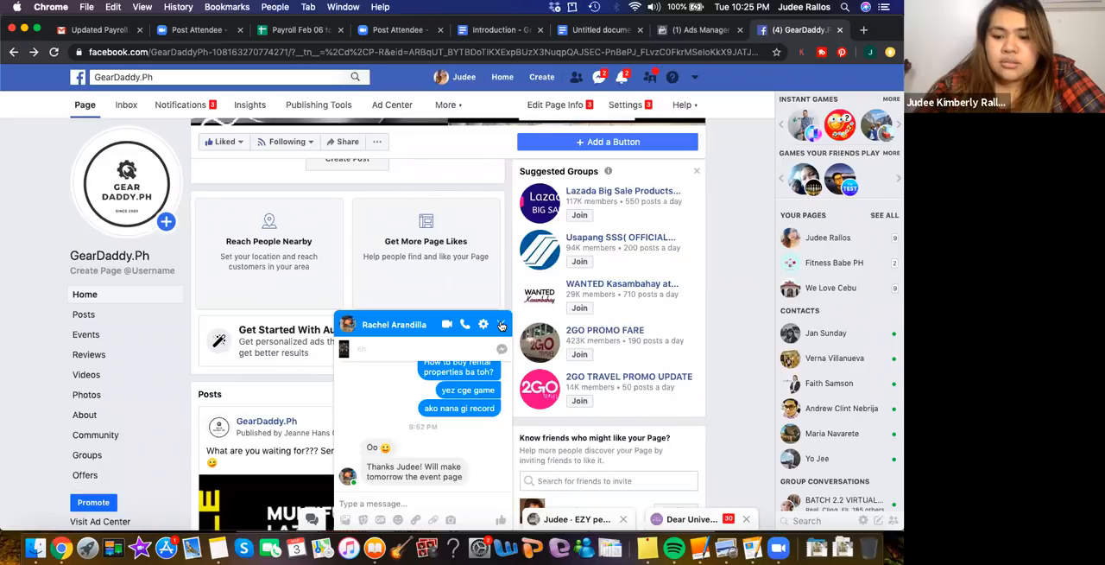
Close the open chat window and look over the posts and page details on the GearDaddy.Ph home page
click(502, 325)
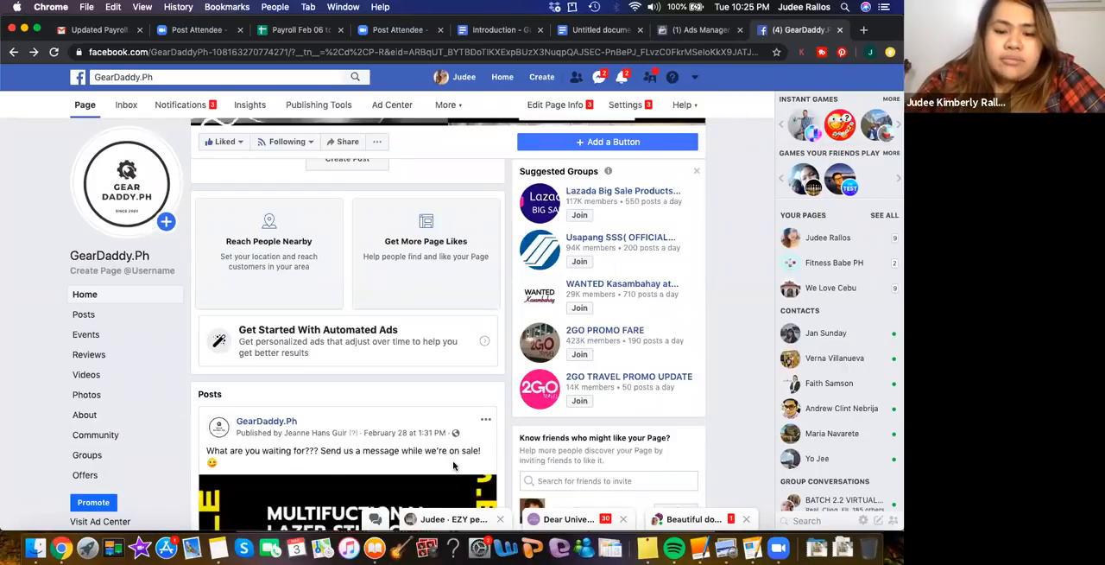
scroll(456, 468, down, 3)
scroll(456, 467, down, 3)
scroll(454, 467, down, 1)
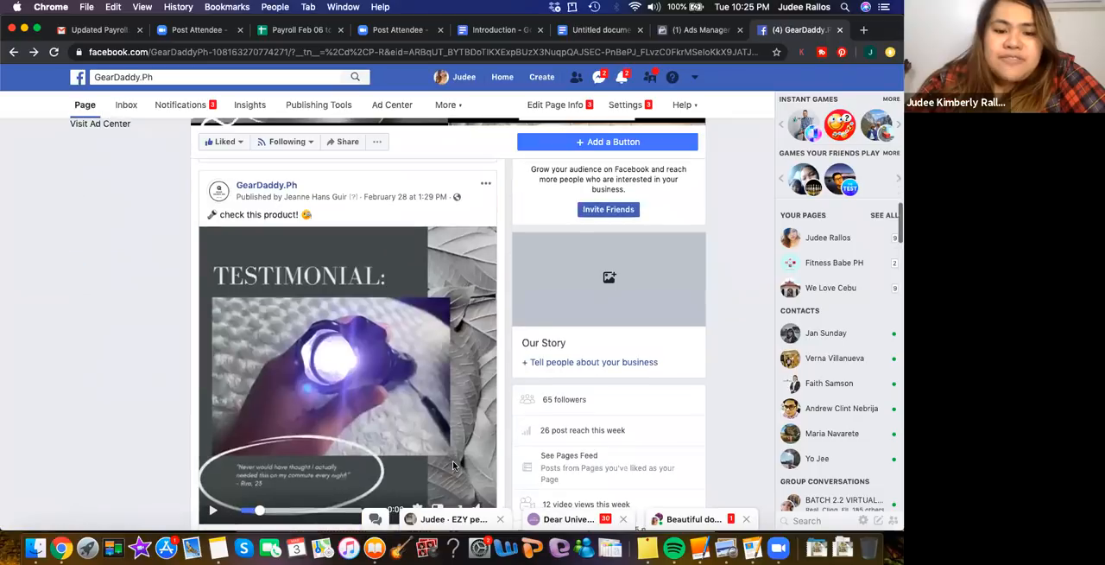
scroll(454, 467, down, 2)
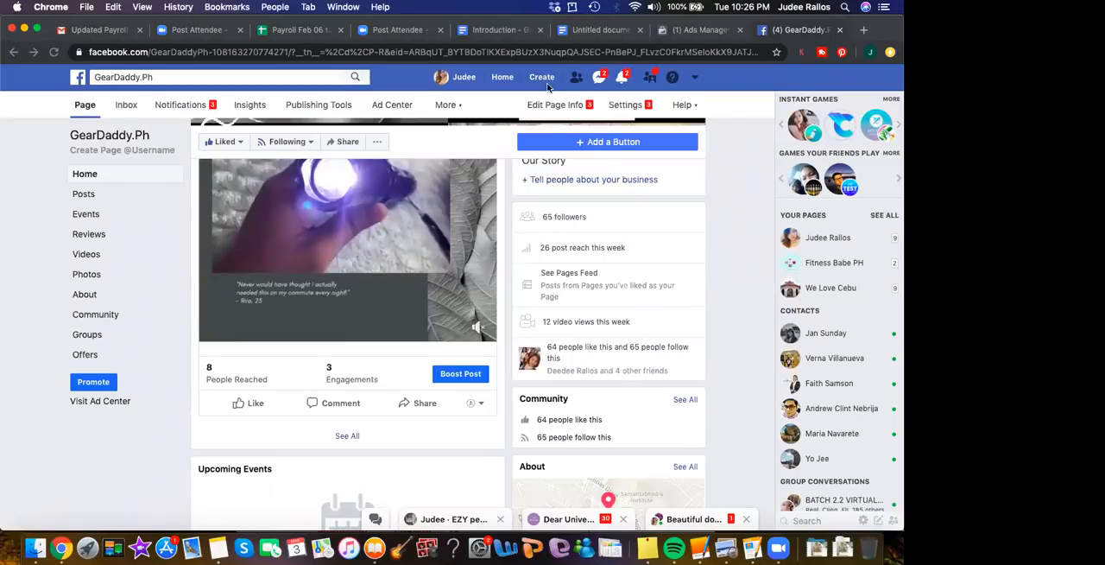
scroll(424, 457, up, 2)
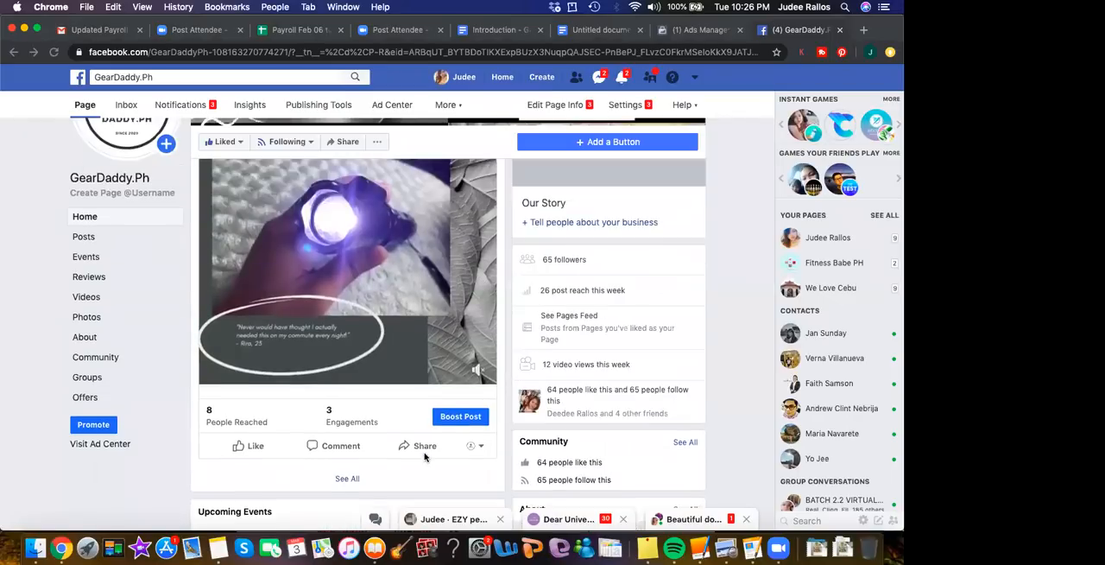
scroll(424, 457, up, 5)
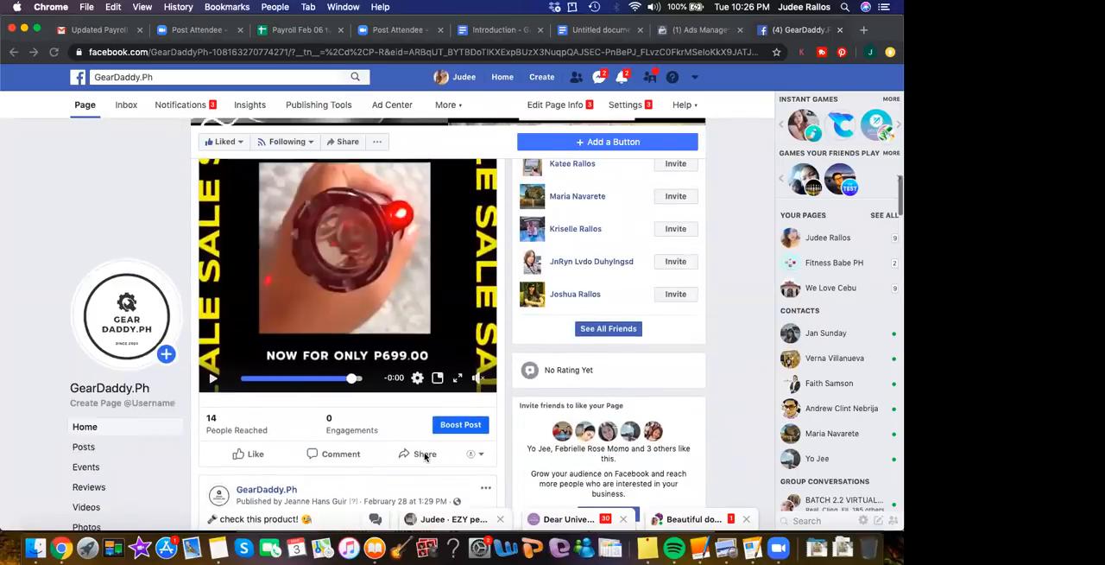
scroll(424, 457, up, 6)
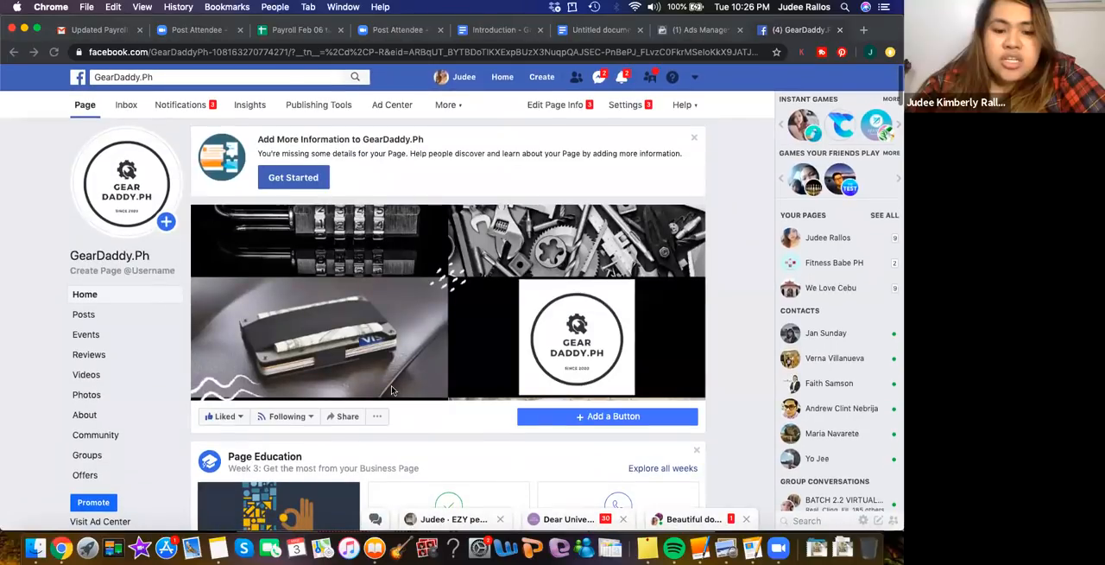
scroll(392, 390, down, 6)
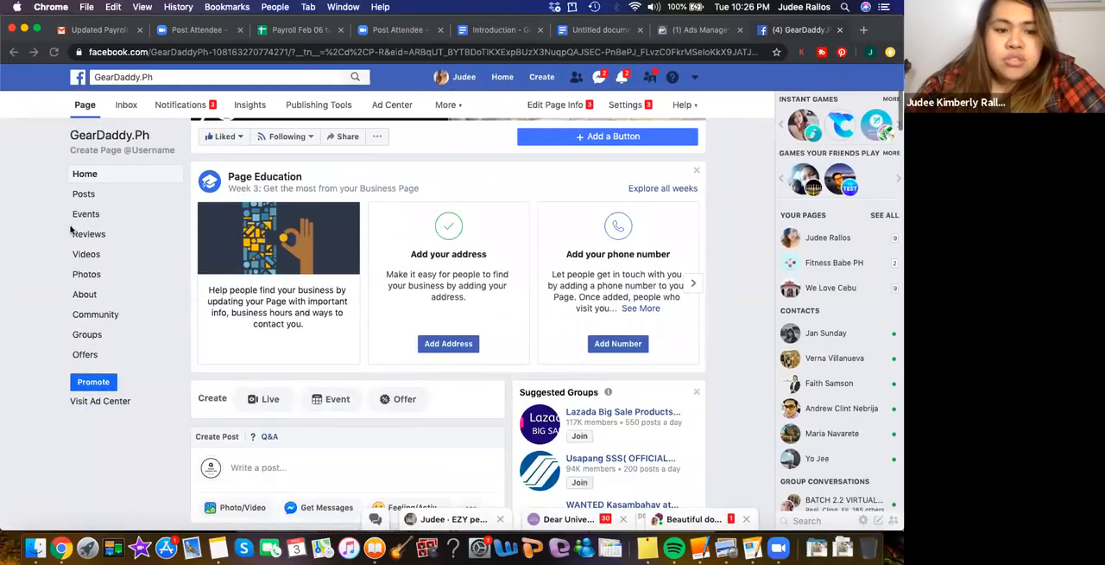
Open the Posts section of the GearDaddy.Ph page
click(85, 197)
scroll(86, 197, down, 5)
click(86, 196)
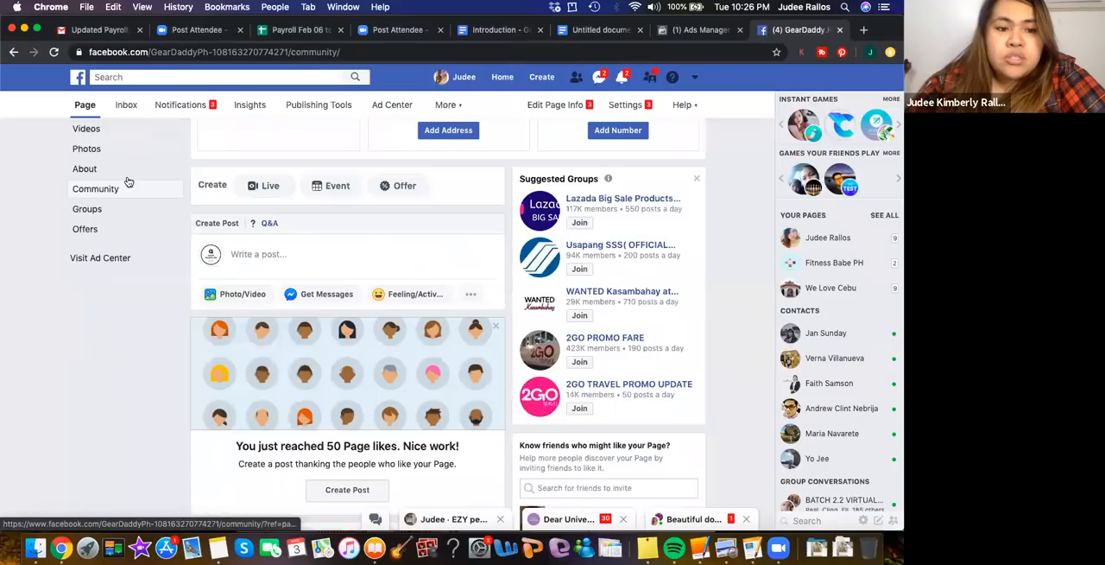
scroll(29, 188, up, 2)
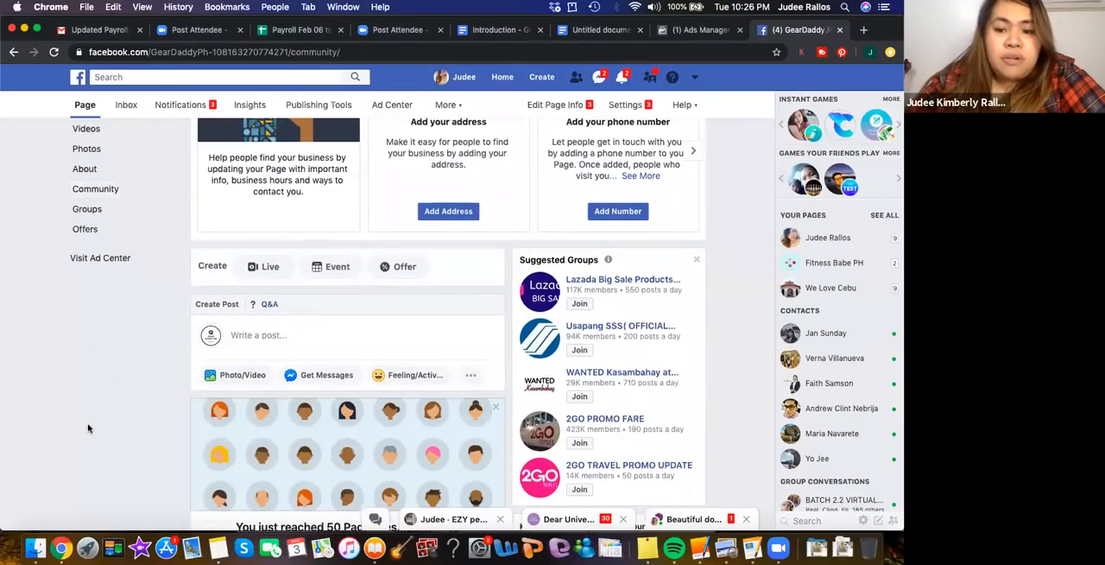
scroll(87, 429, up, 5)
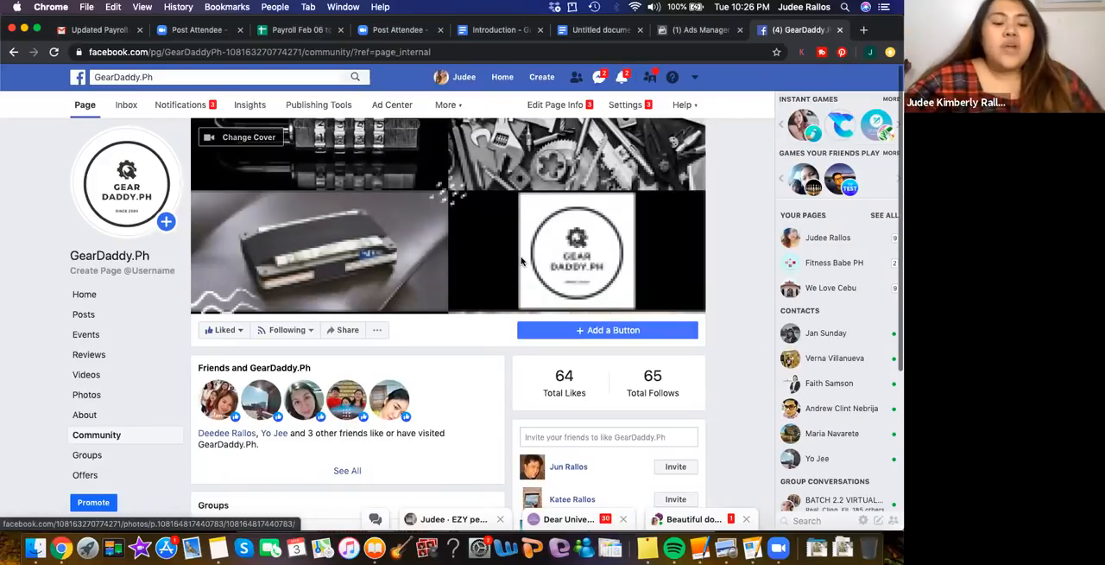
click(87, 315)
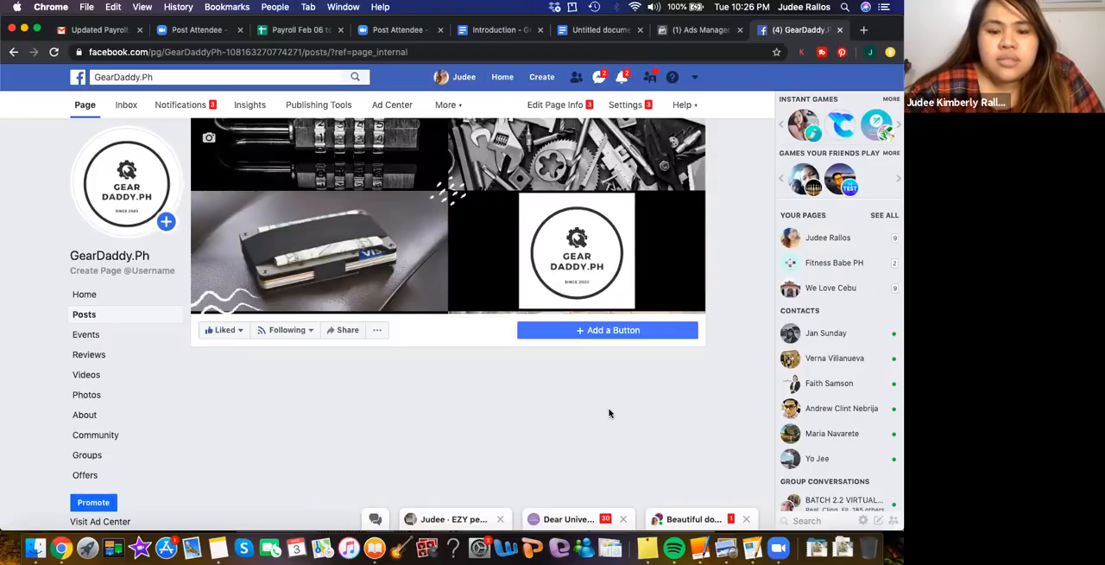
Examine the published GearDaddy.Ph posts, from the stun gun sale and testimonials to the self-defense article, and return to the three-photo testimonial post
scroll(609, 413, down, 6)
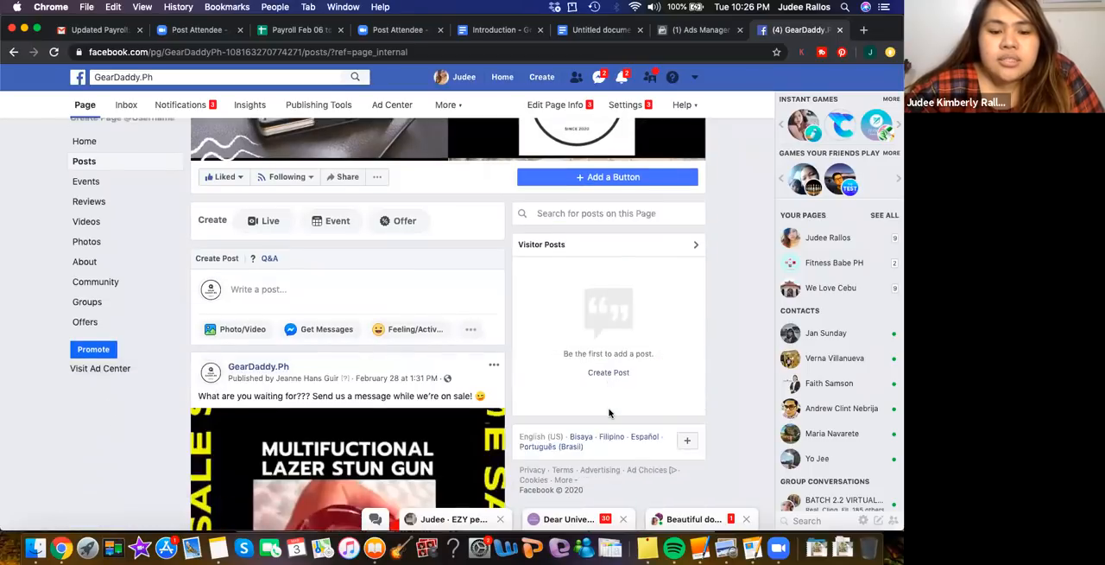
scroll(609, 413, down, 3)
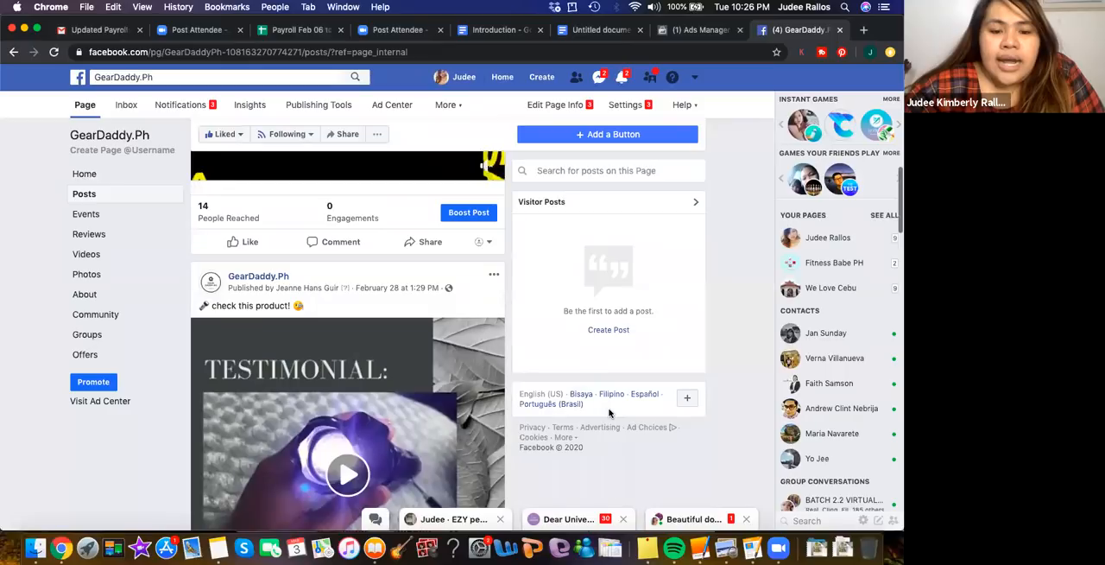
scroll(609, 413, down, 6)
scroll(284, 432, up, 1)
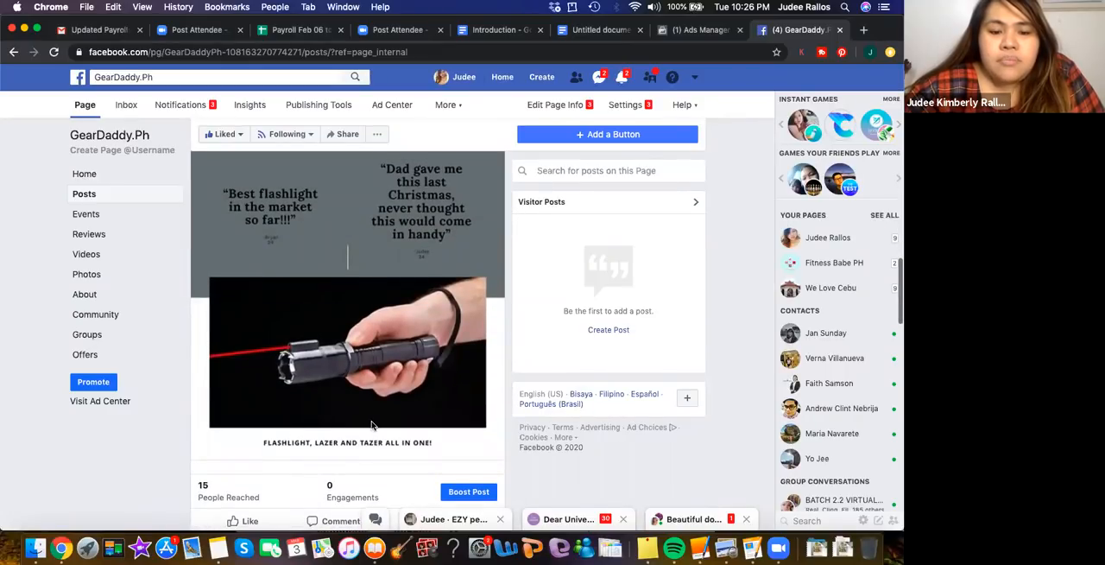
scroll(373, 427, down, 5)
scroll(302, 483, up, 1)
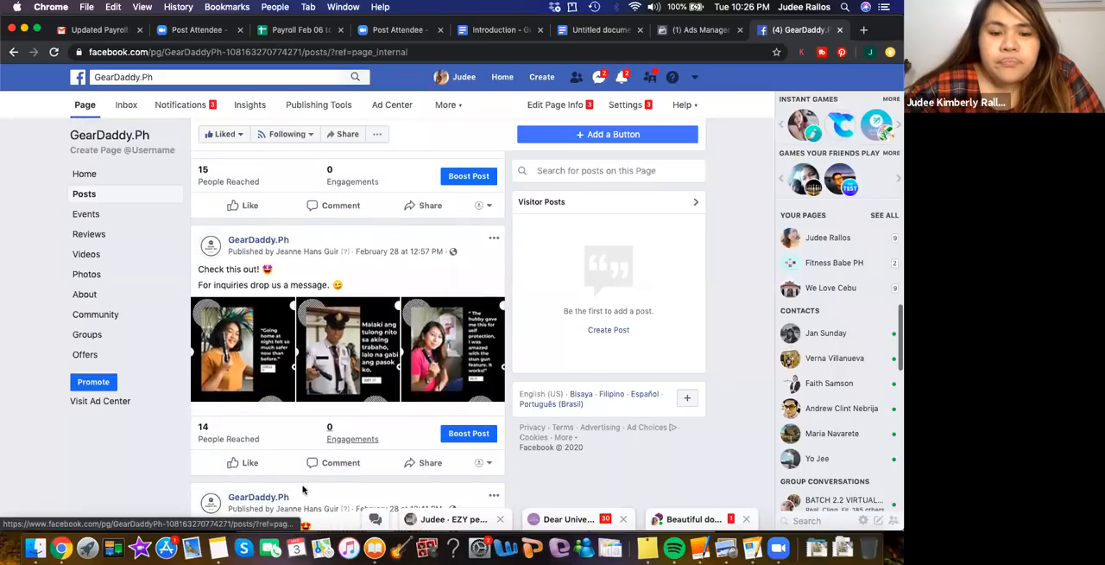
scroll(302, 490, down, 8)
scroll(302, 490, down, 10)
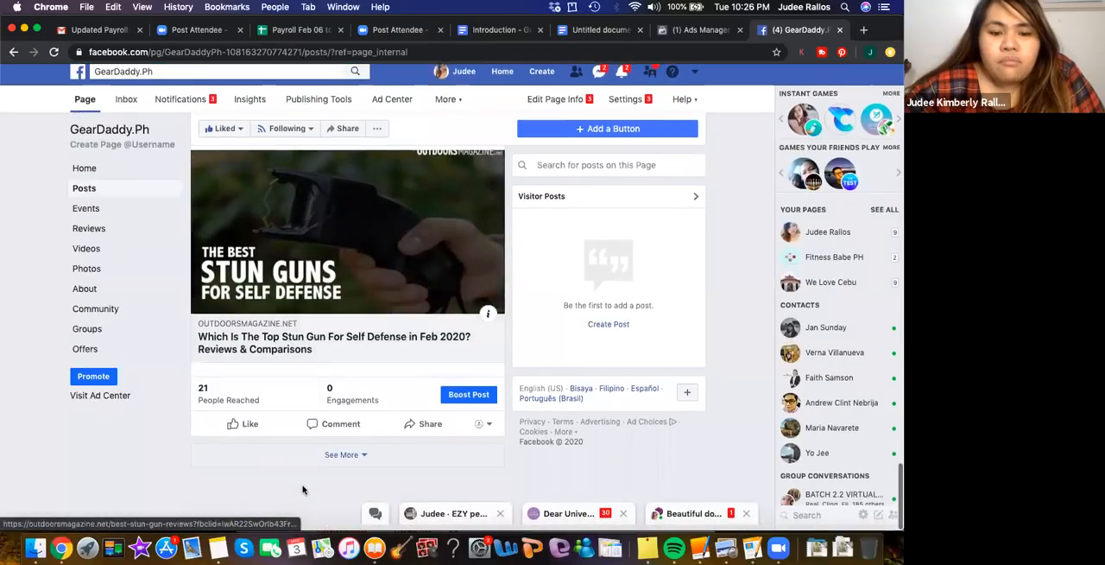
scroll(362, 468, up, 2)
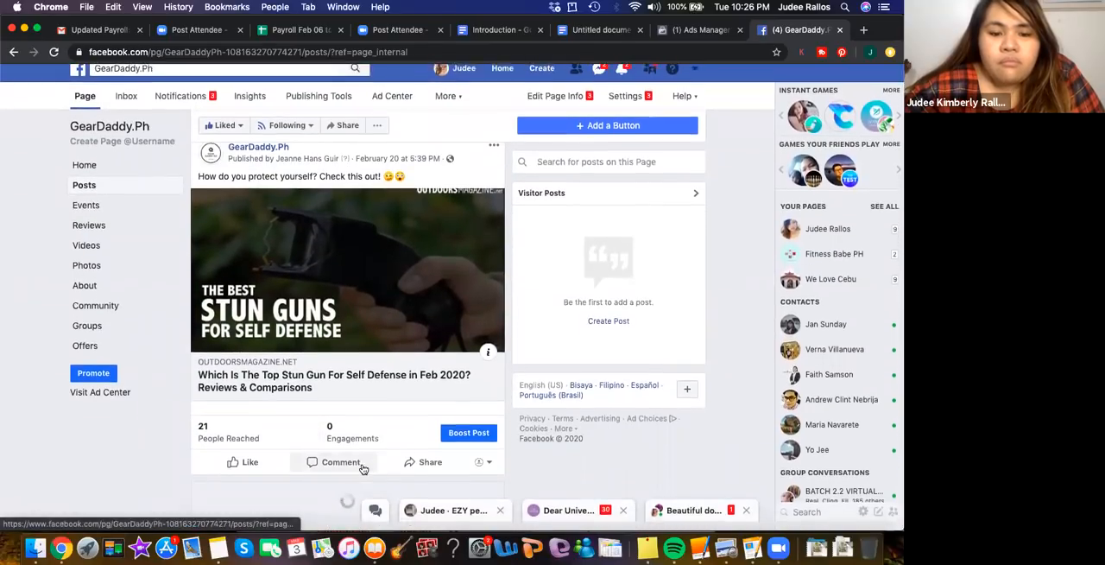
scroll(246, 423, down, 1)
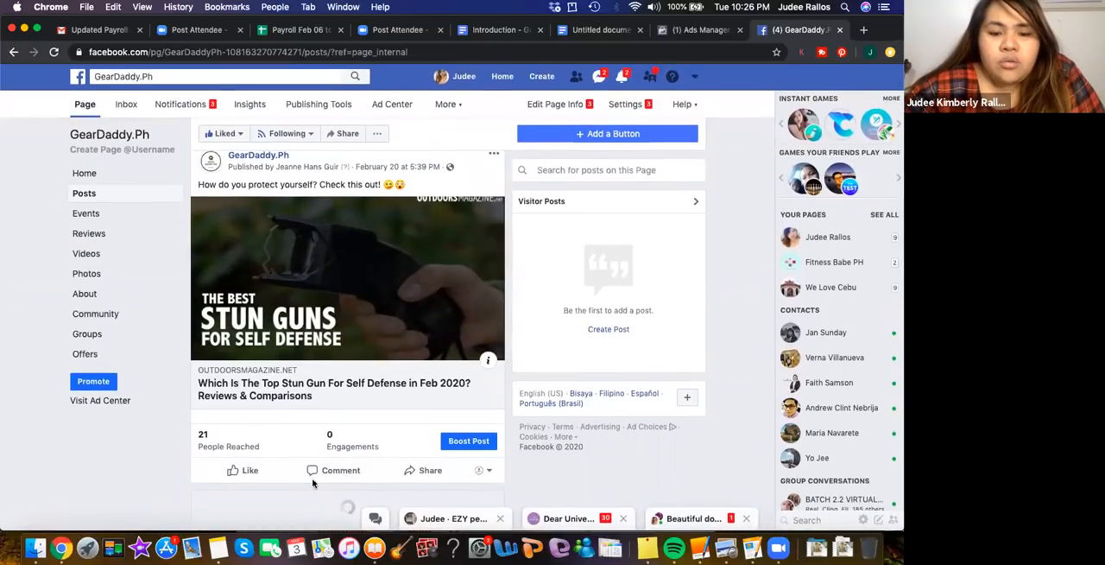
scroll(320, 354, up, 15)
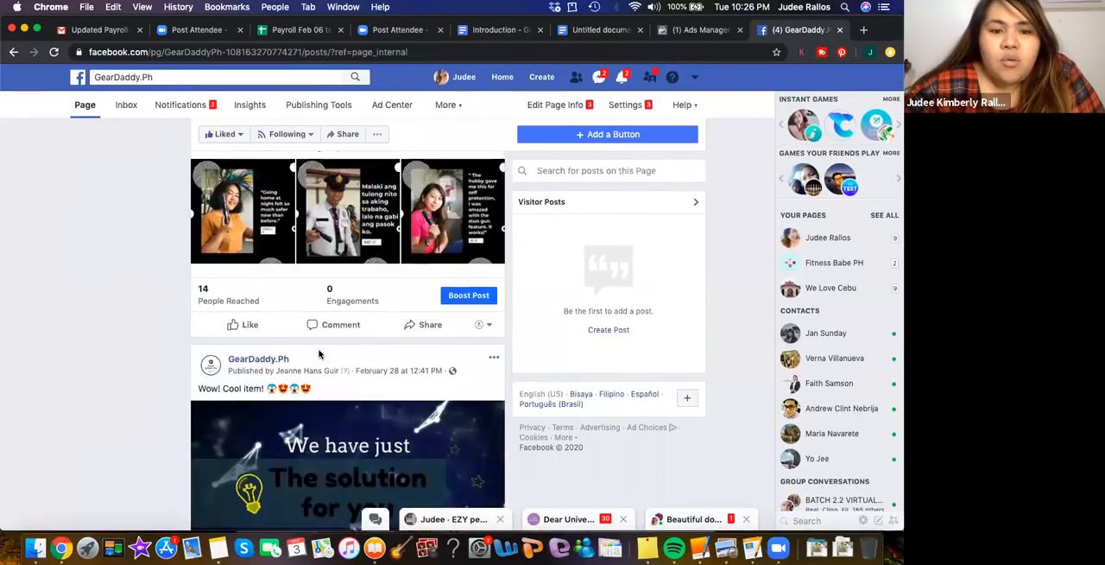
scroll(320, 354, down, 5)
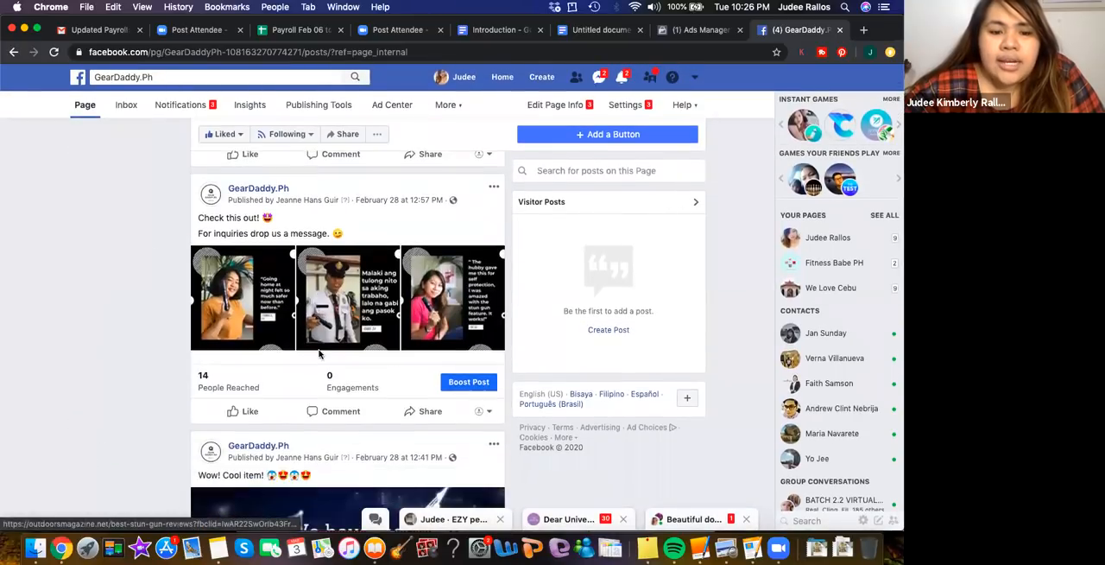
View the three customer testimonial photos in the "Check this out!" post at full size and close the photo viewer
click(235, 304)
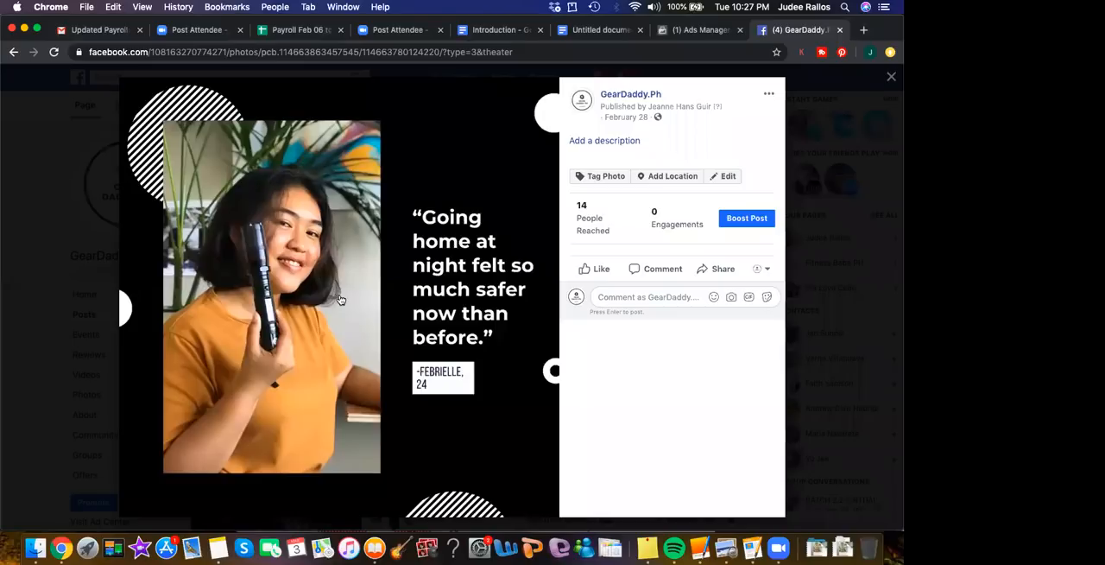
key(Escape)
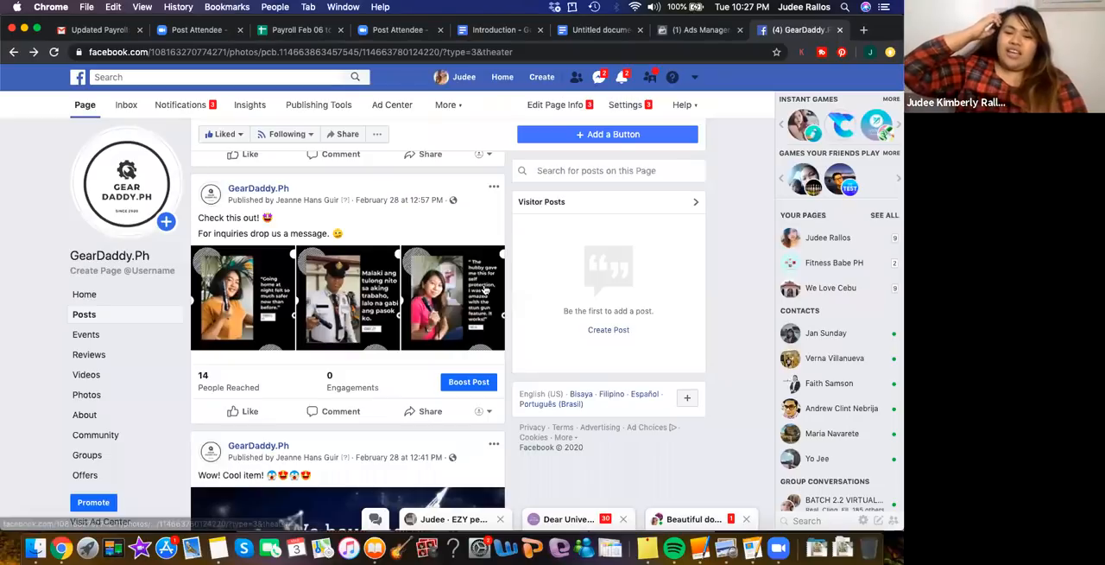
click(485, 290)
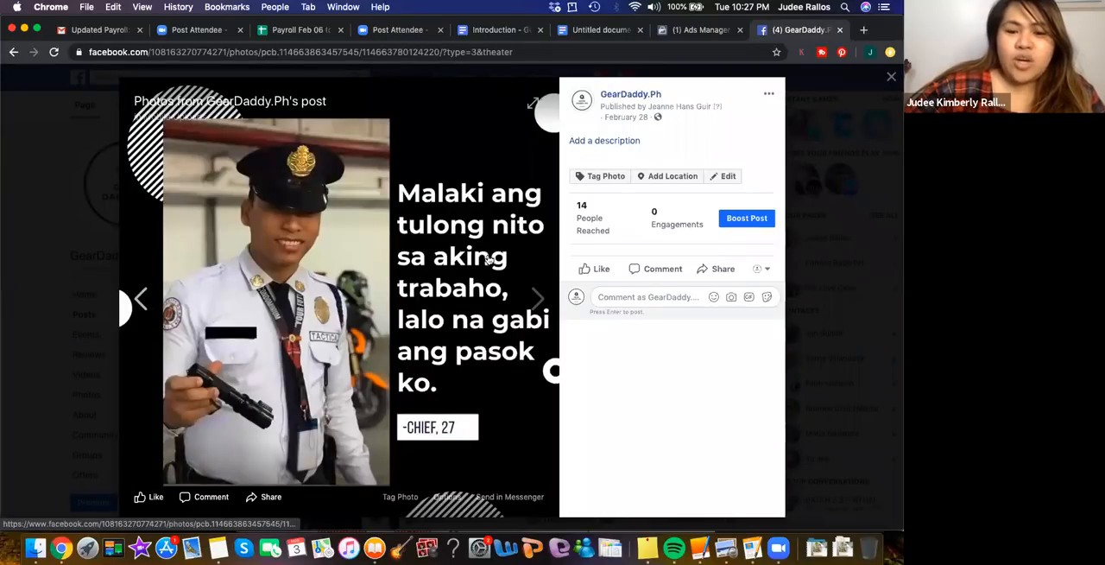
click(536, 309)
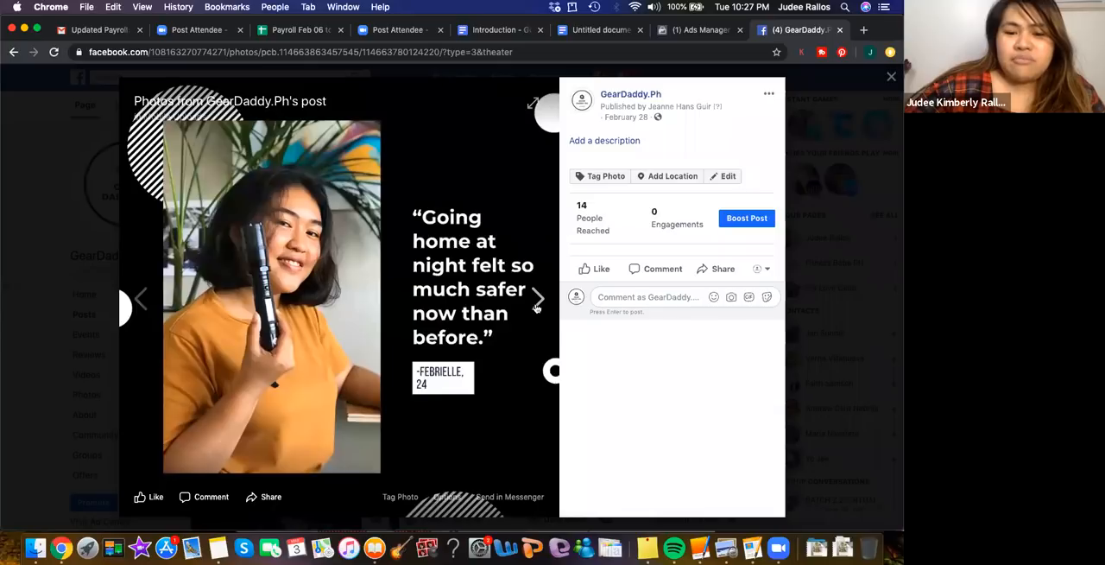
click(537, 302)
click(536, 304)
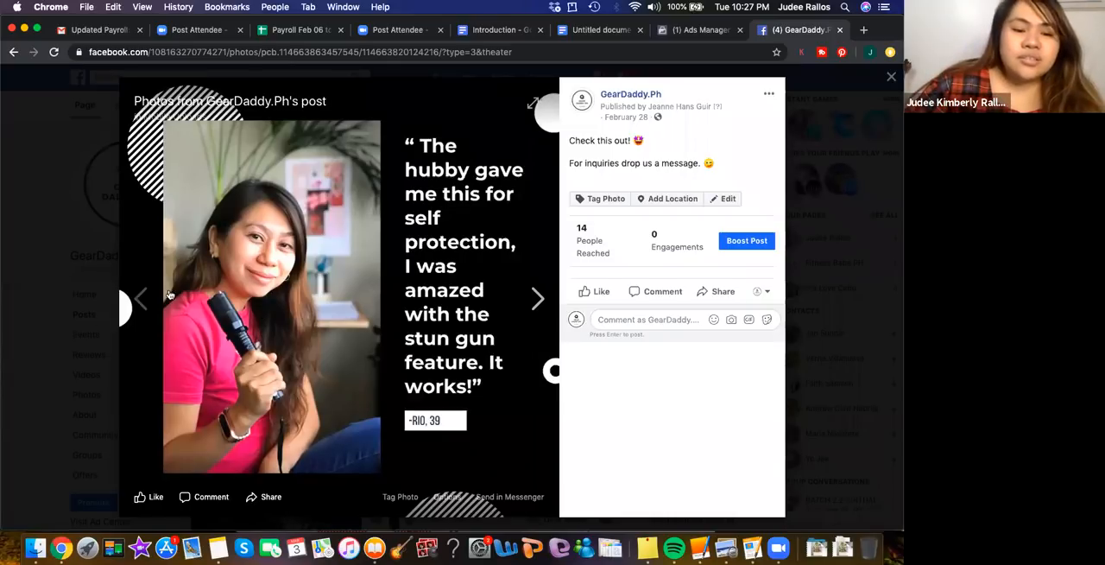
click(138, 296)
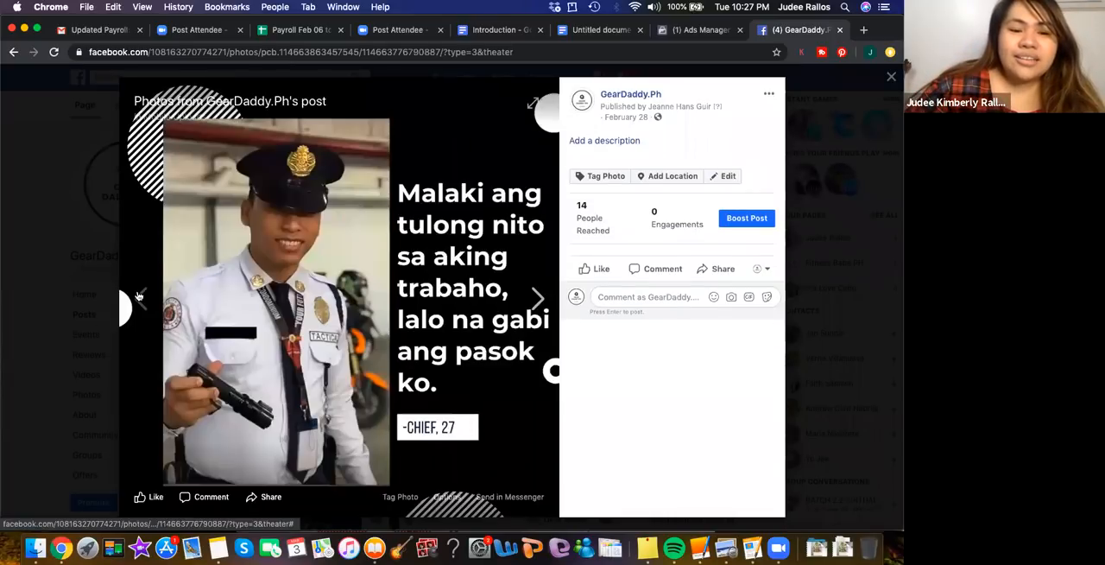
click(138, 296)
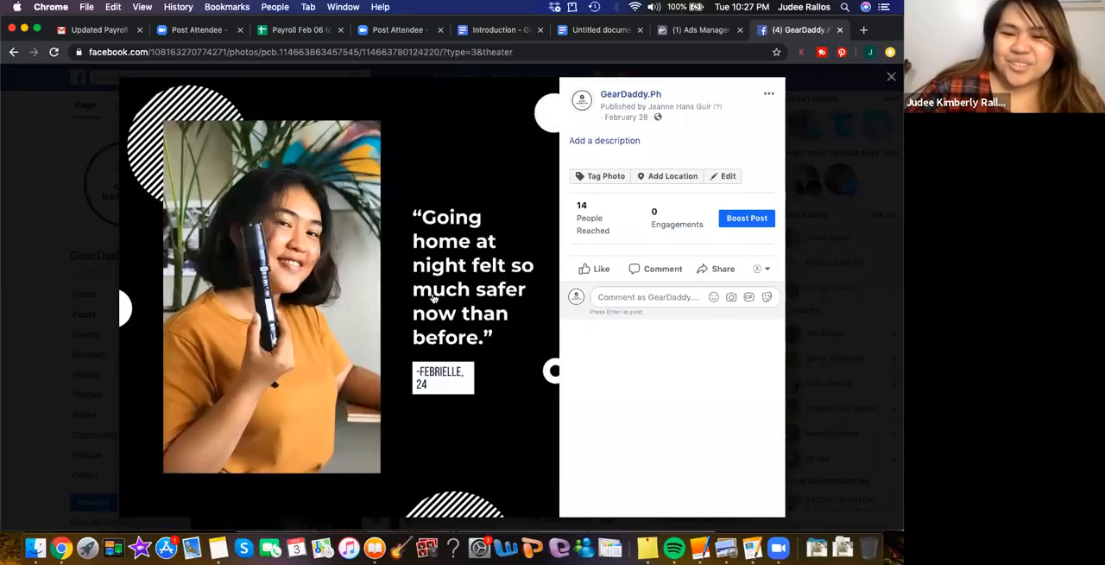
key(Escape)
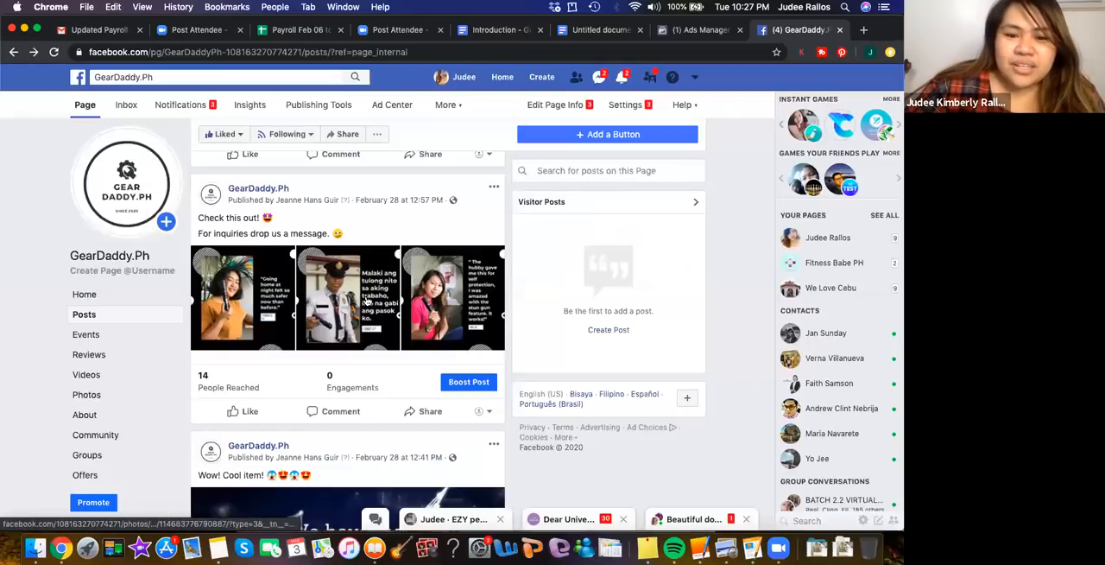
Open the first testimonial photo, with the "Going home at night felt so much safer" quote, from the "Check this out!" post
scroll(259, 363, up, 2)
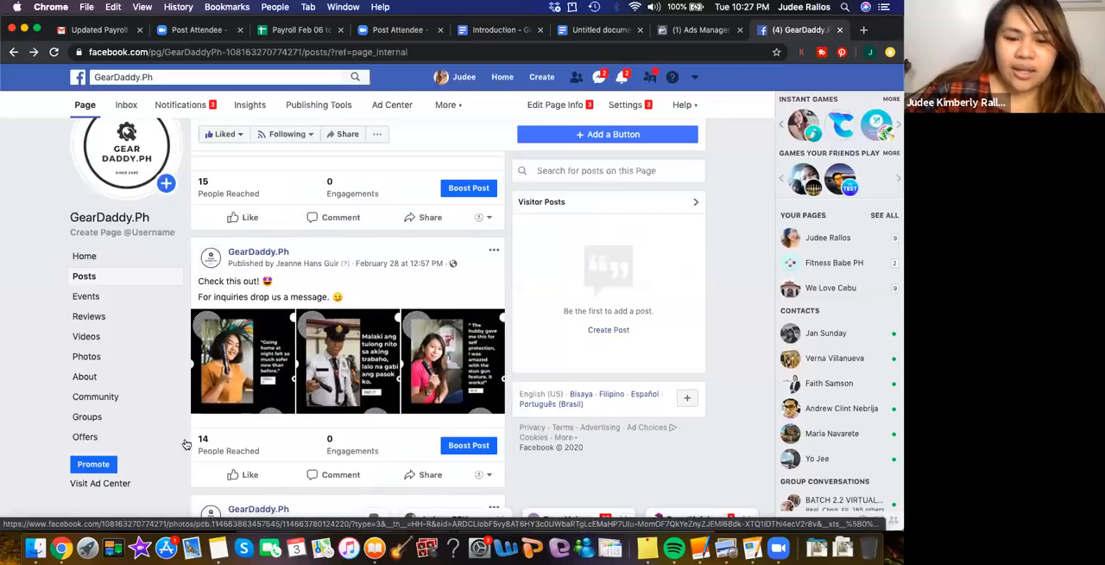
scroll(326, 354, up, 4)
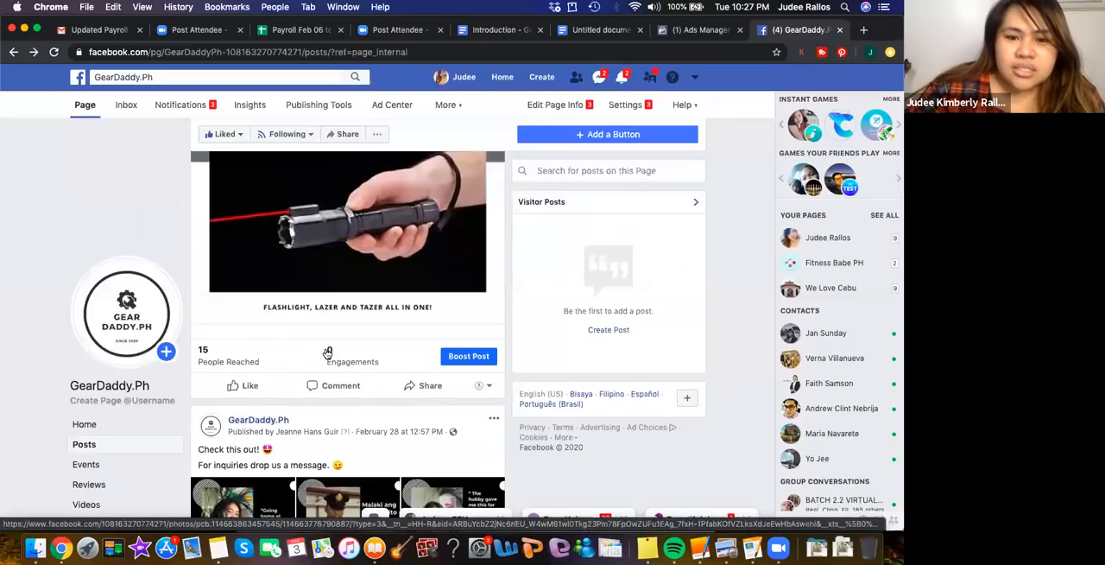
scroll(327, 353, up, 5)
scroll(327, 354, up, 8)
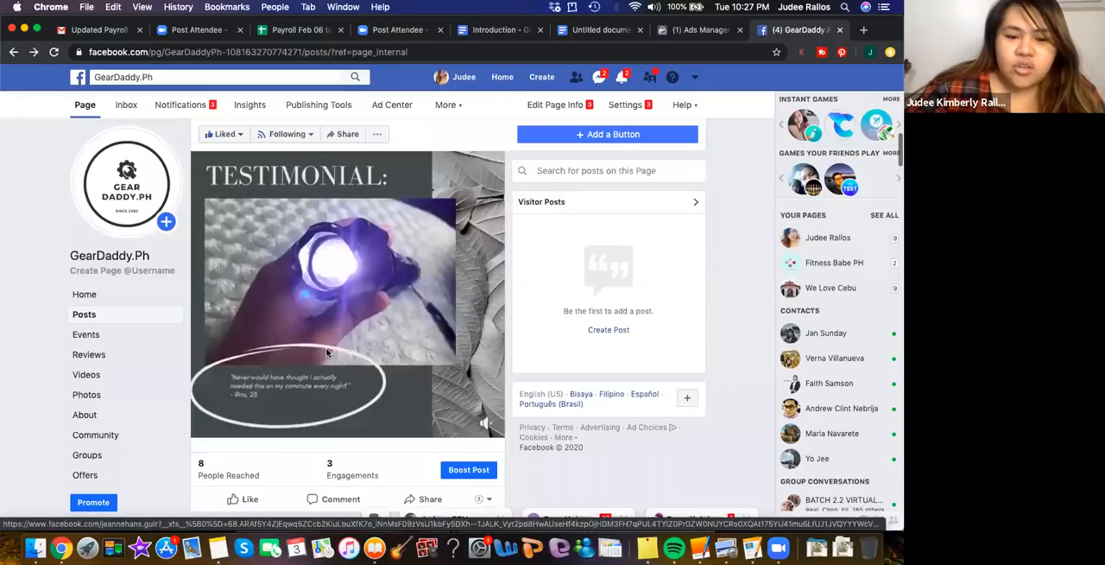
scroll(325, 347, down, 13)
scroll(253, 288, down, 5)
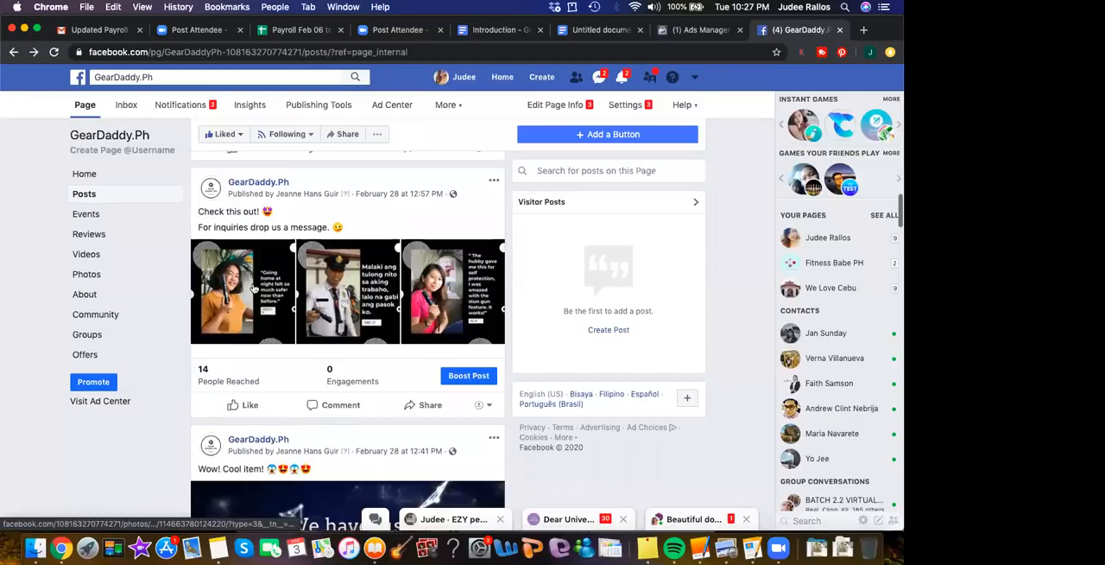
click(255, 289)
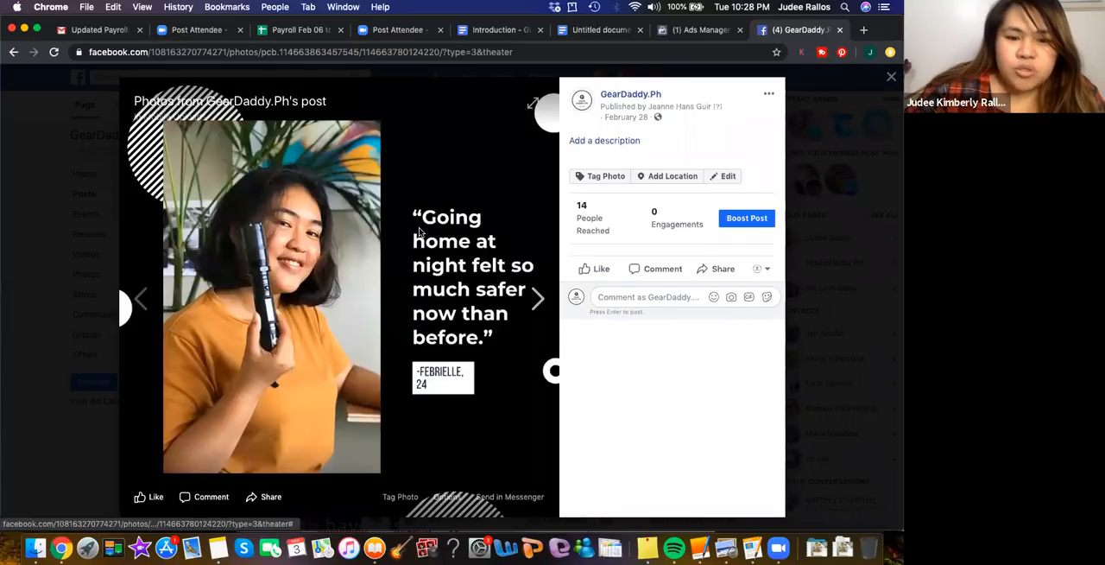
Start saving the page from the photo viewer and create a new folder named Ecom-finity inside Business Files
right_click(277, 282)
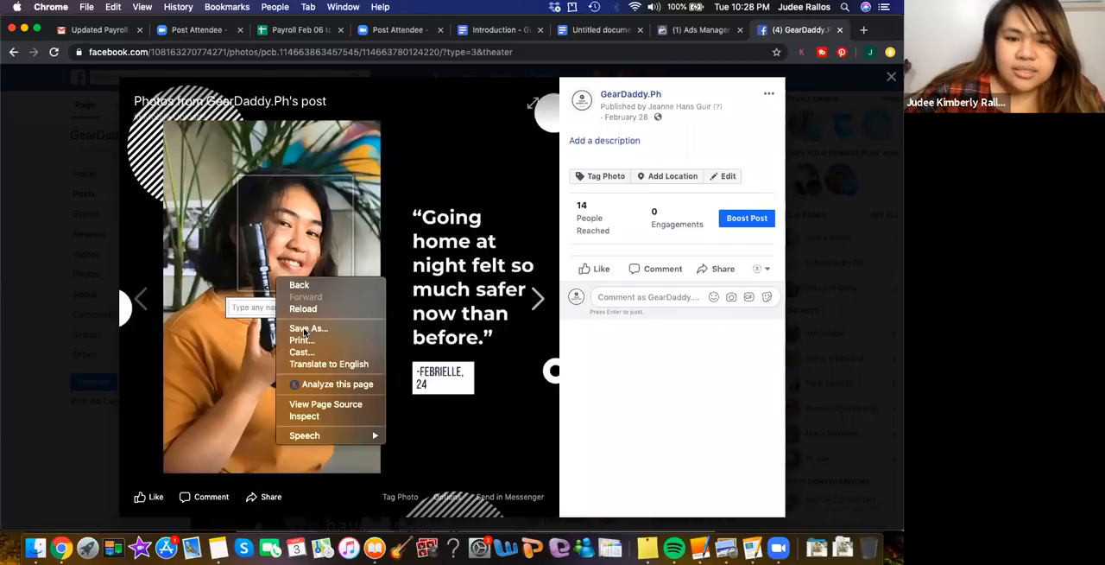
click(304, 329)
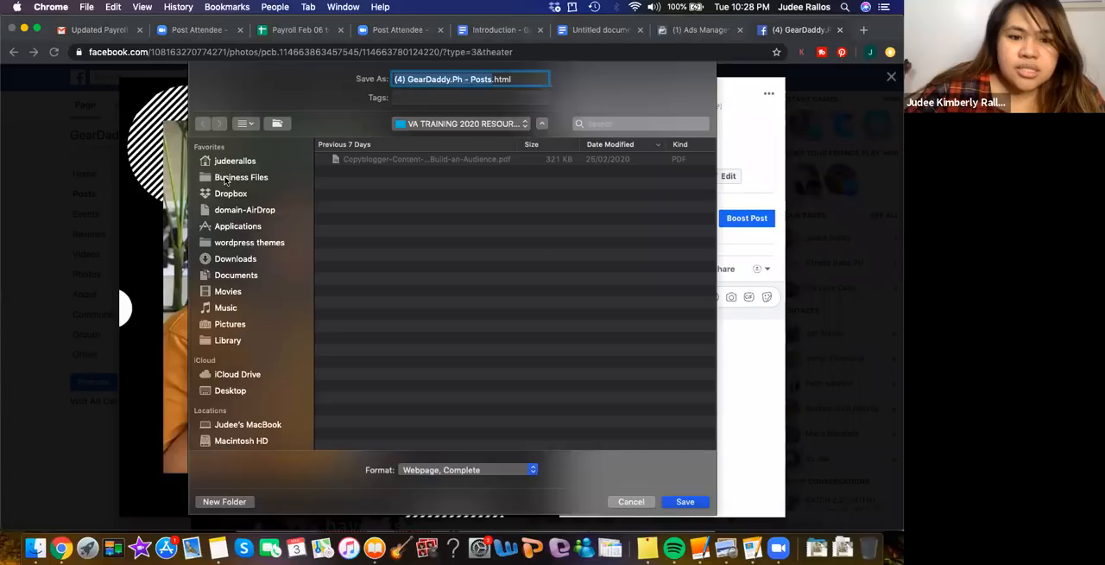
click(227, 178)
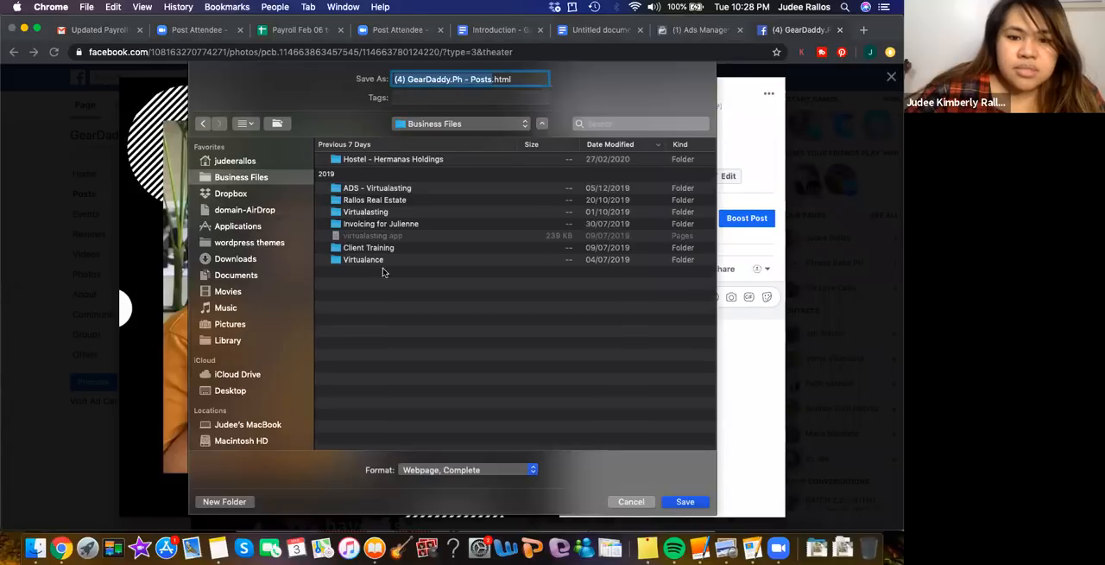
click(224, 501)
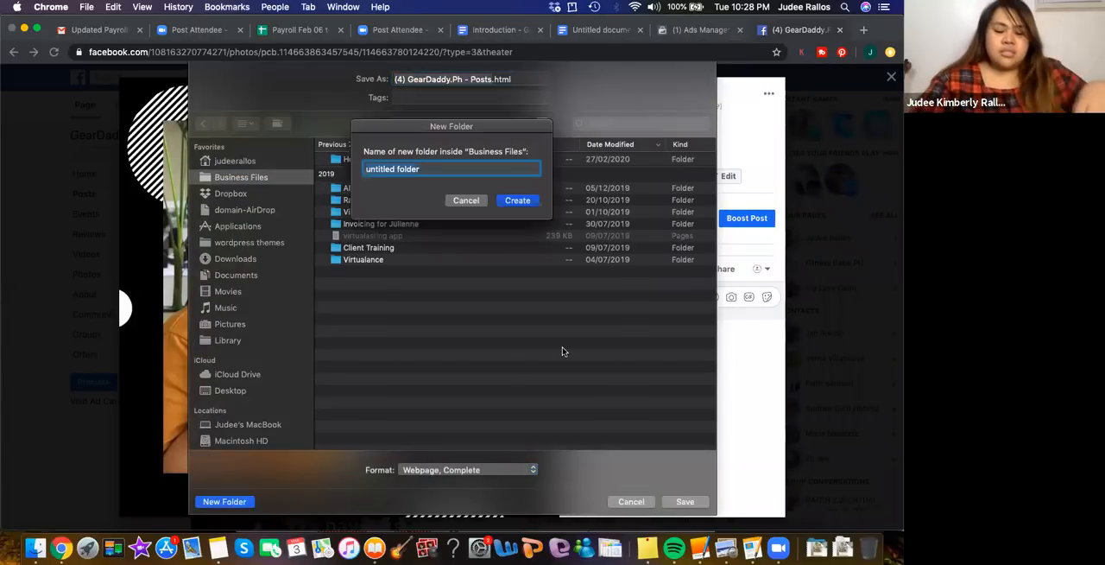
text(Ecom)
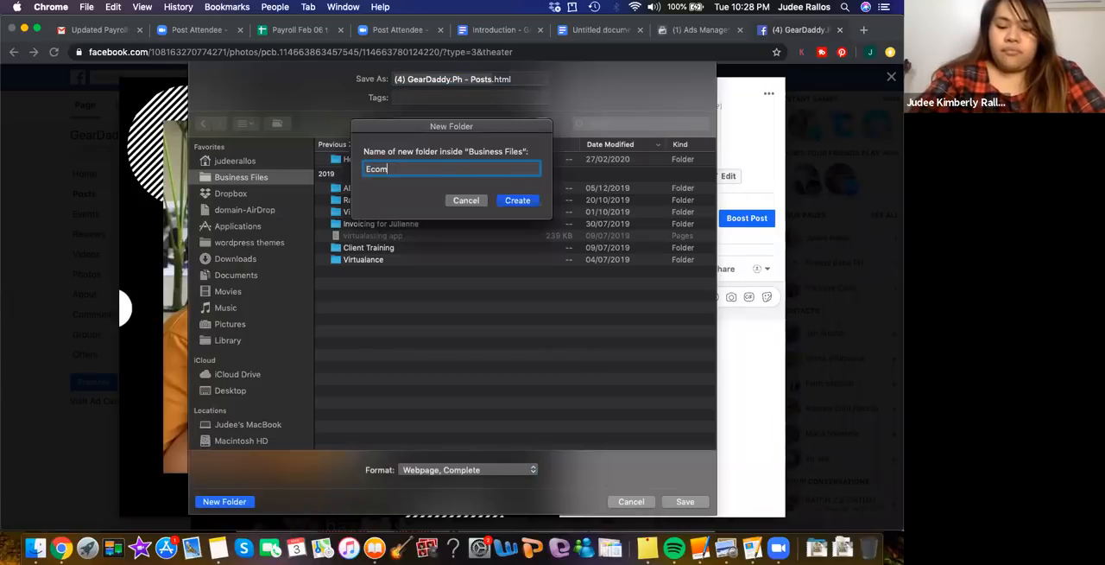
text(-finity)
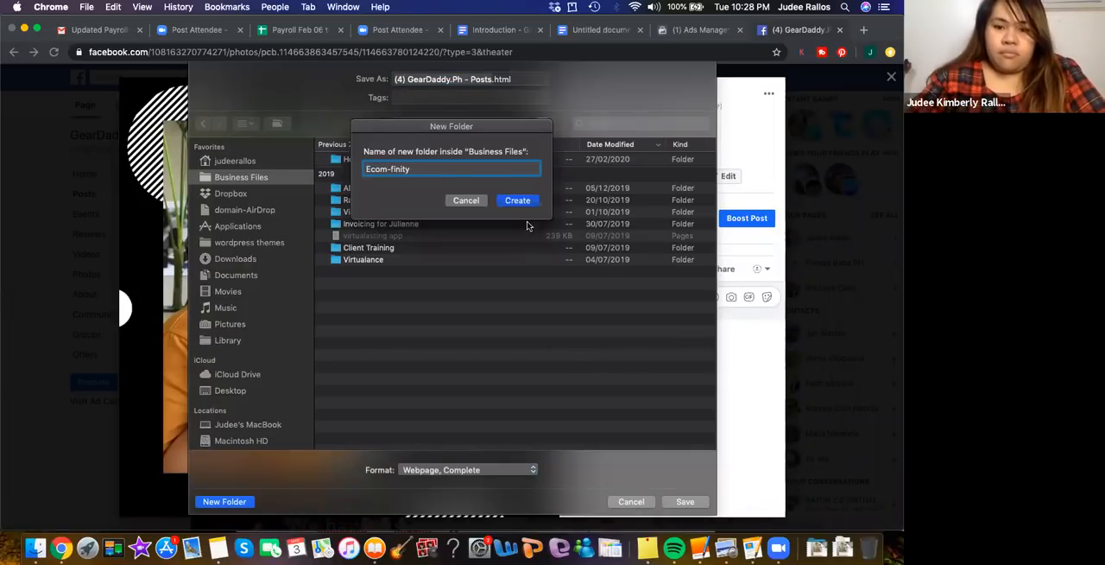
key(Return)
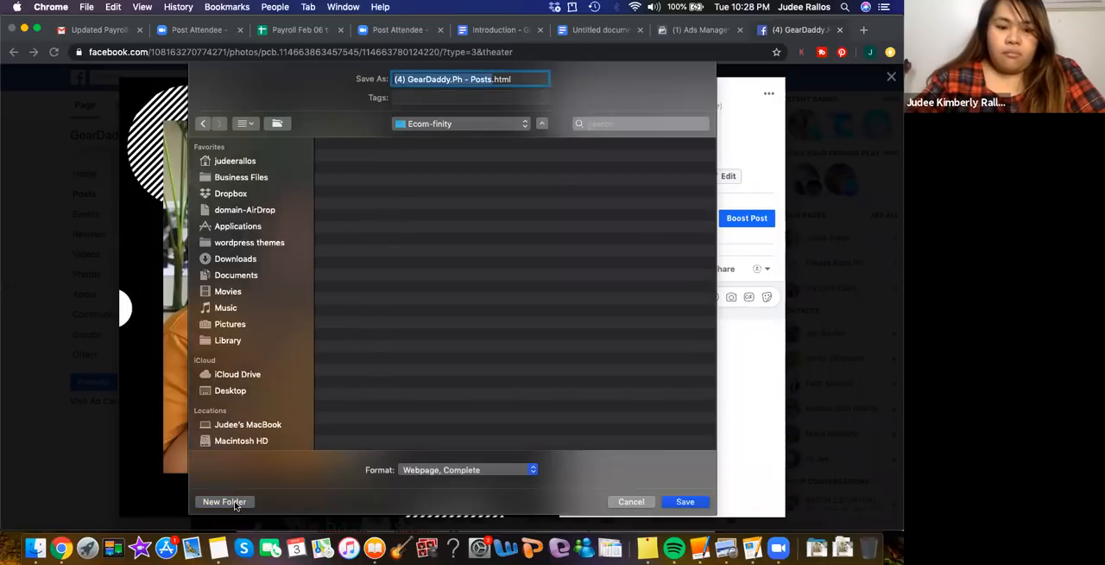
Create a subfolder named Geardaddy.ph inside the Ecom-finity folder
key(super+shift+n)
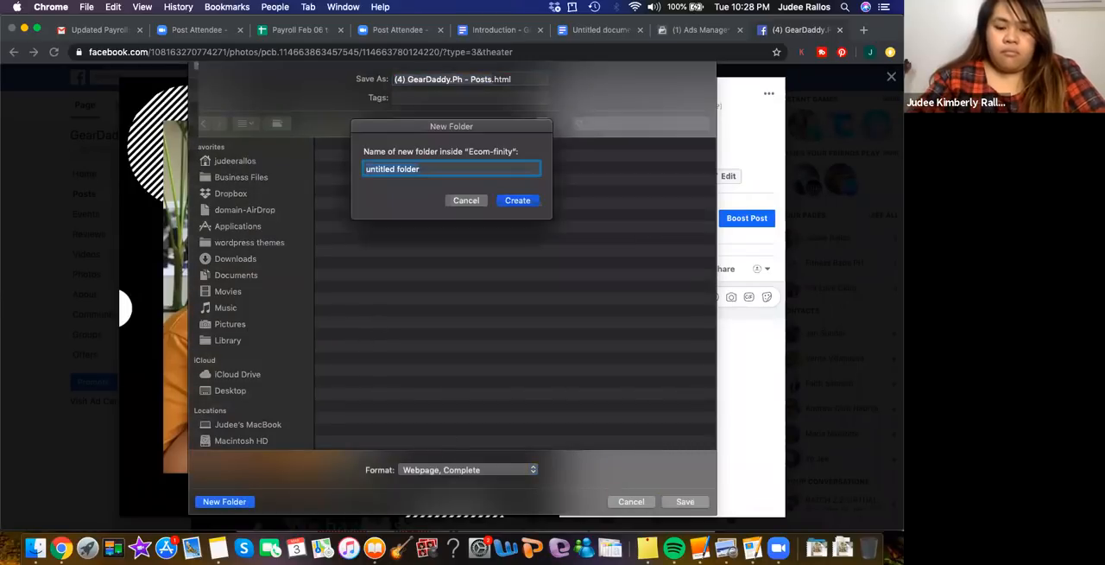
text(GearD)
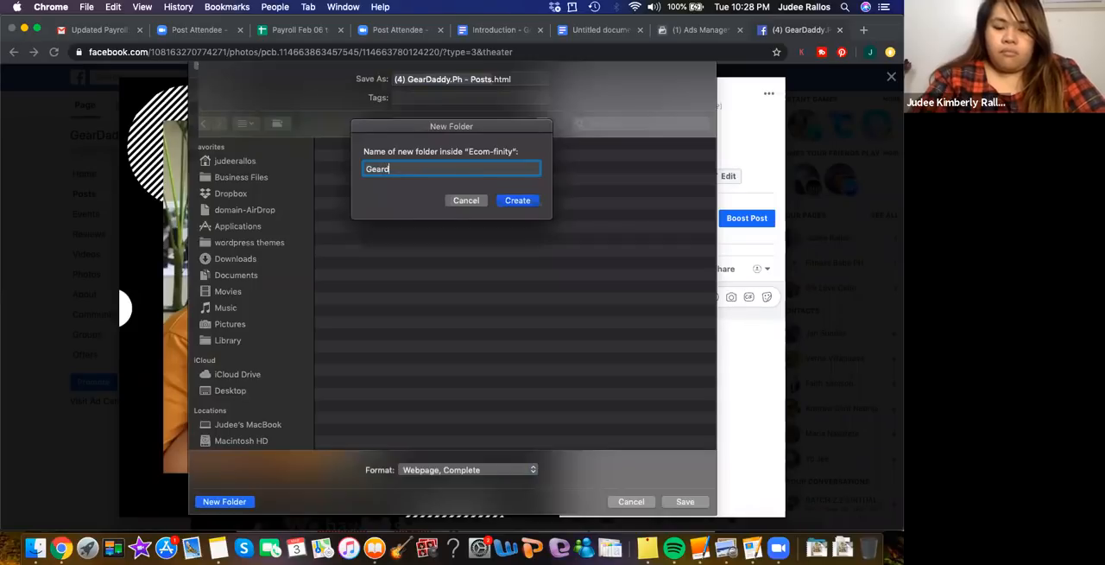
text(addy.ph)
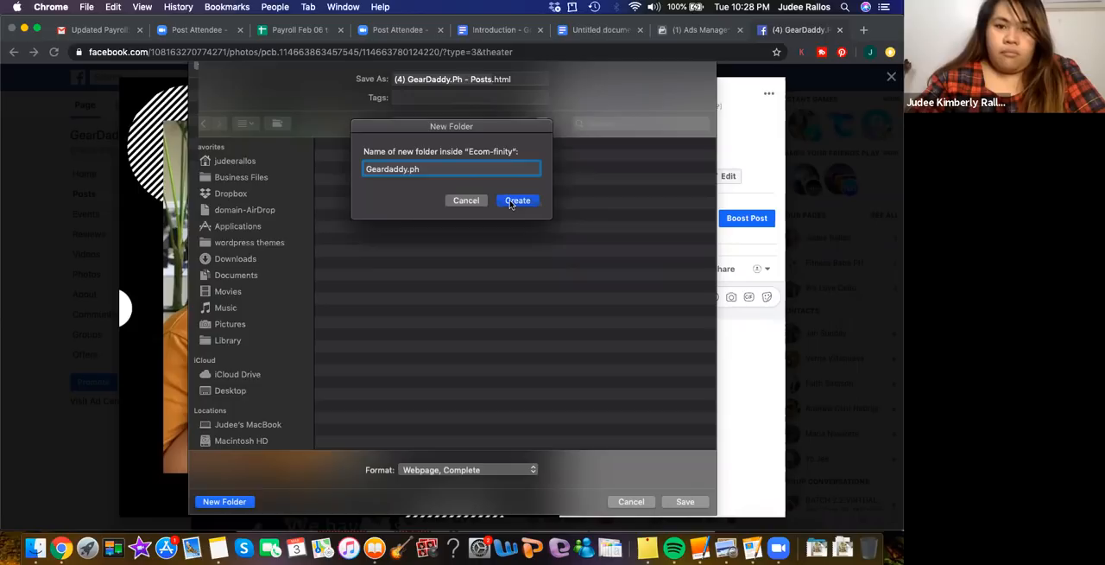
key(Return)
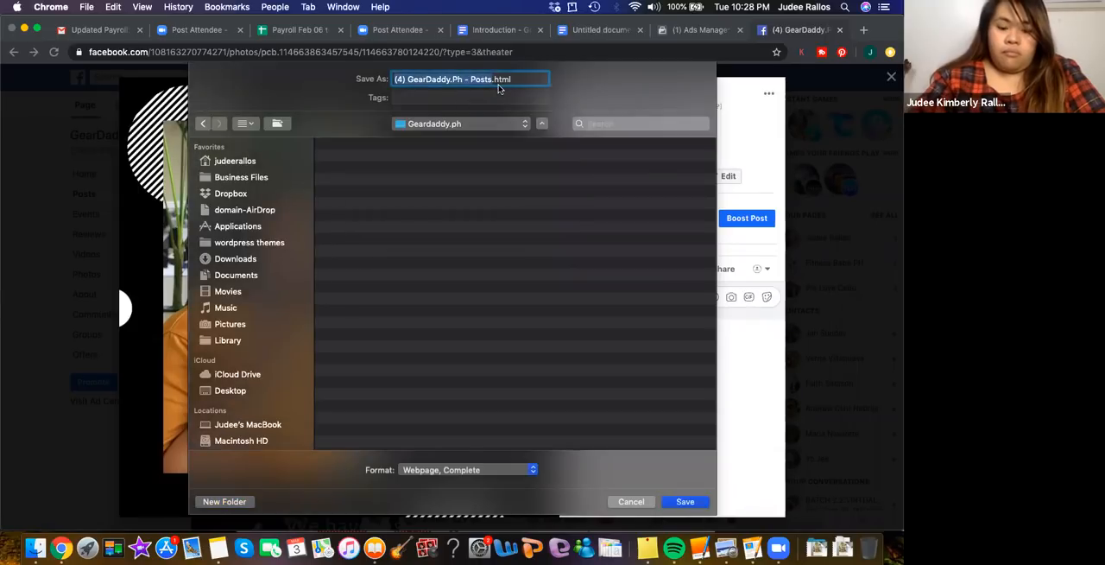
text(feb)
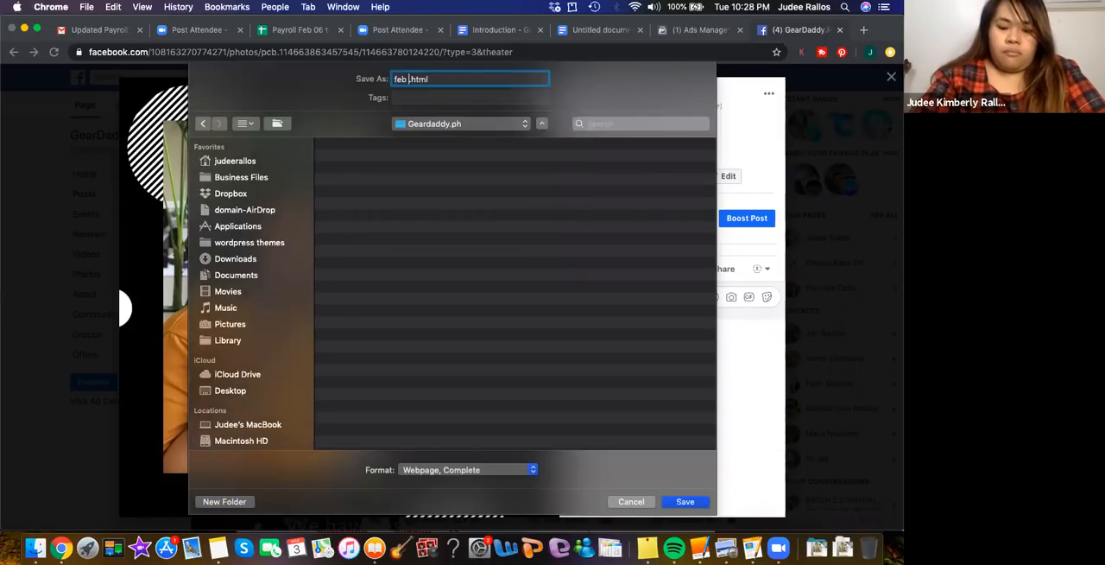
text( picture)
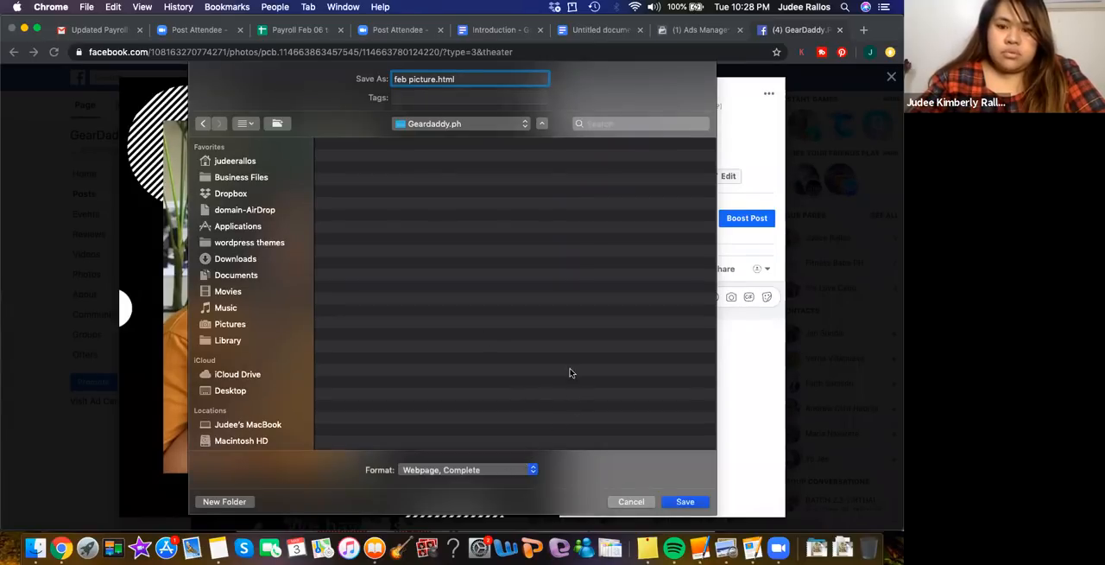
click(627, 505)
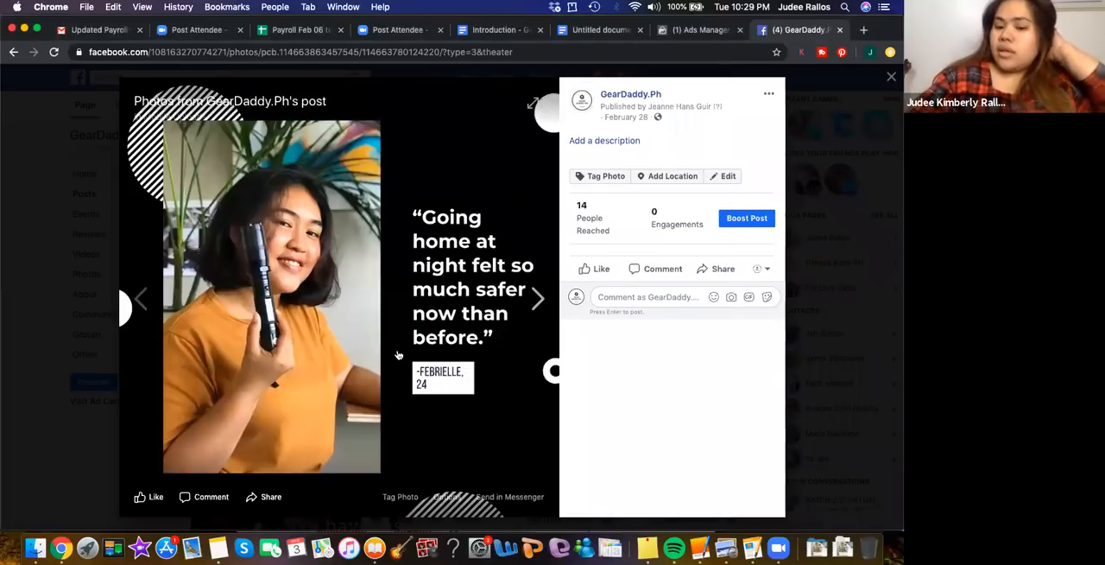
Download the open testimonial photo from Facebook and switch to the Downloads folder in Finder
click(448, 498)
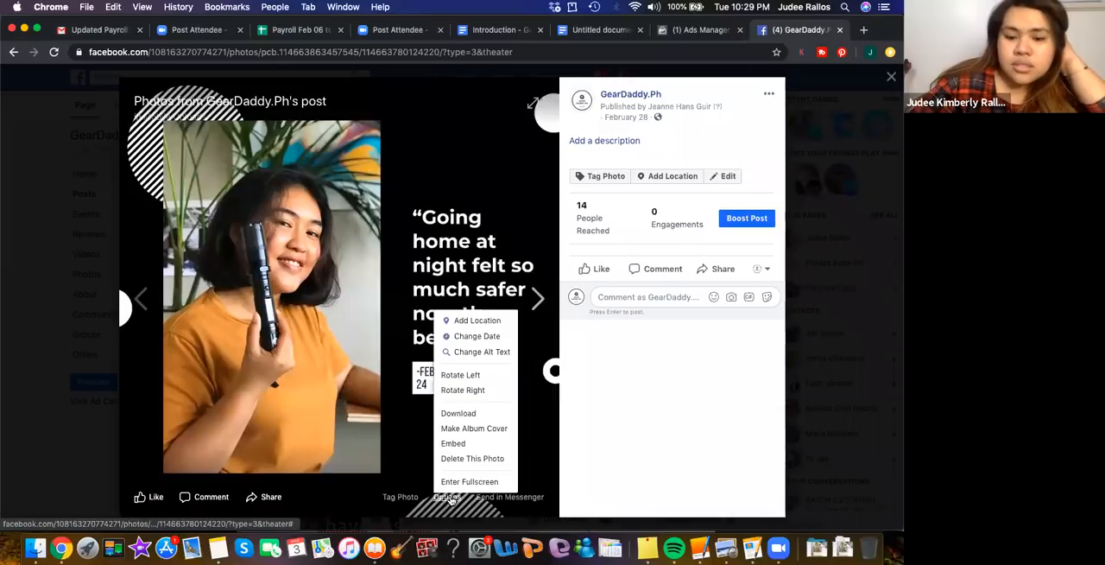
click(466, 414)
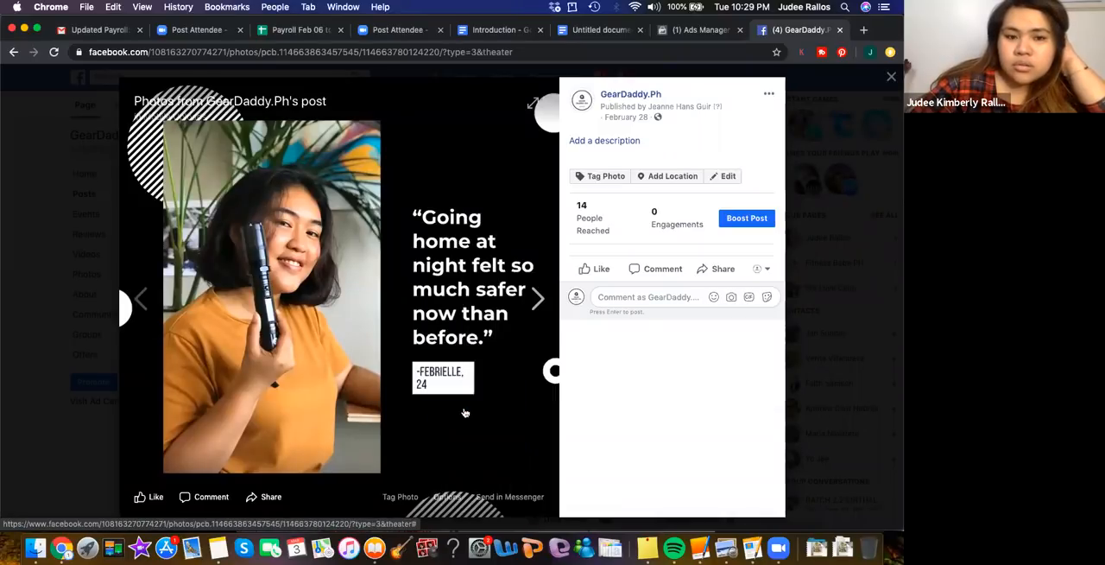
click(34, 548)
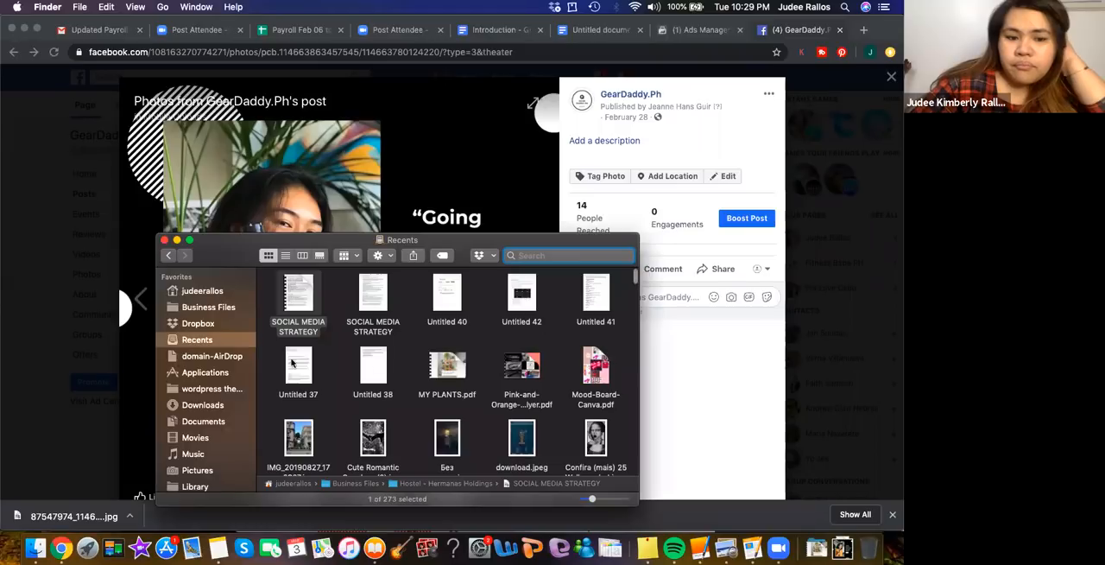
click(202, 404)
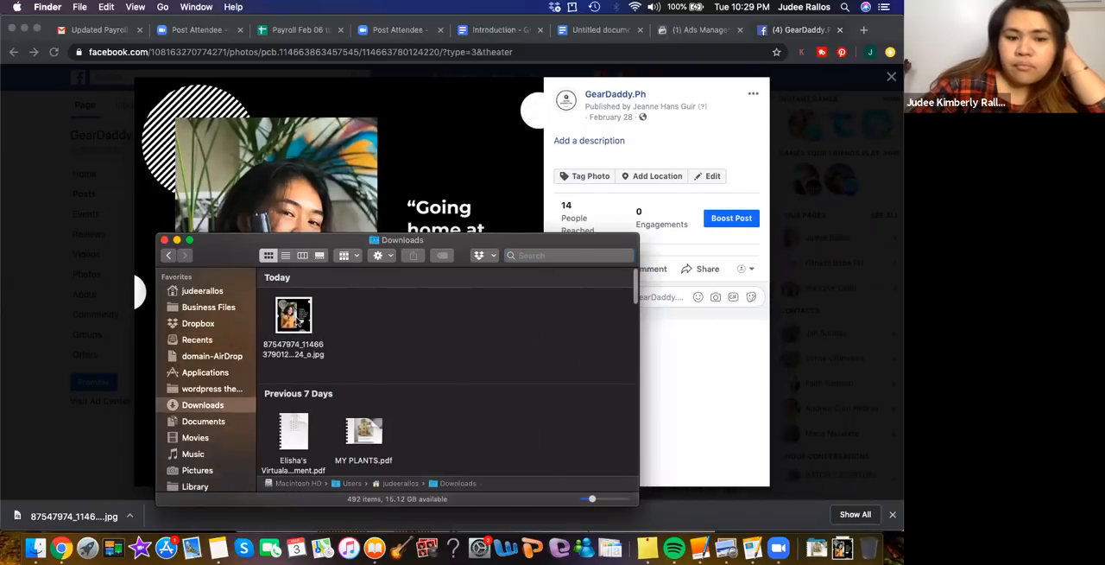
Move the downloaded photo from Downloads through Business Files and Ecom-finity into the Geardaddy.ph folder, and open that folder
drag(298, 321, 214, 308)
drag(438, 427, 369, 429)
double_click(369, 429)
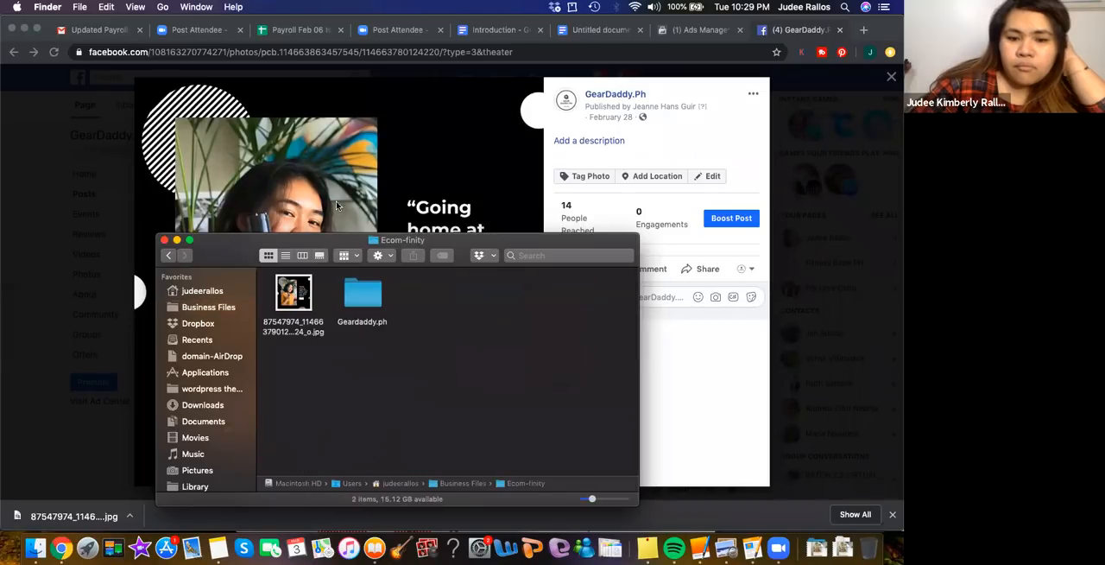
drag(298, 298, 359, 302)
double_click(366, 302)
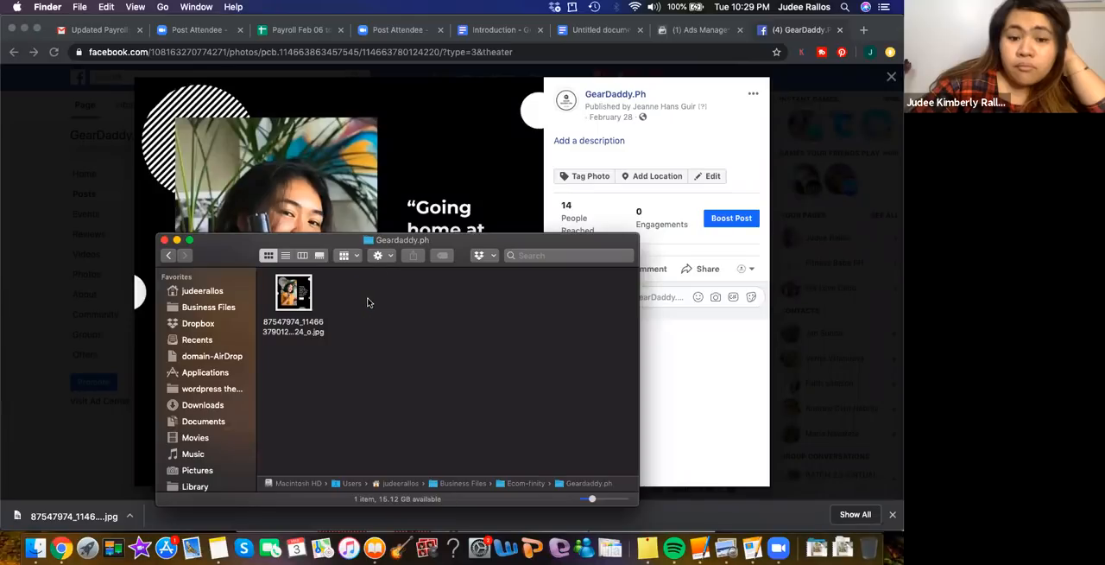
Rename the photo in the Geardaddy.ph folder as "feb ad lazer taser.jpg"
click(301, 323)
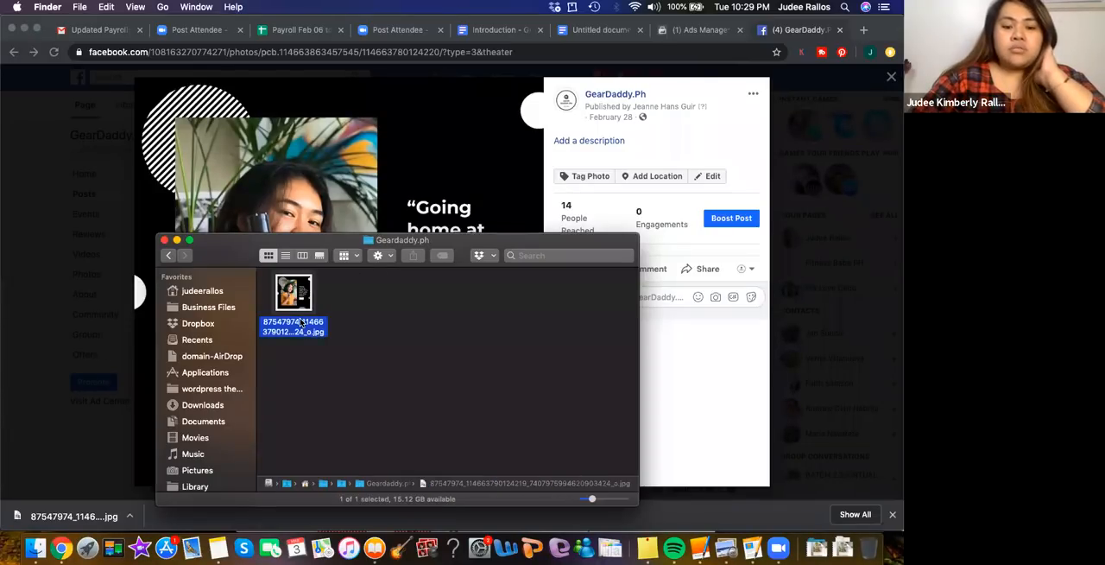
right_click(292, 326)
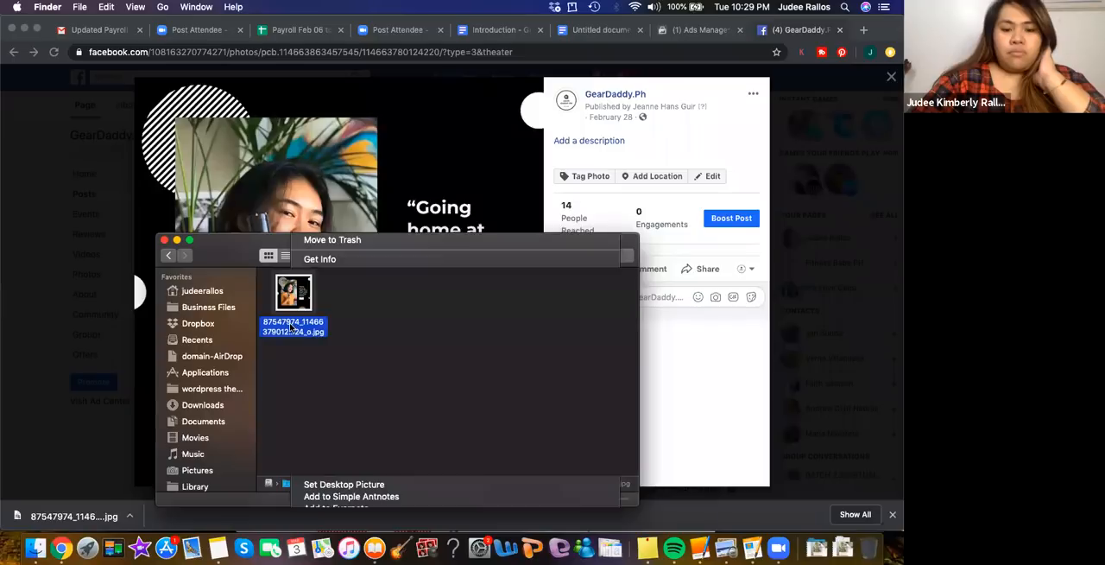
click(355, 273)
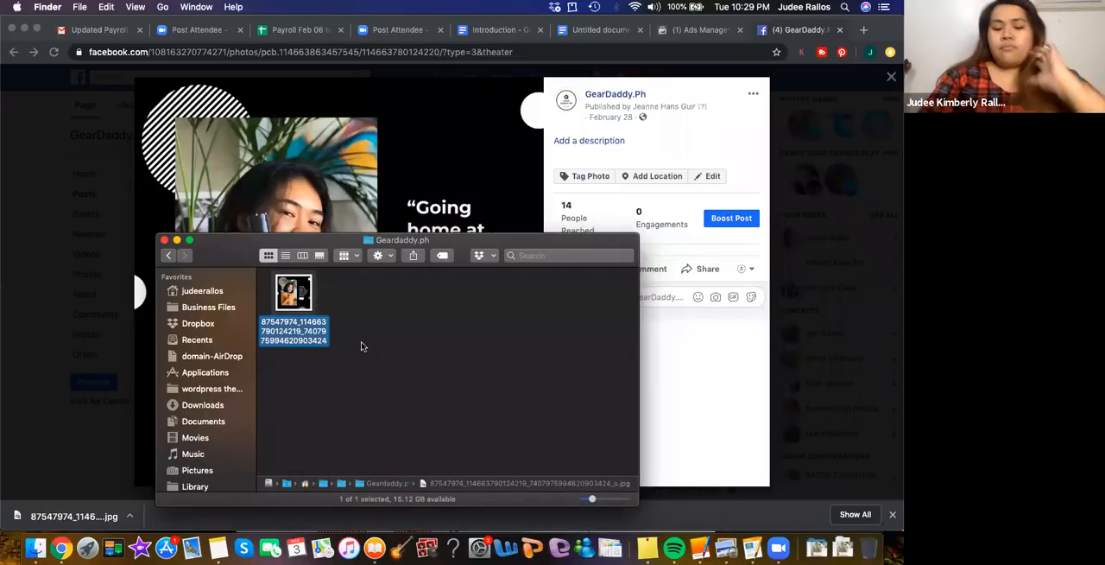
text(feb)
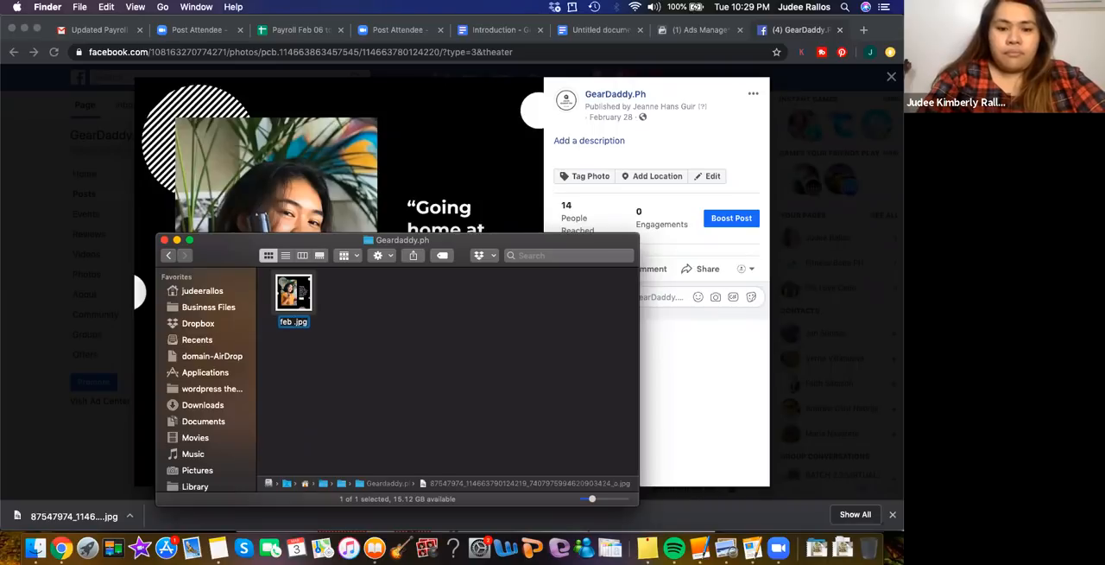
text( ad)
text( lazer)
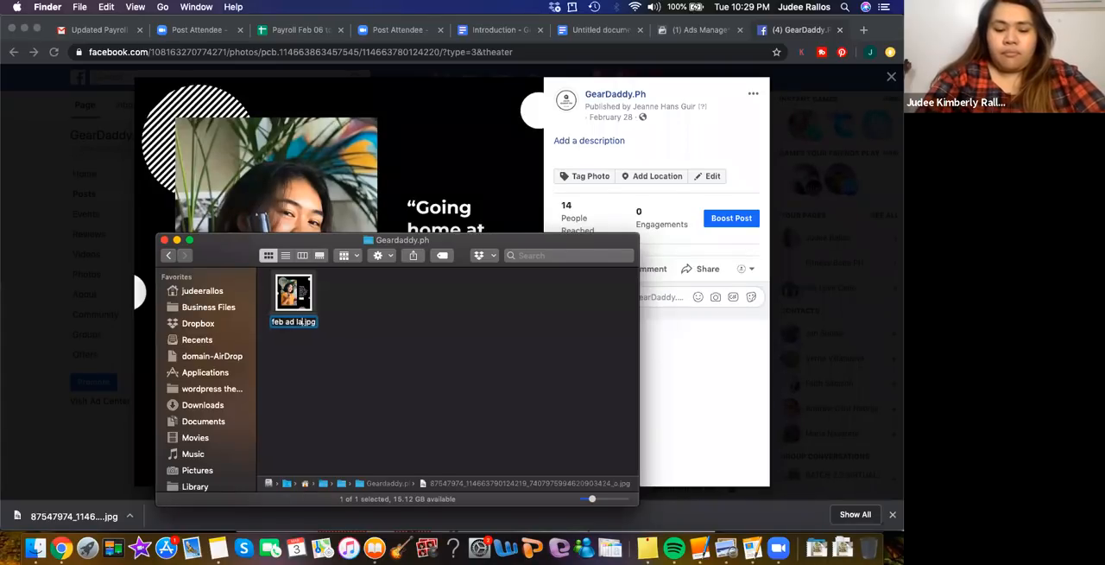
text( taser)
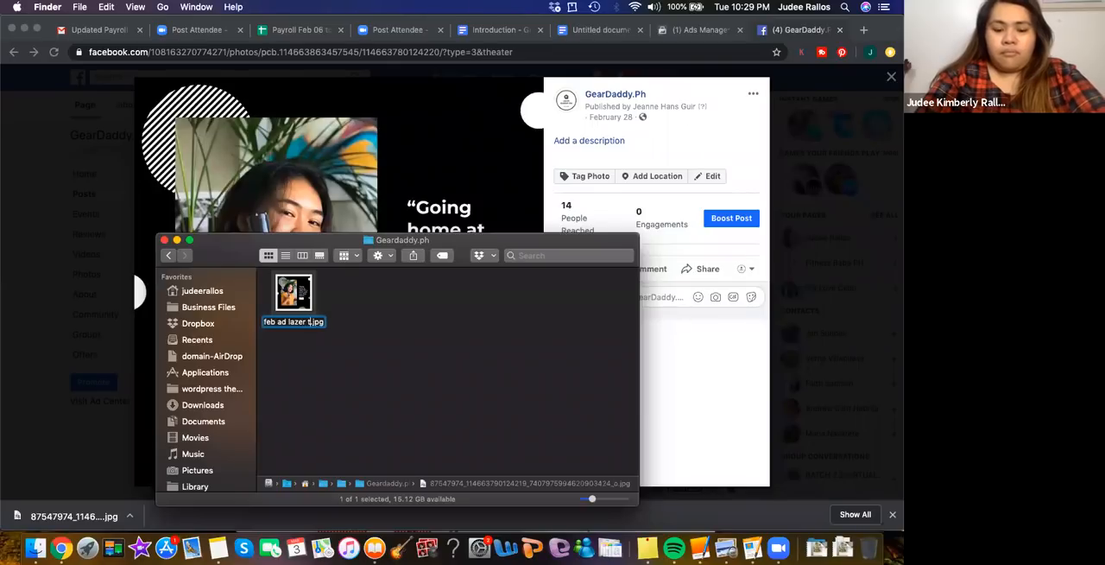
click(449, 380)
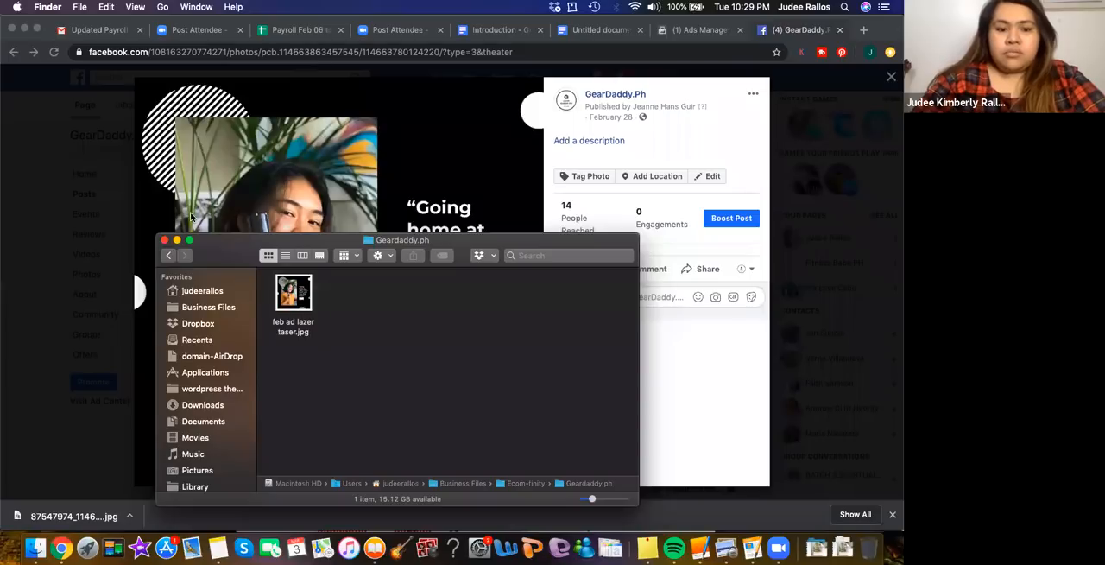
Close the Finder window and exit the Facebook photo viewer to return to the GearDaddy.Ph posts
click(165, 241)
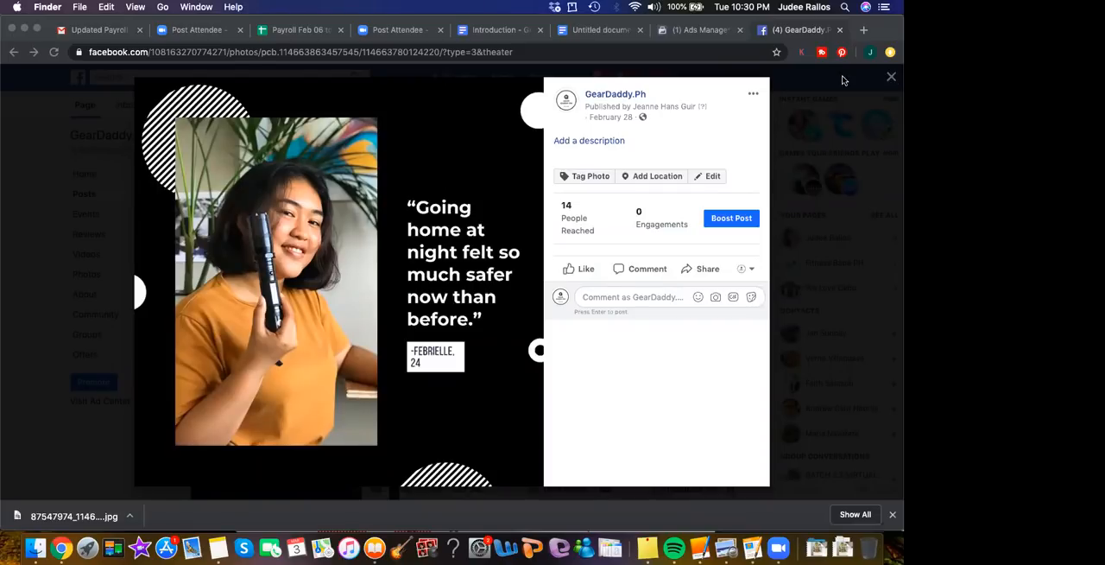
click(890, 79)
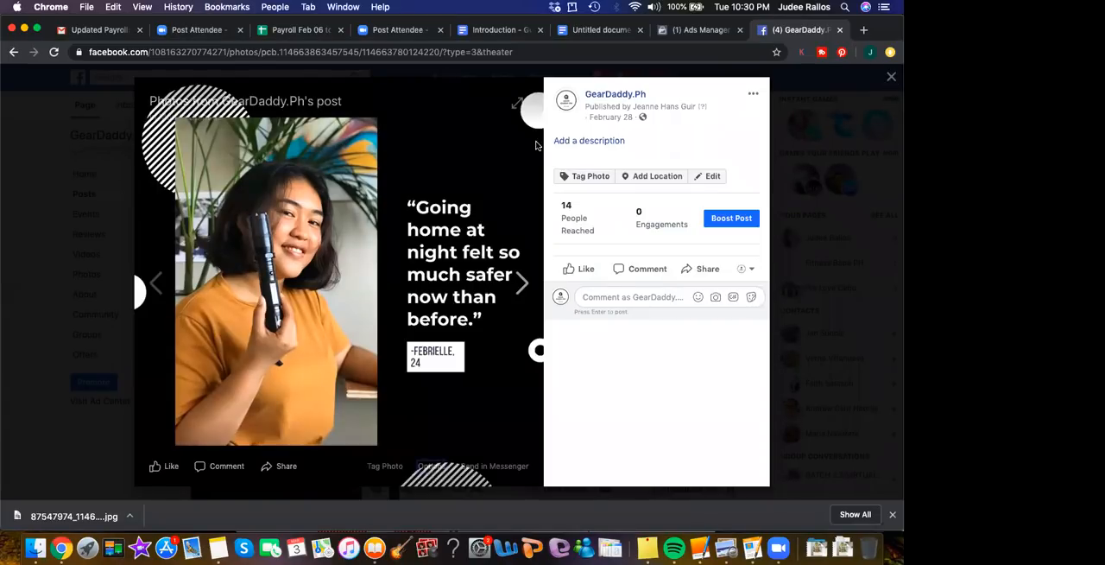
click(890, 78)
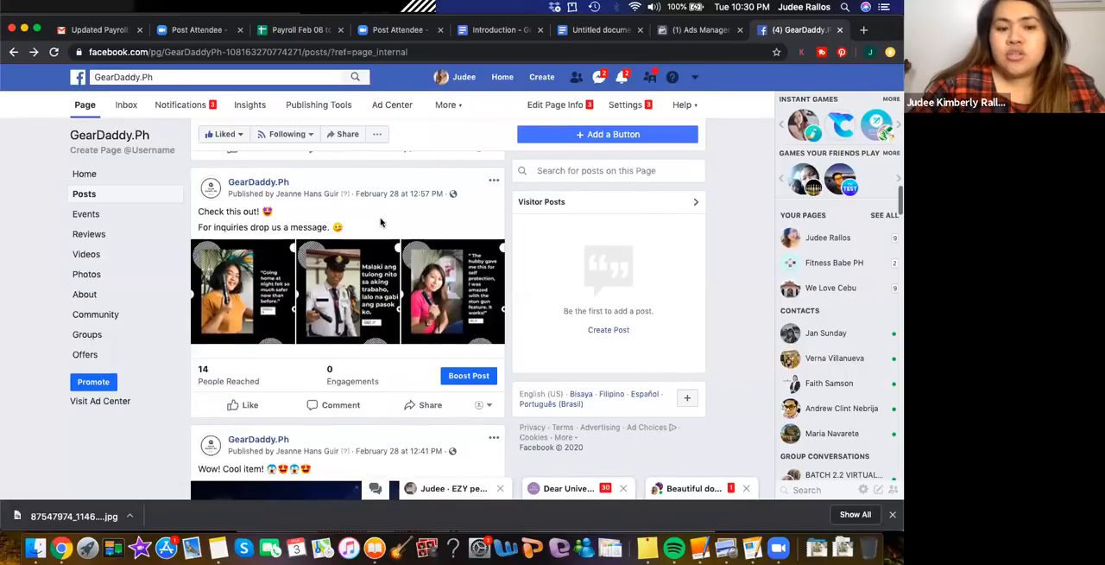
Start a photo post on the GearDaddy.Ph page and attach "feb ad lazer taser.jpg" from Business Files > Ecom-finity > Geardaddy.ph
scroll(381, 222, up, 20)
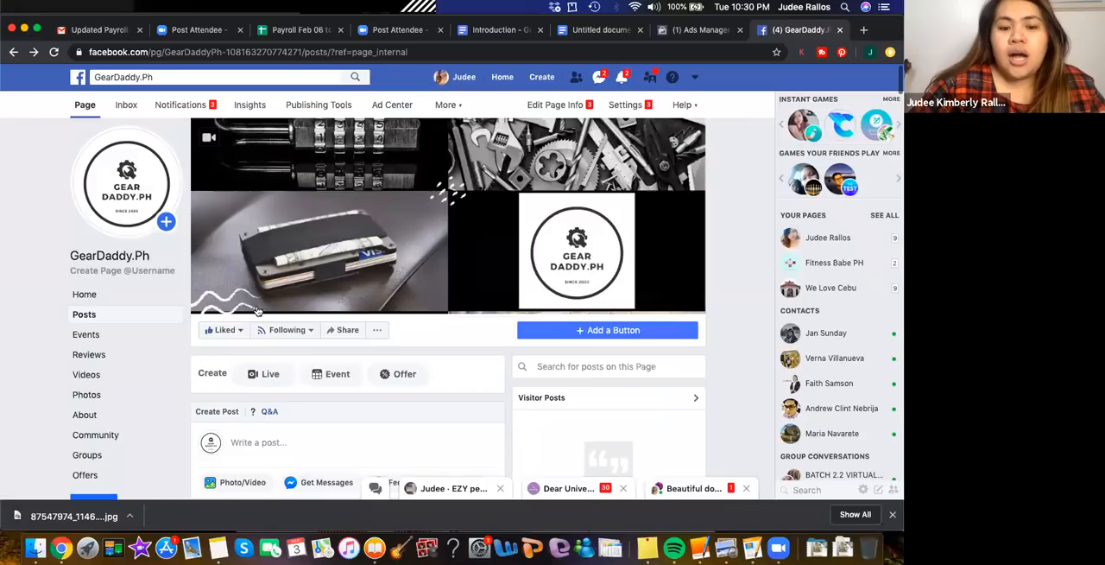
scroll(294, 235, down, 5)
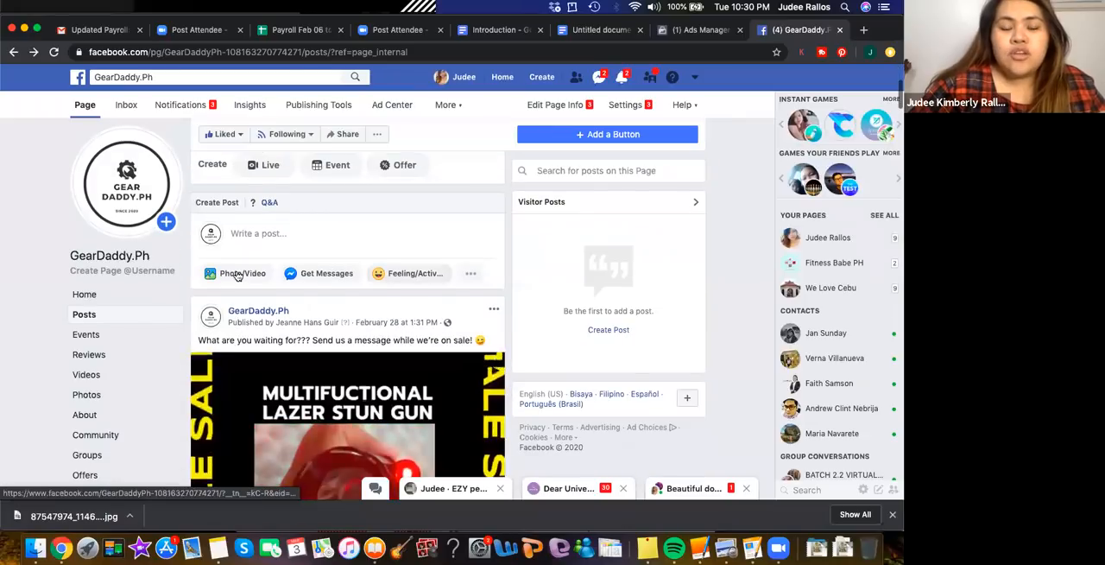
click(292, 241)
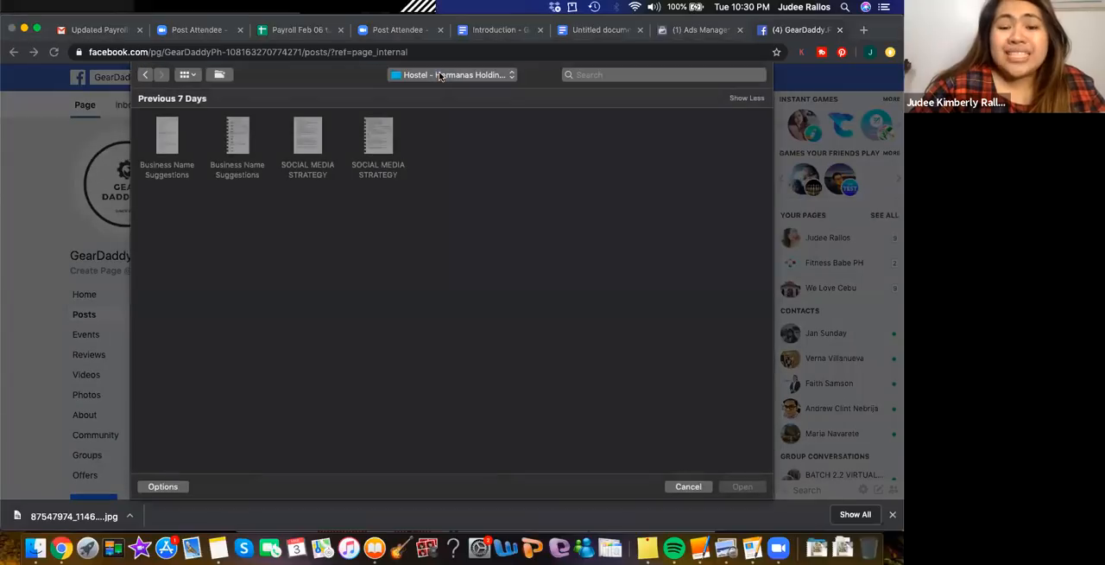
click(439, 77)
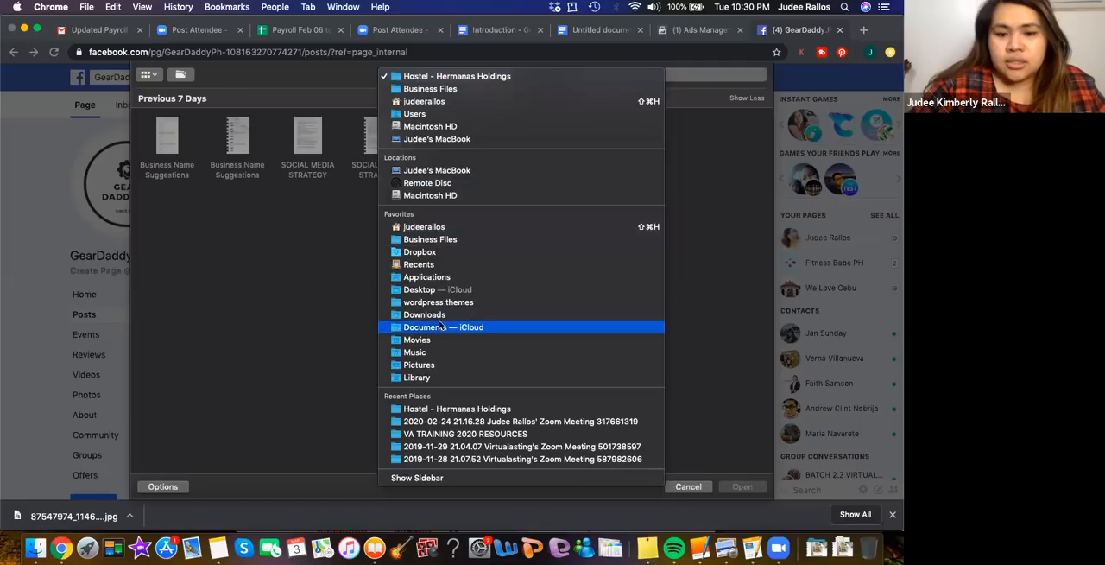
click(455, 88)
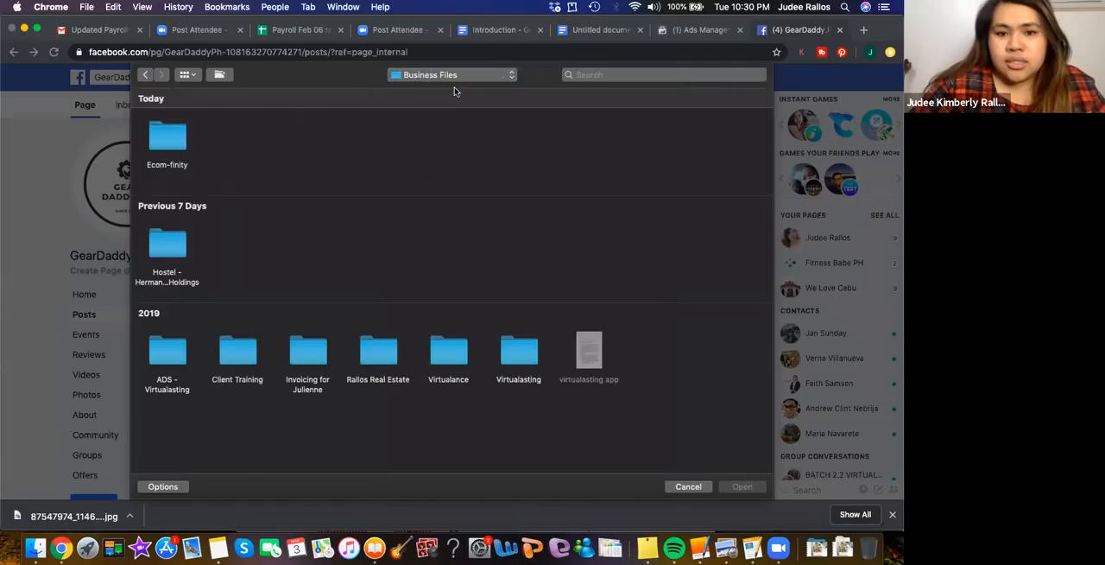
double_click(168, 147)
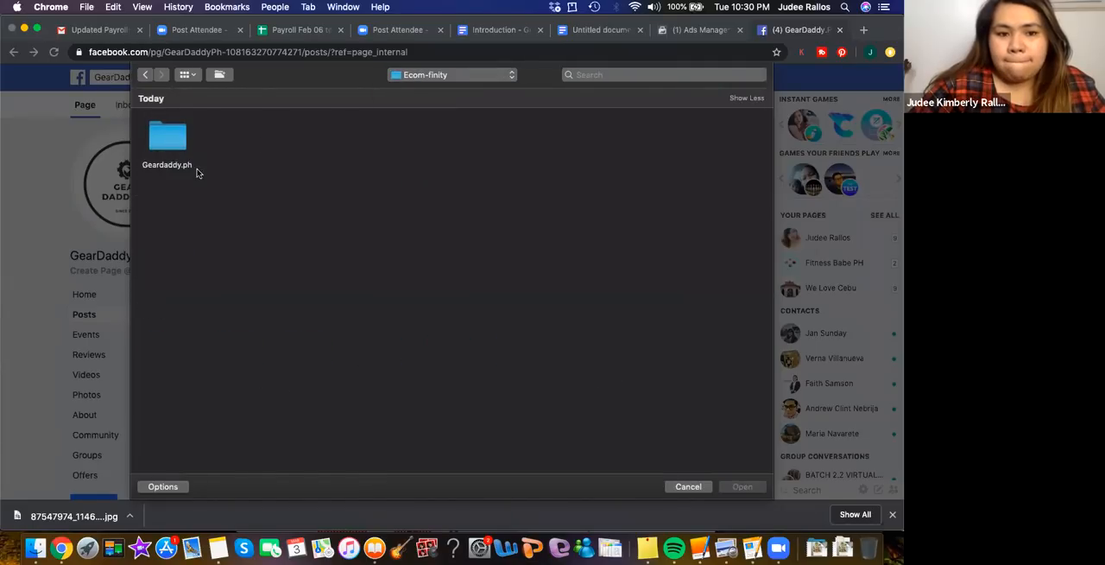
double_click(172, 140)
click(173, 138)
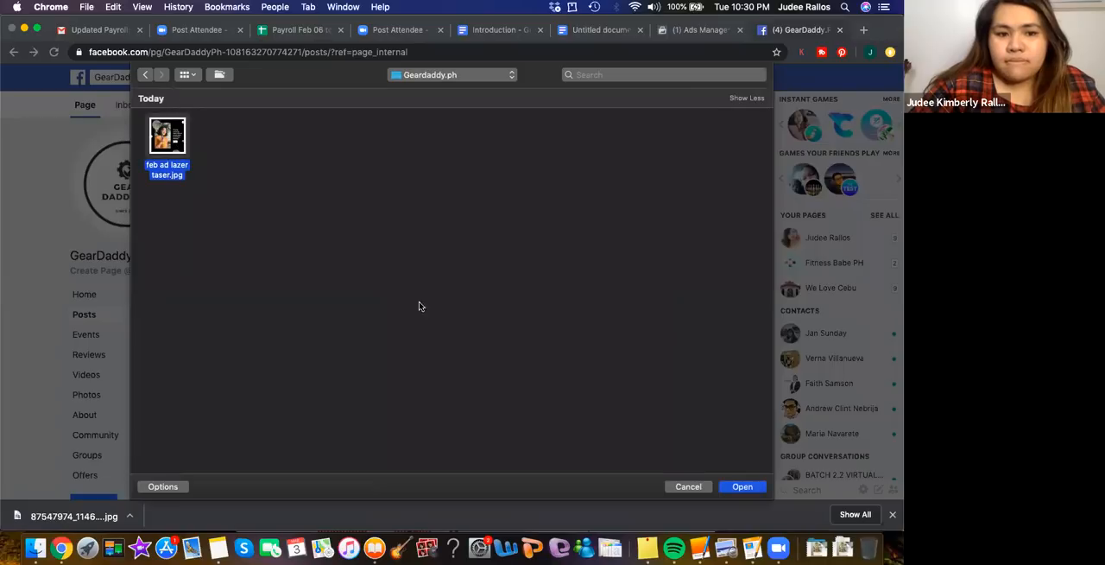
click(750, 486)
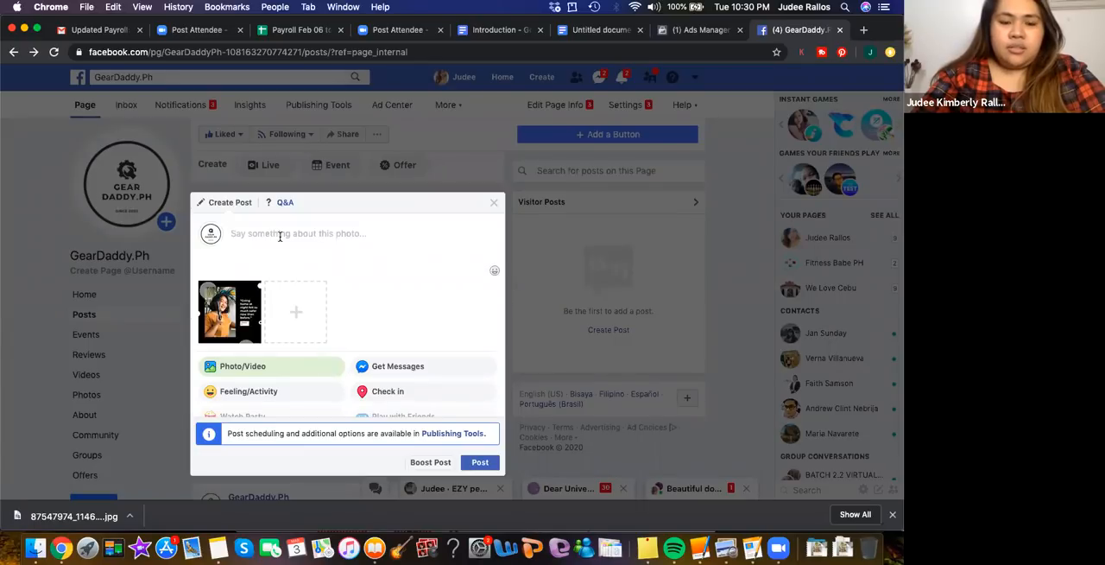
text(A)
key(BackSpace)
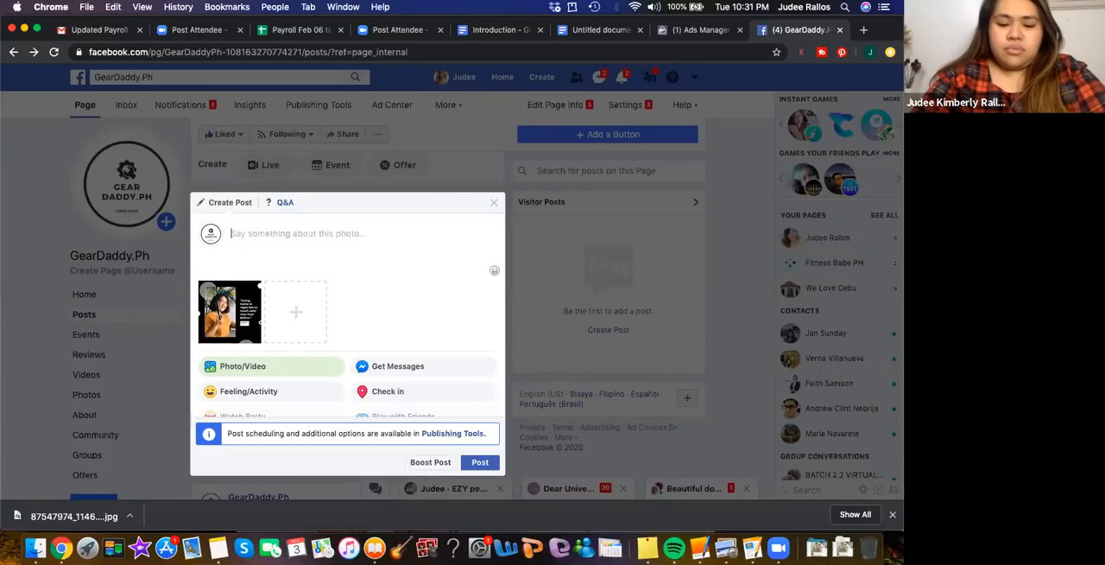
text(S)
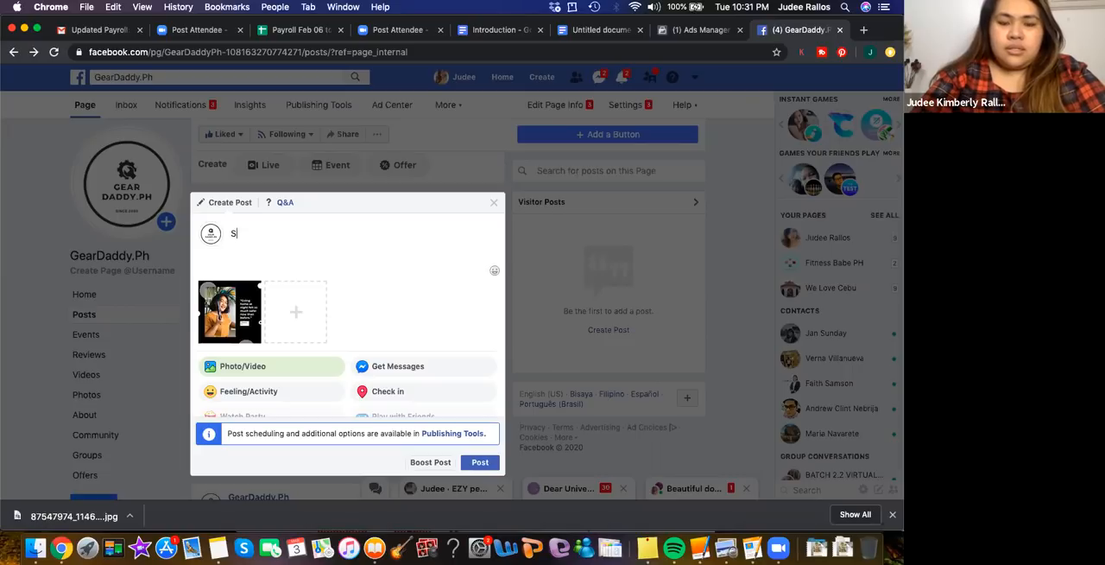
key(BackSpace)
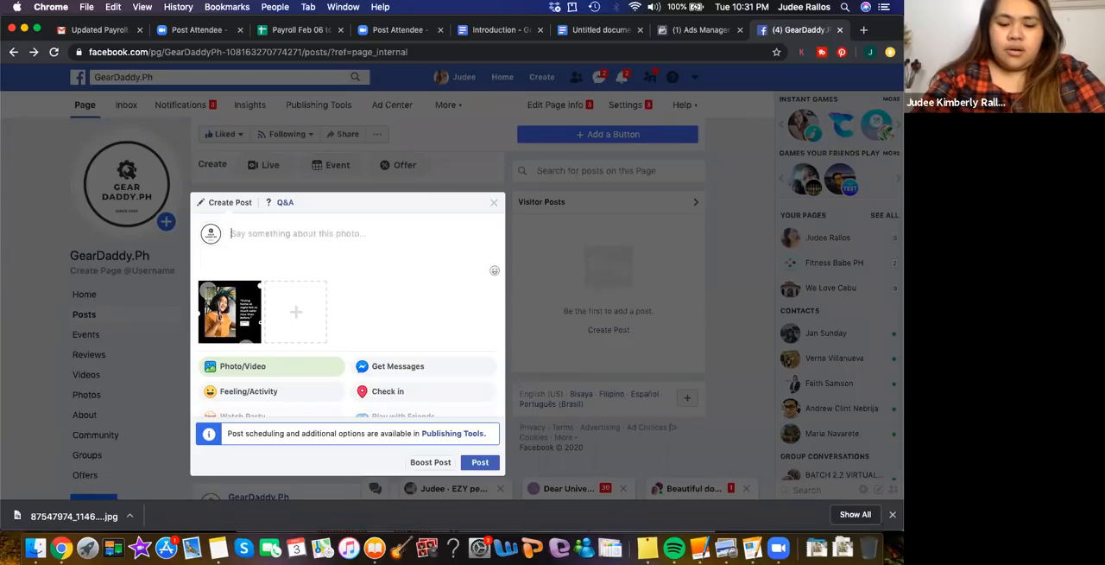
text(Stop b)
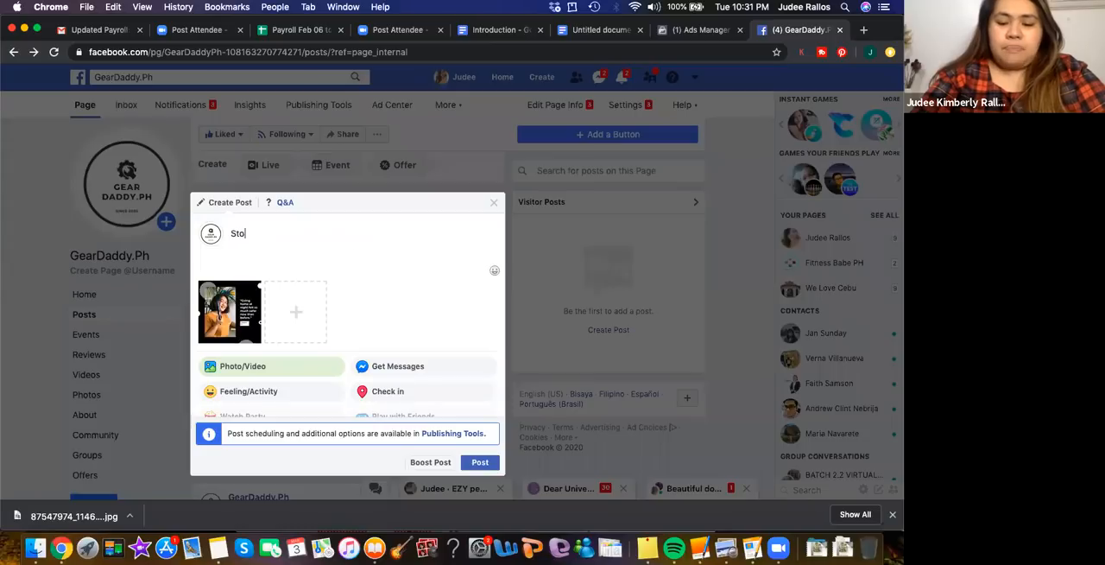
key(BackSpace)
key(BackSpace)
key(BackSpace)
key(BackSpace)
key(BackSpace)
key(BackSpace)
key(BackSpace)
key(BackSpace)
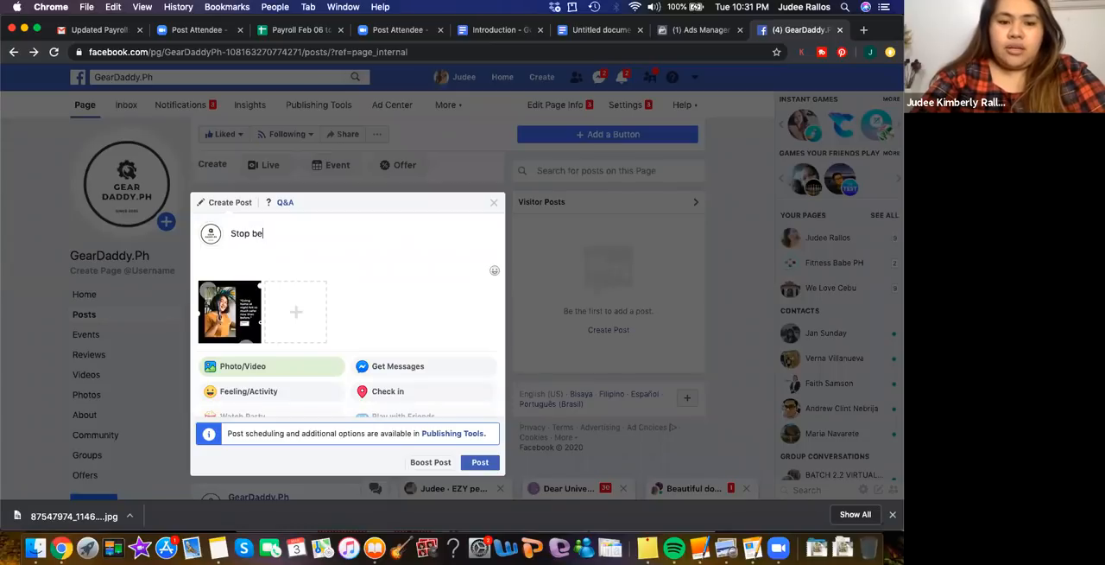
key(BackSpace)
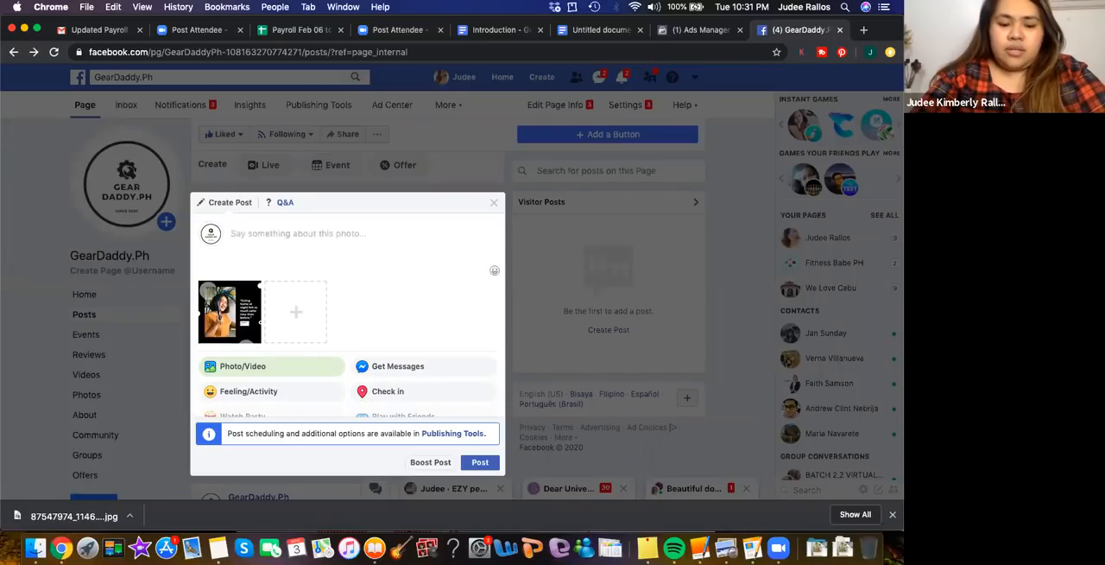
Caption the photo post "Paranoid about snatchers at night? Stay safe on your evening commute"
text(Para)
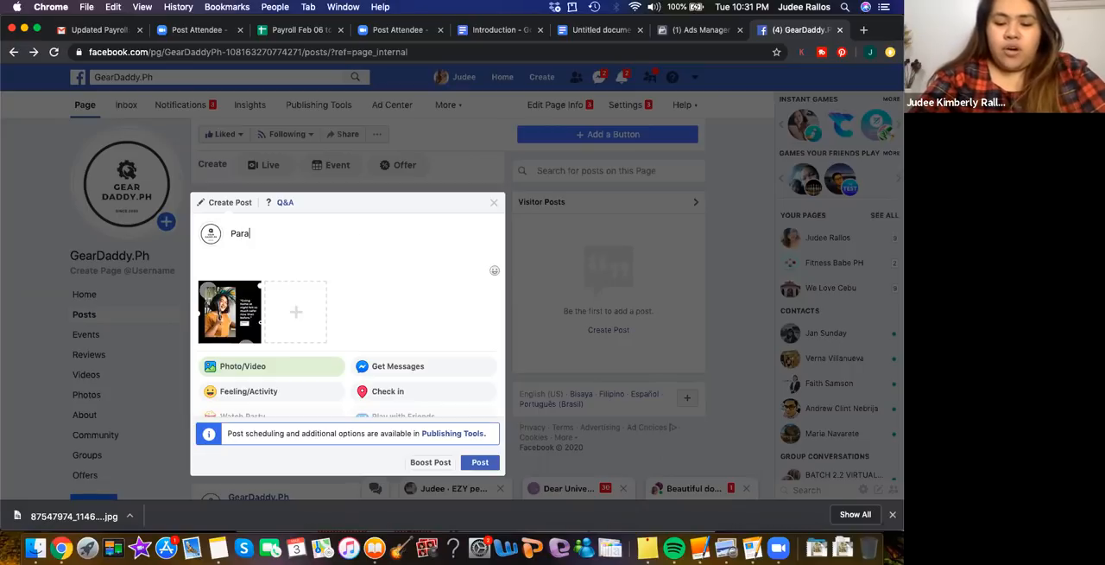
text(noid about)
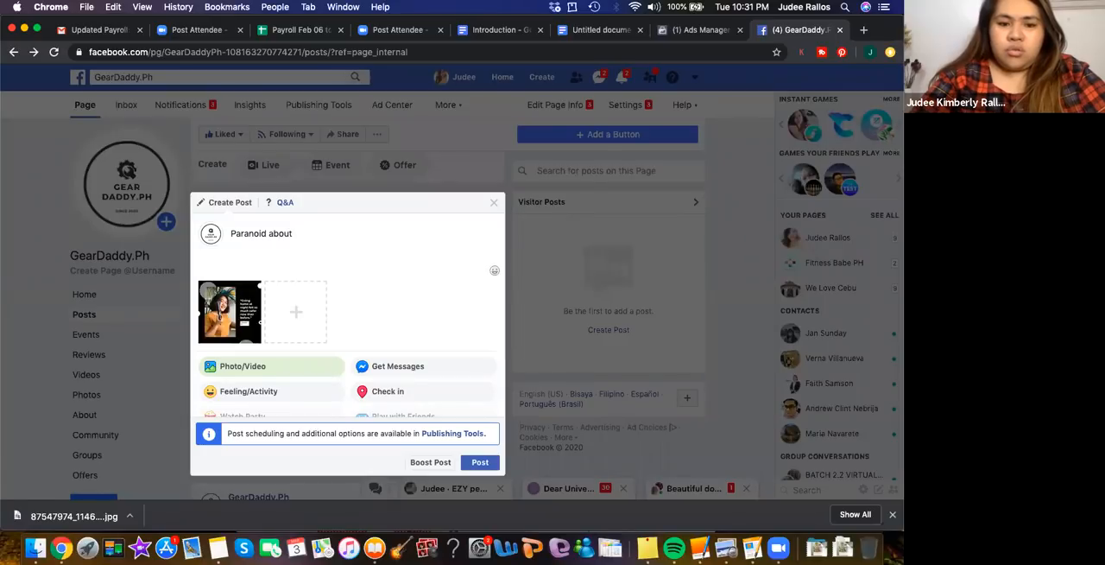
text(snat)
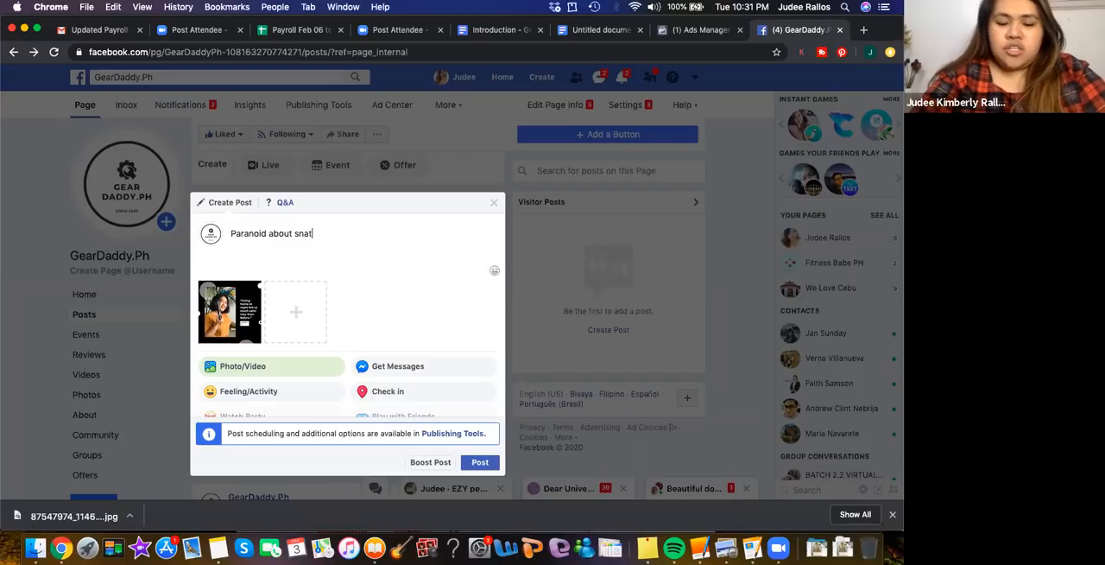
text(chers at night)
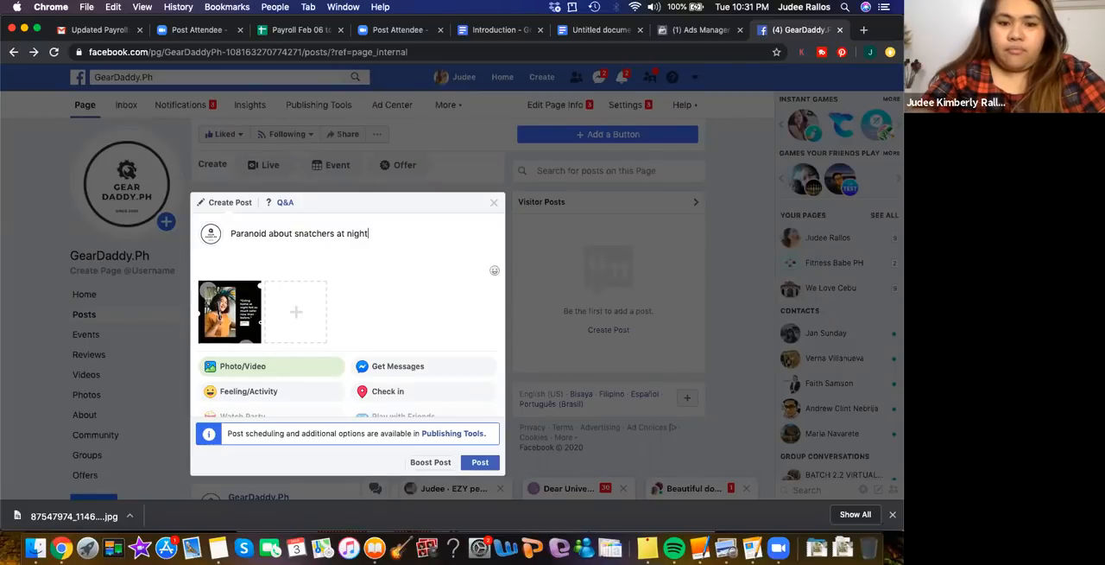
text(? Stay)
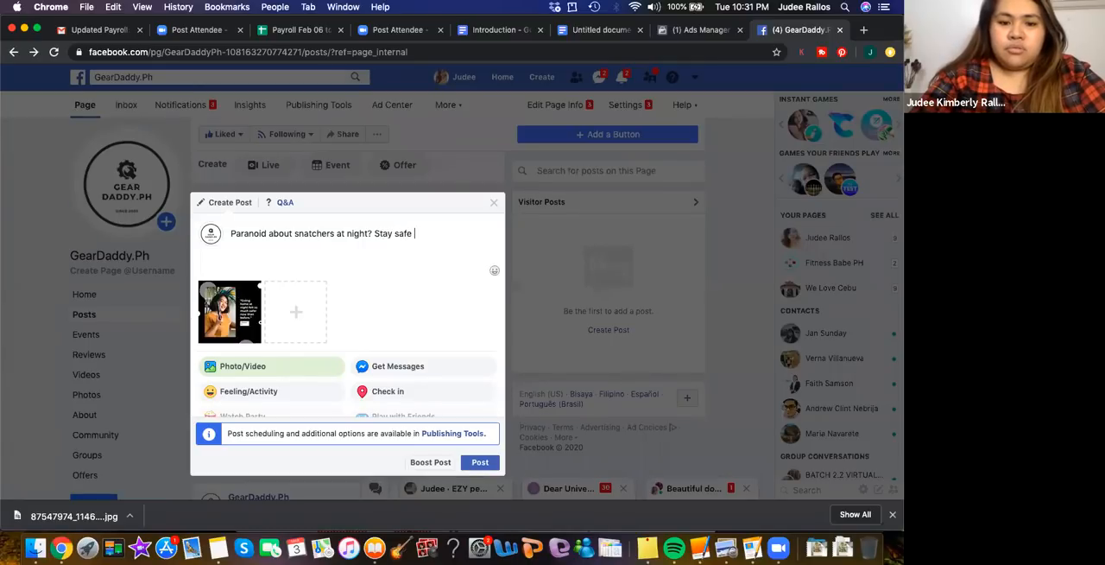
text(safe on your)
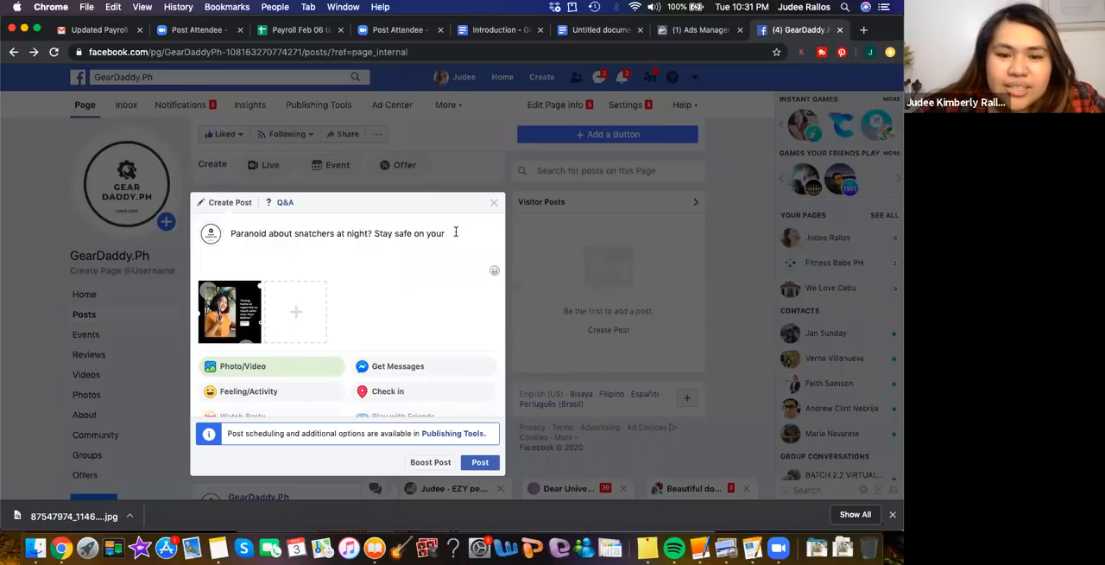
drag(455, 233, 439, 232)
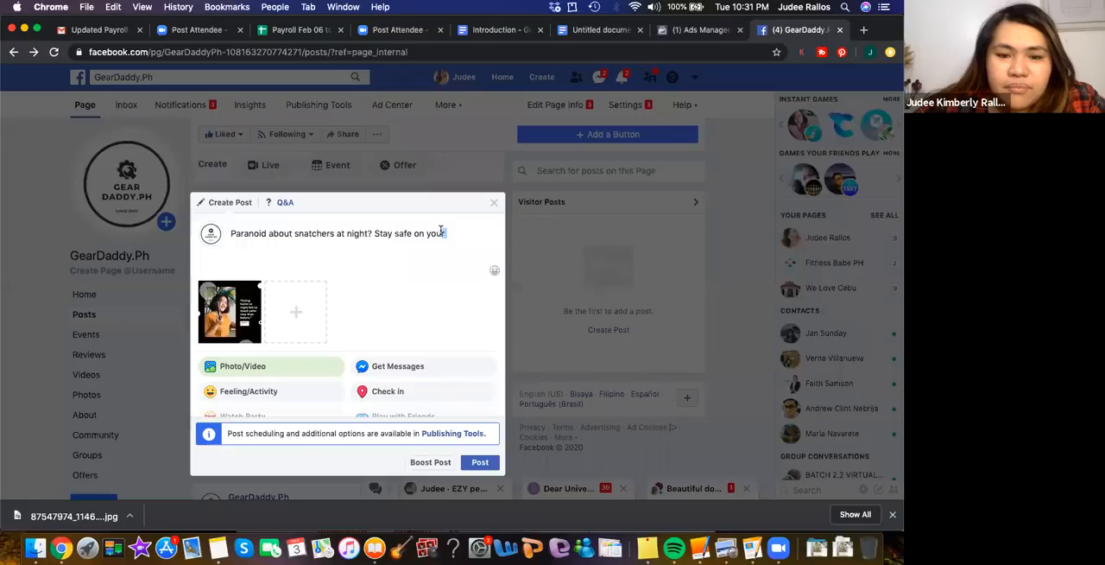
key(BackSpace)
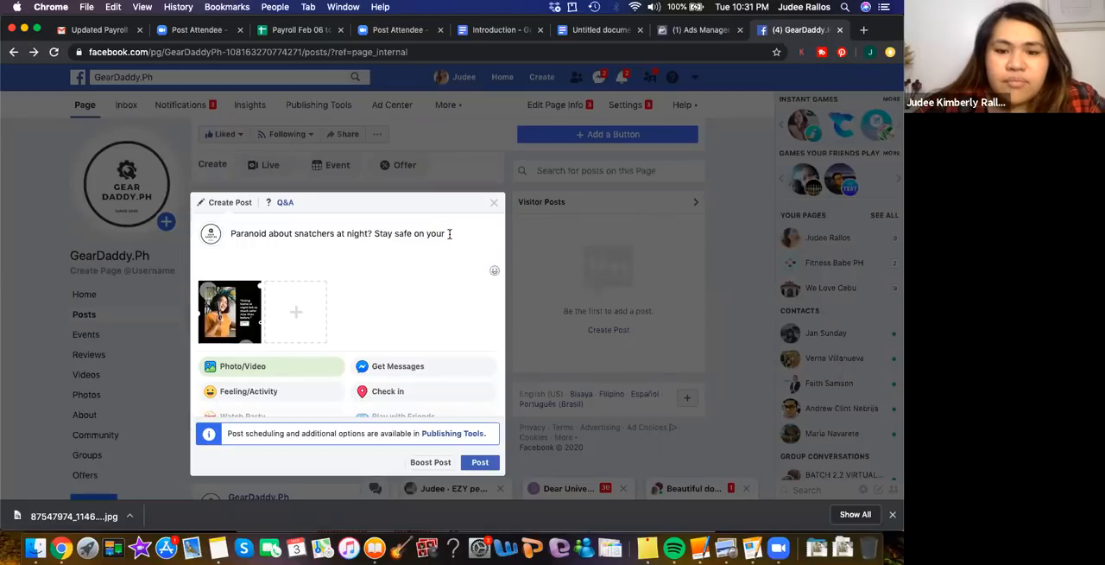
text(evening)
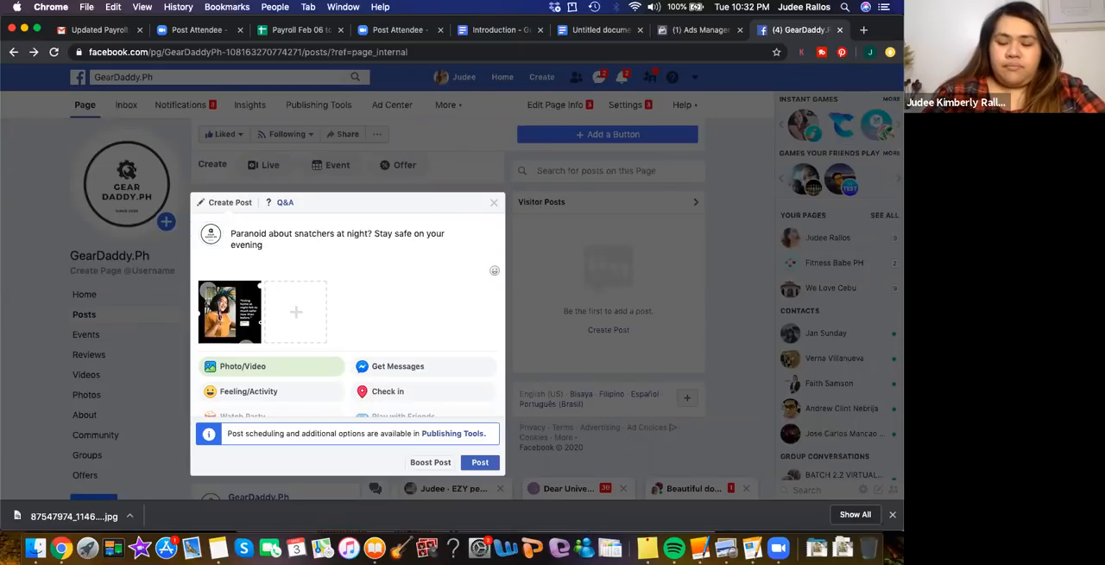
text( commut)
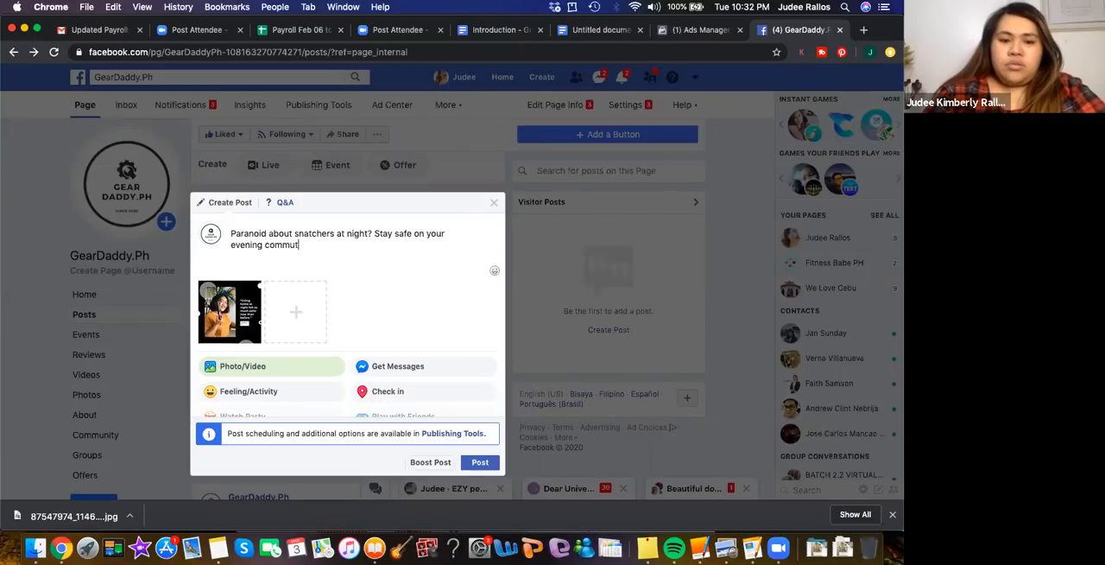
text(e)
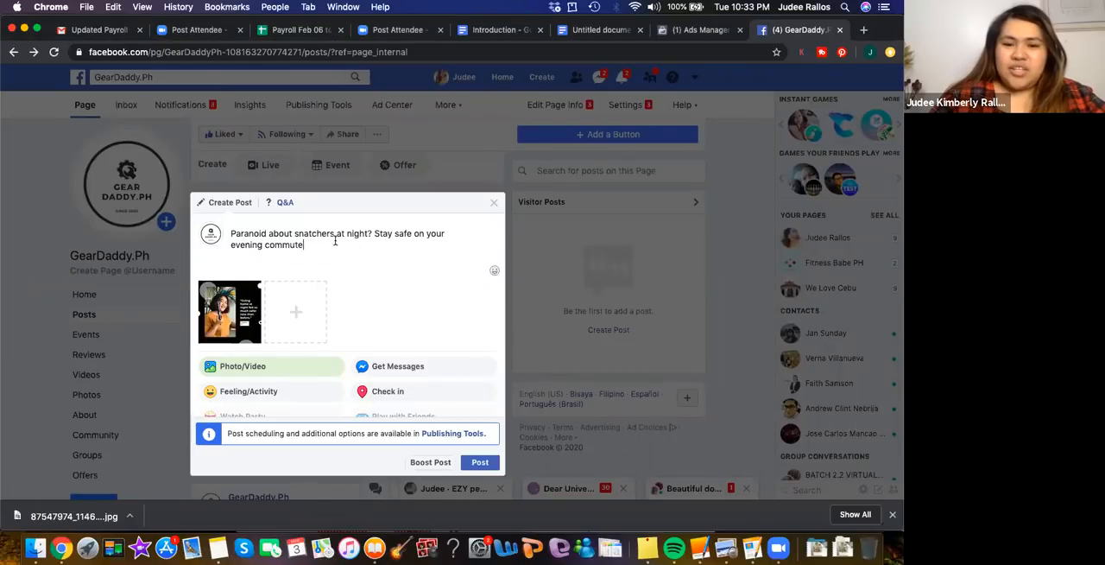
Clear the photo post's caption and try out a new opening that starts with "Defend"
drag(335, 241, 220, 235)
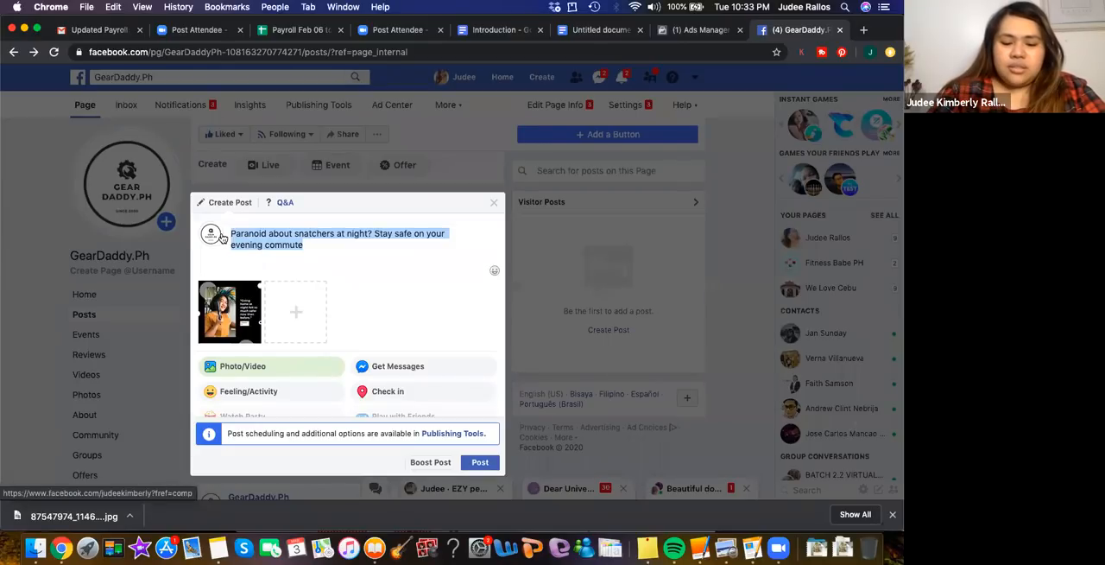
text(Get)
key(BackSpace)
key(BackSpace)
key(BackSpace)
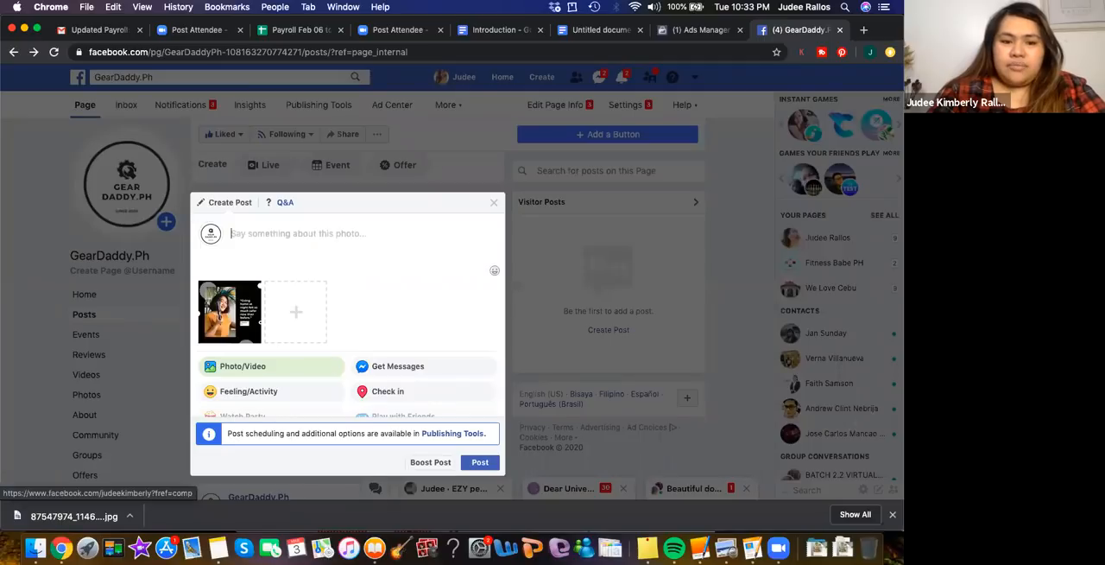
text(Defend ourself)
key(BackSpace)
key(BackSpace)
key(BackSpace)
key(BackSpace)
key(BackSpace)
key(BackSpace)
key(BackSpace)
text(youre)
key(BackSpace)
key(BackSpace)
key(BackSpace)
key(BackSpace)
key(BackSpace)
key(BackSpace)
key(BackSpace)
key(BackSpace)
key(BackSpace)
key(BackSpace)
key(BackSpace)
key(BackSpace)
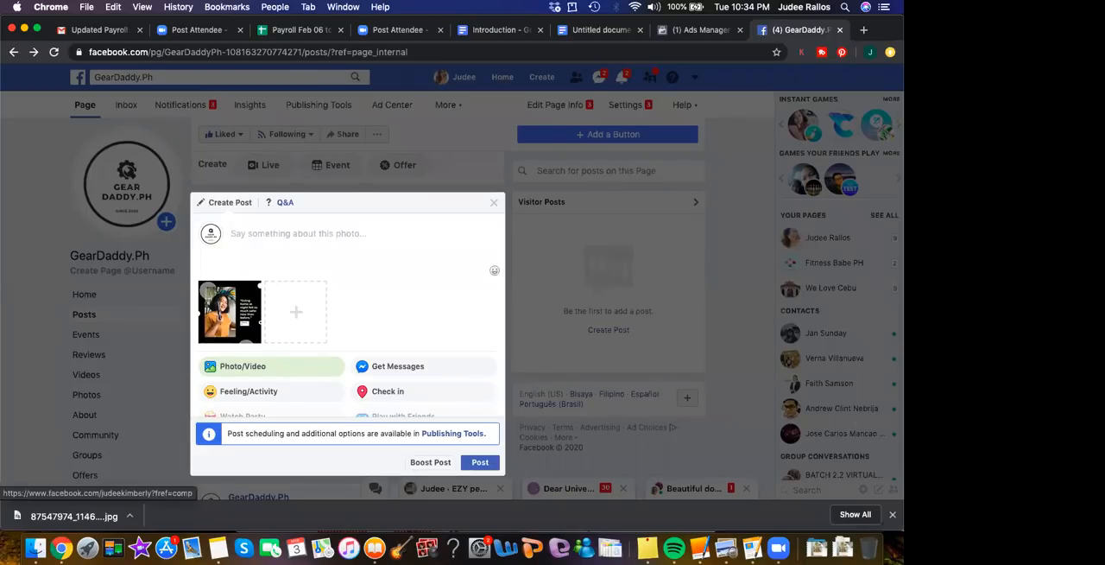
Enter "Call center sisters and bros!" as the photo post's caption
text(Cal)
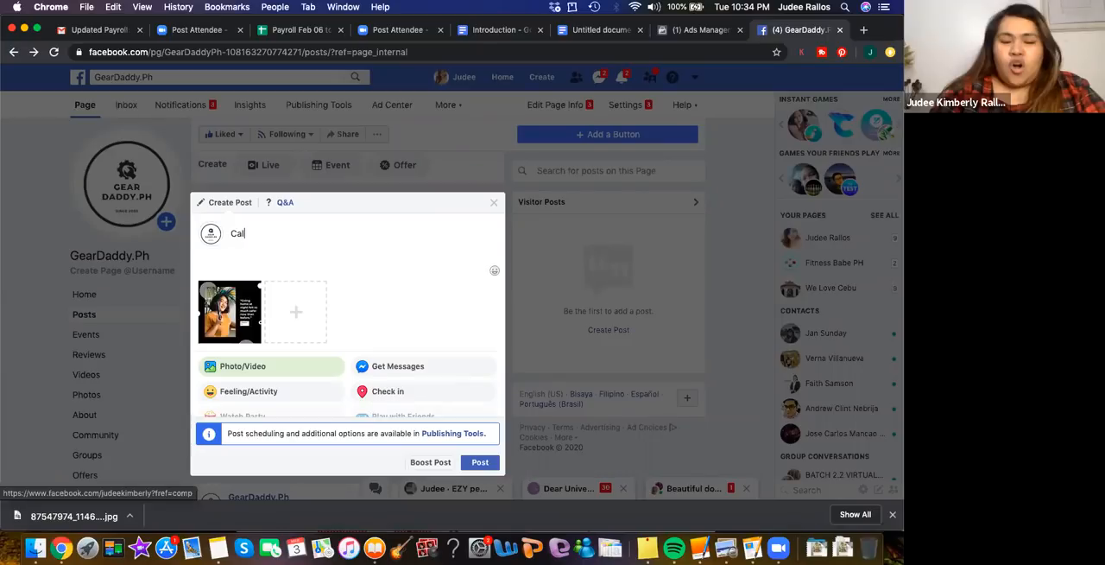
text(l center)
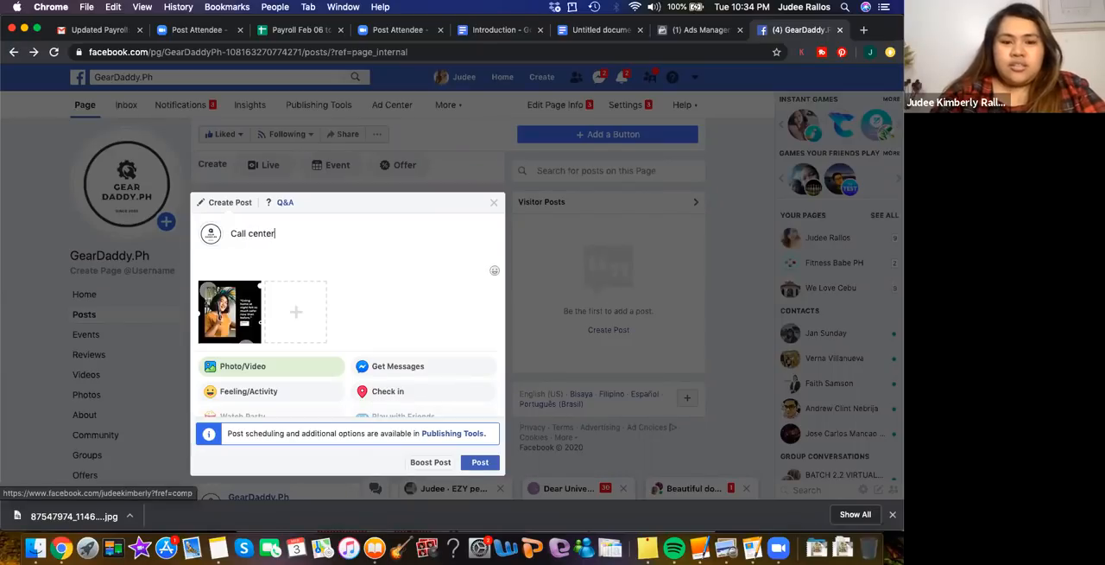
text( si)
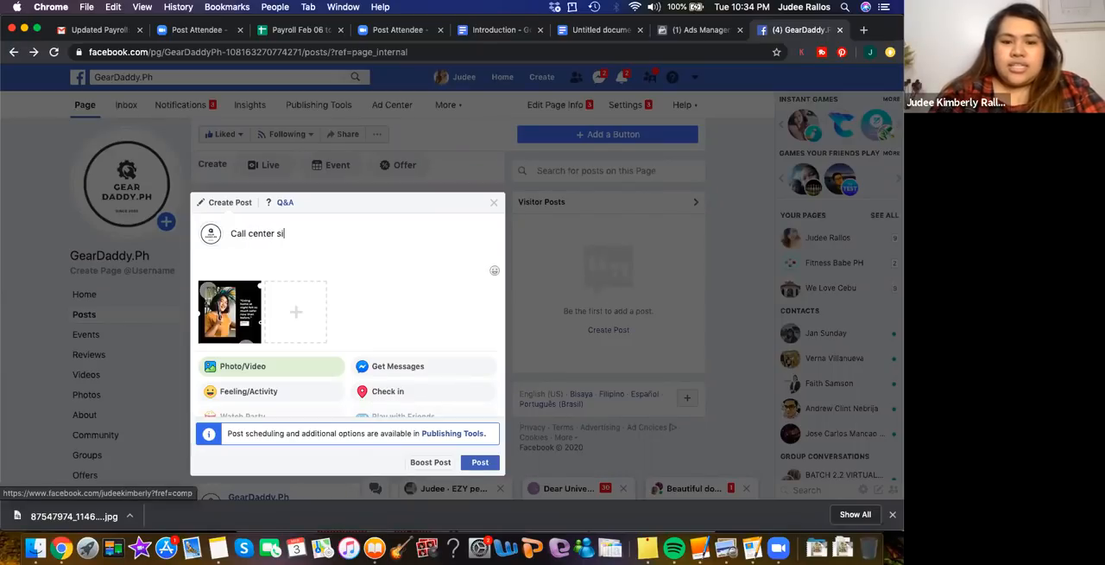
text(sters and bros!)
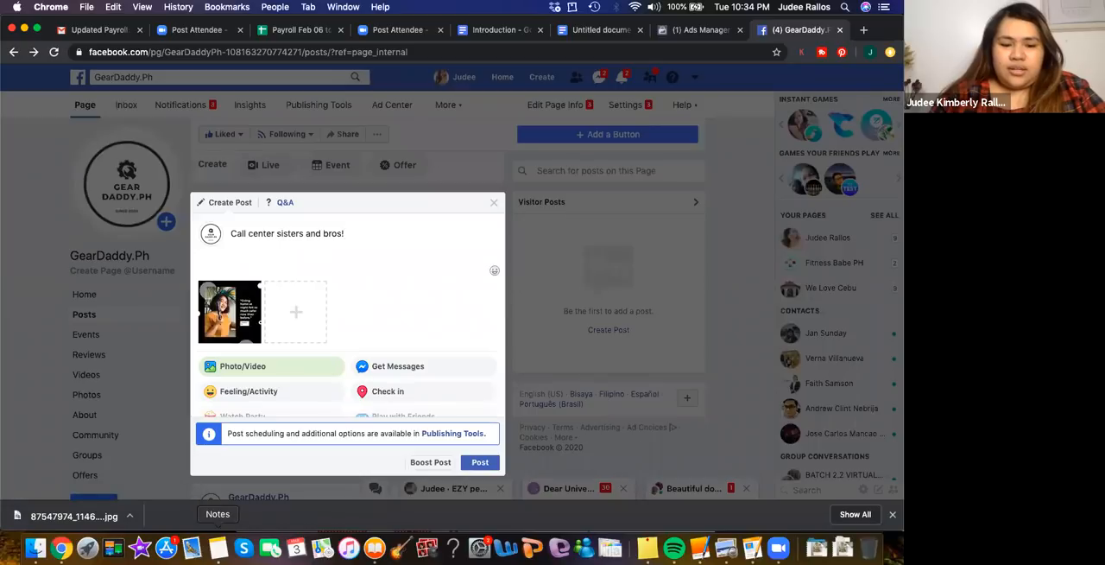
Copy blank lines from the open note in the Notes app and paste them below the greeting in the Facebook photo post's caption
click(218, 547)
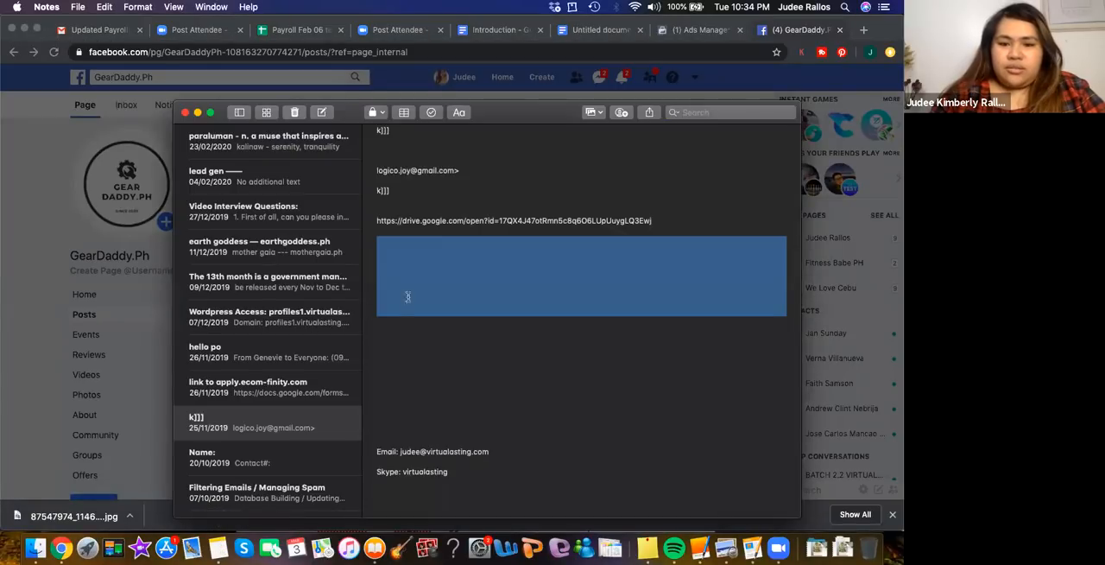
click(407, 295)
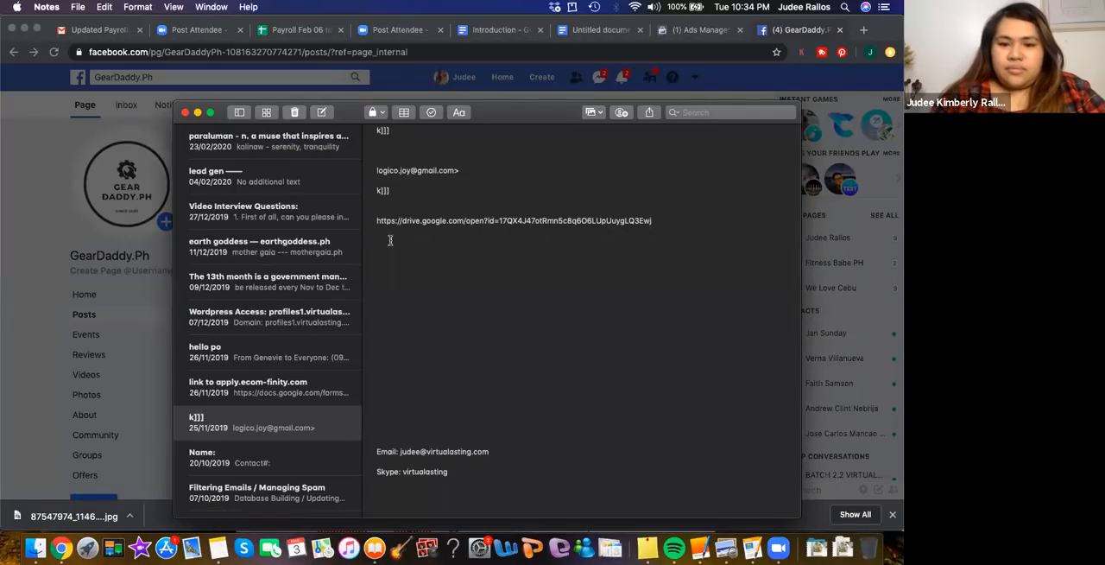
drag(390, 240, 399, 274)
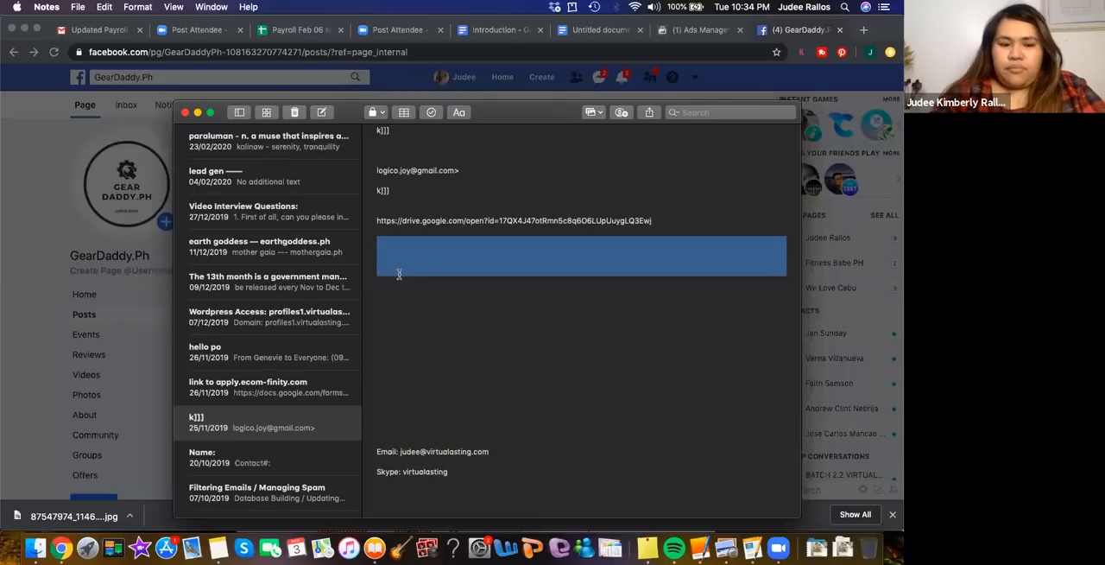
click(131, 361)
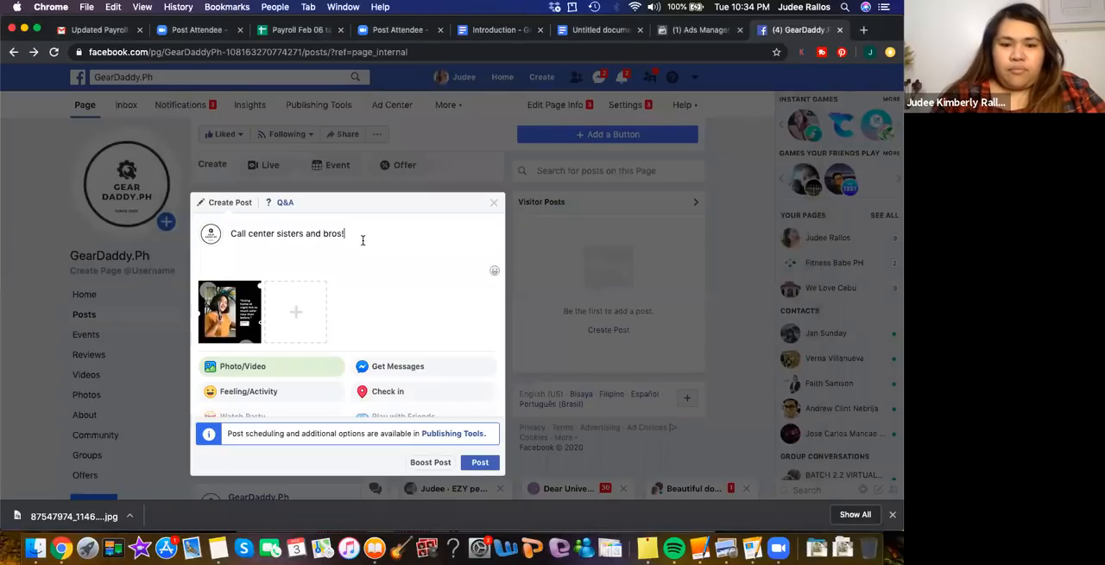
key(super+v)
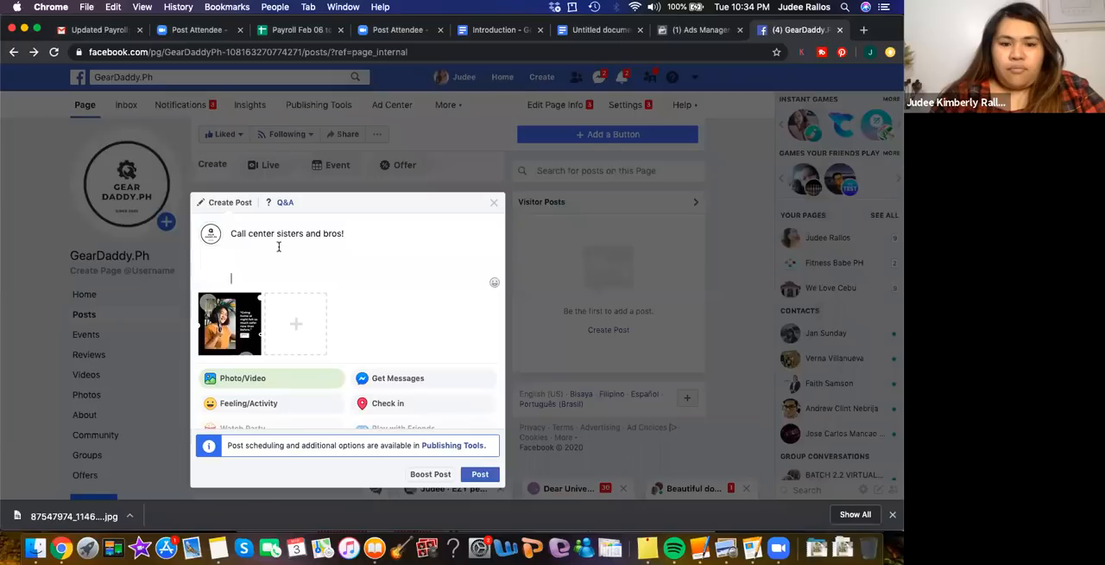
Add "YOU DON'T HAVE TO BE SCARED ANYMORE" on the line below the greeting in the caption
click(257, 244)
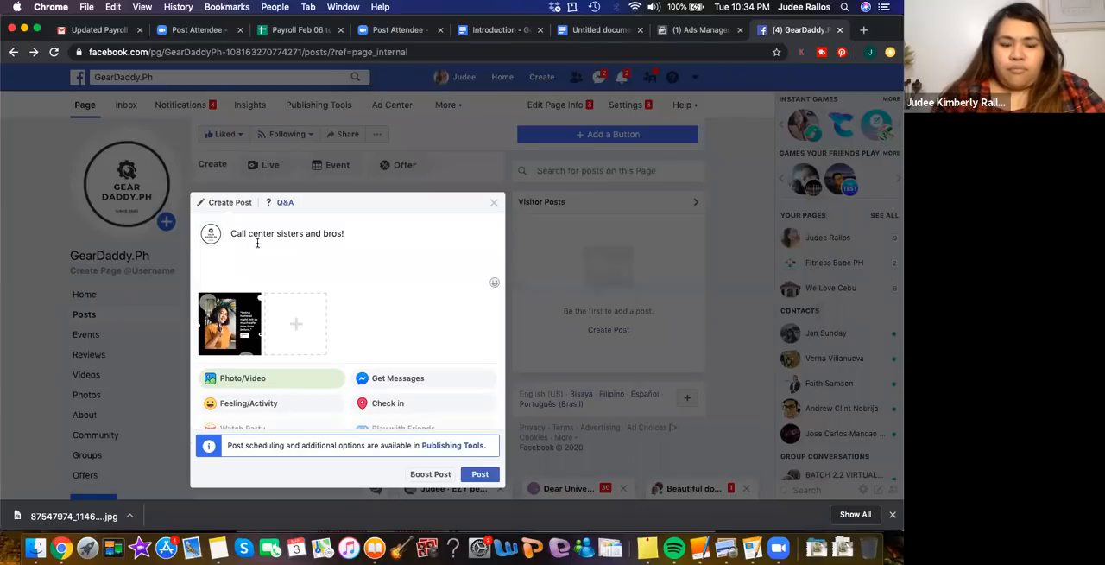
text(YOU )
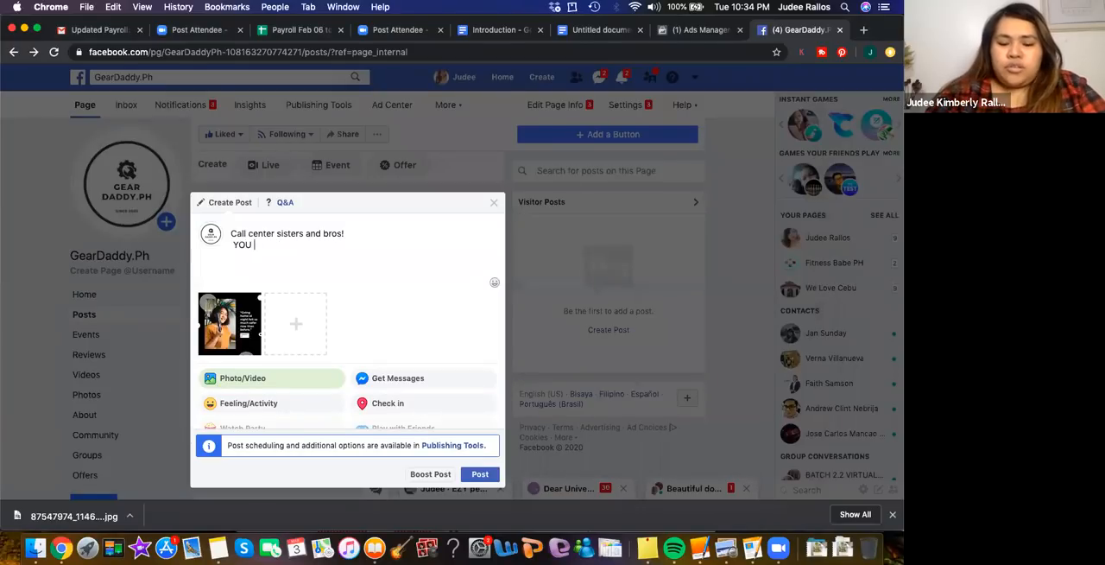
text(DON'T H)
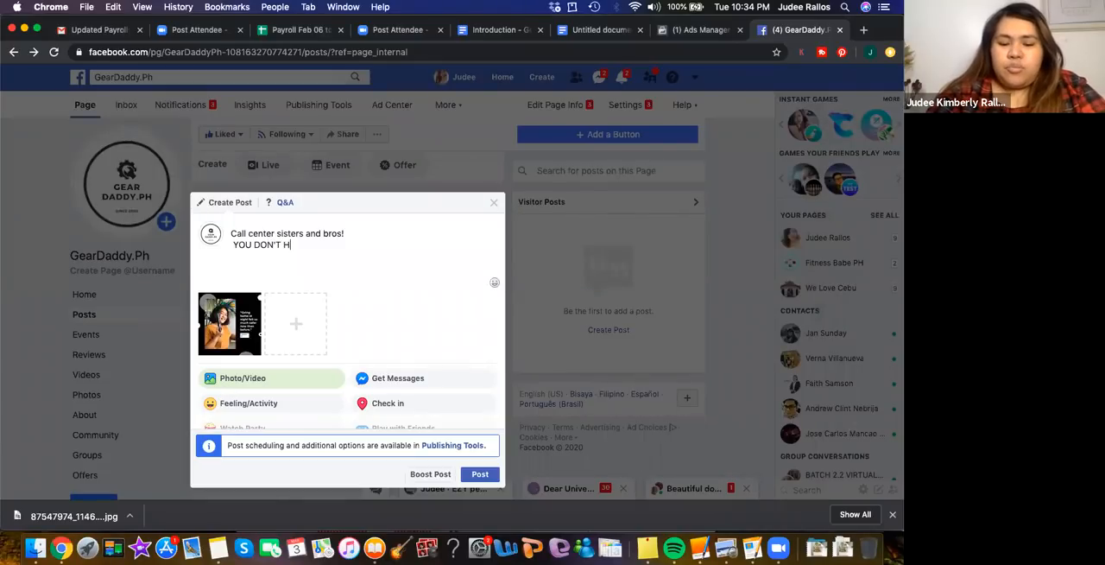
text(AVE TO BE SCARED )
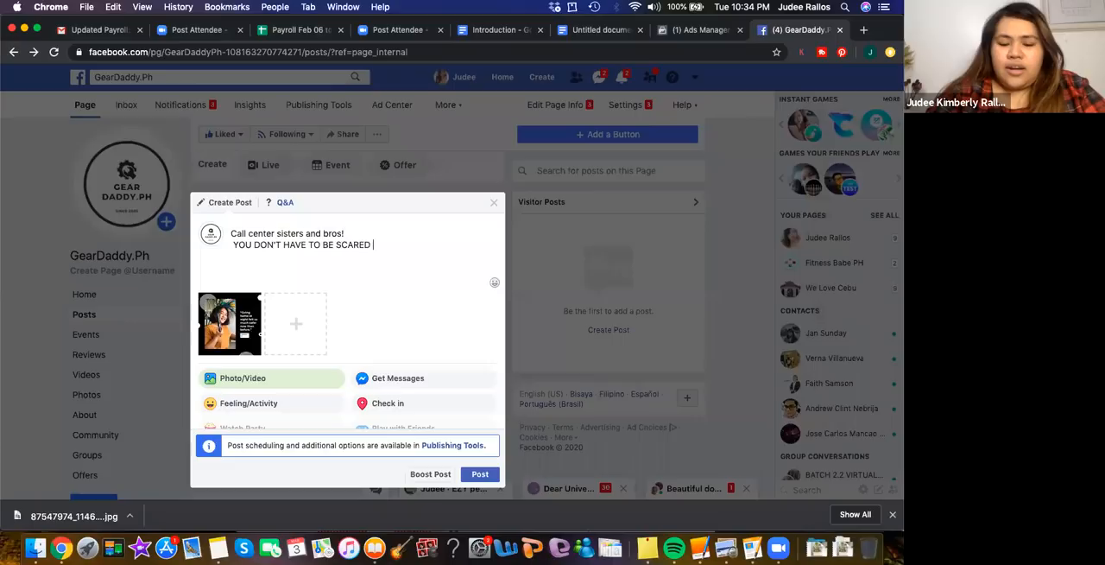
text(ANYMORE )
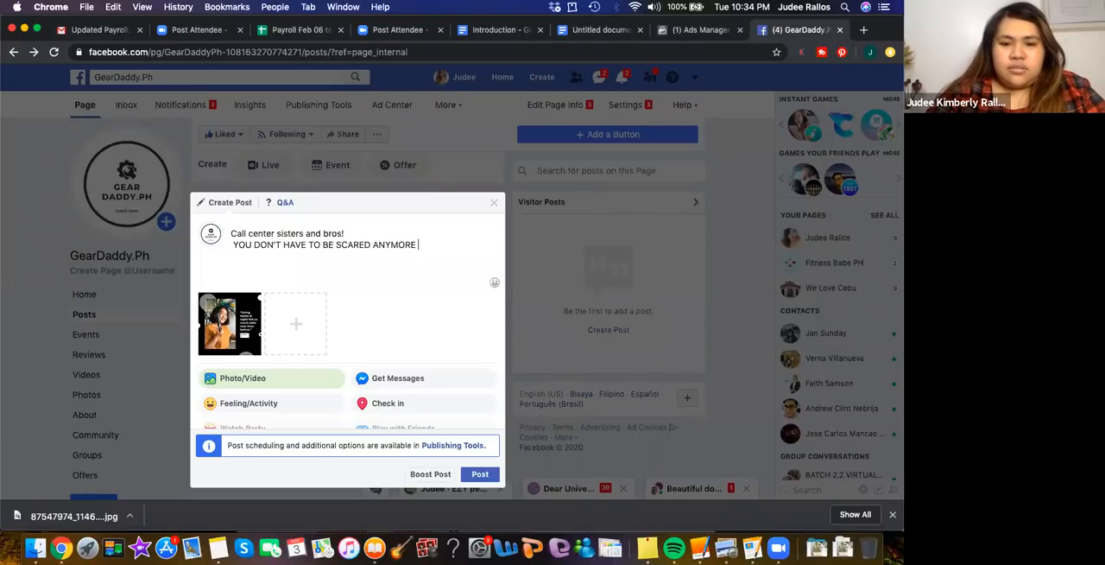
text(sa snatchers)
Continue the caption's capitalized line with "sa snatchers and holdapers!"
key(Return)
text(and hold-u)
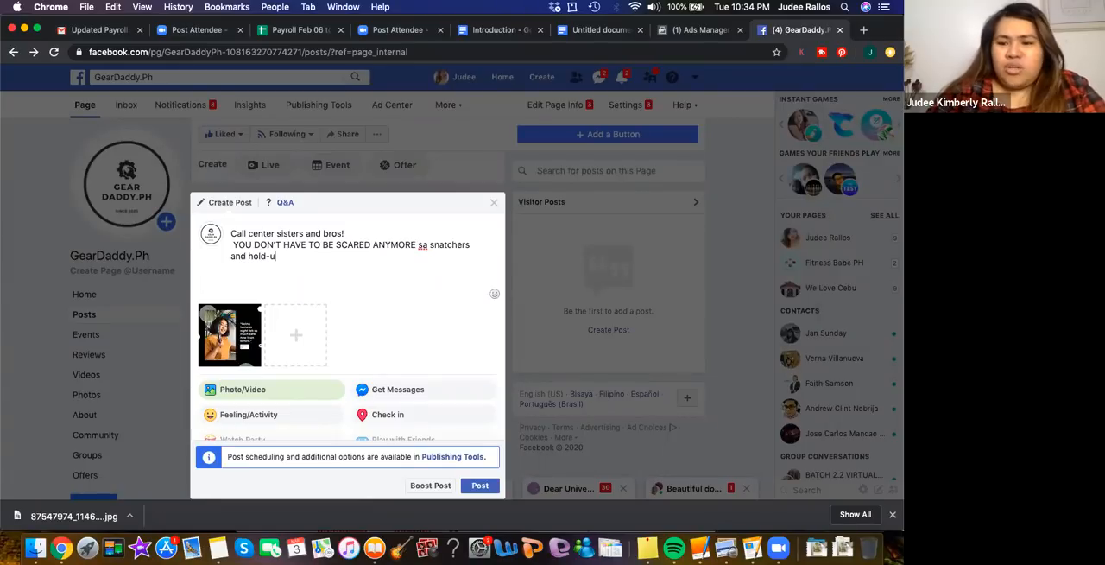
text(pper)
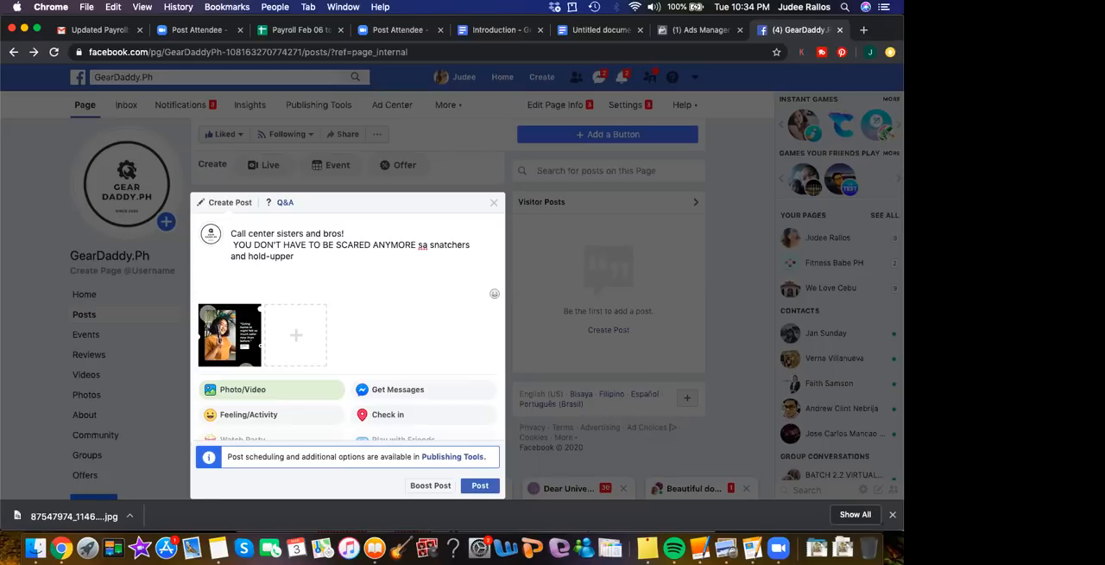
key(BackSpace)
key(BackSpace)
key(BackSpace)
key(BackSpace)
key(BackSpace)
key(BackSpace)
key(BackSpace)
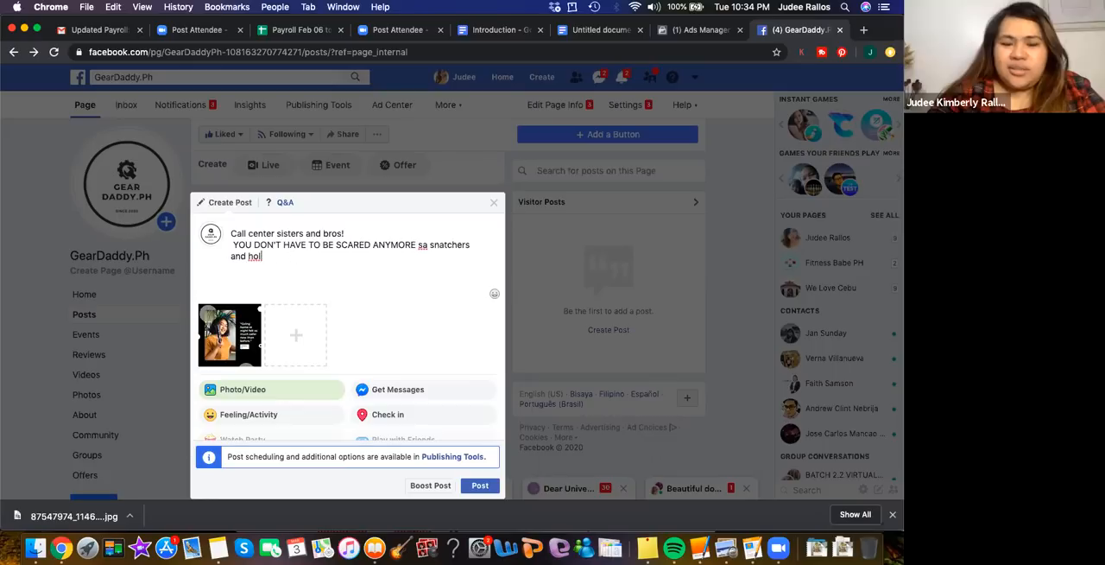
text(dupers)
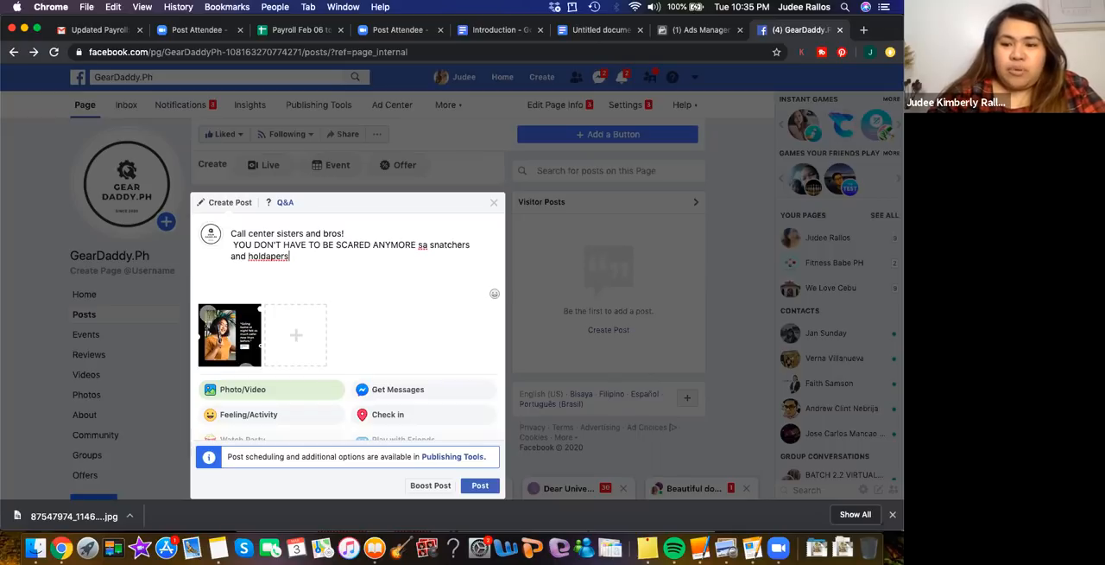
text(!)
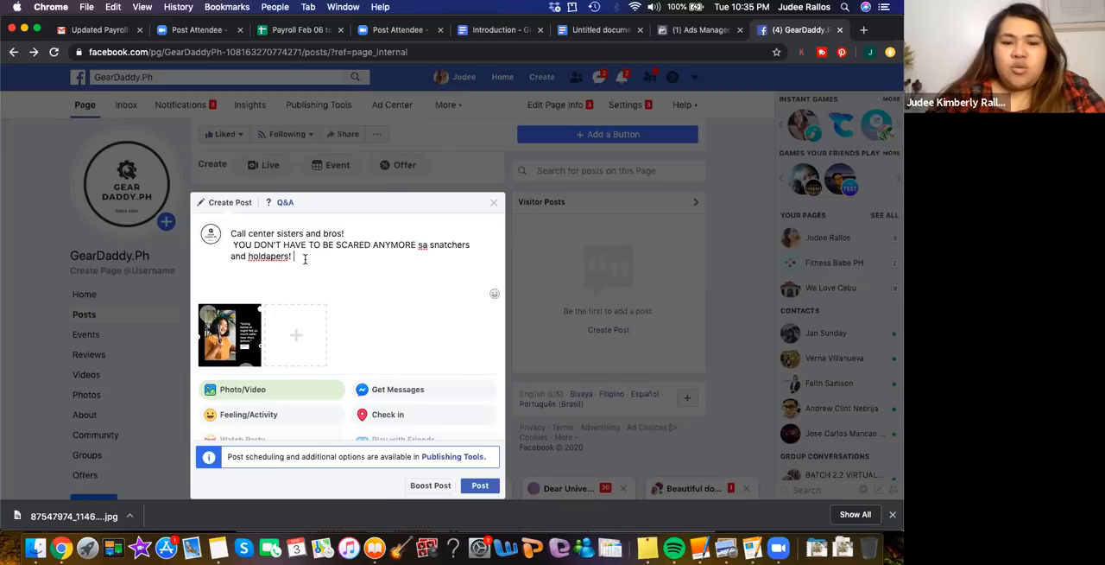
Replace the exclamation mark after "holdapers" with "on your way to your graveyard shift!", spelling "graveyard" correctly
key(BackSpace)
text(o)
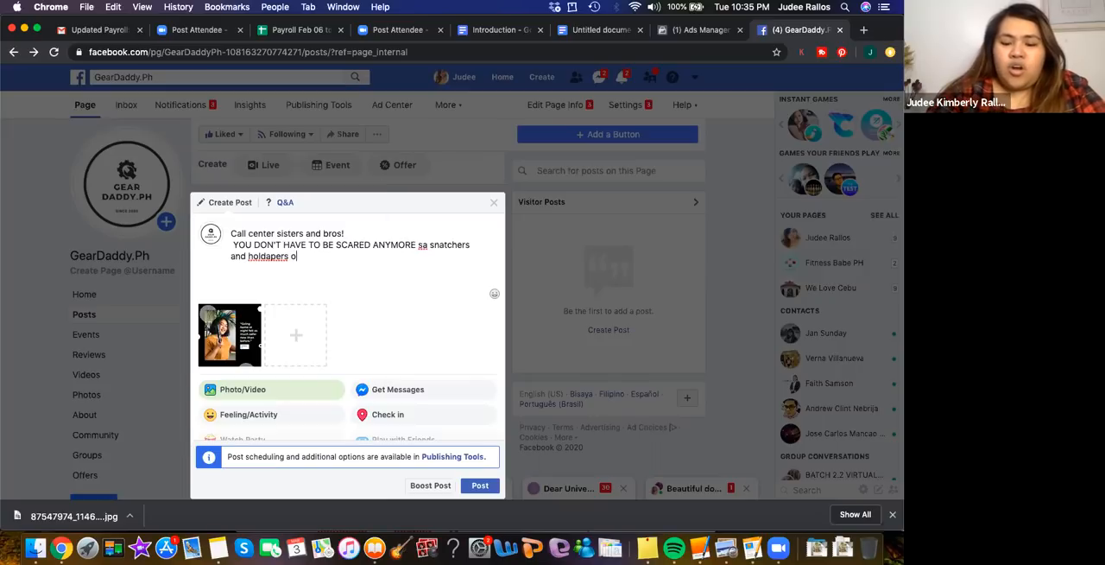
text(n your way to)
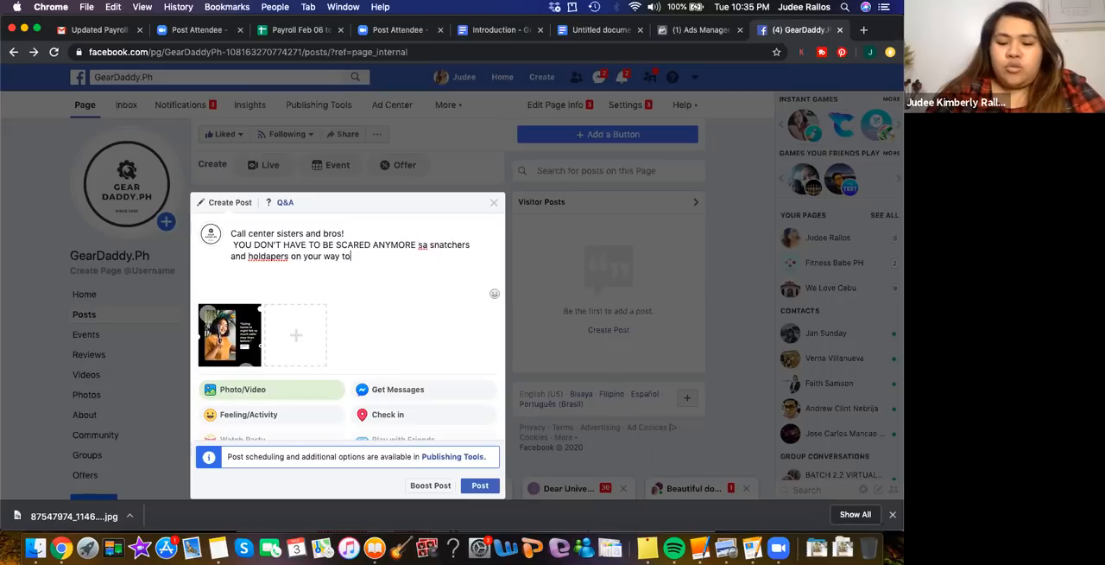
text( your gr)
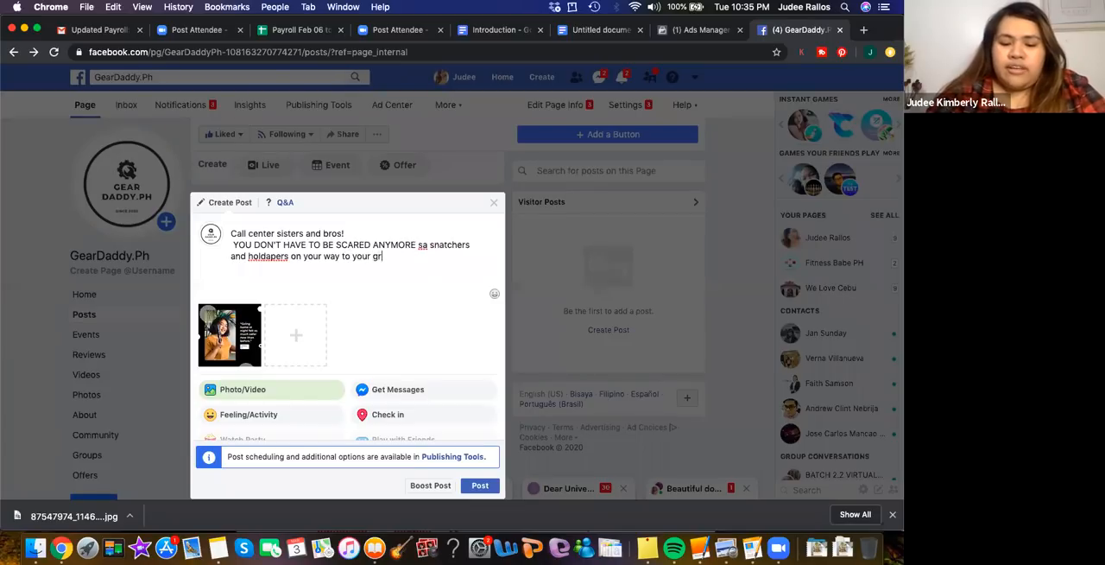
text(aveuard sh)
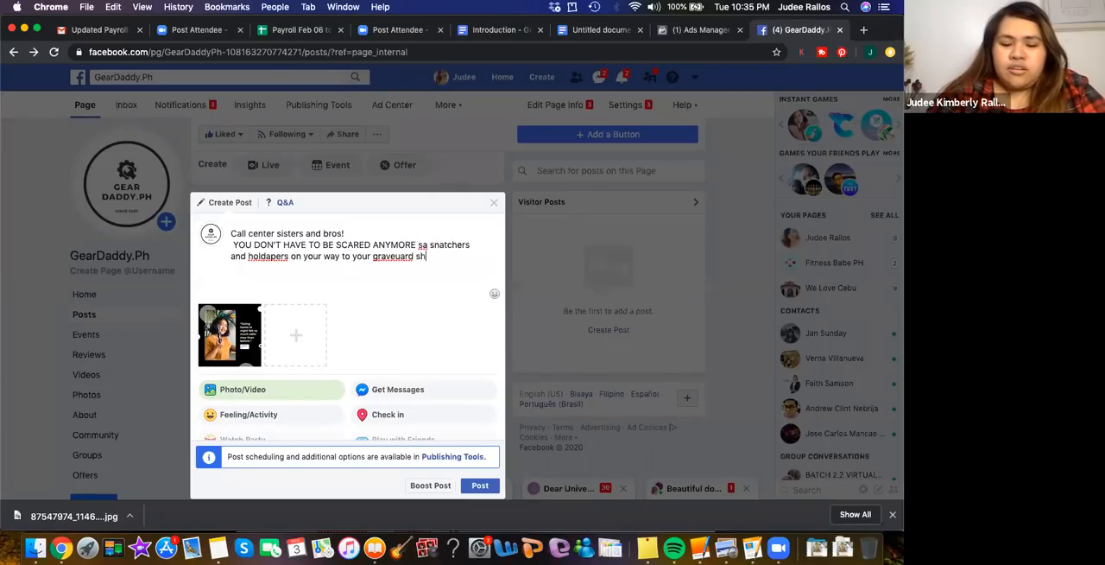
text(ift!)
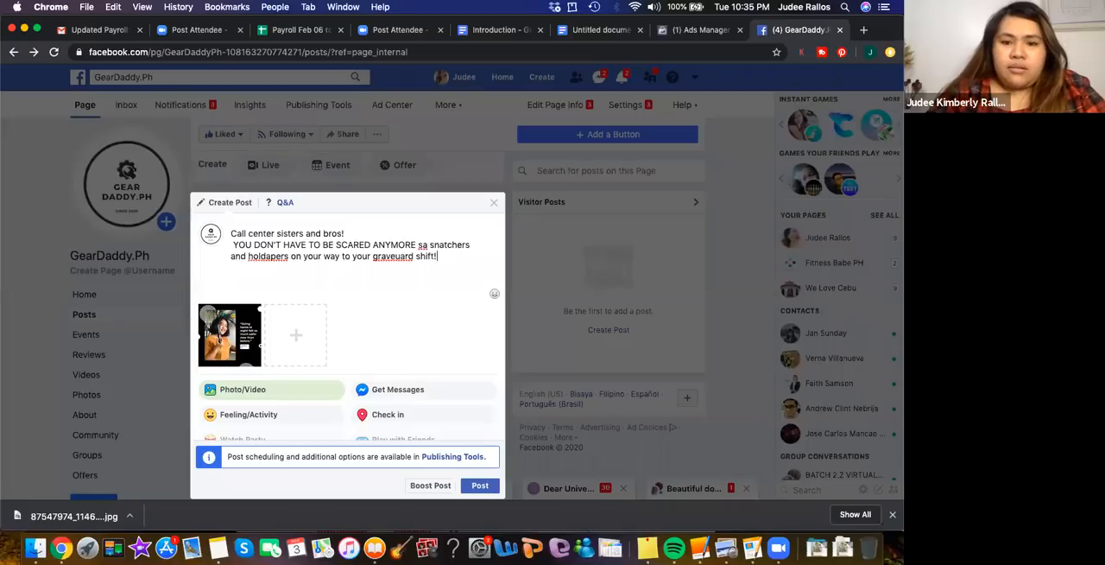
click(400, 253)
key(BackSpace)
text(y)
Start a new caption line reading "With this hand tool, you can surely defend yourself and"
click(319, 270)
key(Return)
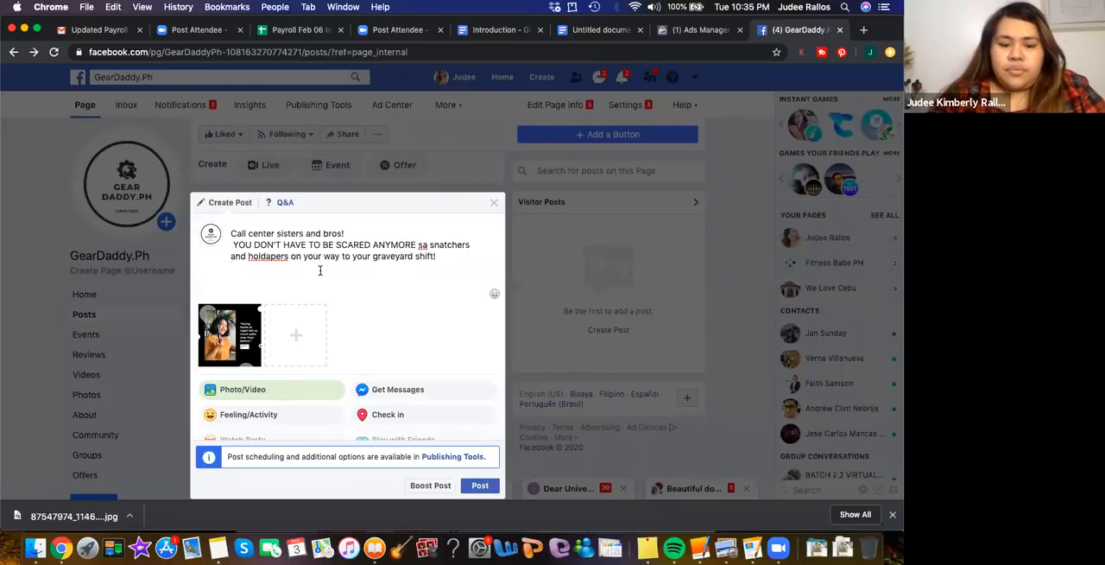
text(With th)
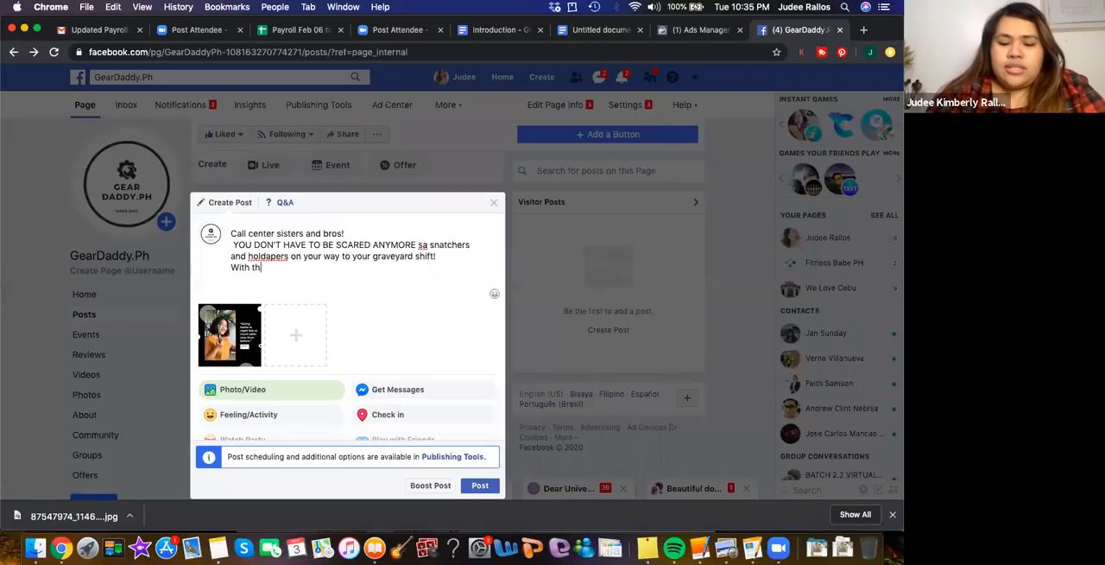
text(is hand tooll)
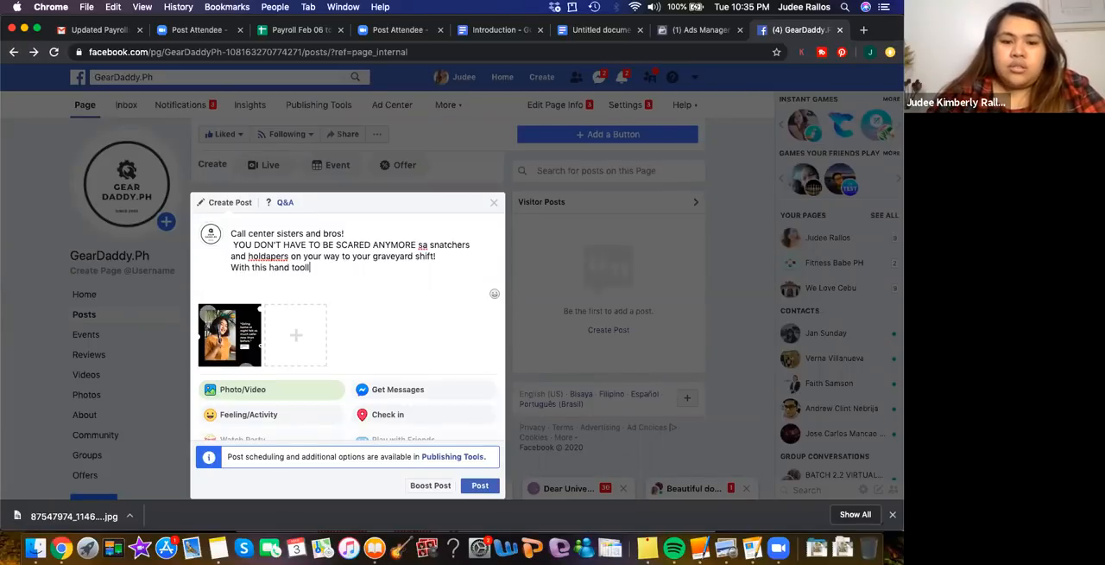
key(BackSpace)
text(n you)
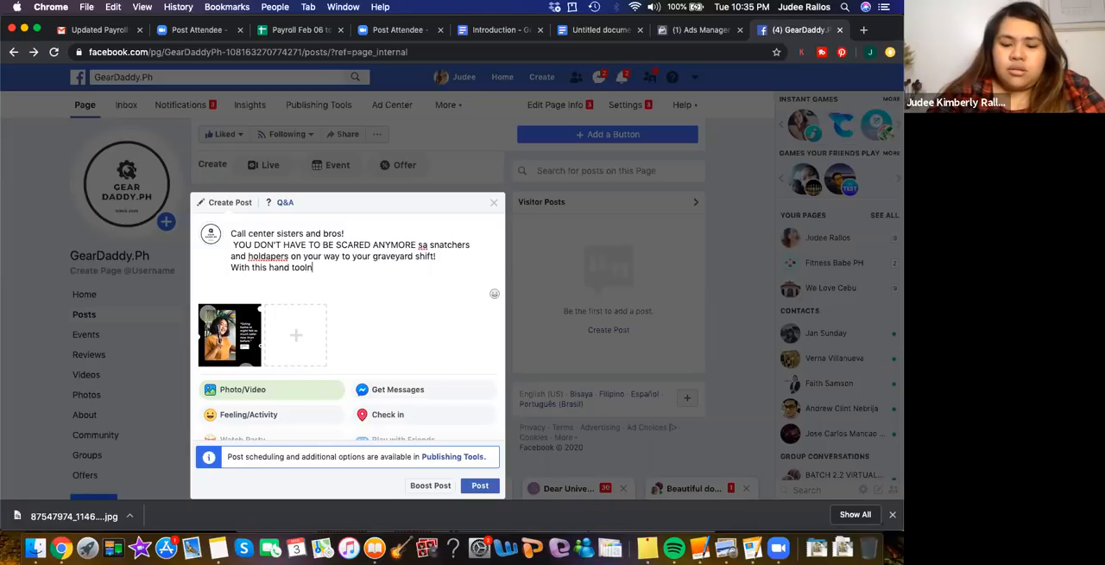
key(BackSpace)
key(BackSpace)
key(BackSpace)
key(BackSpace)
key(BackSpace)
text(, you can su)
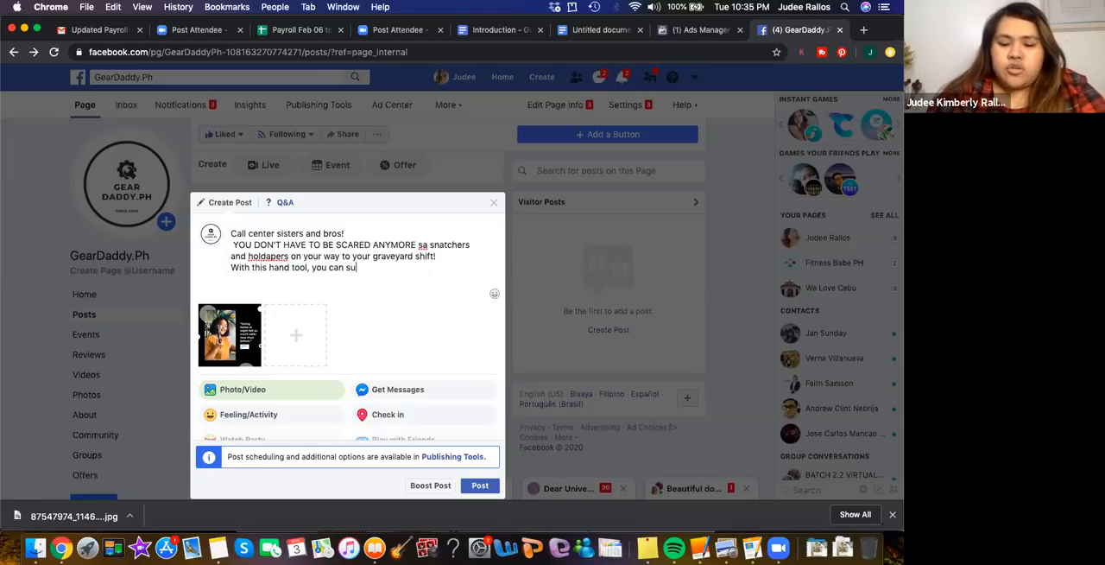
text(rely defend )
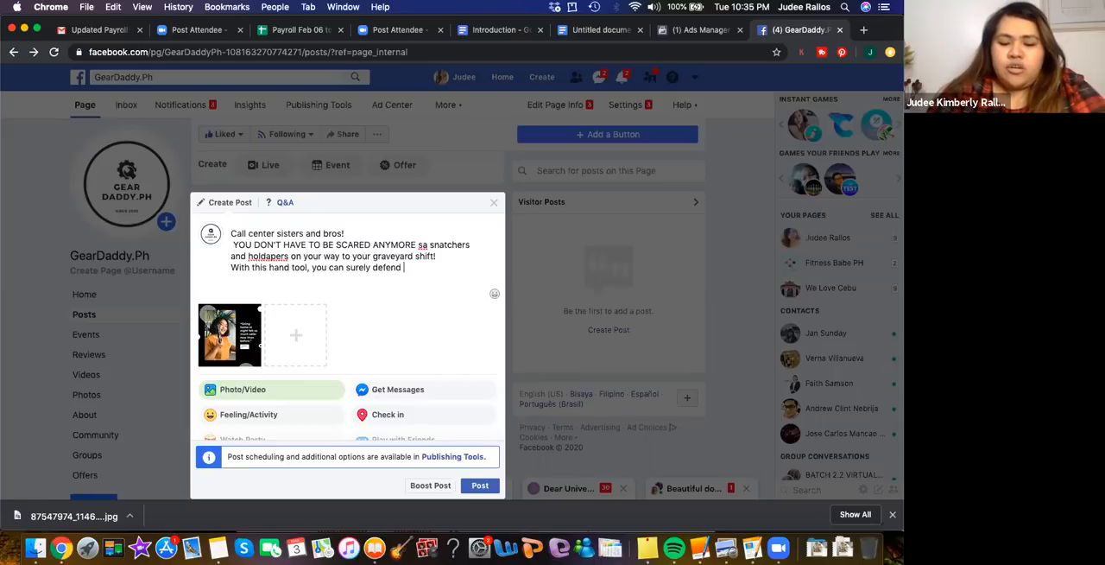
text(yourself and )
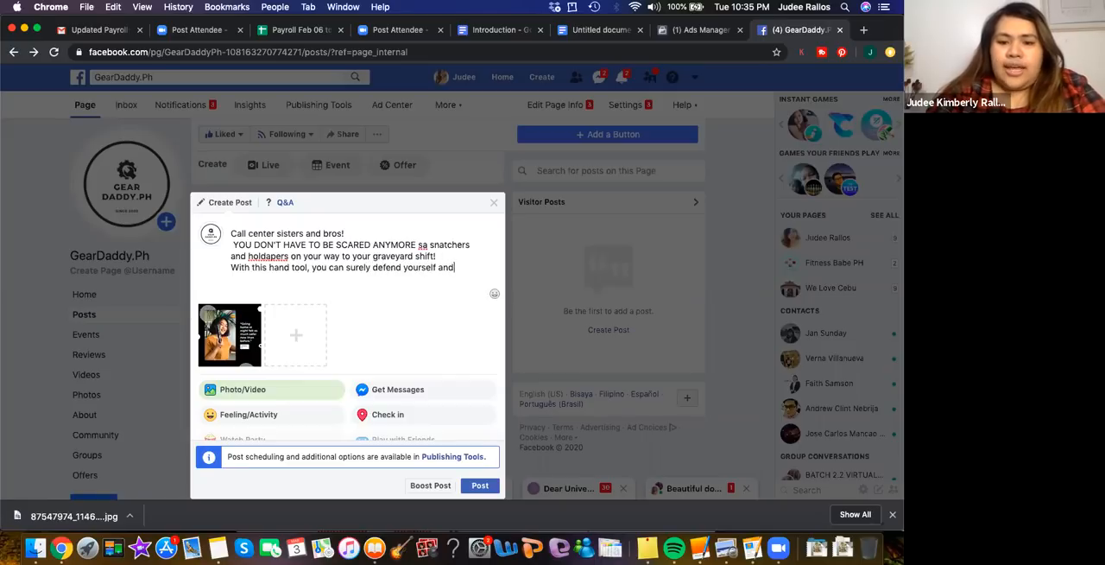
text(run away)
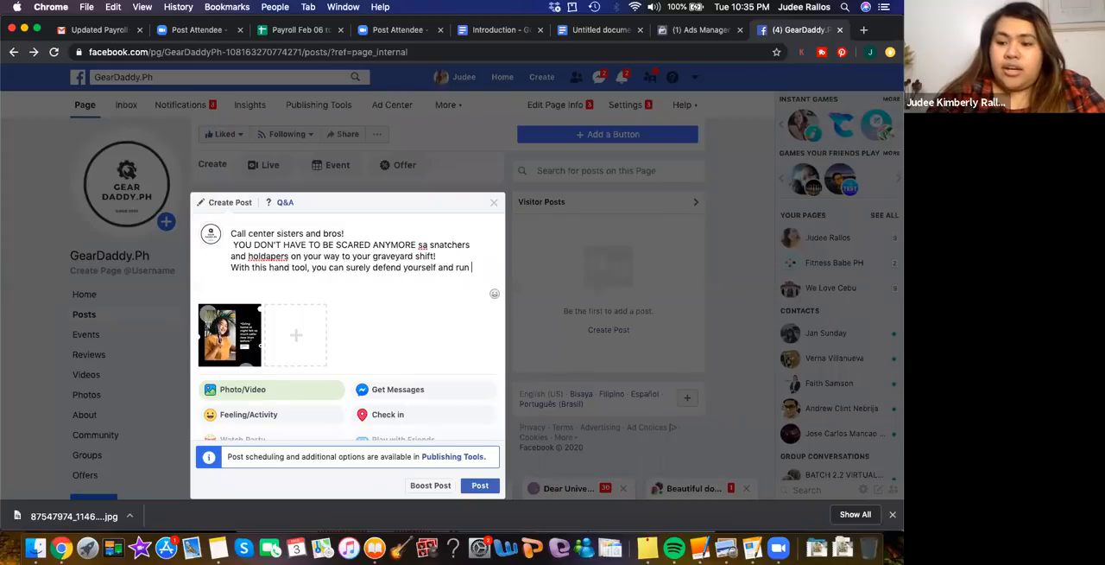
key(BackSpace)
key(BackSpace)
key(BackSpace)
key(BackSpace)
key(BackSpace)
key(BackSpace)
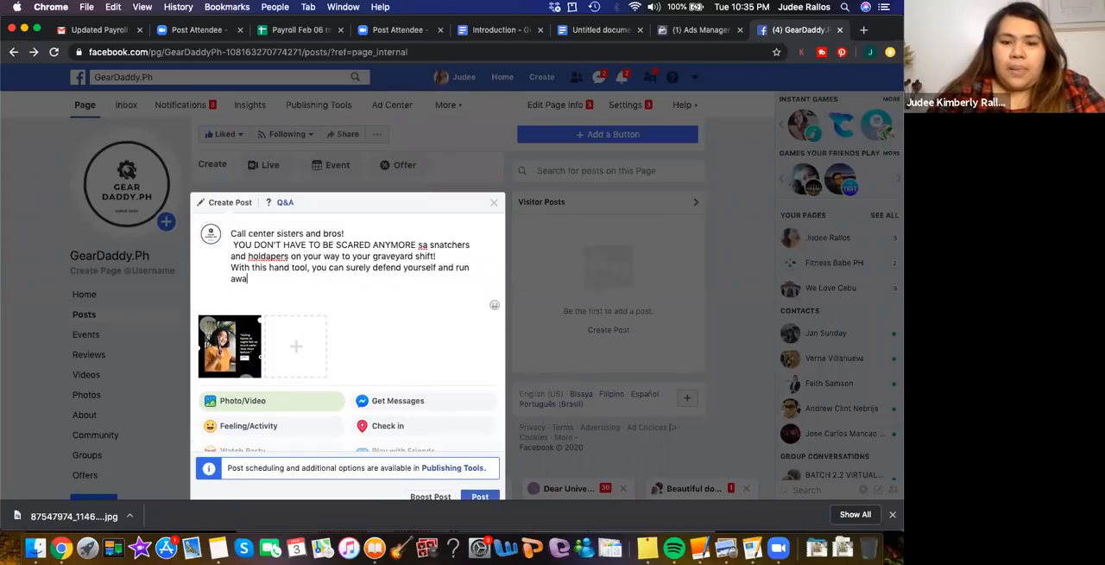
key(BackSpace)
key(BackSpace)
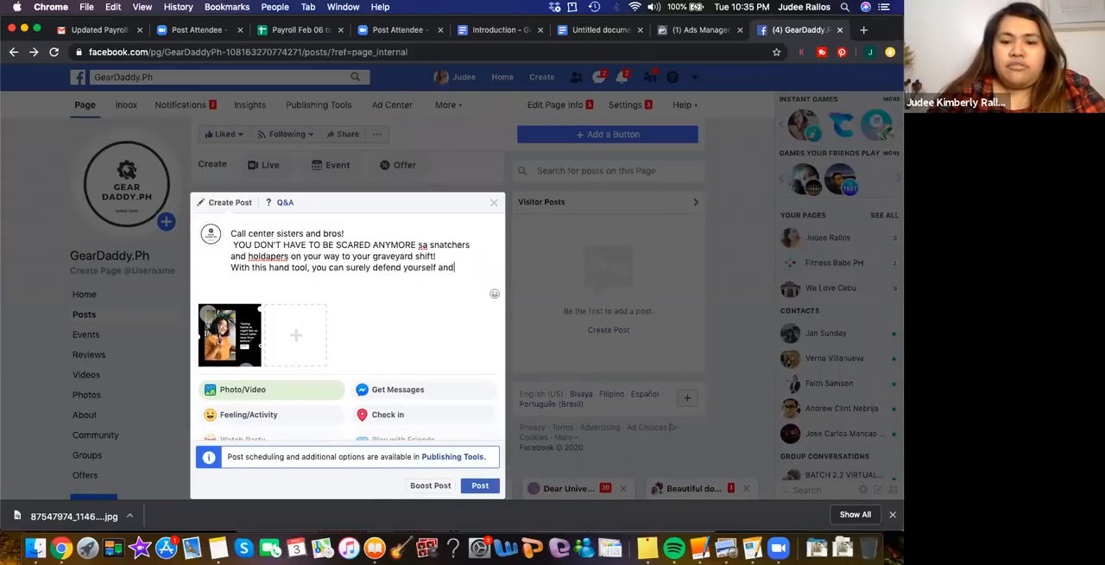
Finish the hand tool sentence with "even scare off attackers!"
text(even)
text(scare off attackers!)
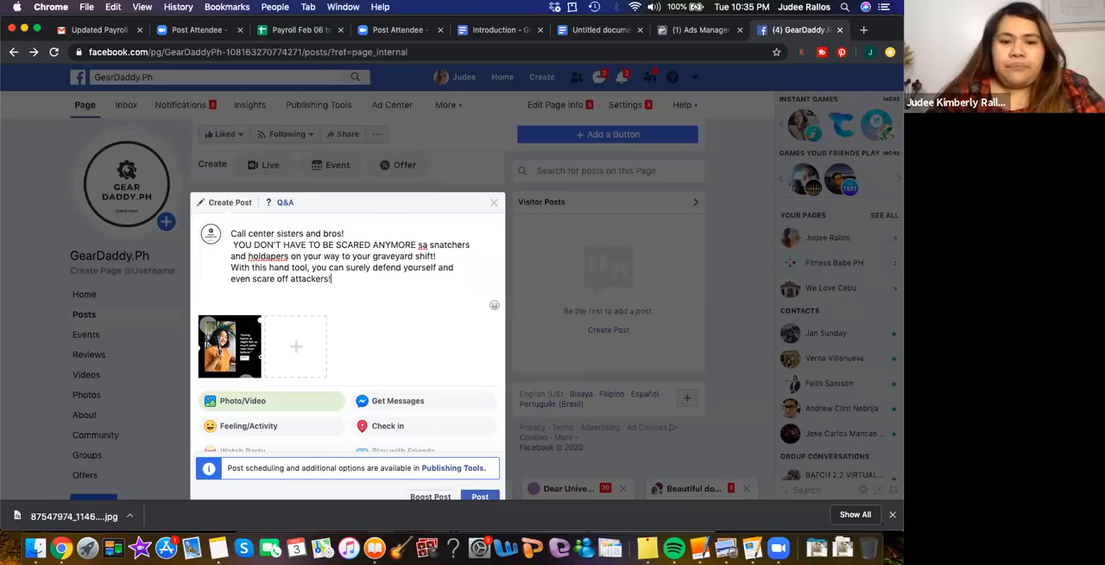
Add a caption paragraph after a blank line reading "MULTIPURPOSE LASER TASER GUN AND FLASHLIGHT ONLY FOR P699"
click(302, 299)
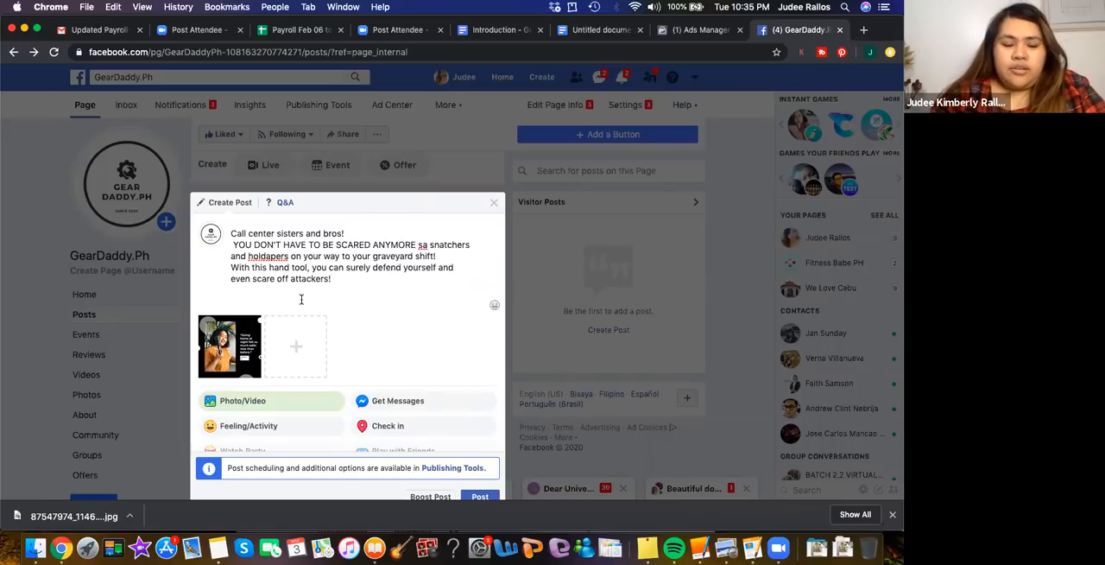
text(MULTI)
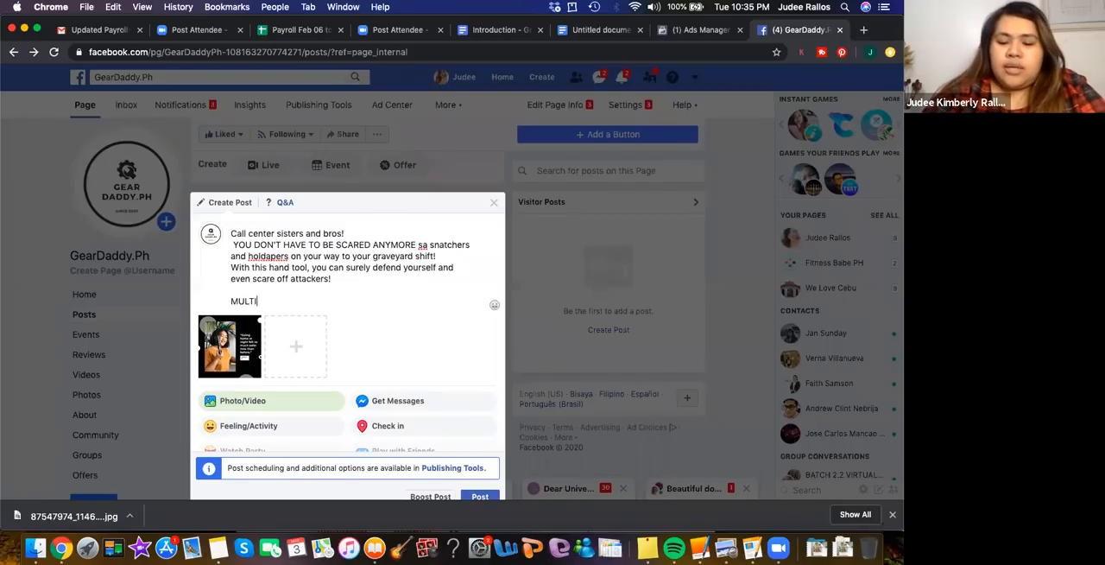
text(PURPO)
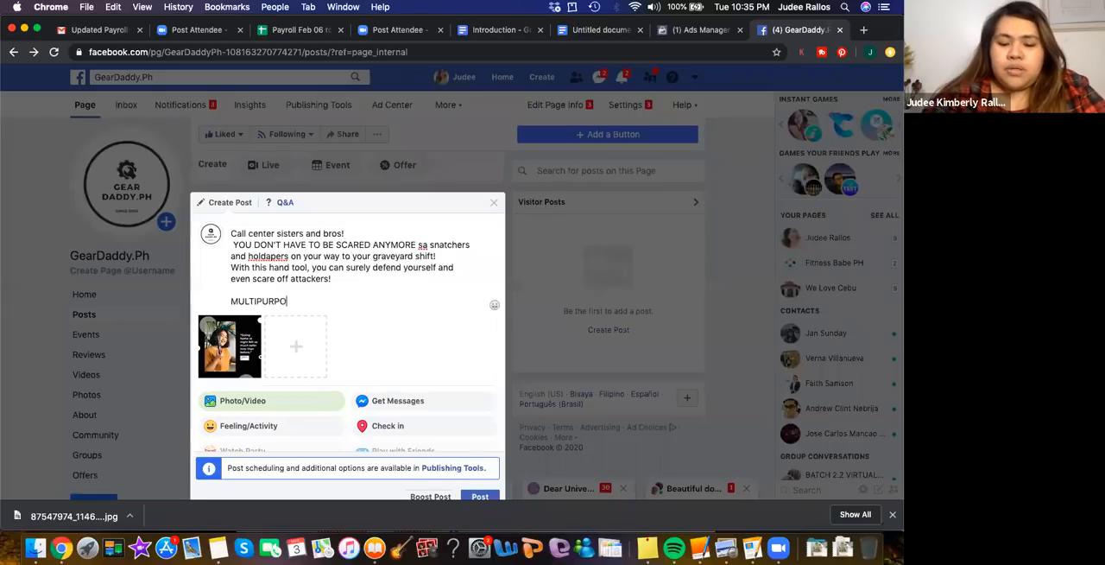
text(SE LASER )
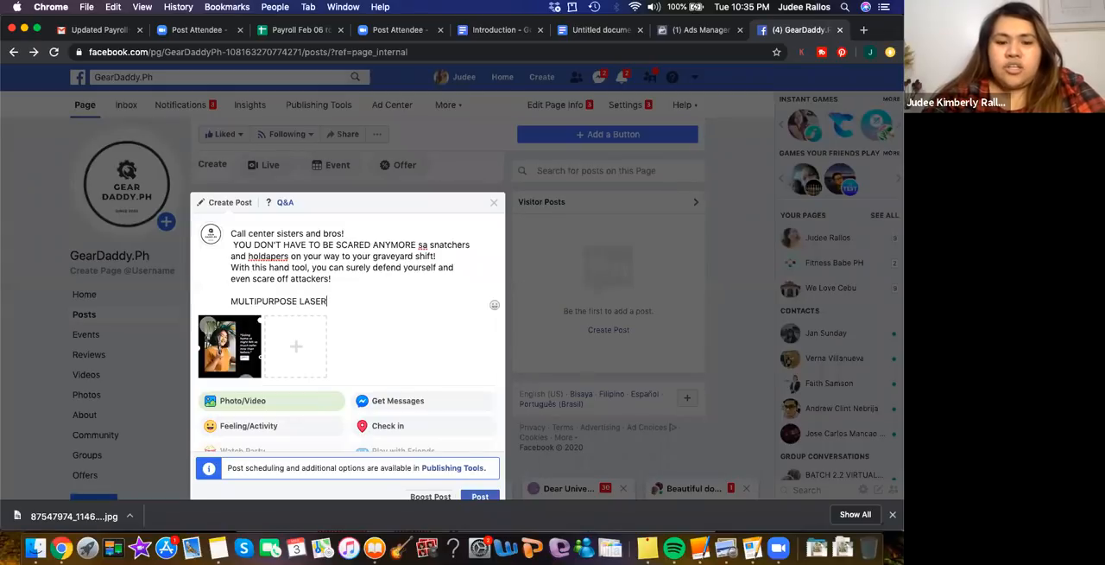
text(TAS)
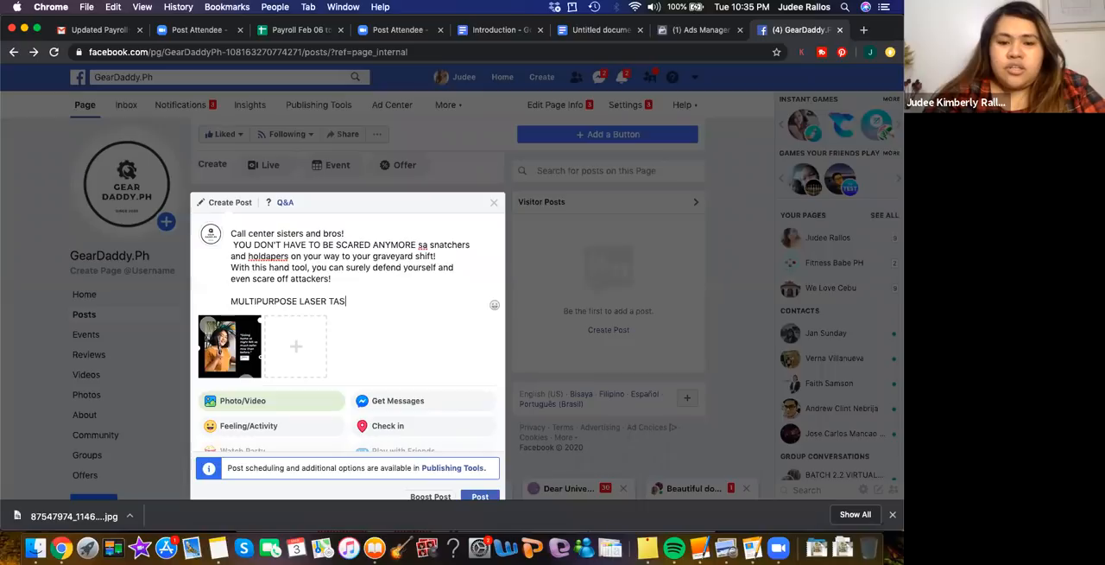
text(ER GUN)
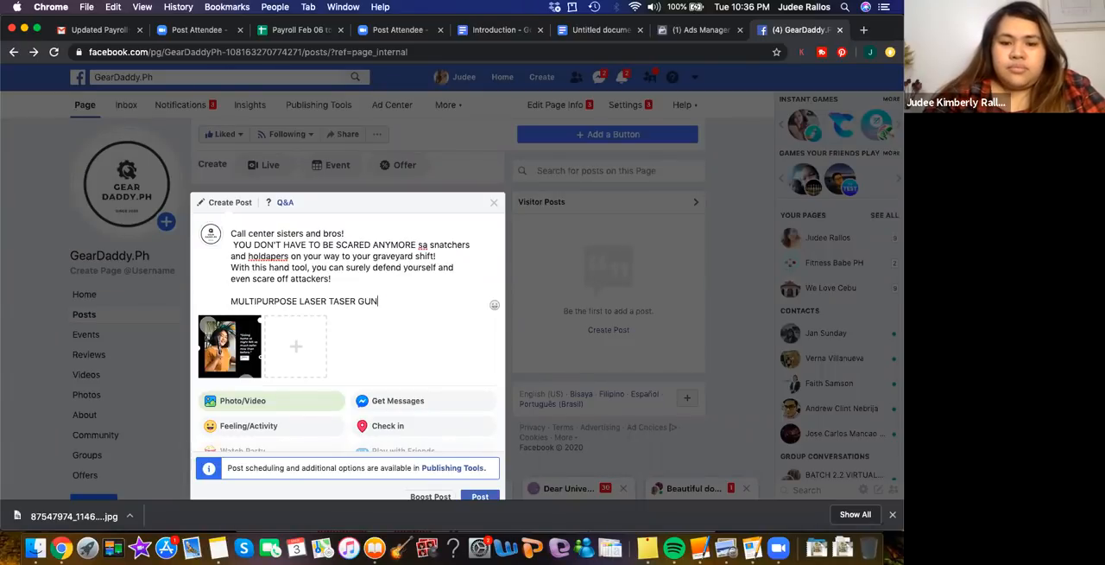
text( AND FLA)
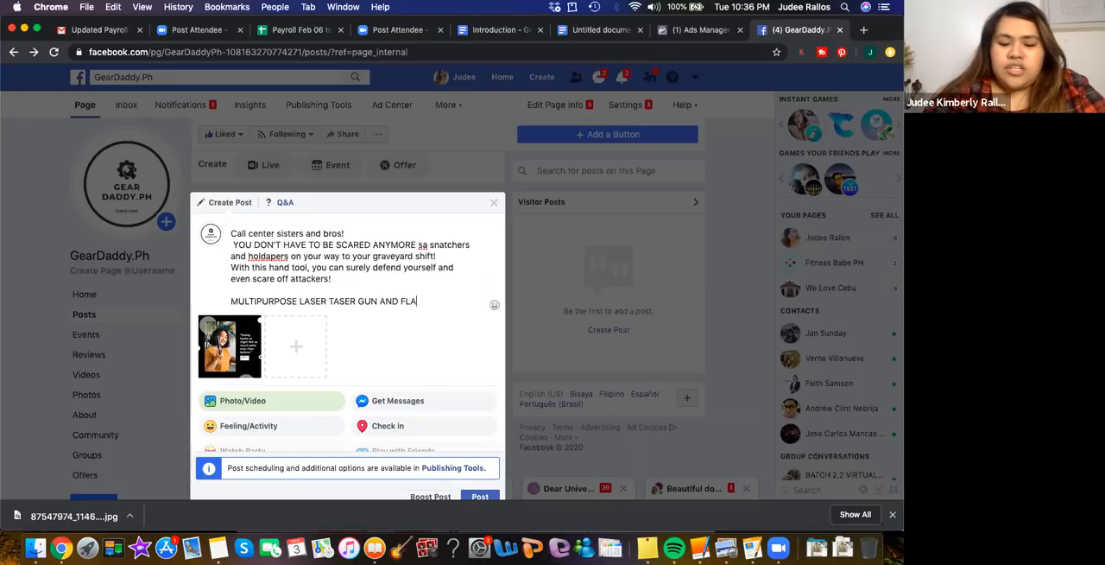
text(SHLIGHT O)
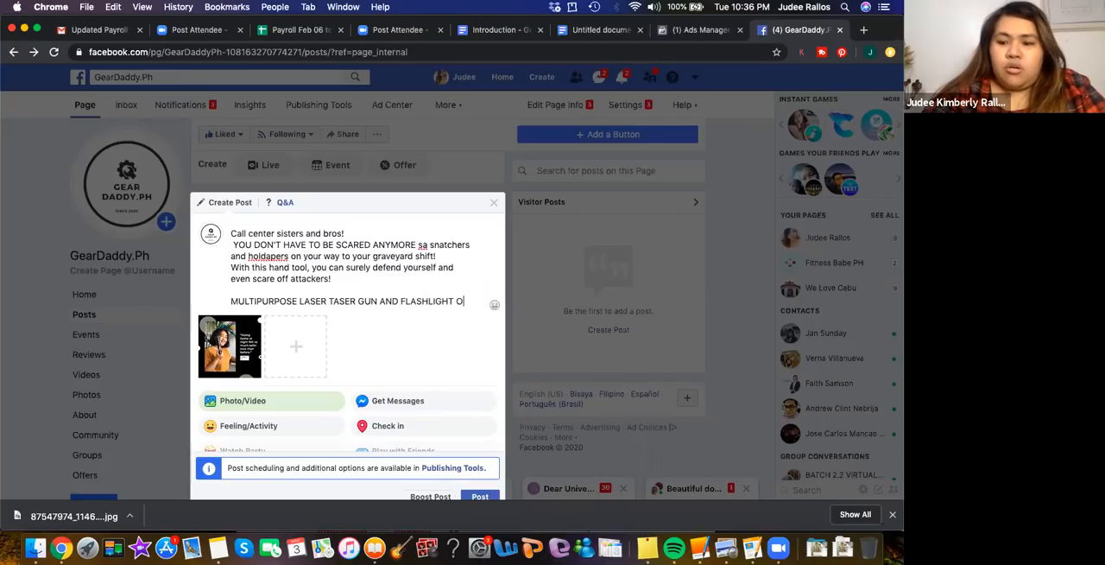
text(NLY FOR )
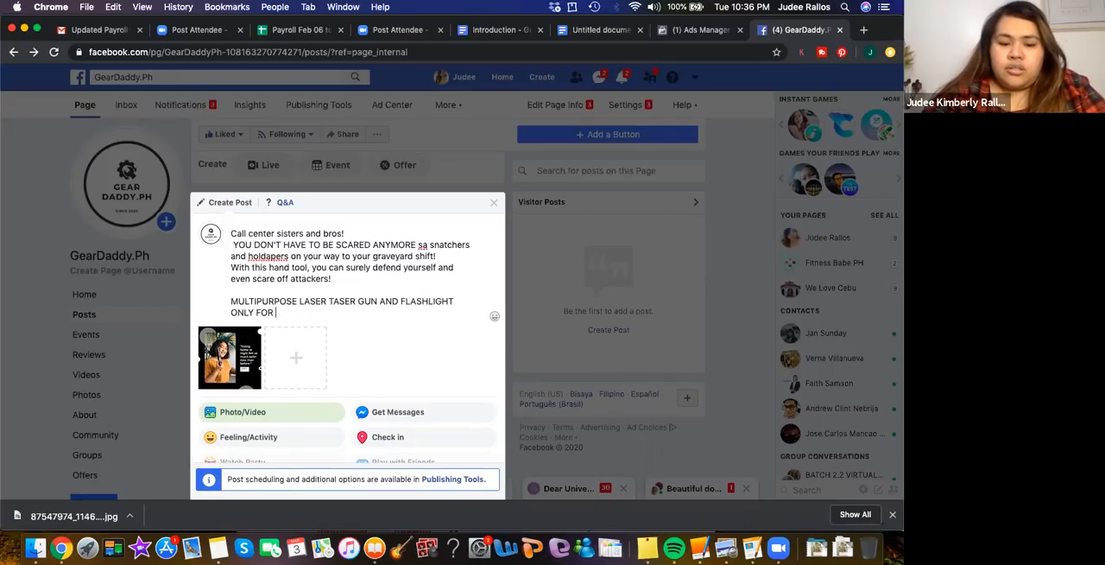
text(P699)
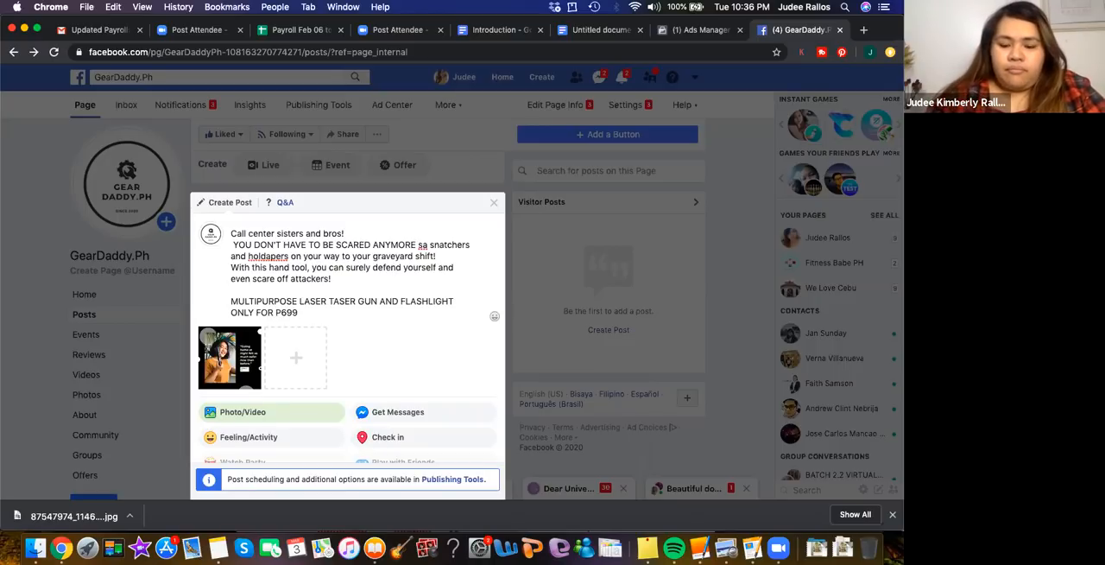
Leave a blank line under the price and add "AVAILABLE FOR COD IN CEBU CITY!" to the caption
key(Return)
key(Return)
key(Return)
key(Return)
key(BackSpace)
key(BackSpace)
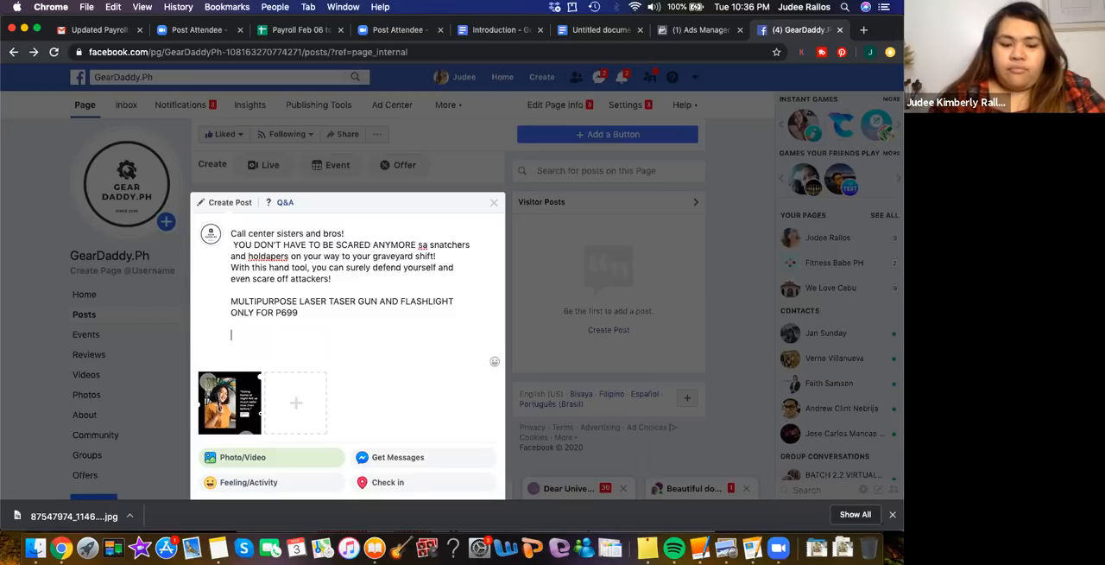
text(AVAILA)
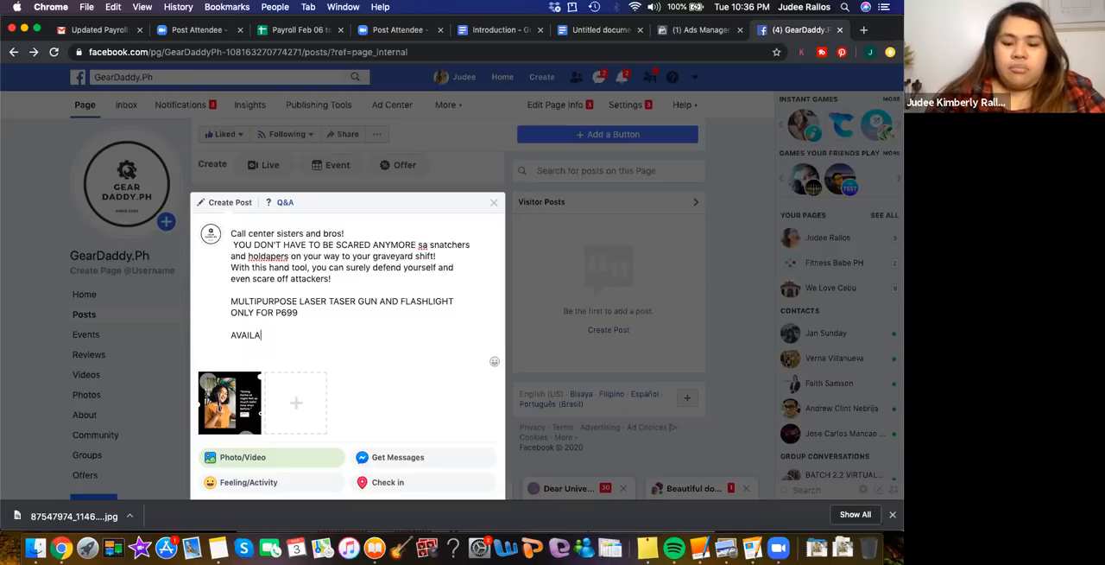
text(BLE )
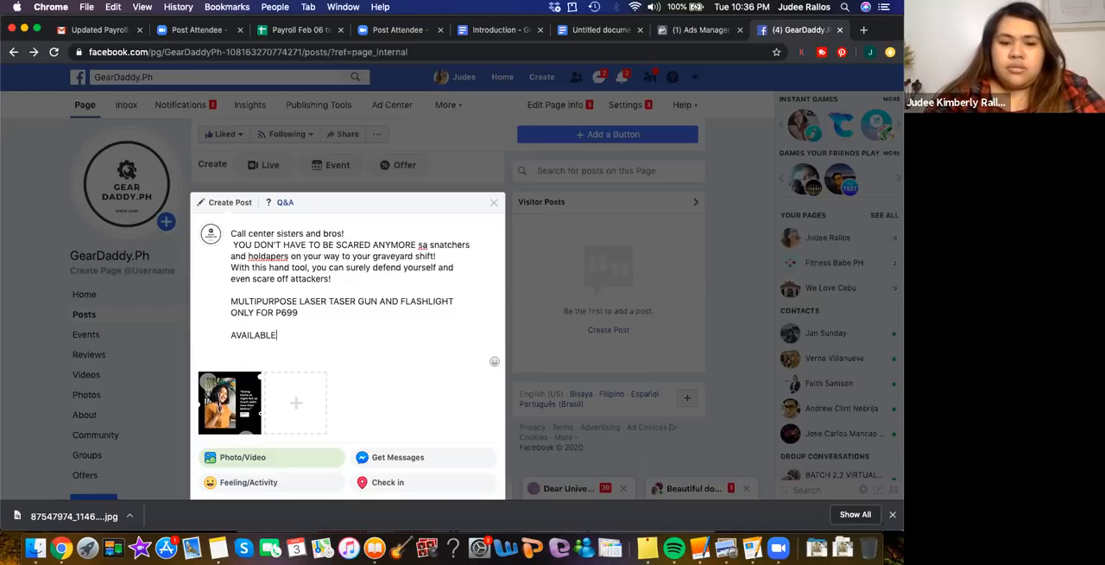
text(FOR CO)
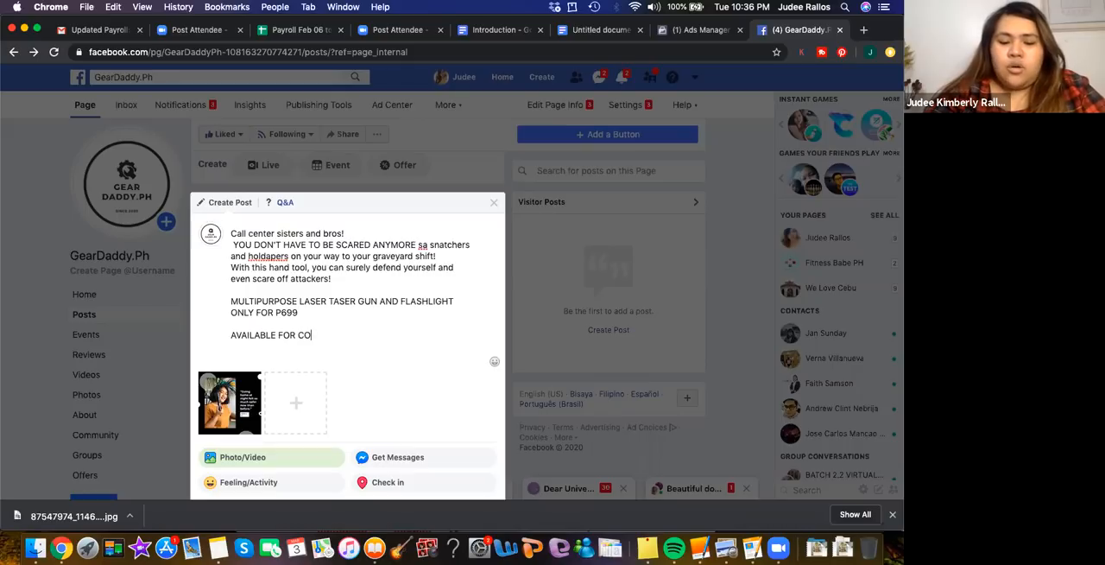
text(D IN)
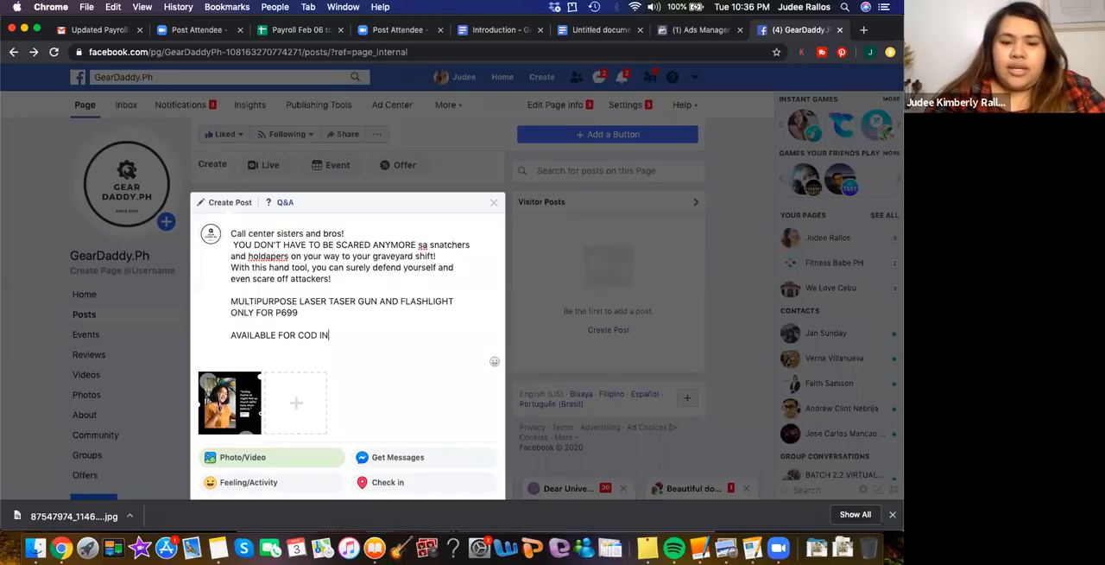
text( CEBU CITY!)
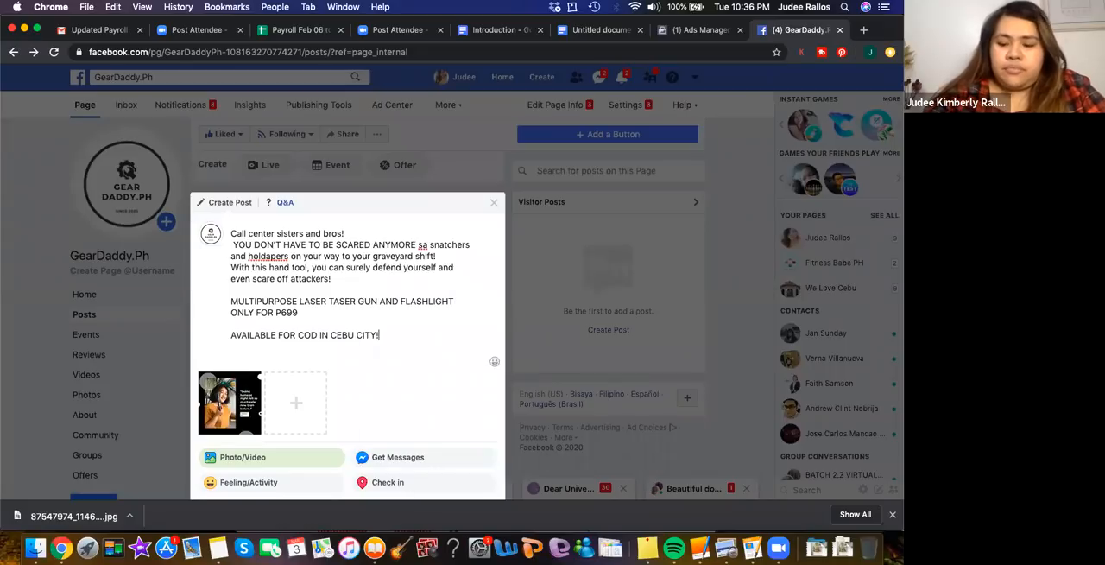
Add the closing caption line "Grab yours now before supplies run out." directly below the COD line
key(Return)
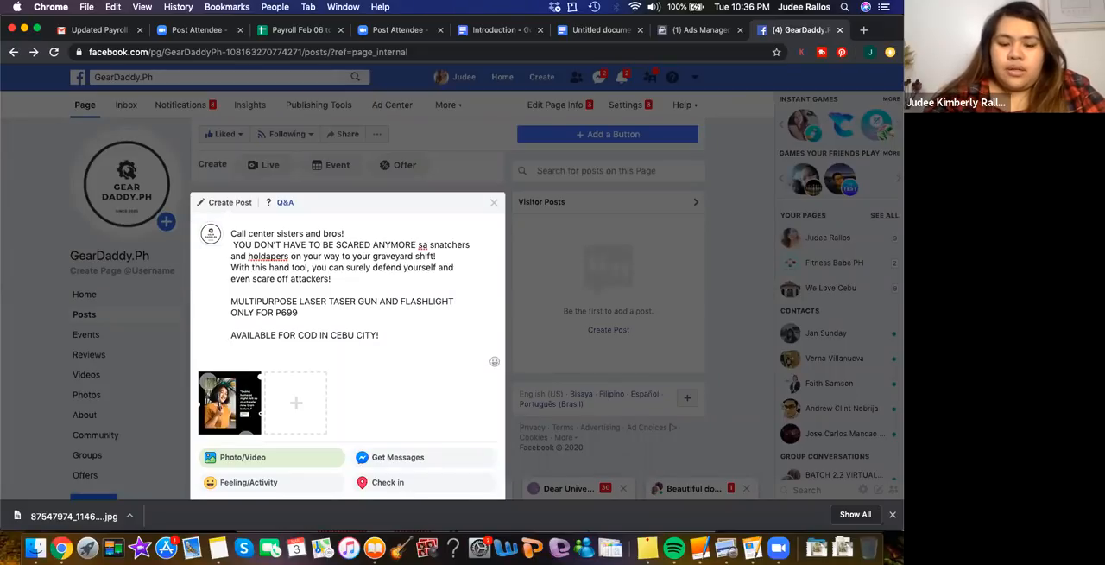
text(Grab yours now before supplies run out.)
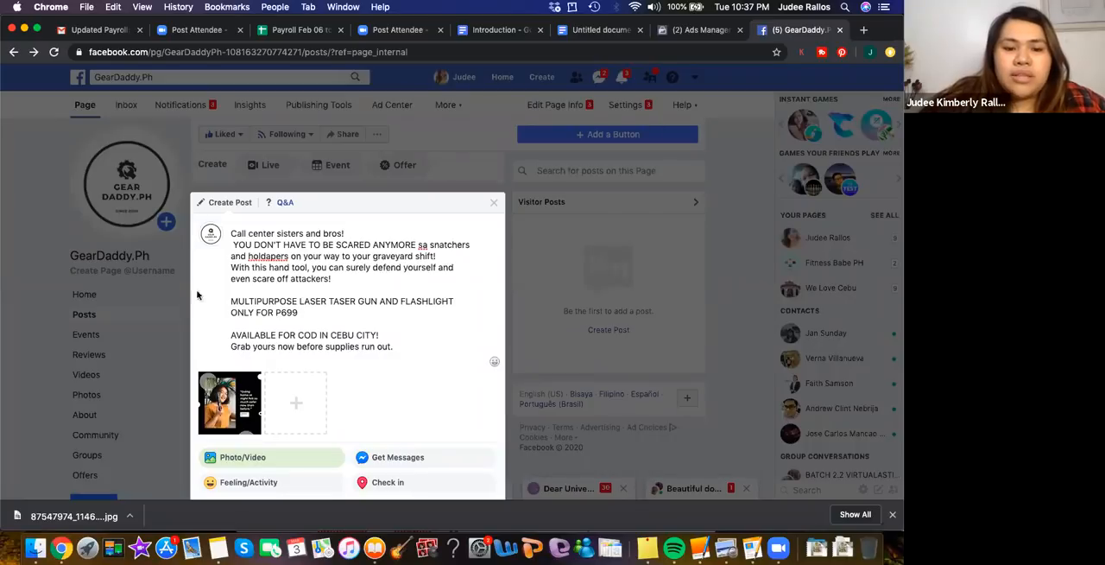
Extend the caption's greeting to read "Call center sisters and bros working on graveyard shift!"
click(231, 266)
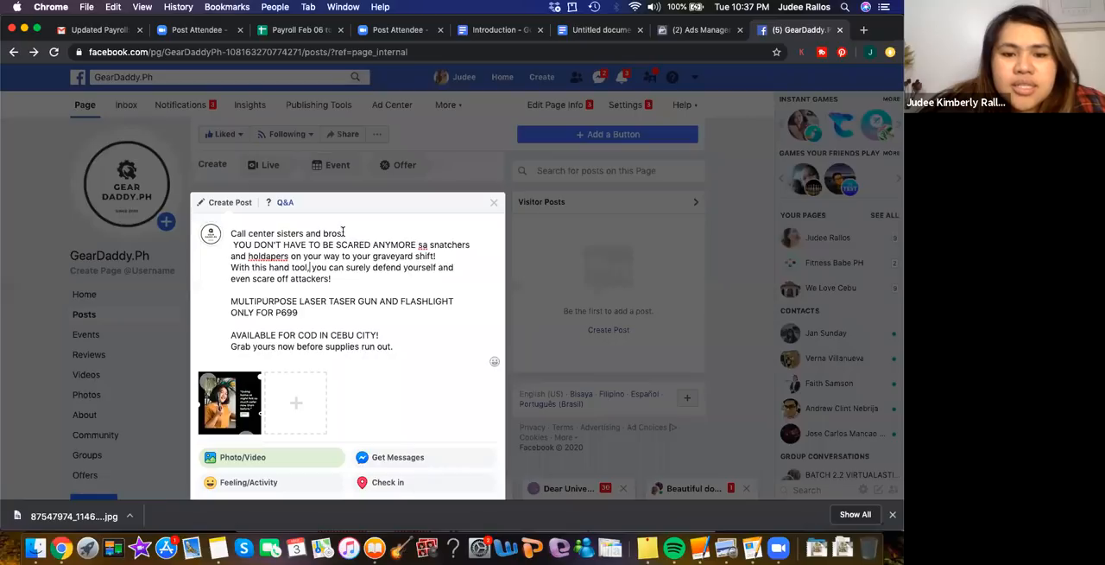
click(342, 233)
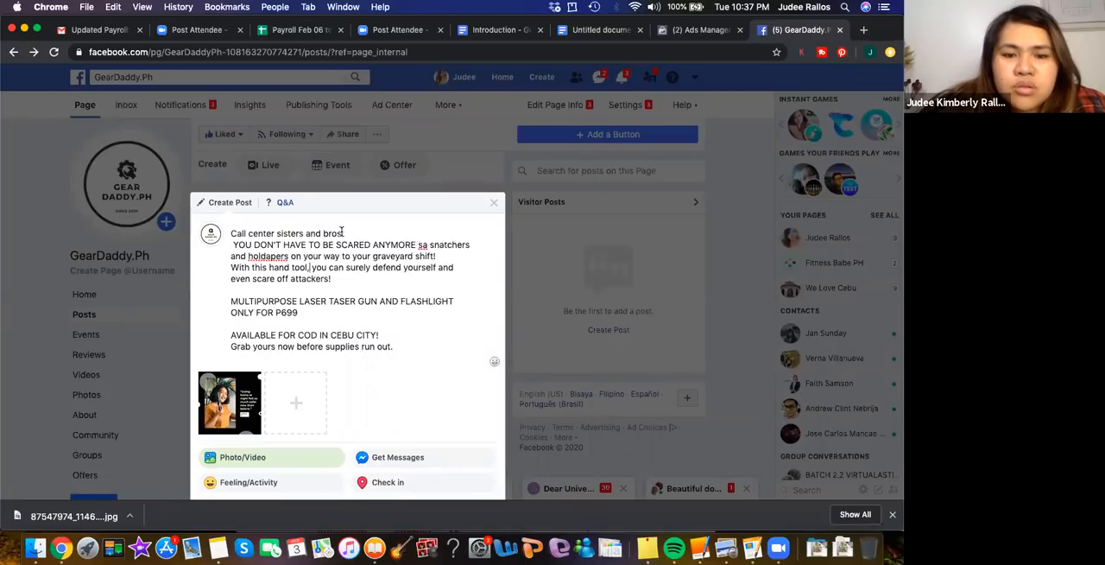
text(n!)
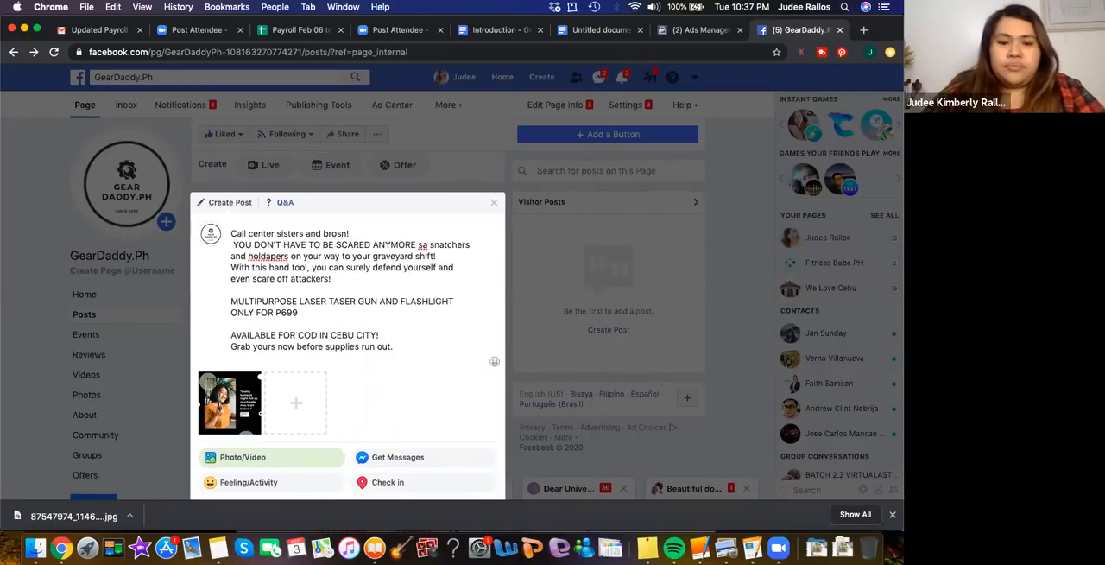
key(BackSpace)
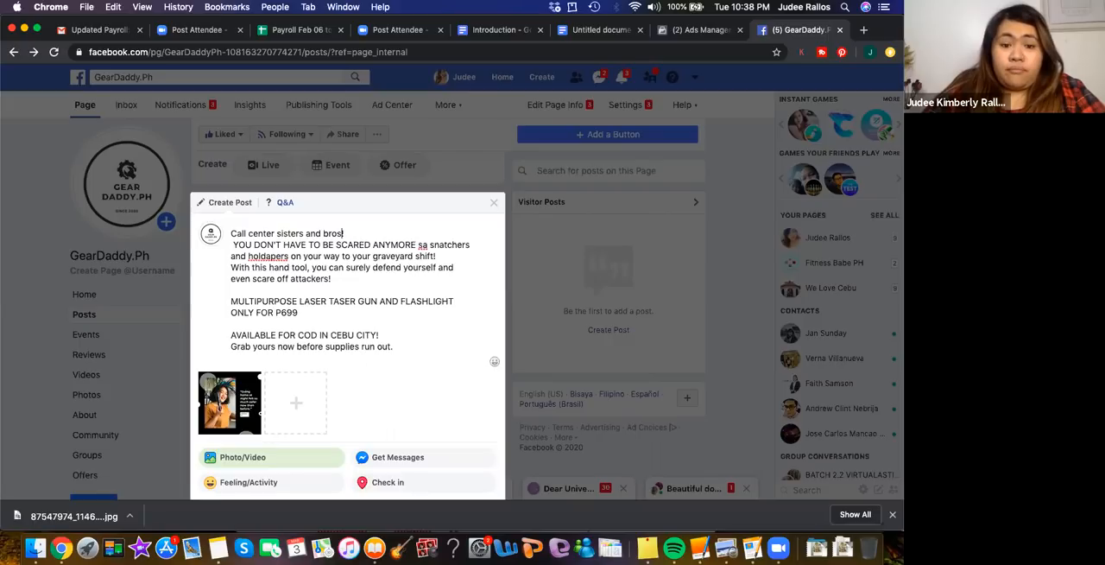
key(Delete)
text(work)
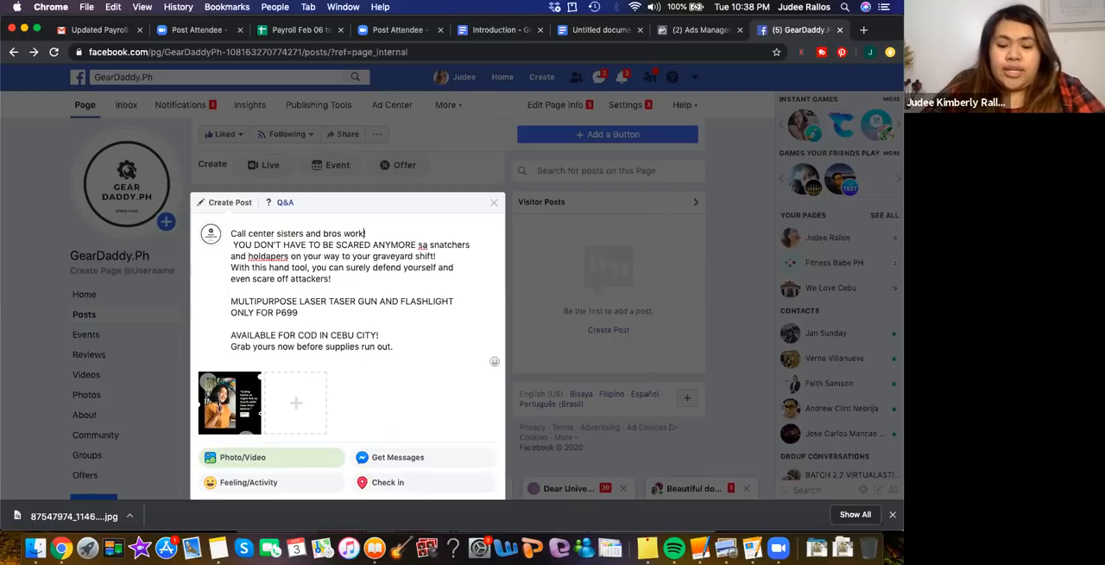
text(ing on )
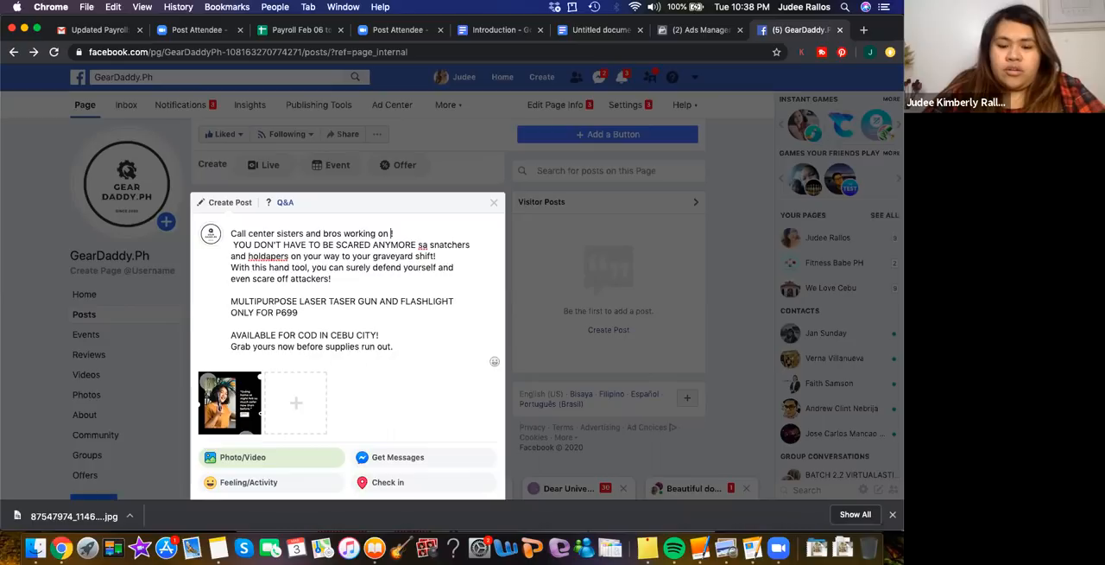
text(graveyard)
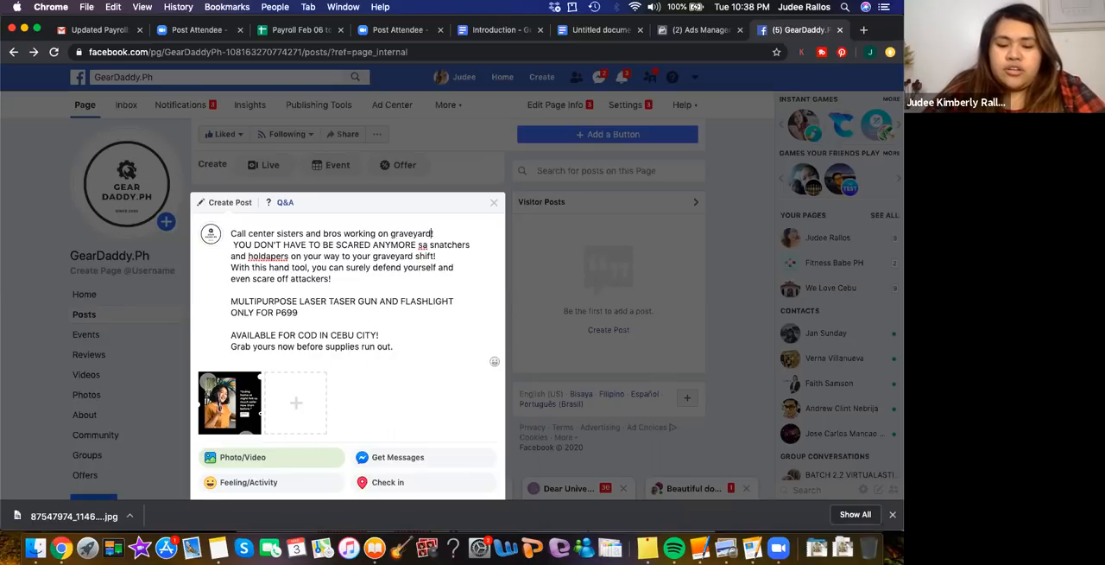
text( shift)
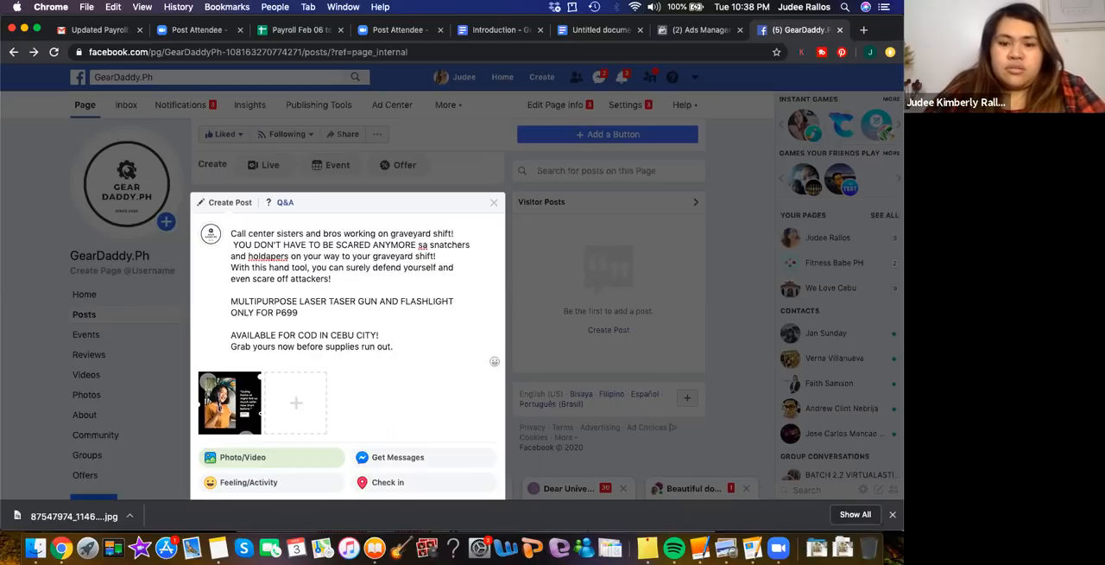
text(!)
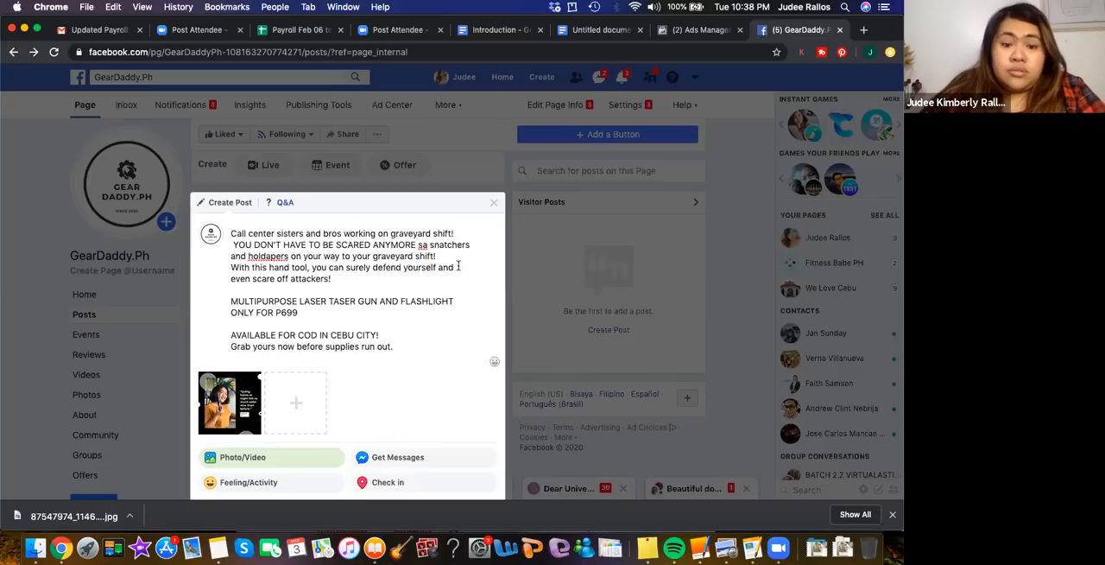
Remove the stray leading space before "YOU DON'T HAVE TO BE SCARED ANYMORE" in the caption
click(340, 279)
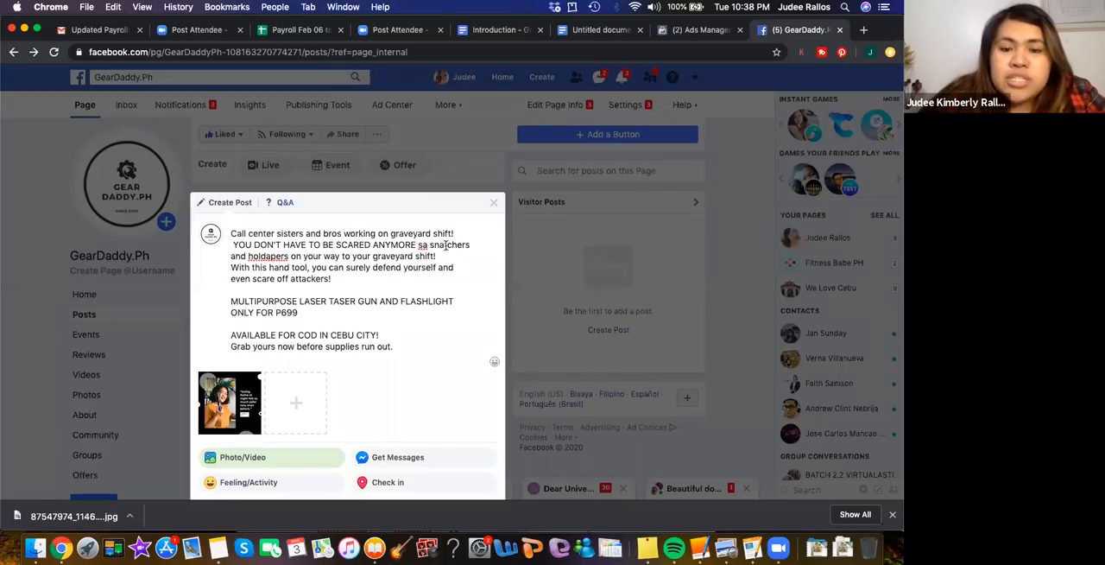
click(226, 245)
key(Delete)
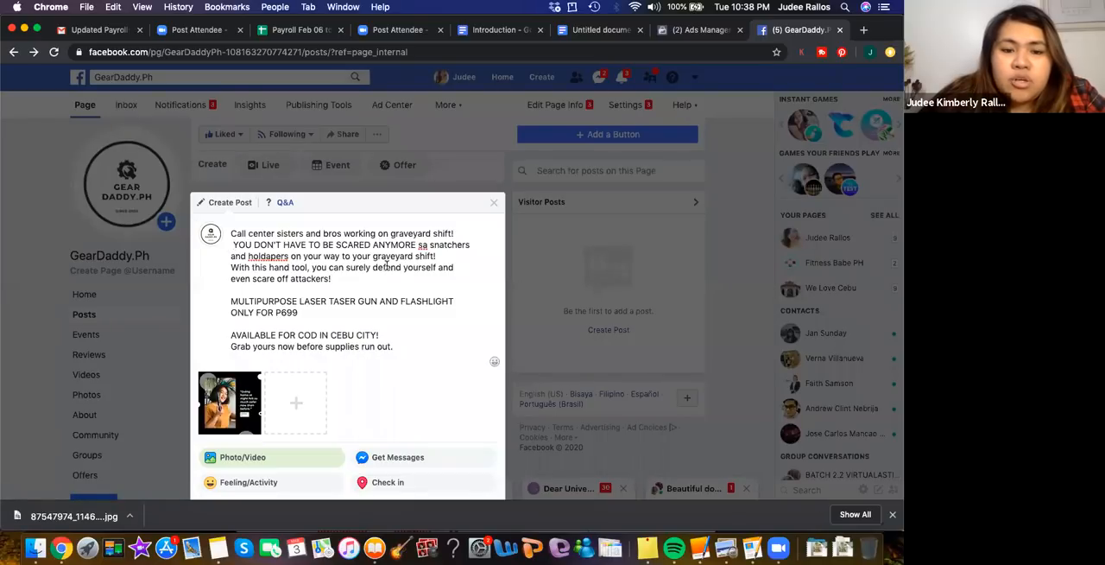
key(Delete)
Replace "your graveyard shift!" after "on your way to" with "work!"
drag(442, 256, 351, 250)
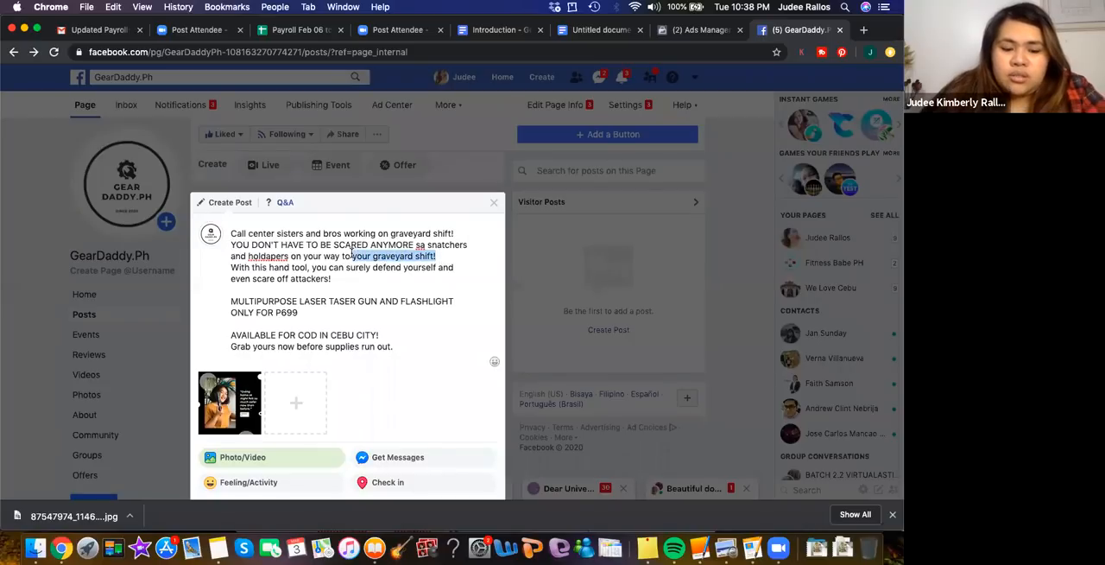
text(work!)
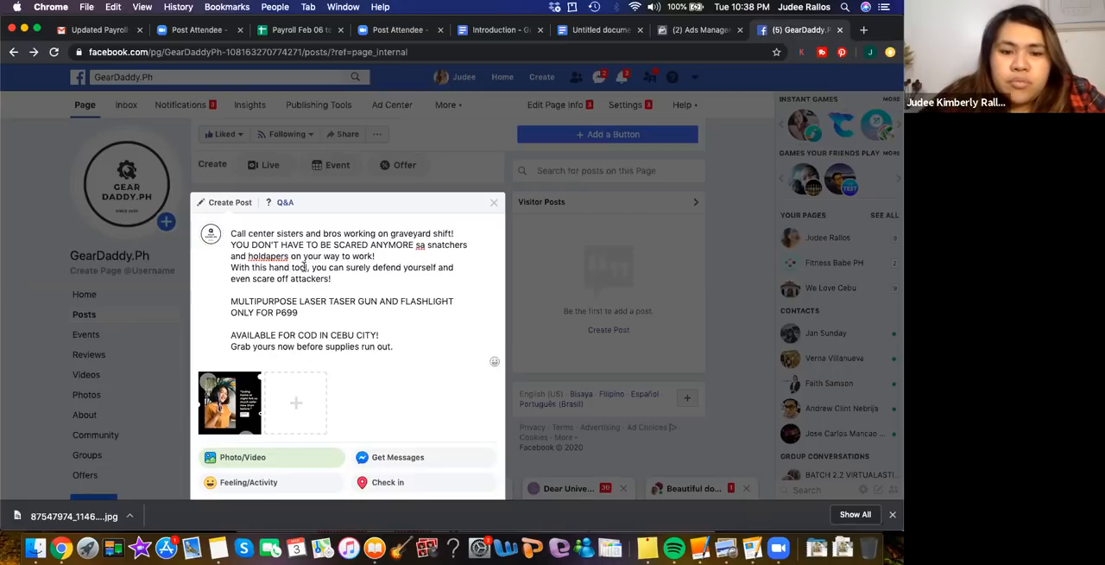
Correct "hand tool" to "handy tool," in the caption's self-defense sentence
drag(305, 267, 269, 268)
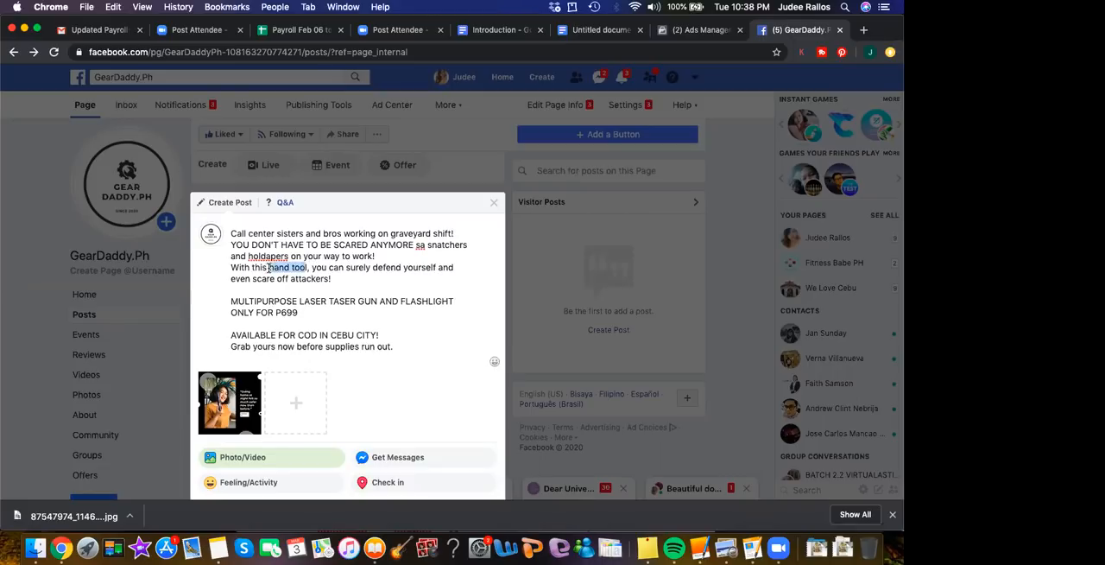
click(423, 273)
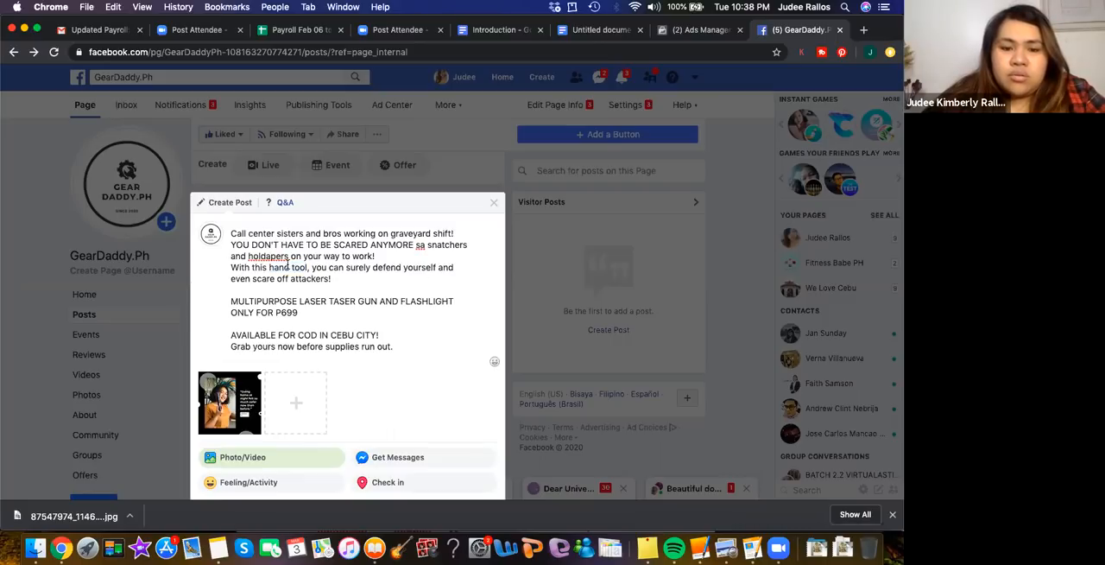
click(288, 267)
text(y)
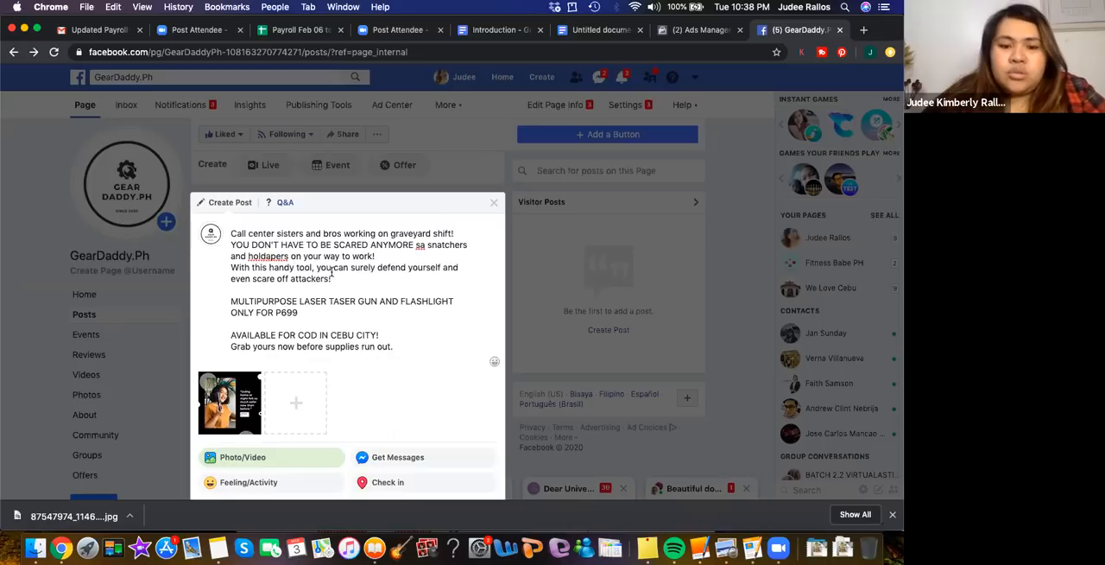
click(313, 268)
text(,)
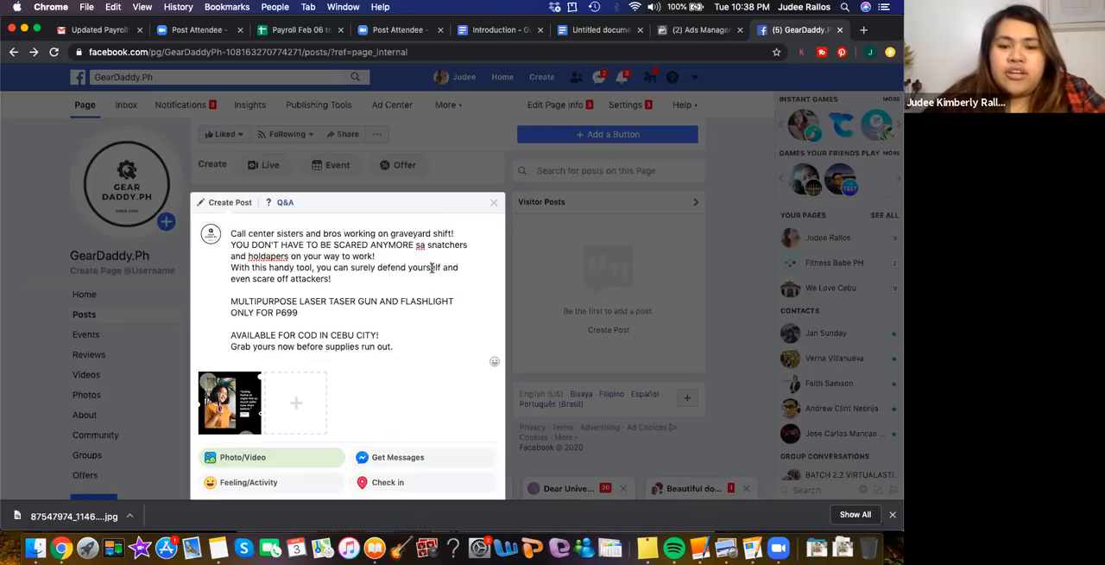
Add the closing line "PM us for inquiries if you have more questions and need more details." to the caption
click(361, 283)
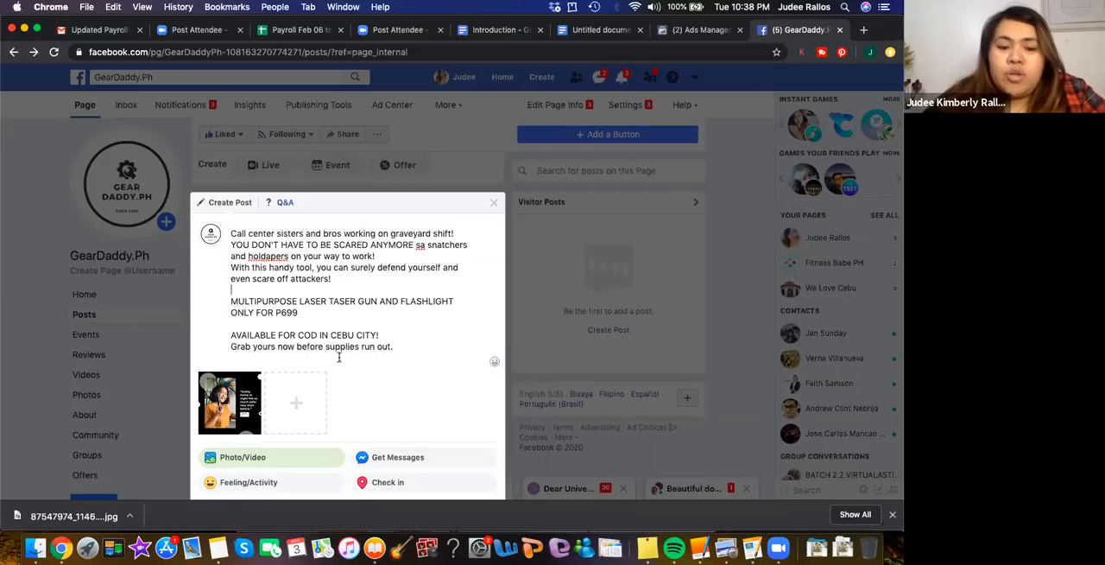
click(244, 361)
text(P)
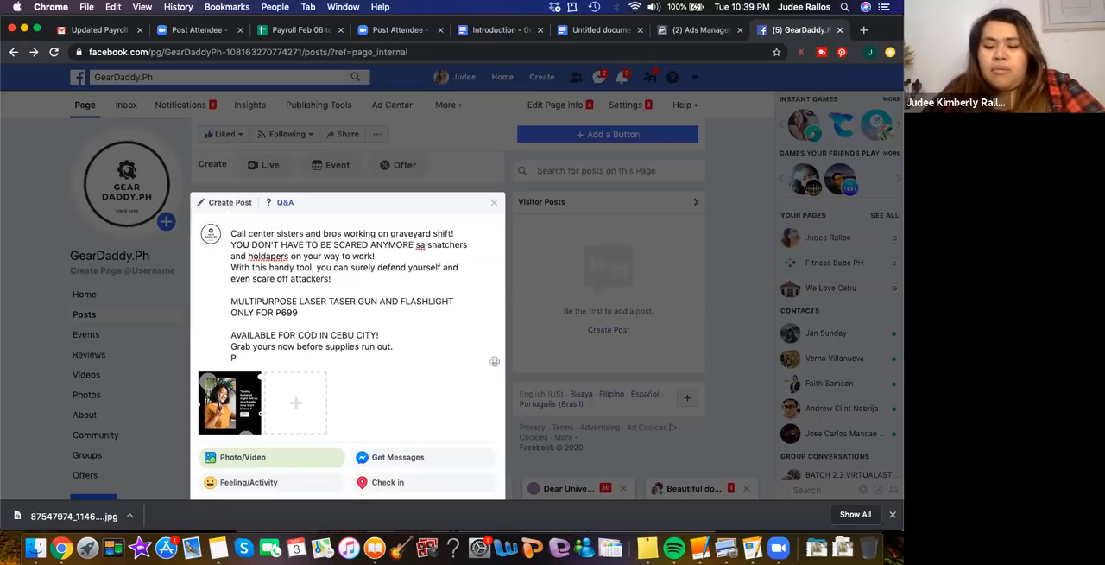
text(M us for iquir)
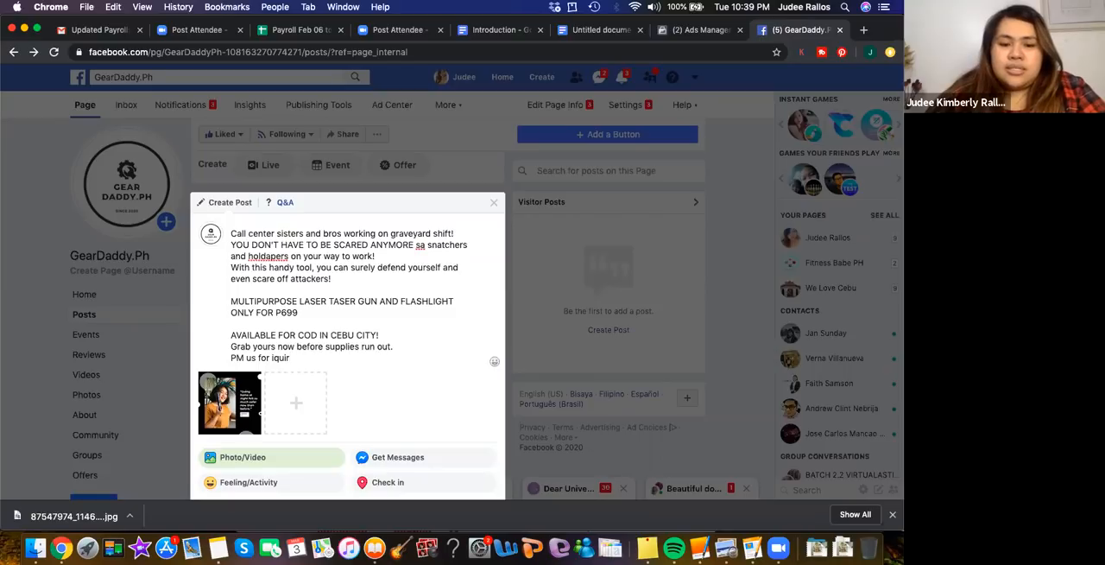
key(BackSpace)
key(BackSpace)
text(nquir)
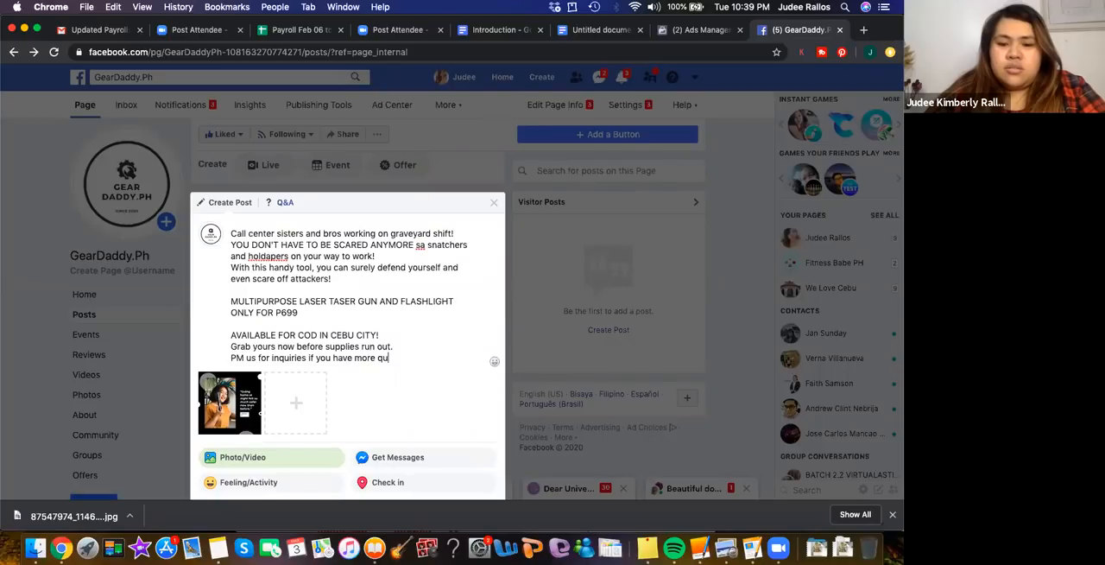
text(and)
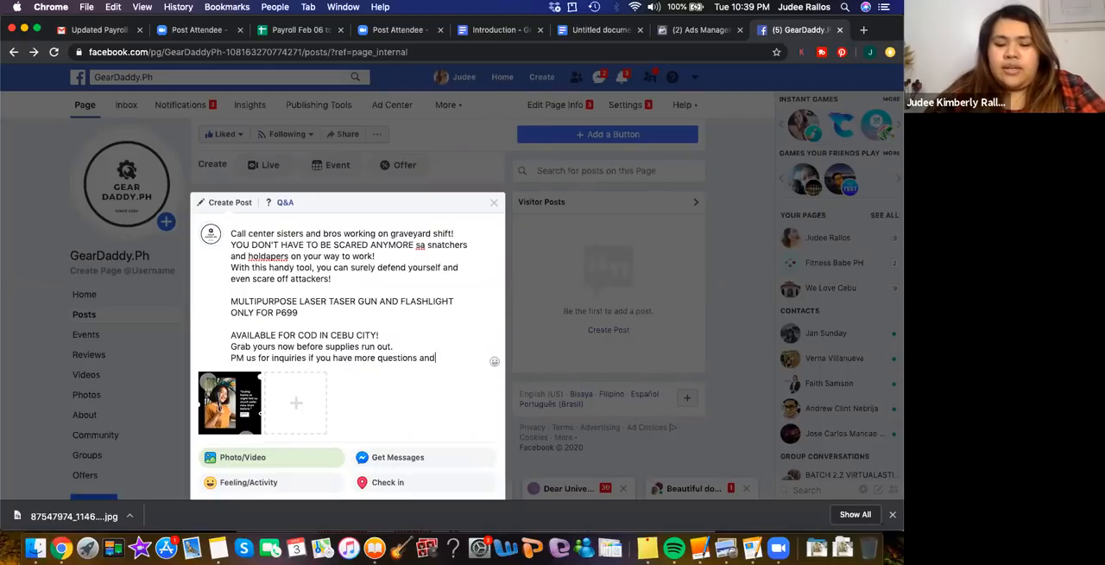
text(d nneed more detai)
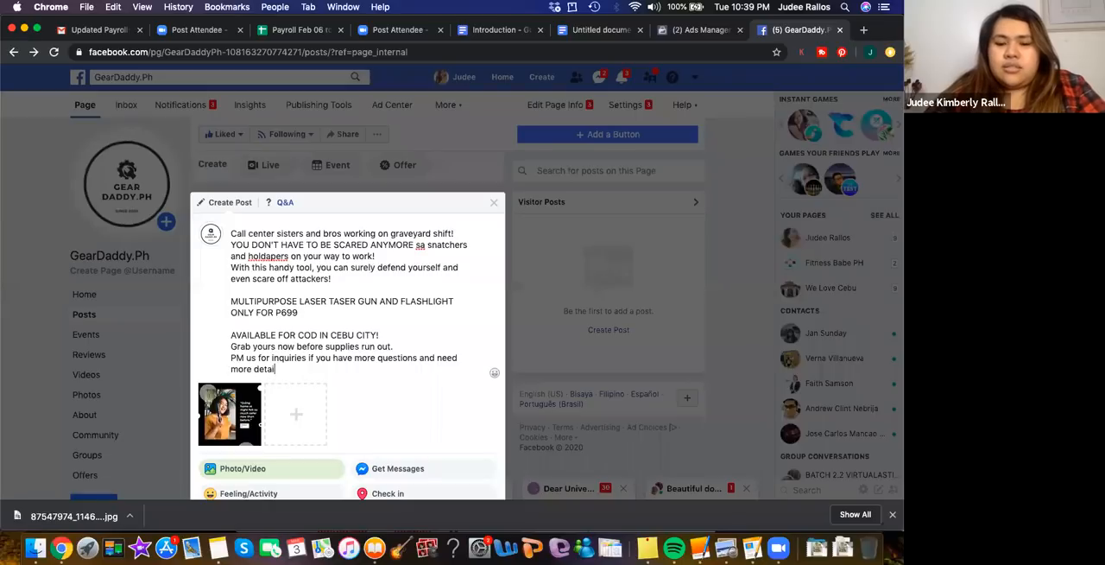
text(ls.)
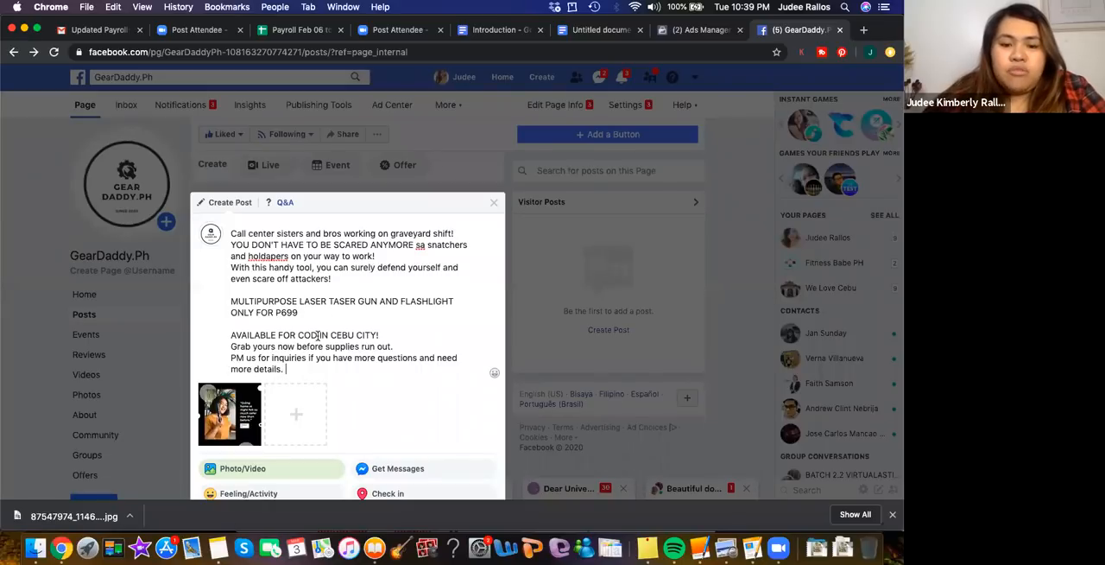
Extend the availability line after "COD" with ", G-CASH, Paypal, Credit Card, Debit Card Payments" before "IN CEBU CITY!"
click(317, 335)
text(, )
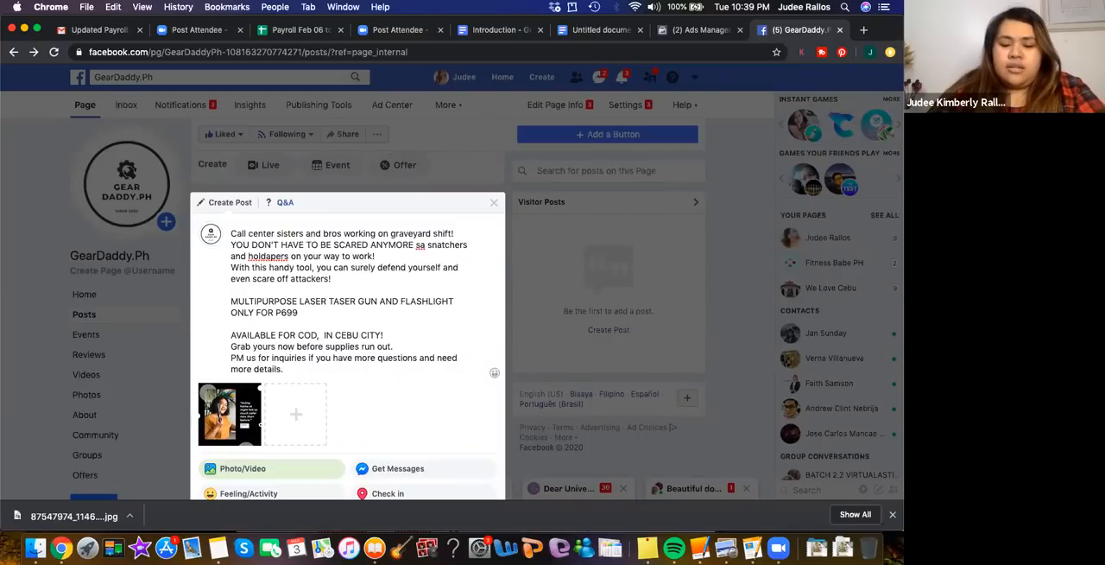
text(g)
key(BackSpace)
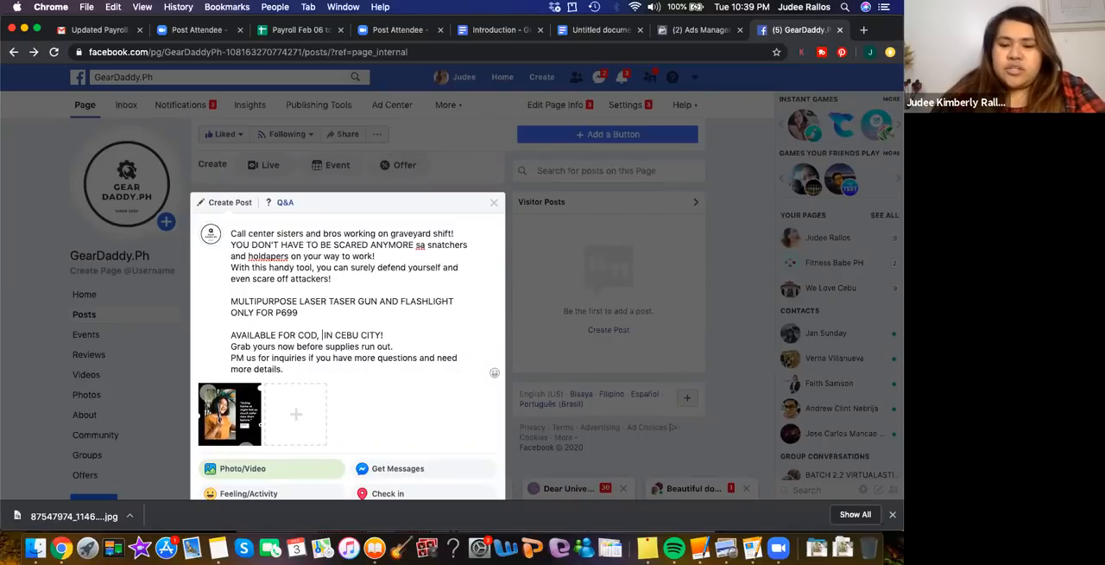
text(G-)
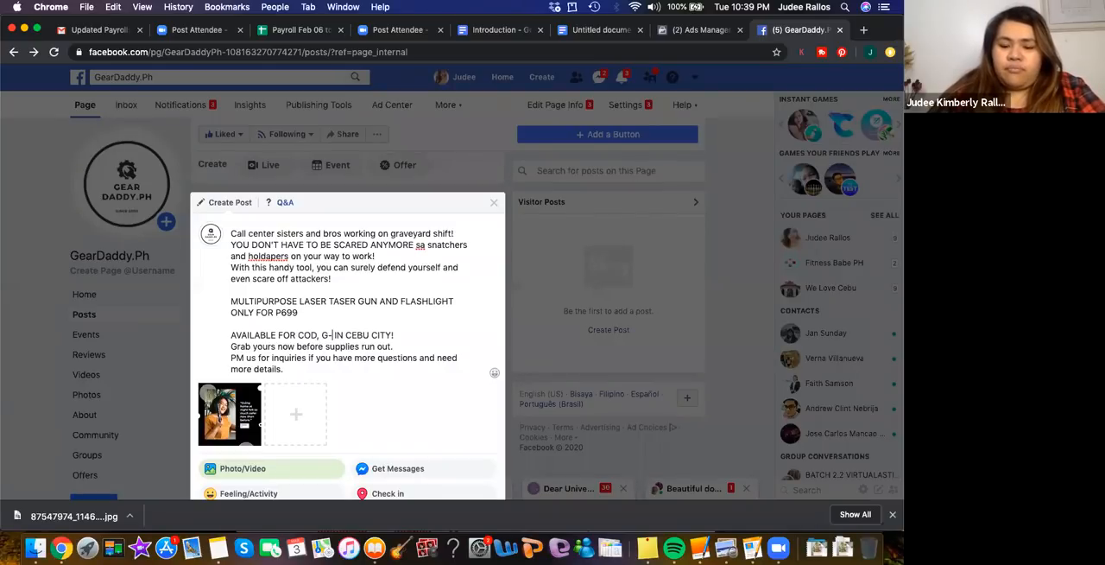
text(CA)
text(SH)
text(, )
text(P)
text(aypa)
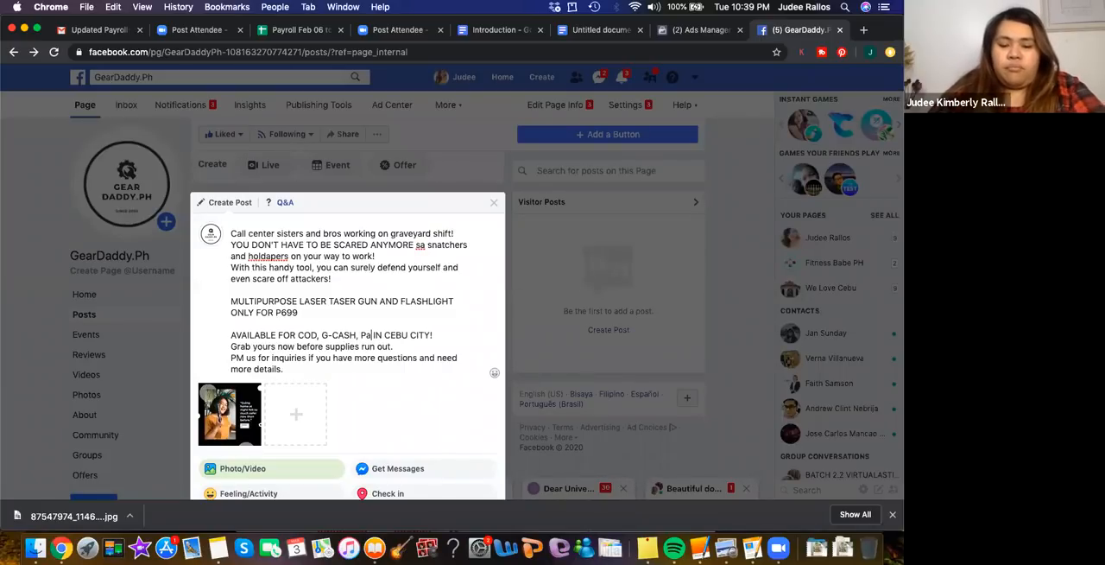
text(l, Cre)
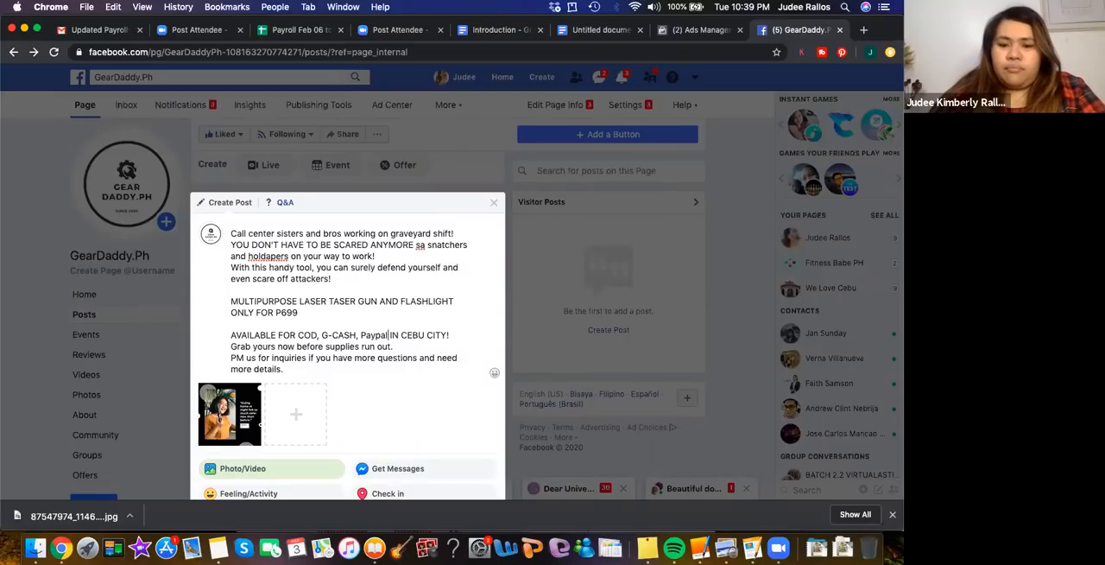
text(dit)
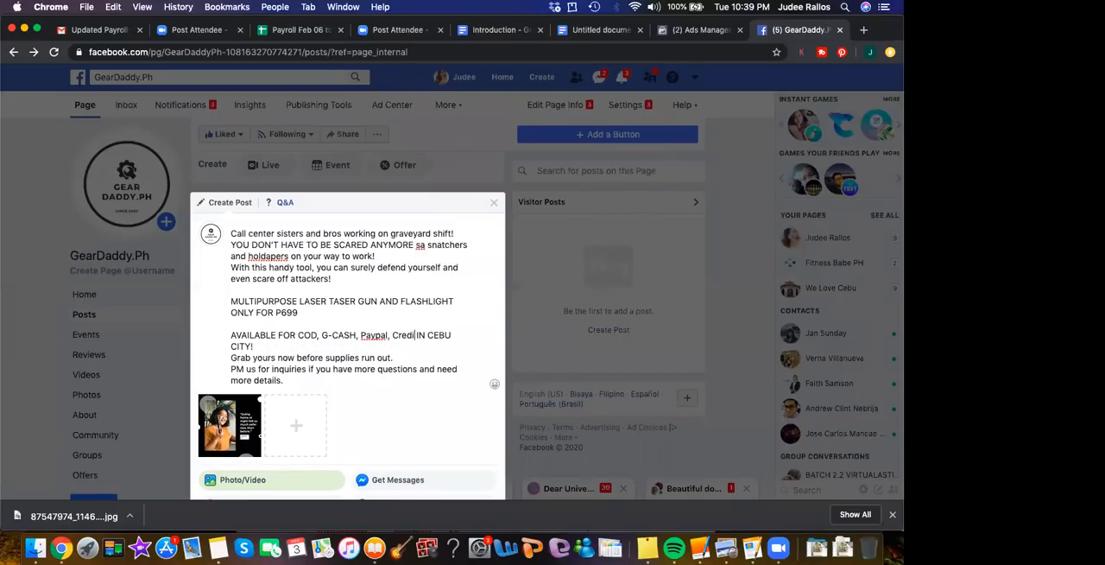
text( Card, De)
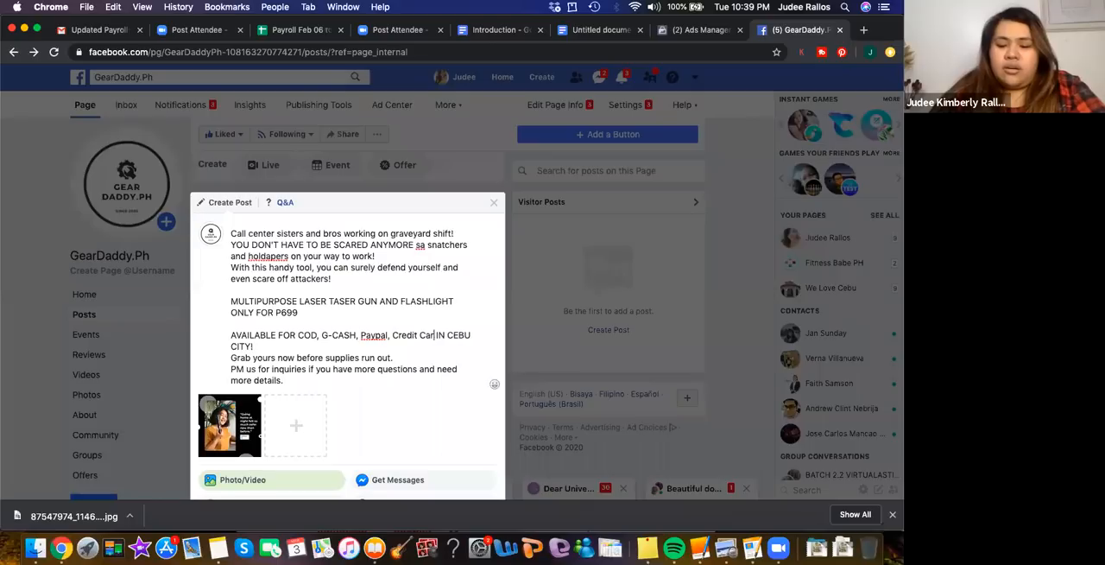
text(bit Card)
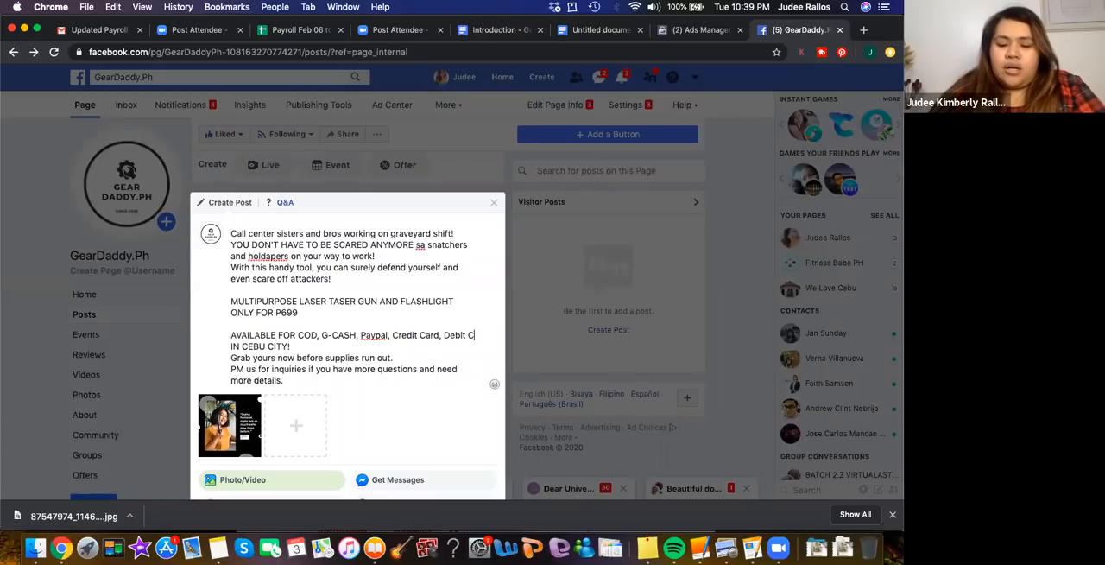
text( Payments)
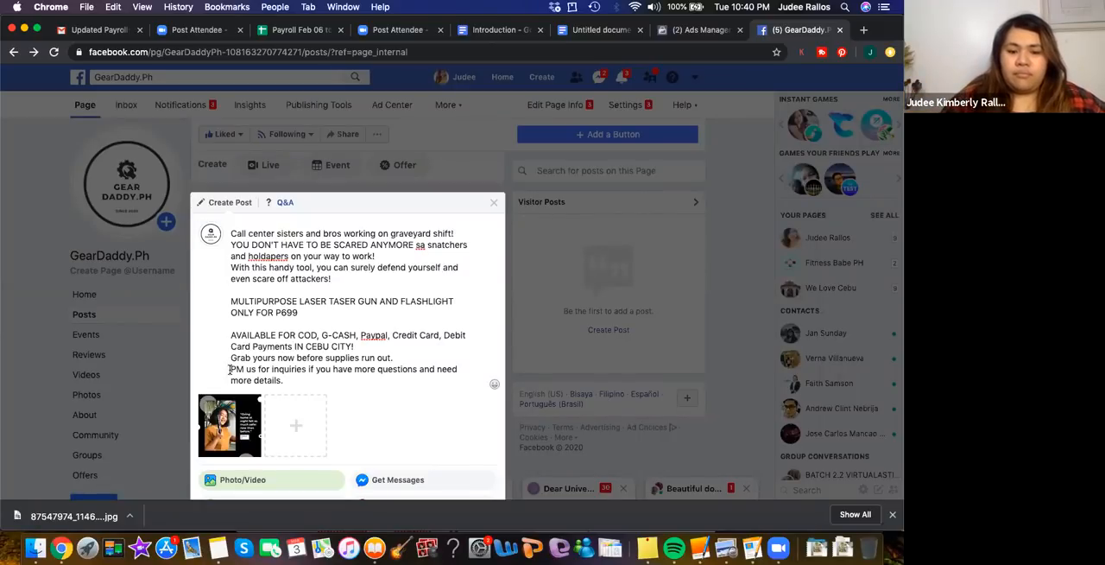
Insert one blank line before "Grab yours now before supplies run out." in the caption
key(Up)
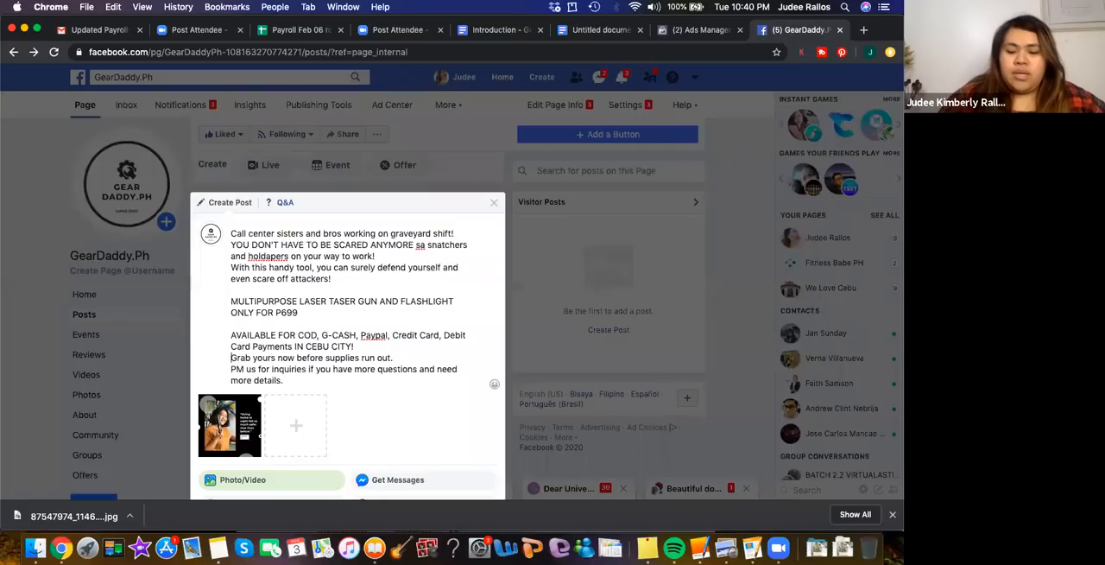
key(Return)
key(Return)
key(Return)
key(Return)
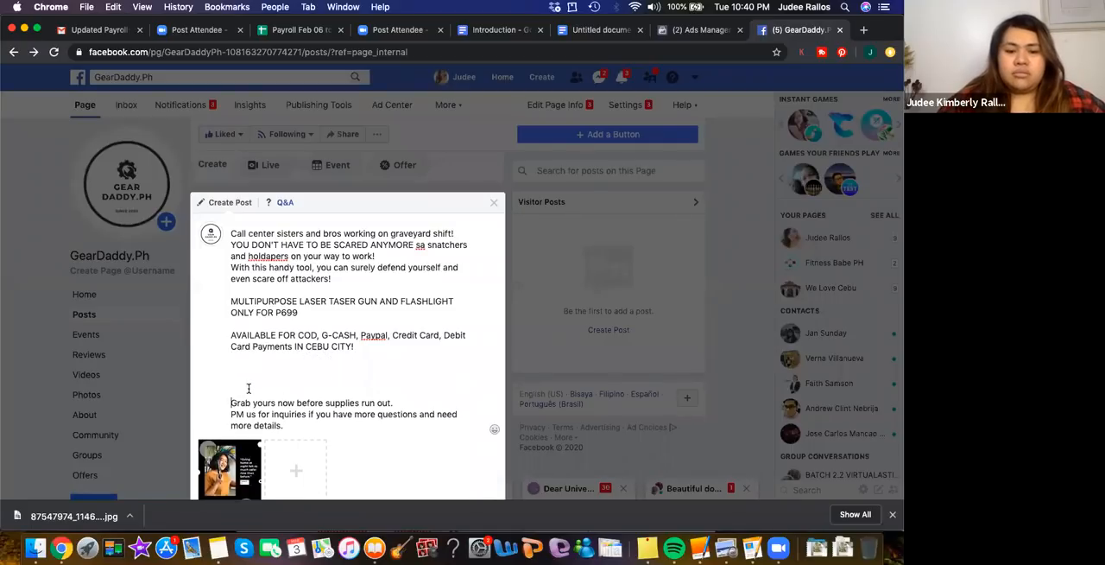
key(BackSpace)
key(BackSpace)
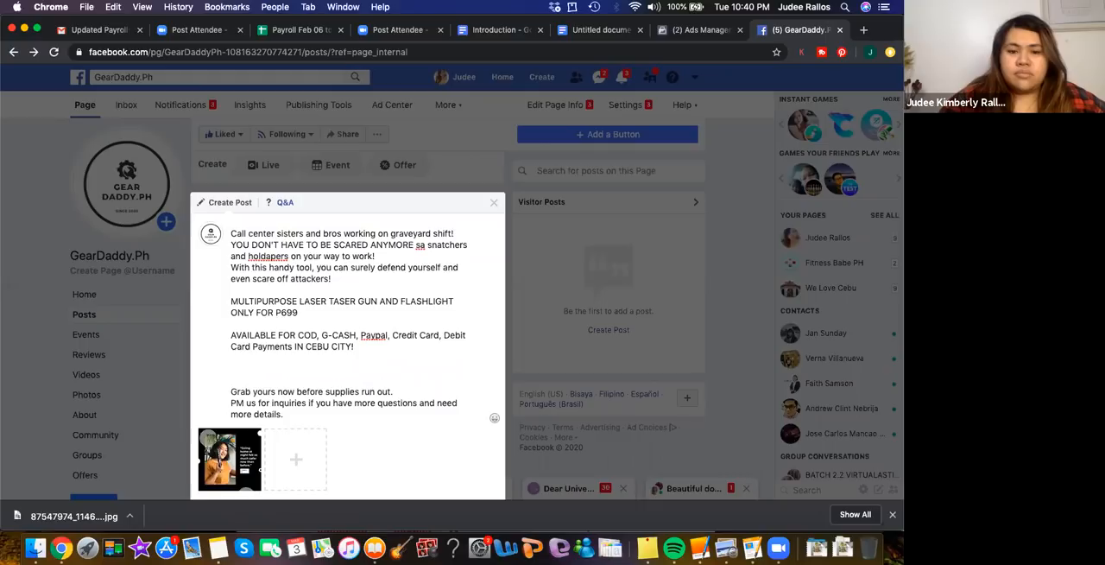
key(BackSpace)
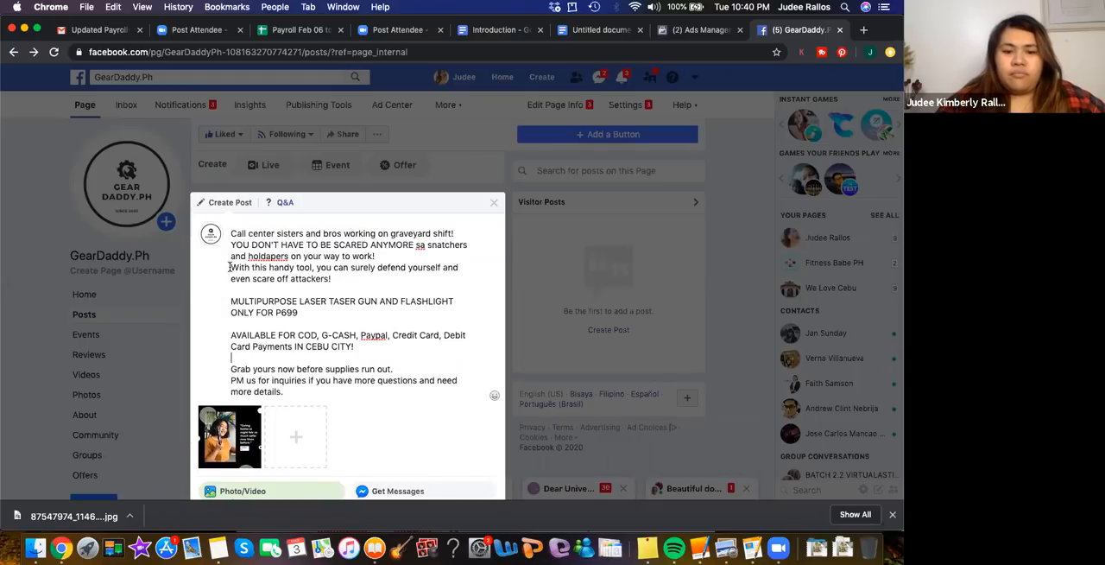
Replace the "With this handy tool" sentence with "Defend yourself with our..." directly above the product line, separated from the greeting by a blank line
click(345, 278)
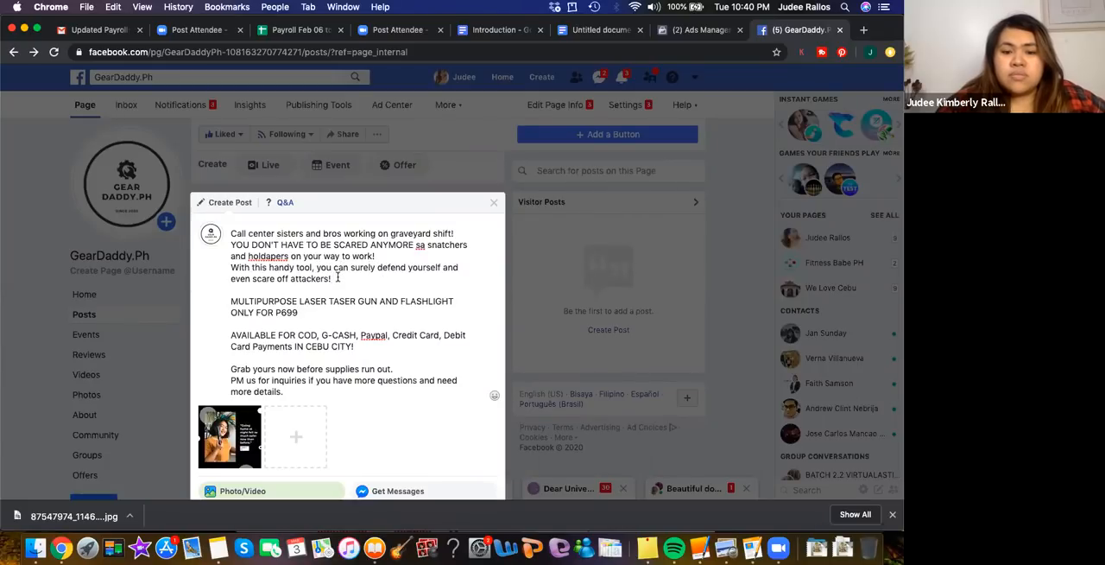
drag(336, 278, 226, 270)
key(BackSpace)
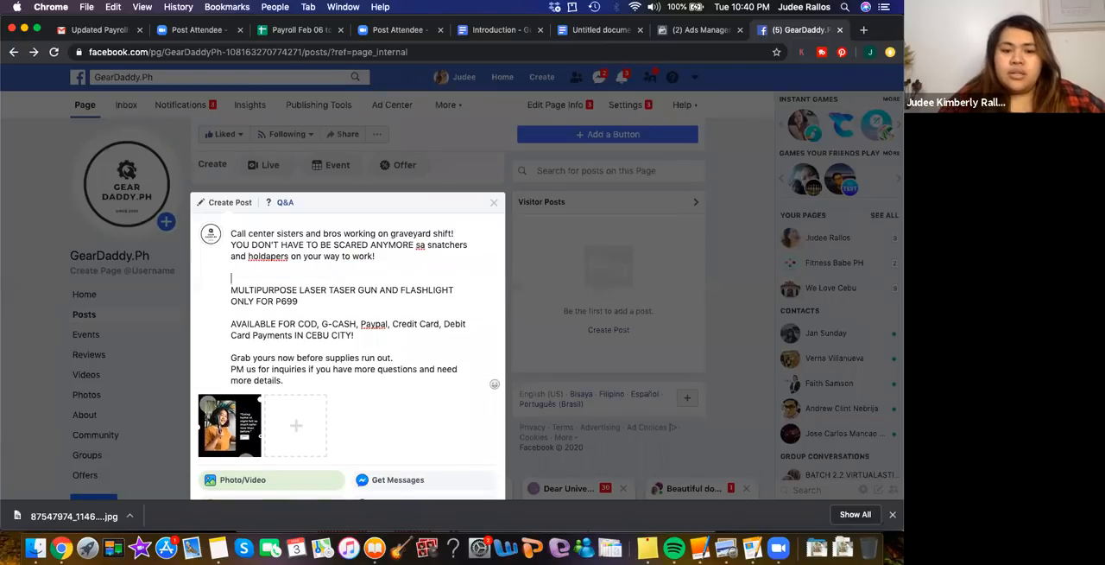
text(def)
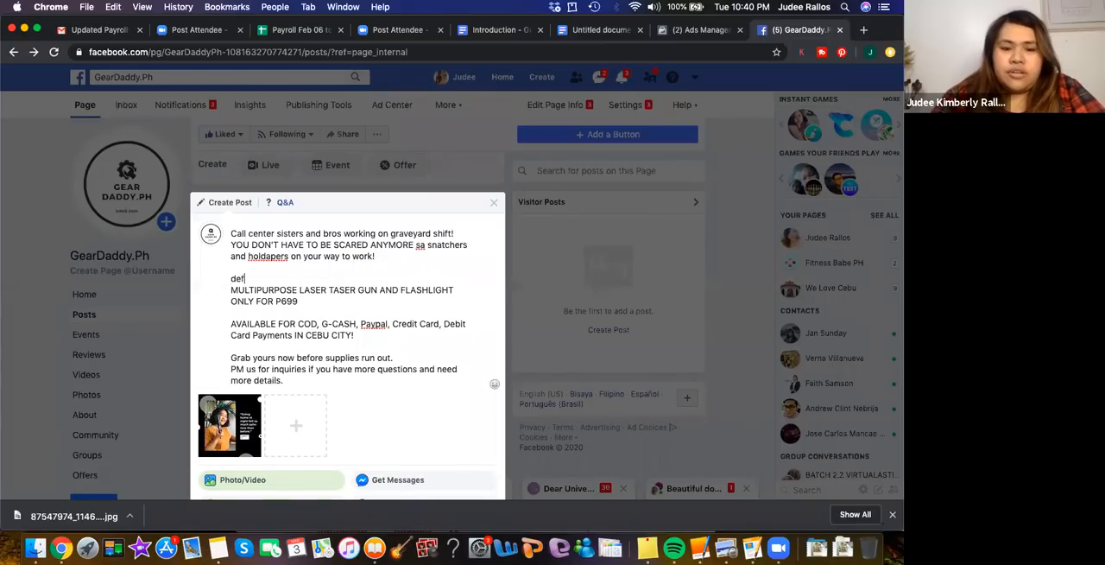
key(BackSpace)
key(BackSpace)
text(Defend yourself with our...)
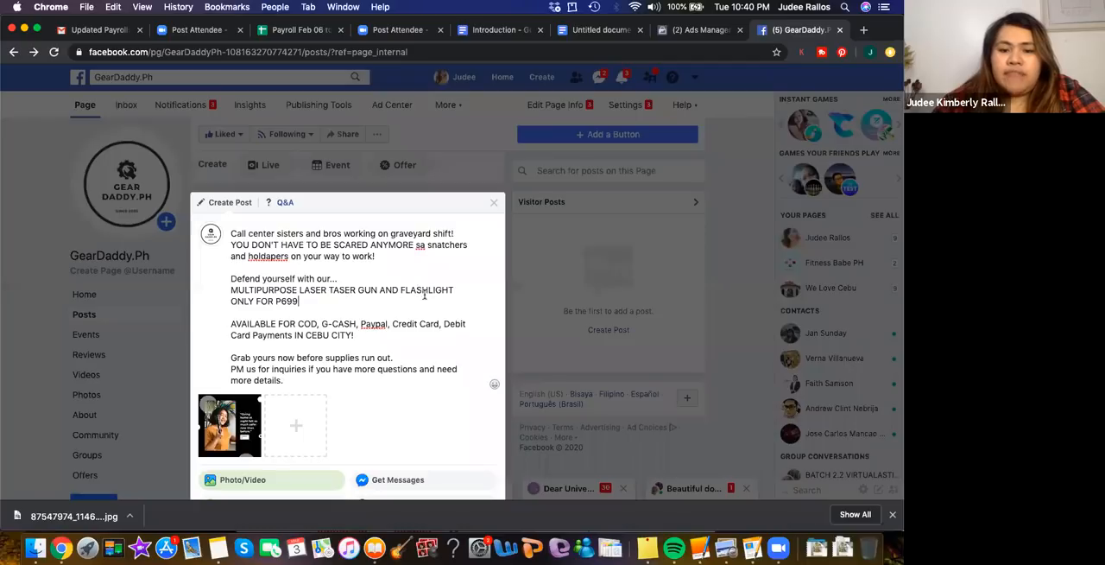
Reword the price part of the product line to "FOR P699 ONLY."
click(254, 299)
key(BackSpace)
key(BackSpace)
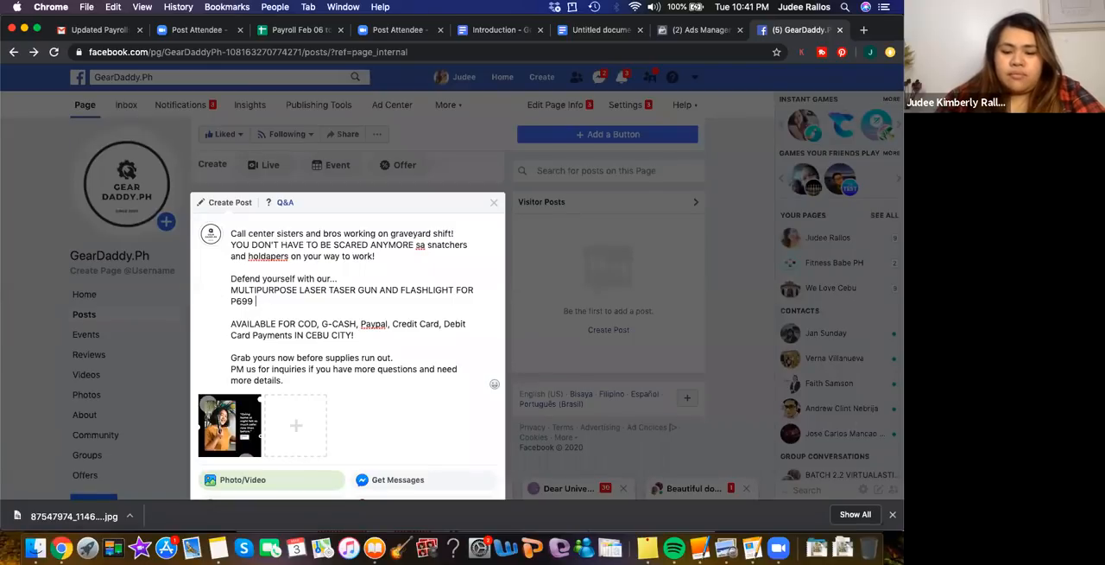
text(ONLY)
key(BackSpace)
text(LY)
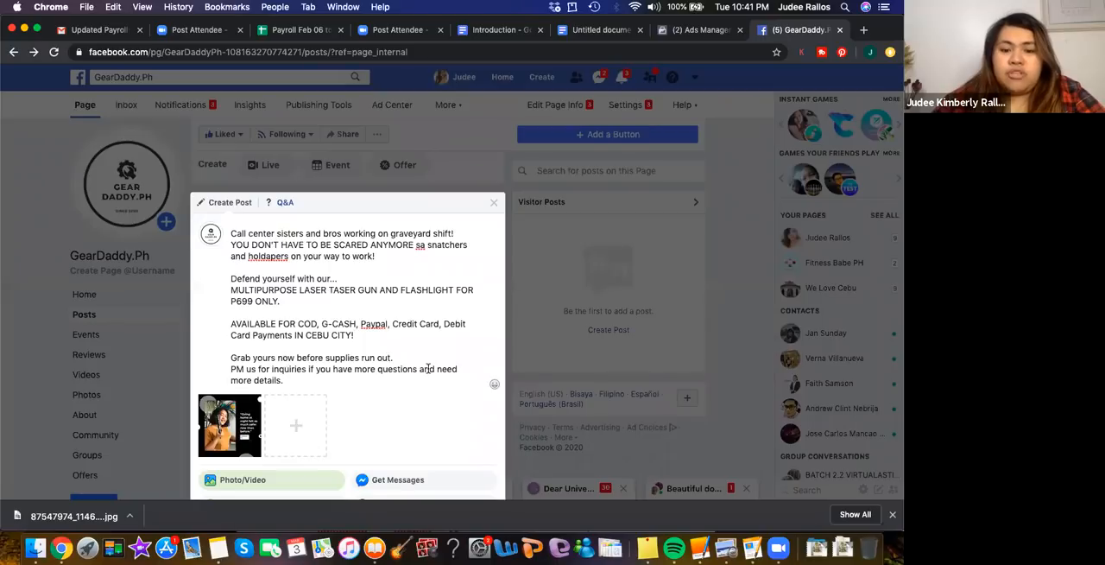
Publish the finished photo post on the GearDaddy.Ph page
scroll(409, 354, down, 1)
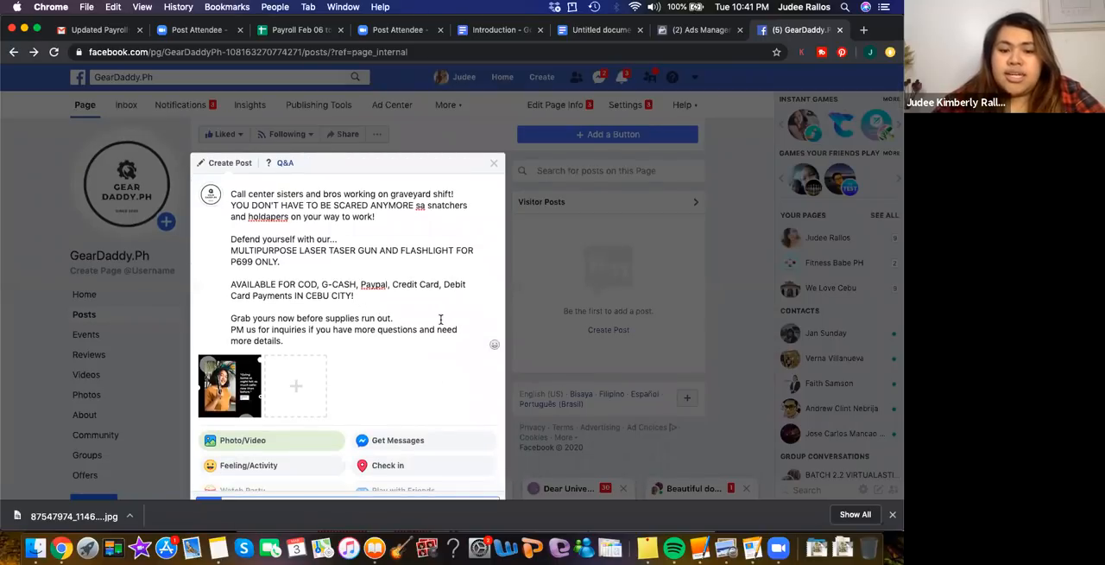
scroll(440, 321, down, 3)
scroll(442, 325, down, 1)
scroll(440, 322, down, 4)
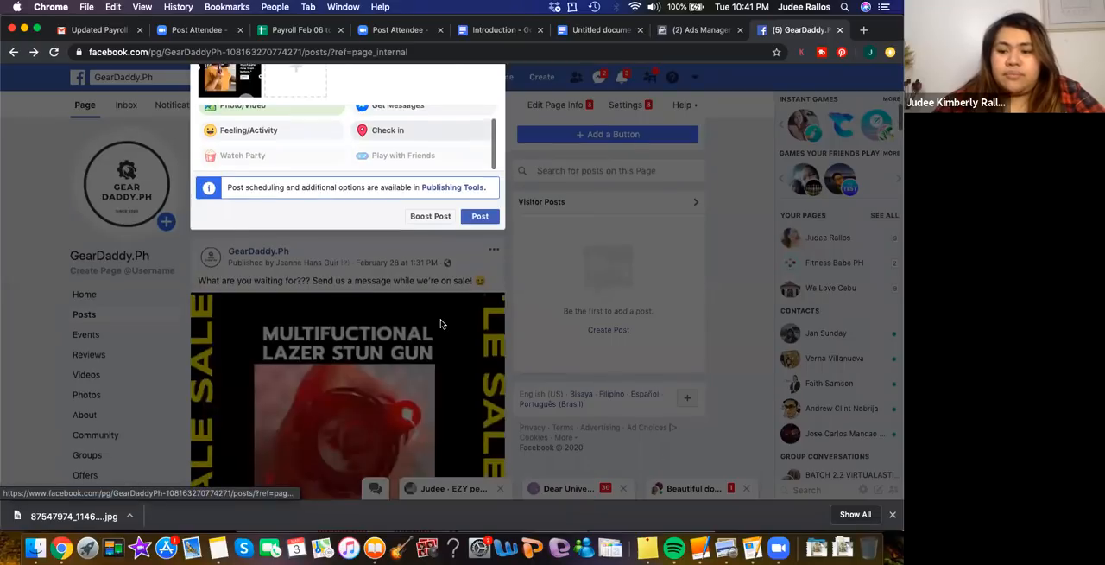
click(486, 221)
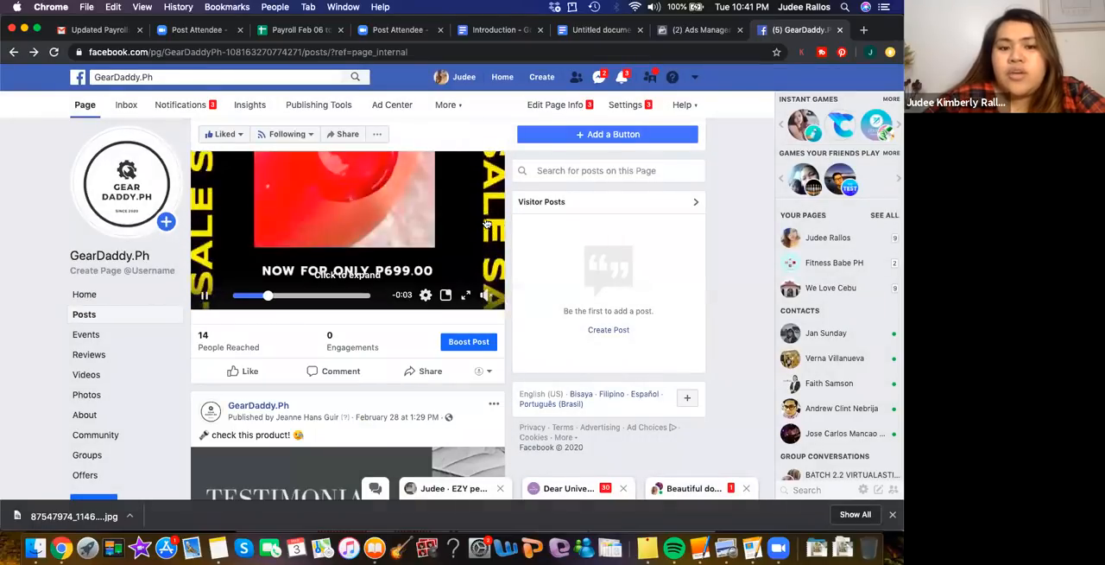
Look through the GearDaddy.Ph page's posts for the newly published photo post
scroll(486, 222, up, 5)
scroll(486, 223, up, 8)
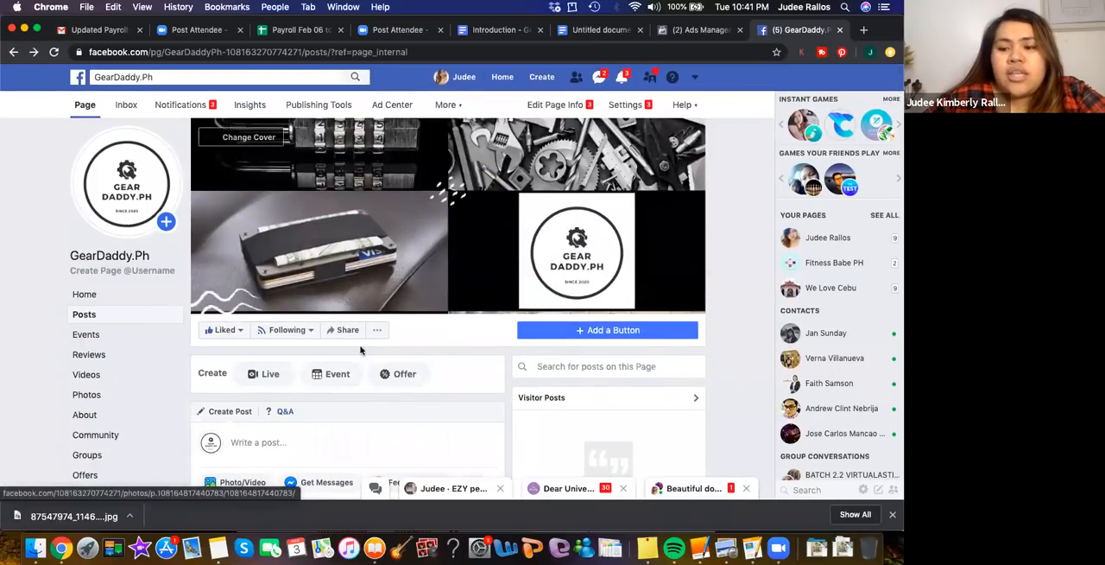
scroll(352, 375, down, 5)
scroll(353, 376, down, 10)
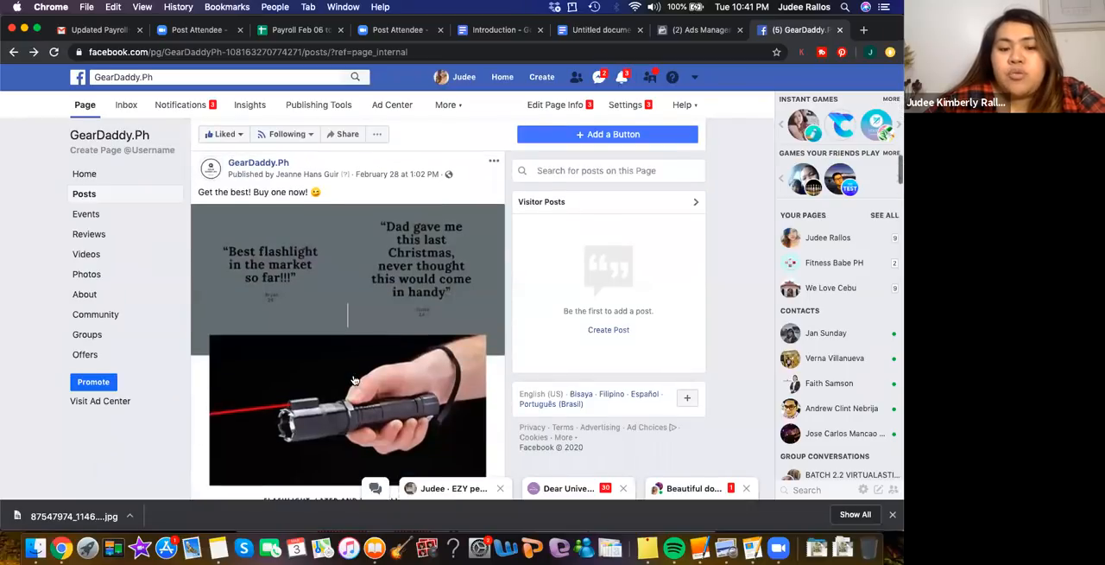
scroll(352, 378, down, 3)
scroll(352, 378, up, 10)
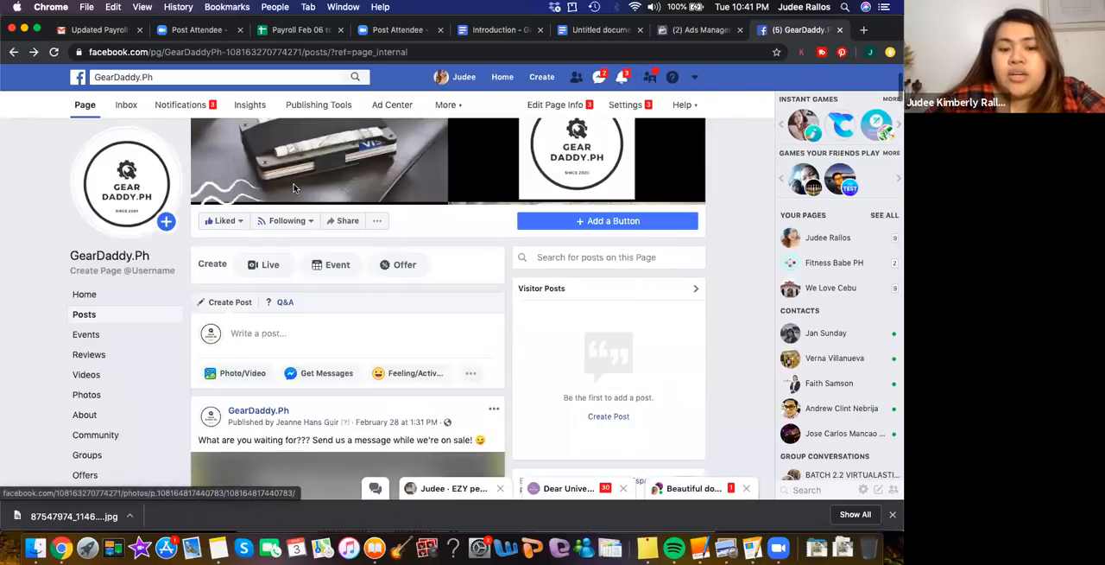
scroll(316, 370, down, 8)
scroll(316, 370, up, 7)
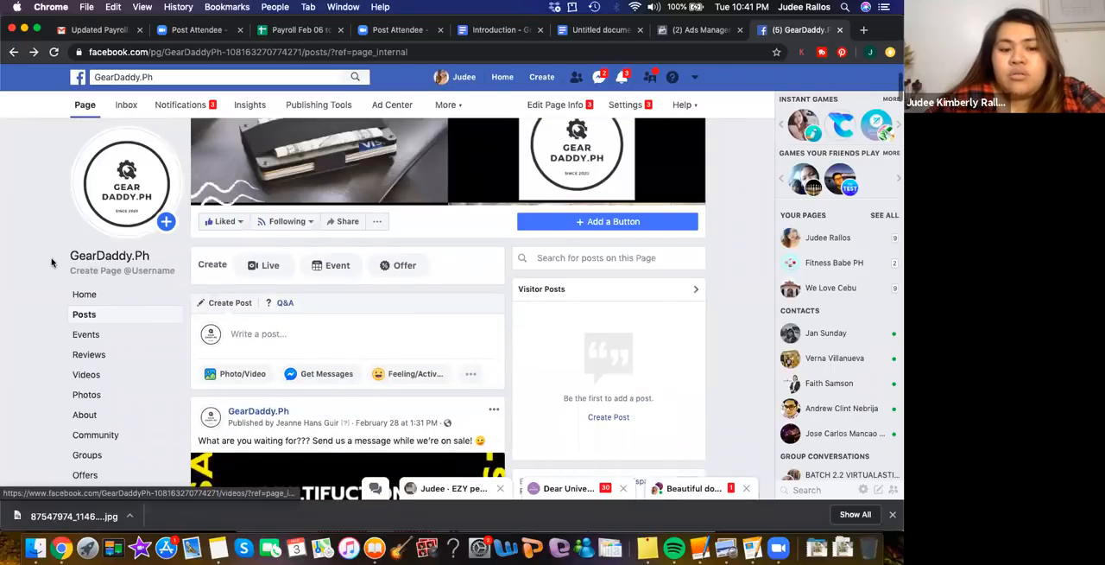
Reload the page's Posts section and locate the new call center promotion post
click(116, 314)
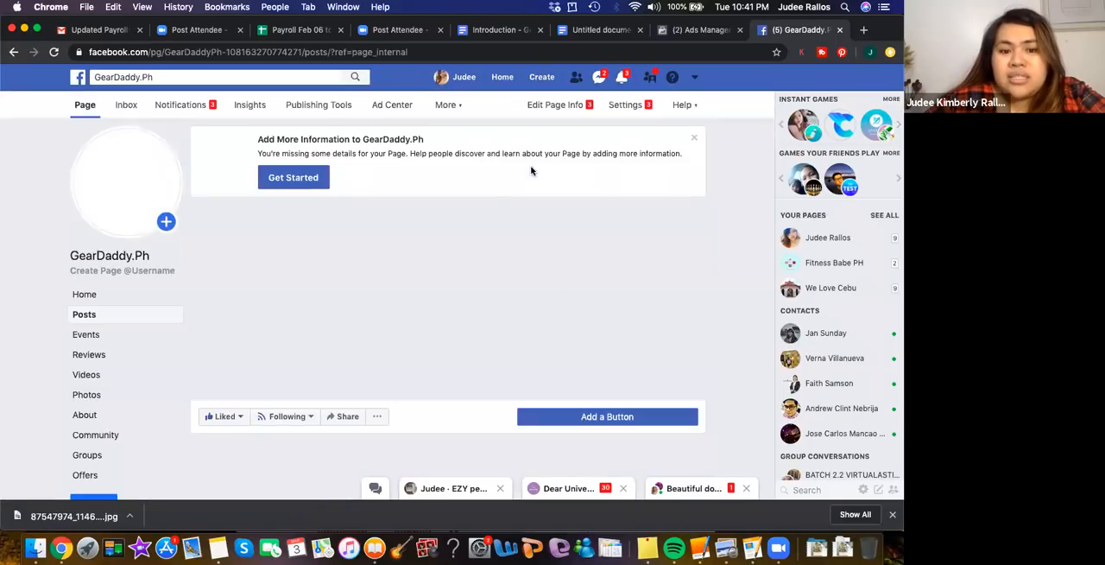
scroll(388, 327, down, 1)
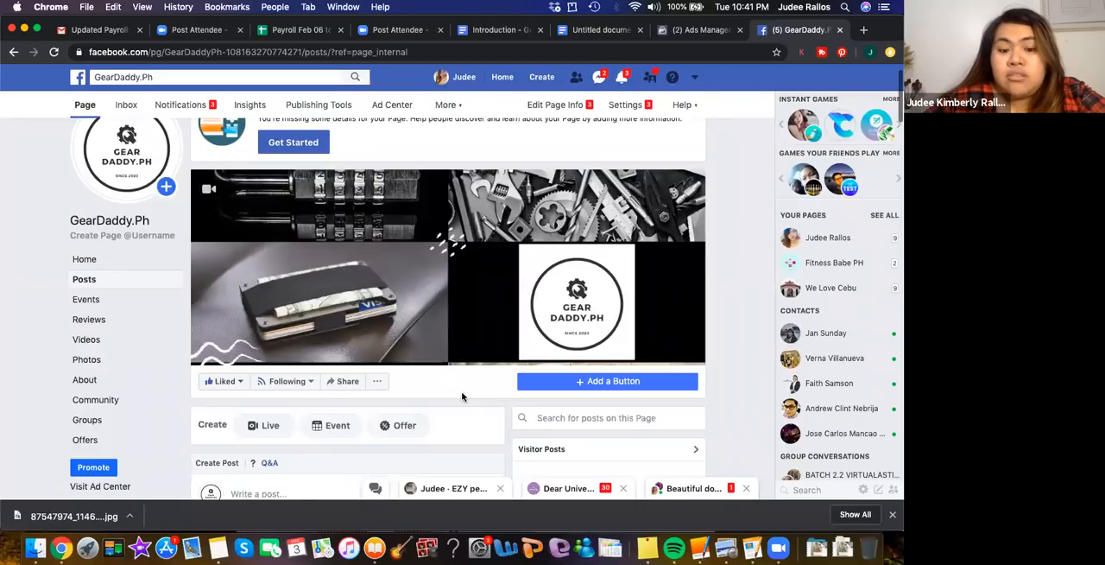
scroll(462, 396, down, 5)
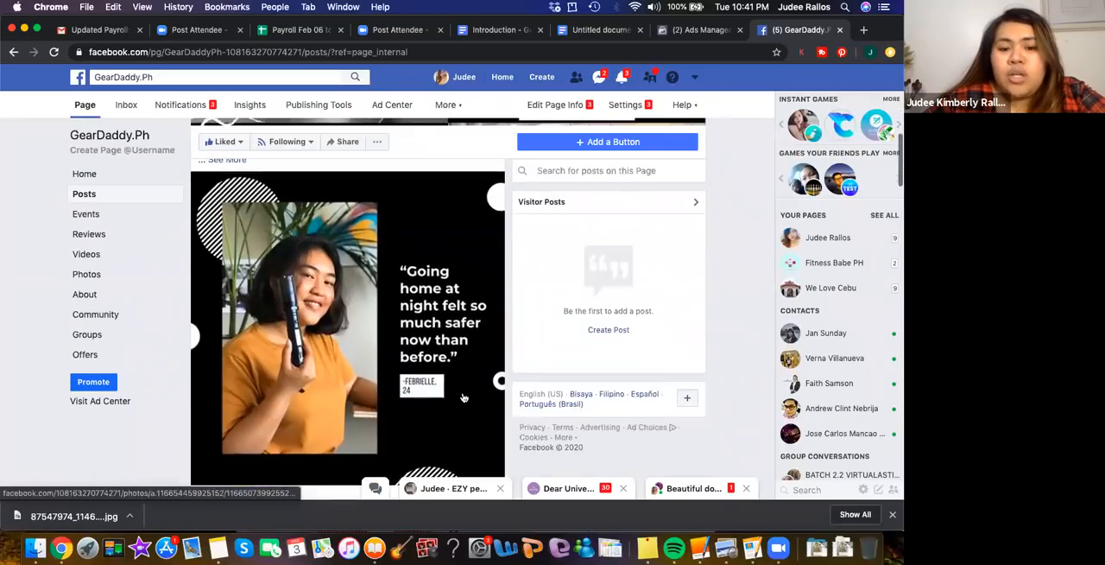
scroll(464, 397, down, 3)
scroll(453, 259, up, 3)
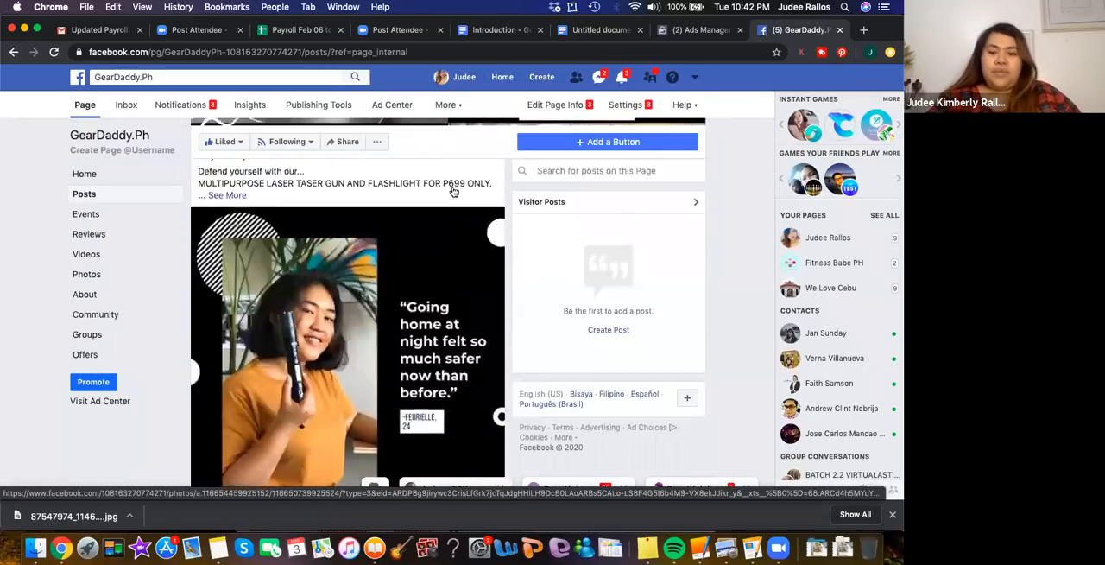
scroll(453, 192, up, 3)
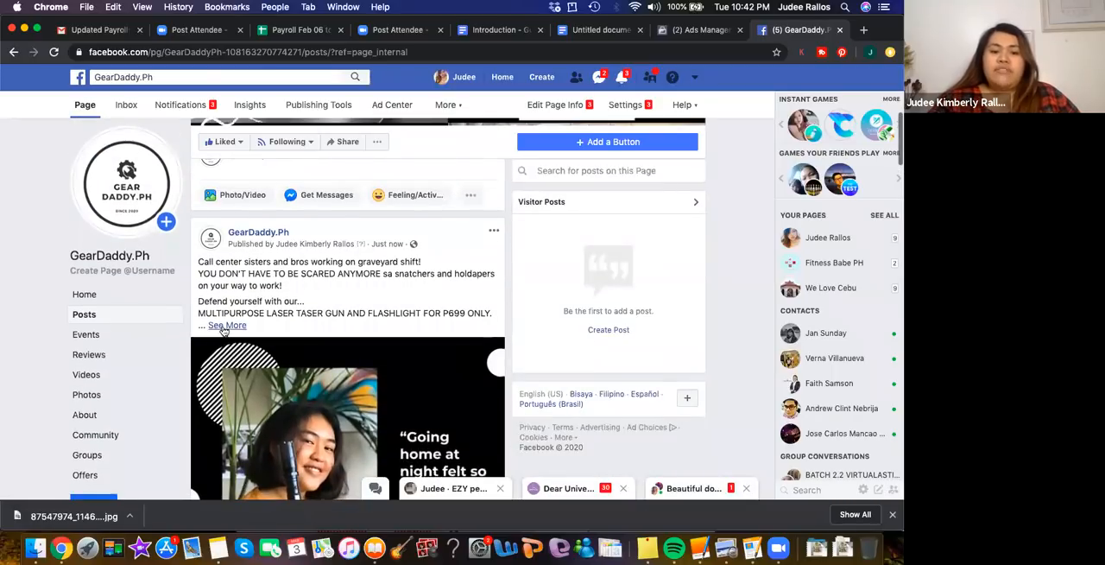
Expand the new post's full caption and review its text together with the photo
click(225, 326)
scroll(377, 326, down, 4)
scroll(377, 327, down, 1)
scroll(377, 328, up, 3)
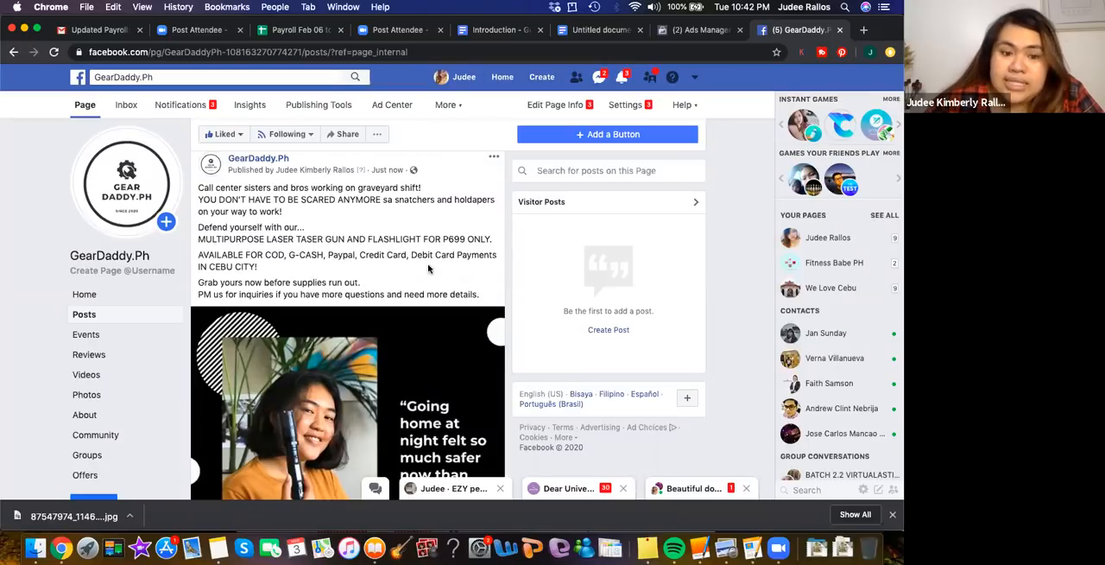
scroll(387, 303, down, 5)
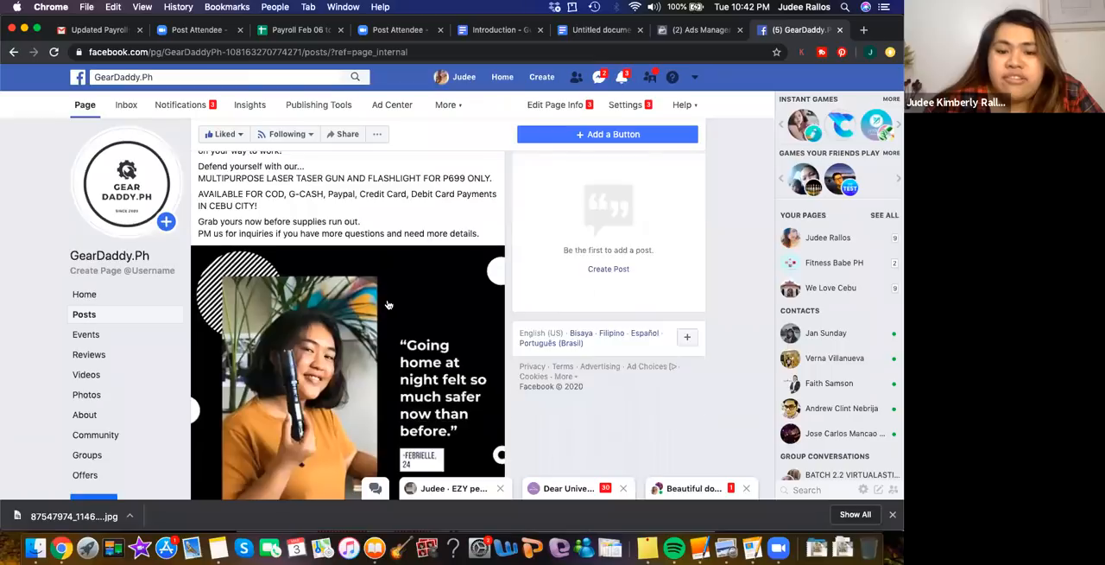
scroll(389, 305, up, 1)
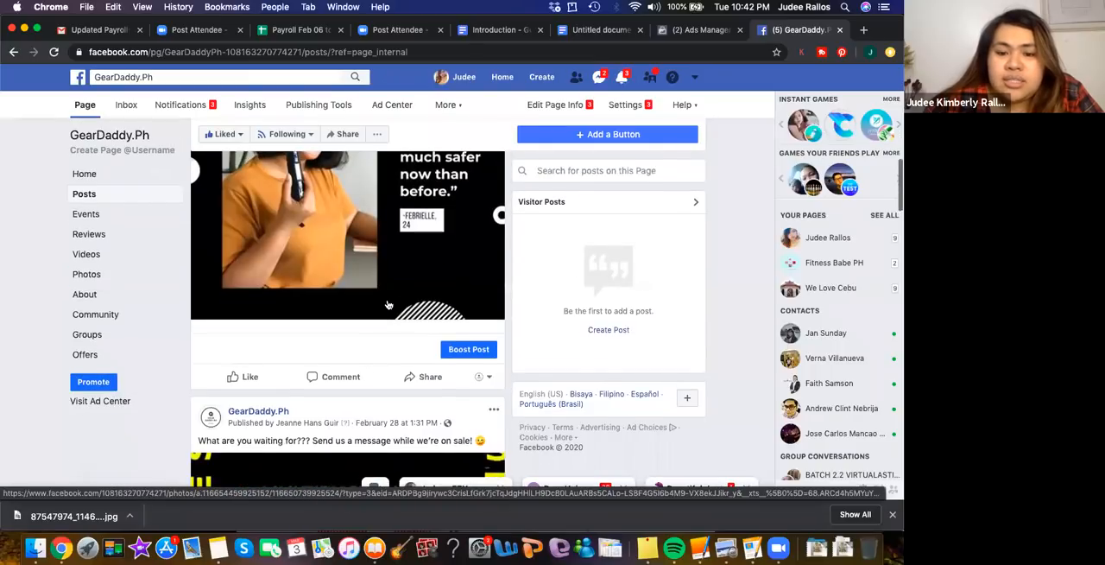
Start boosting the new post and set its call-to-action button to Send Message, dismissing the help tips
scroll(389, 306, down, 1)
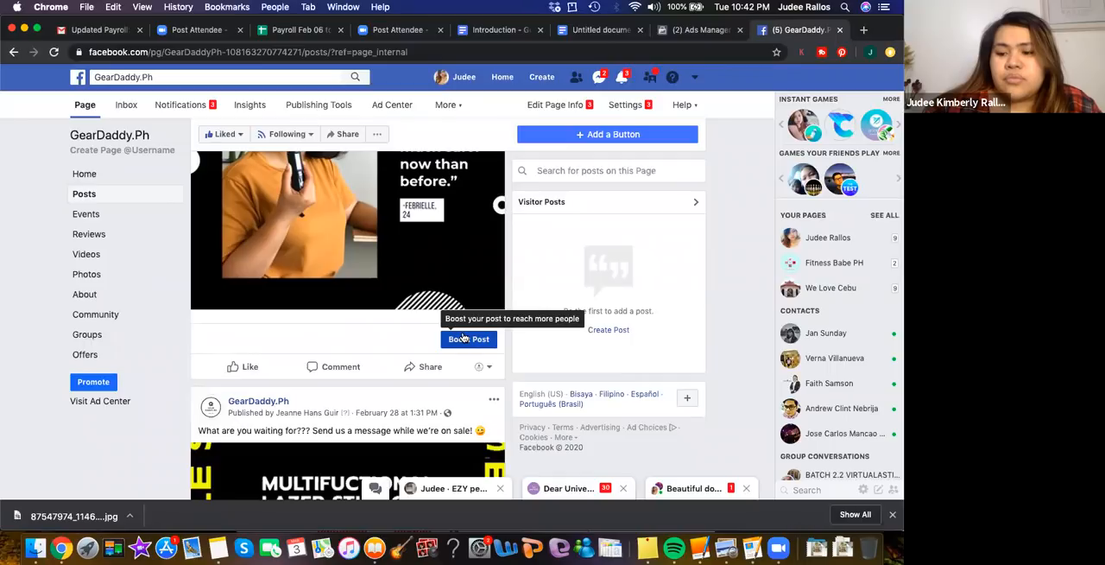
click(462, 336)
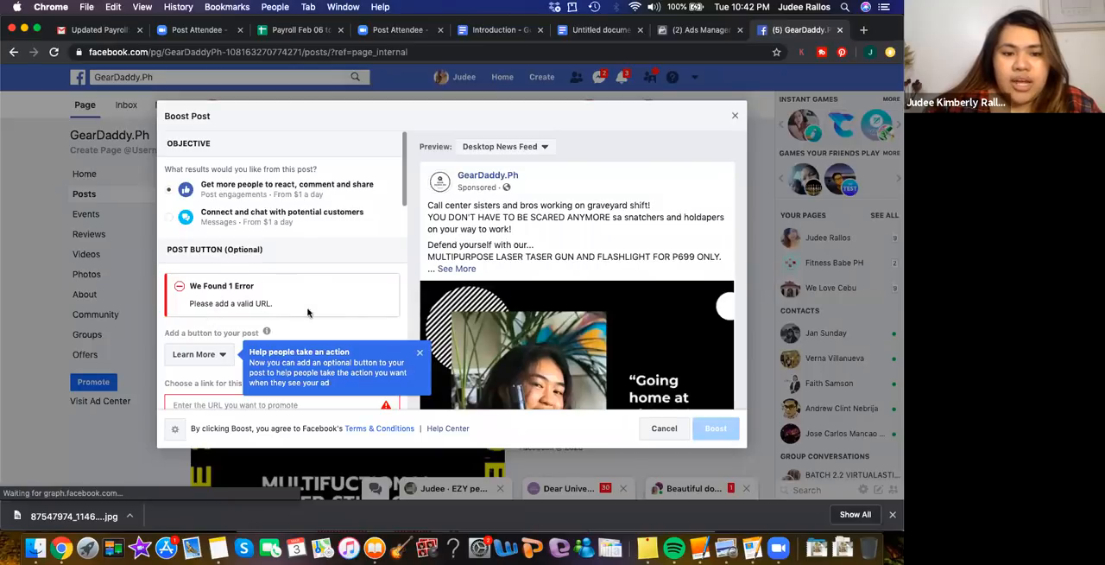
scroll(315, 314, down, 2)
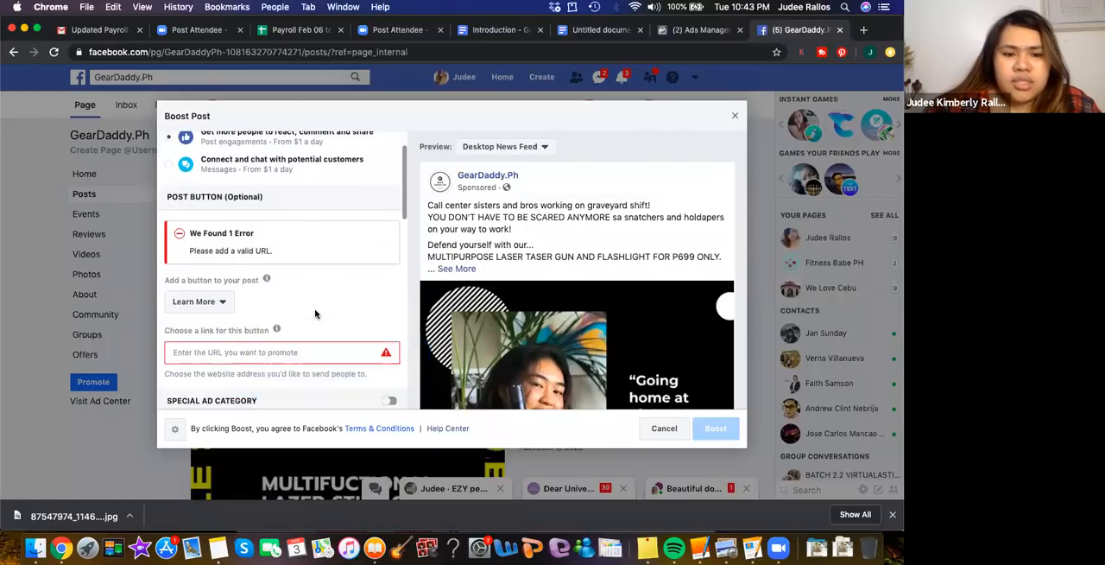
scroll(316, 313, down, 2)
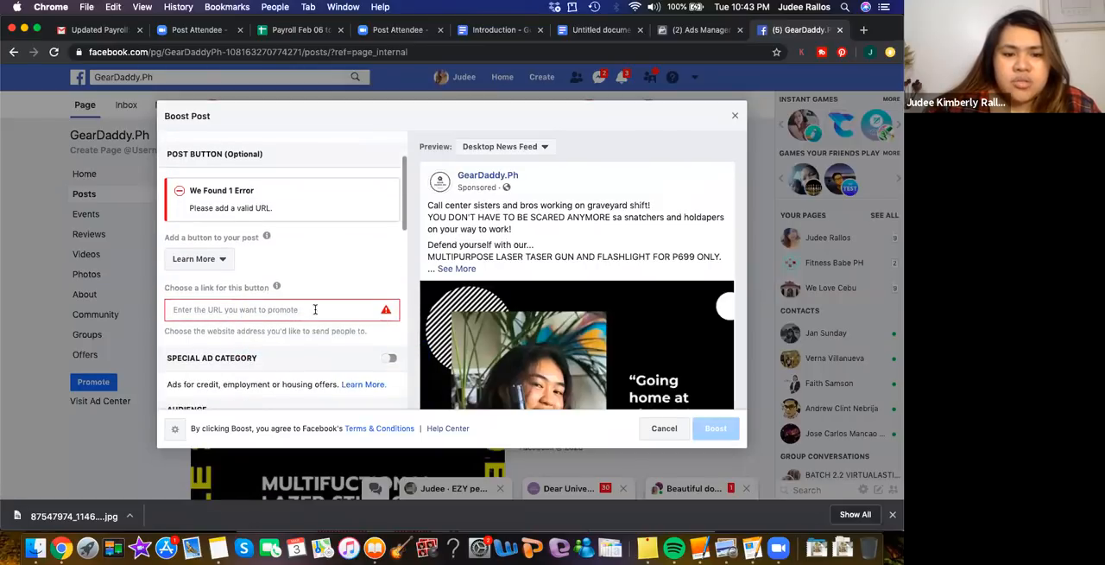
click(219, 260)
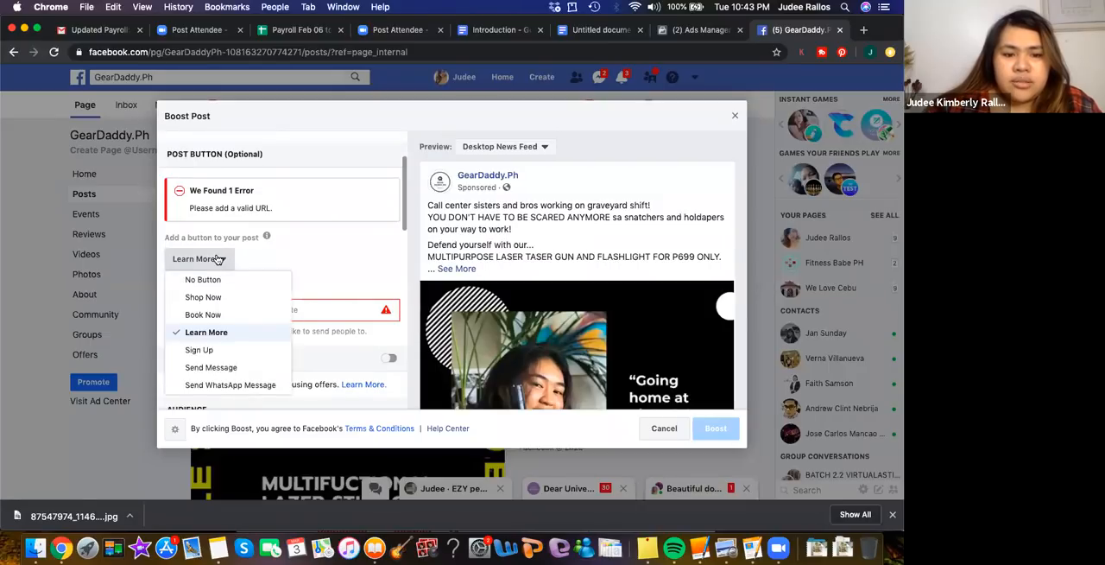
click(210, 367)
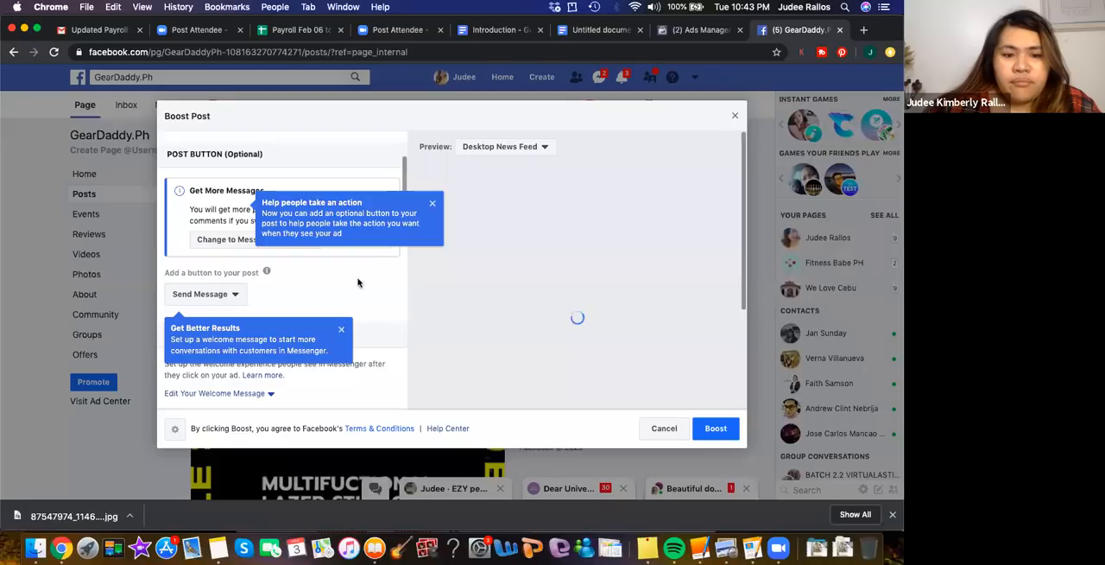
click(341, 333)
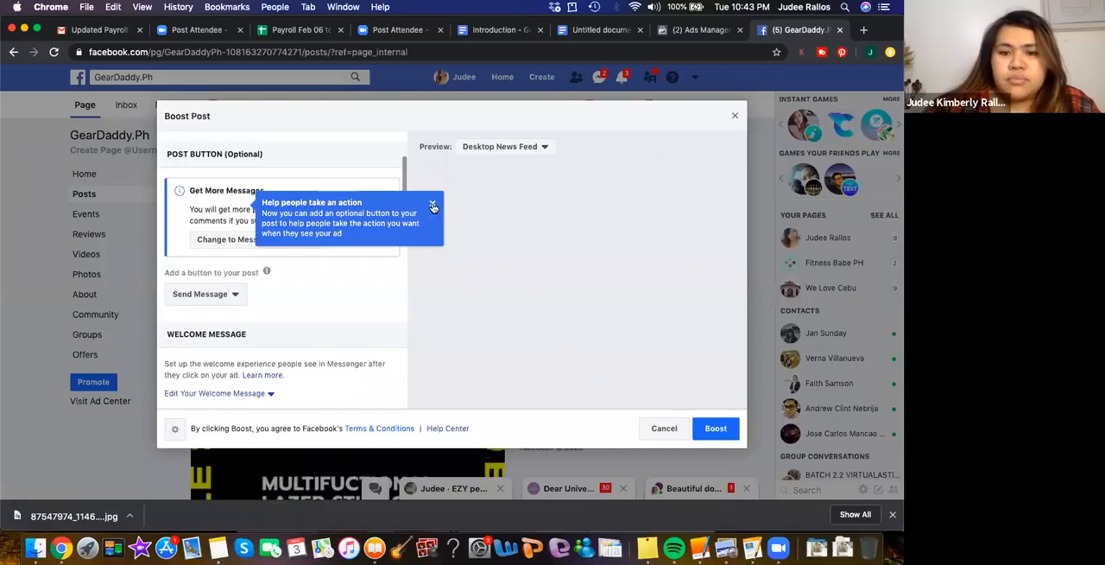
click(372, 298)
Edit the boost's targeted audience and set the age range to 20–35
scroll(370, 299, down, 3)
scroll(370, 299, down, 3)
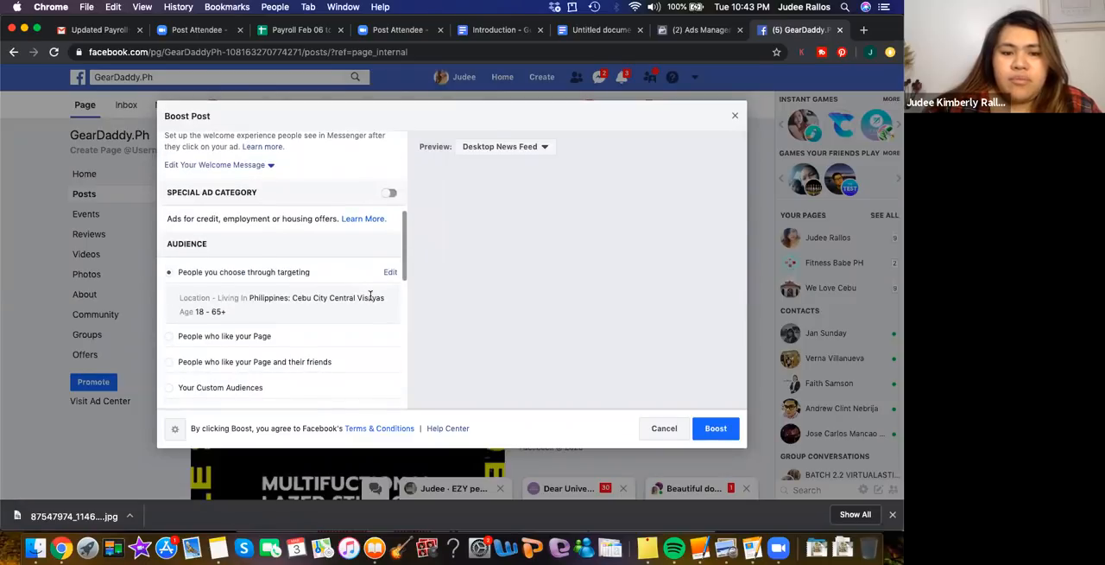
scroll(370, 298, down, 2)
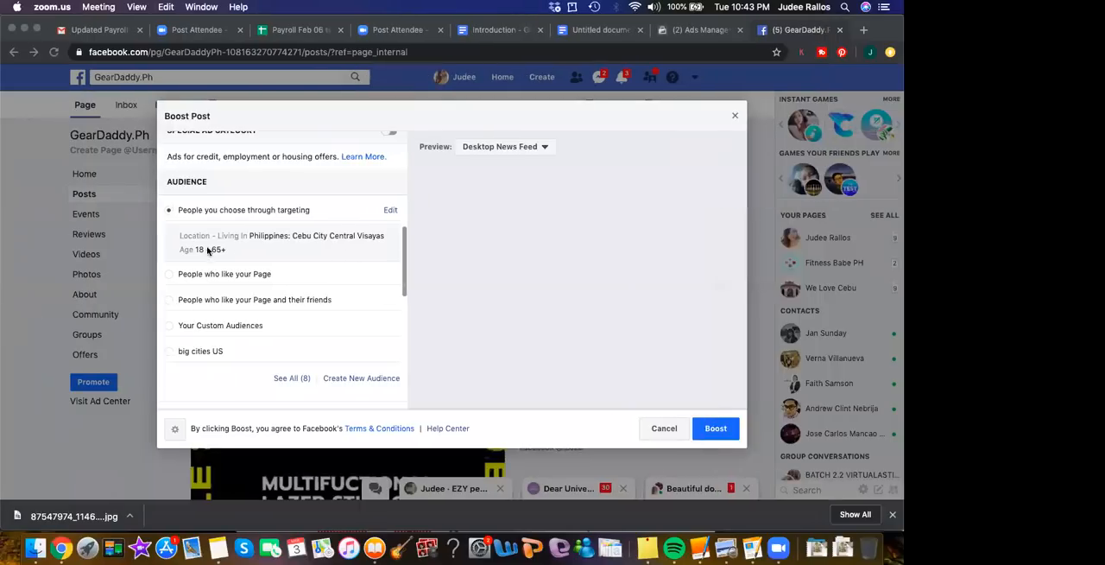
click(392, 211)
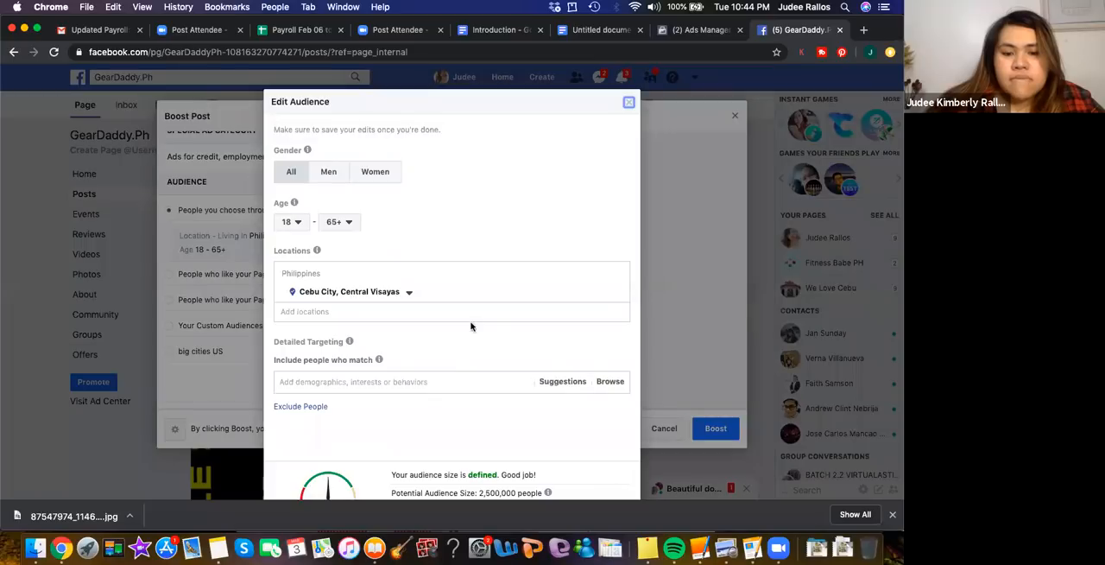
click(291, 223)
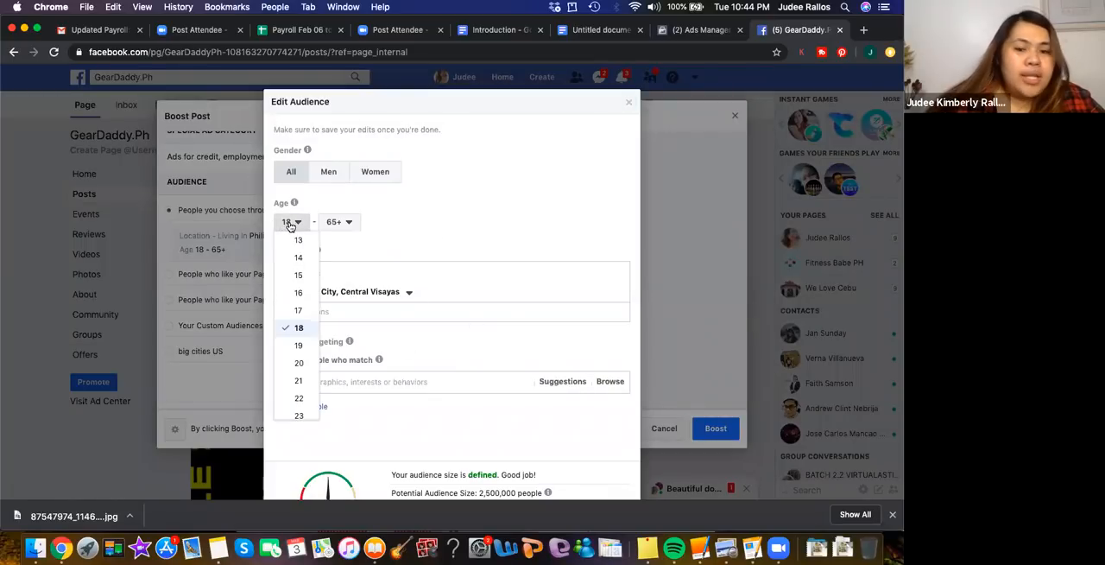
click(299, 362)
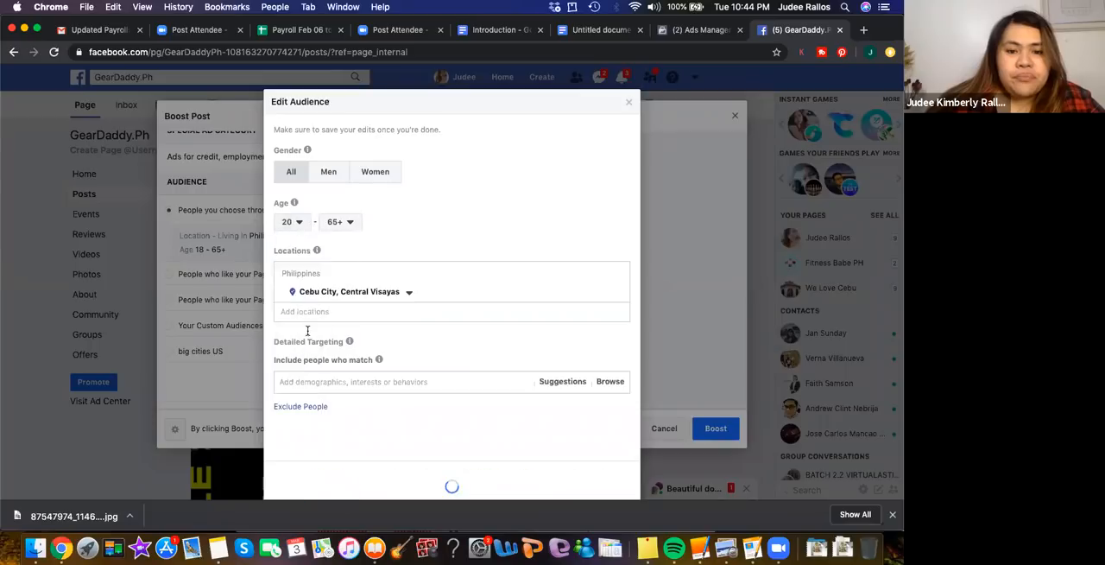
click(347, 223)
scroll(350, 285, up, 10)
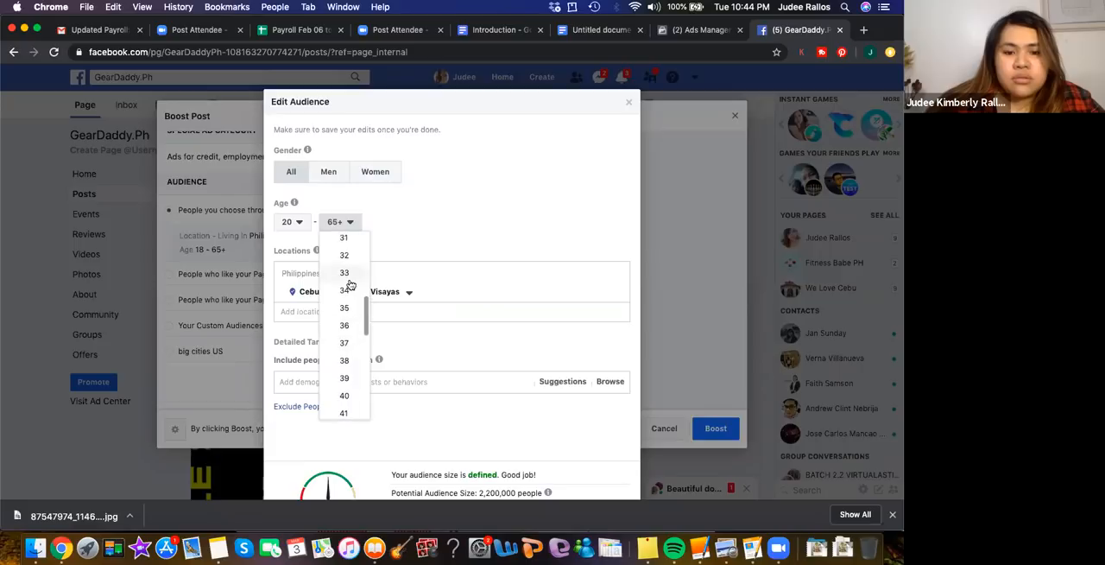
click(344, 308)
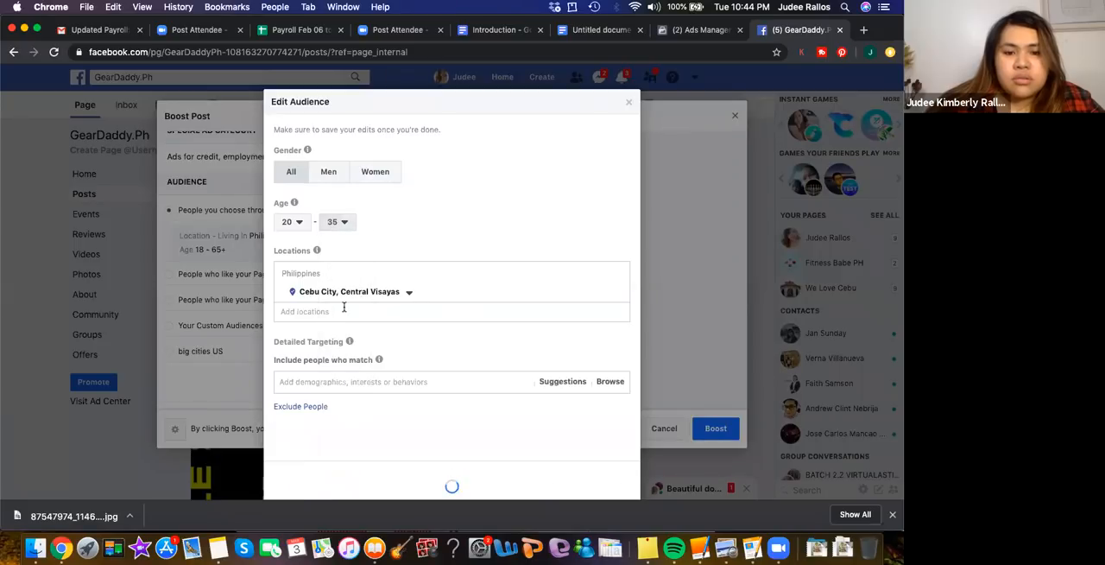
Try to find "IT PARK" as an additional audience location and clear the search text
scroll(475, 217, down, 2)
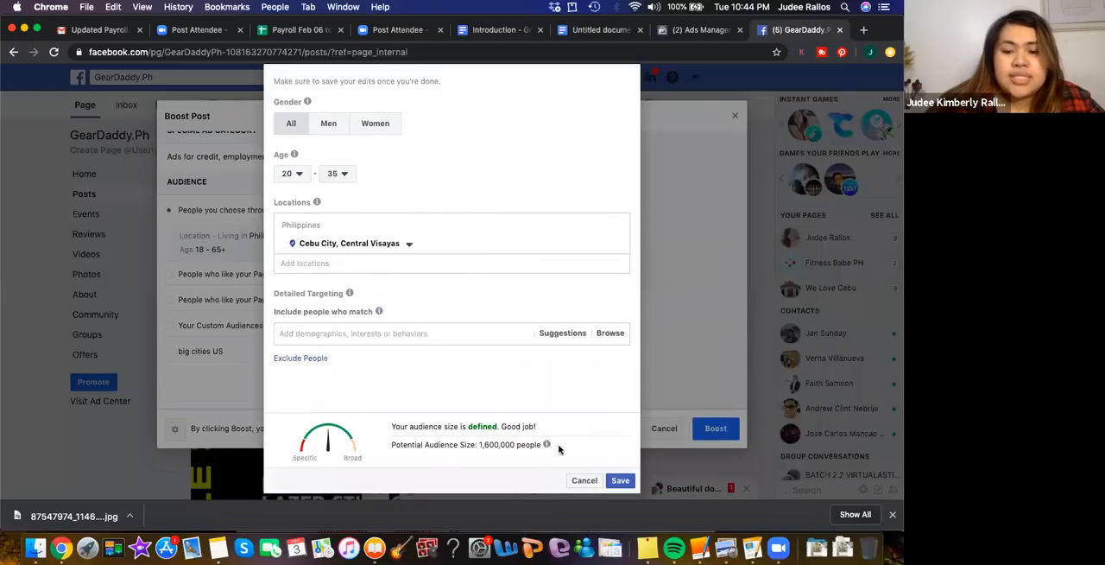
click(300, 263)
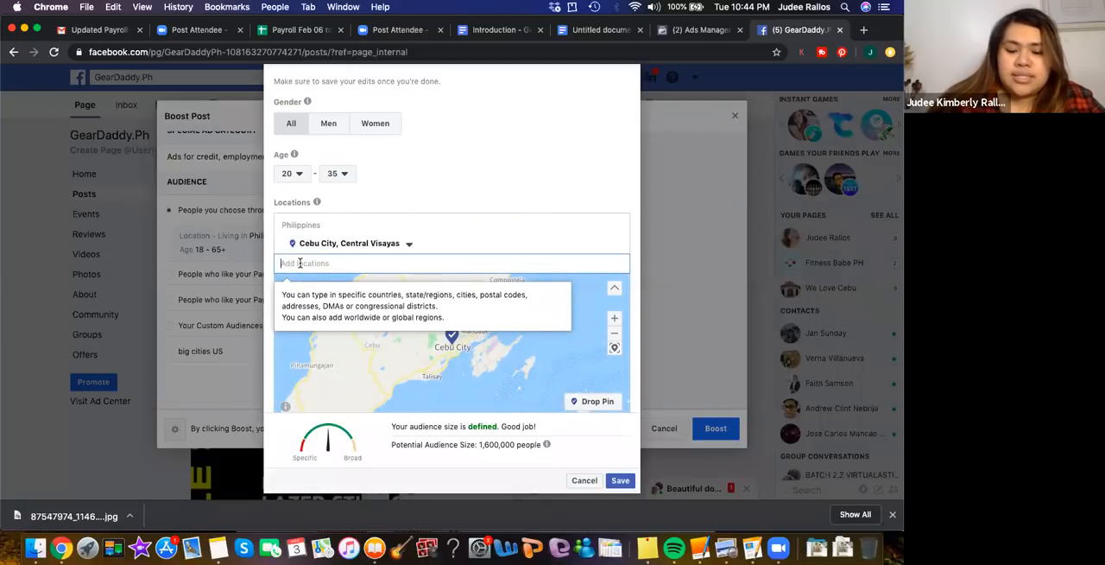
text(IT)
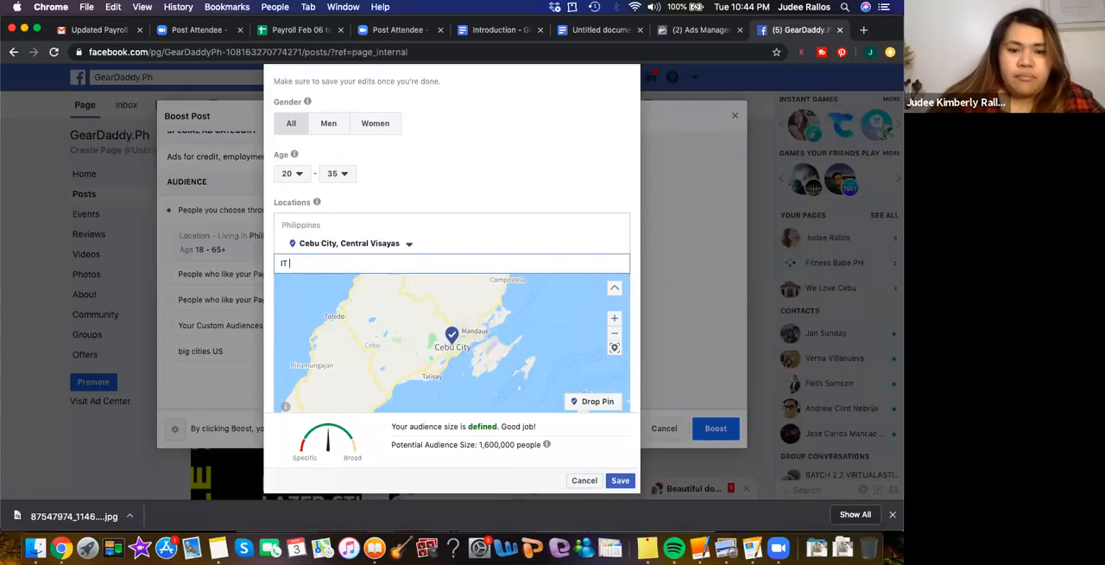
text( PAR)
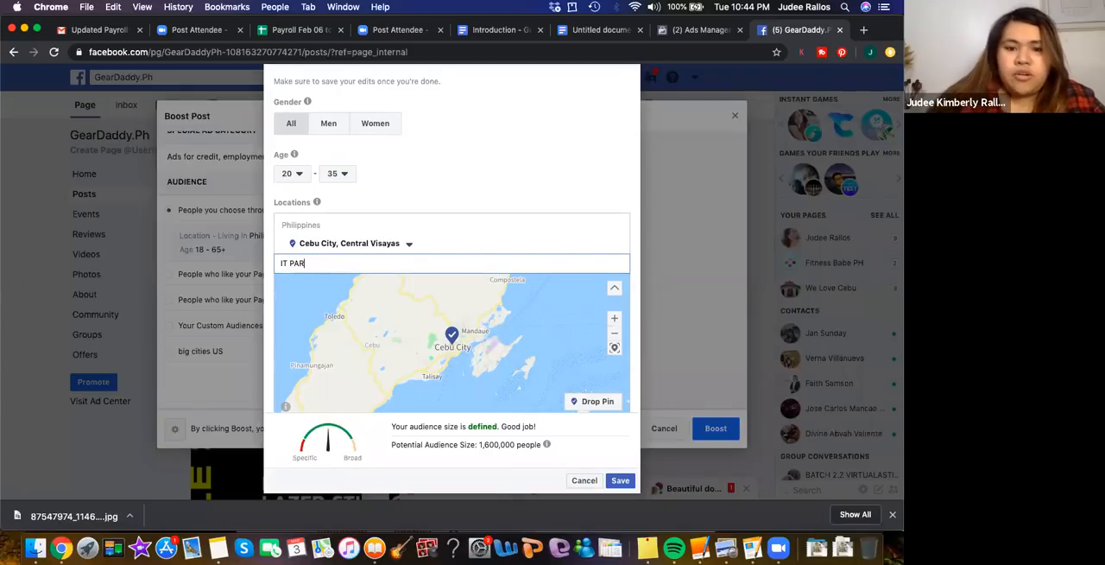
text(K)
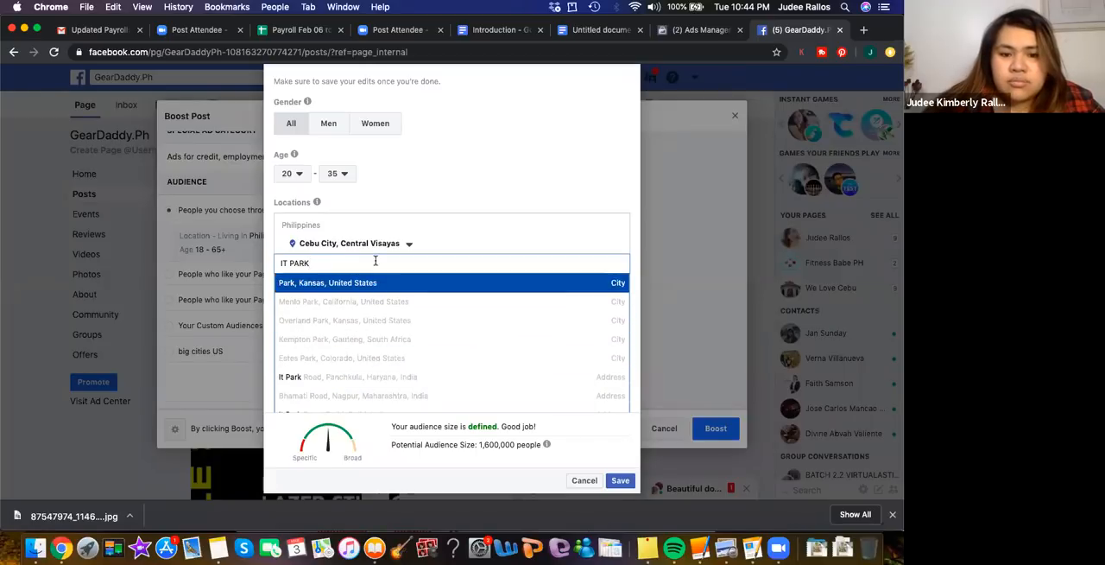
key(BackSpace)
key(BackSpace)
key(BackSpace)
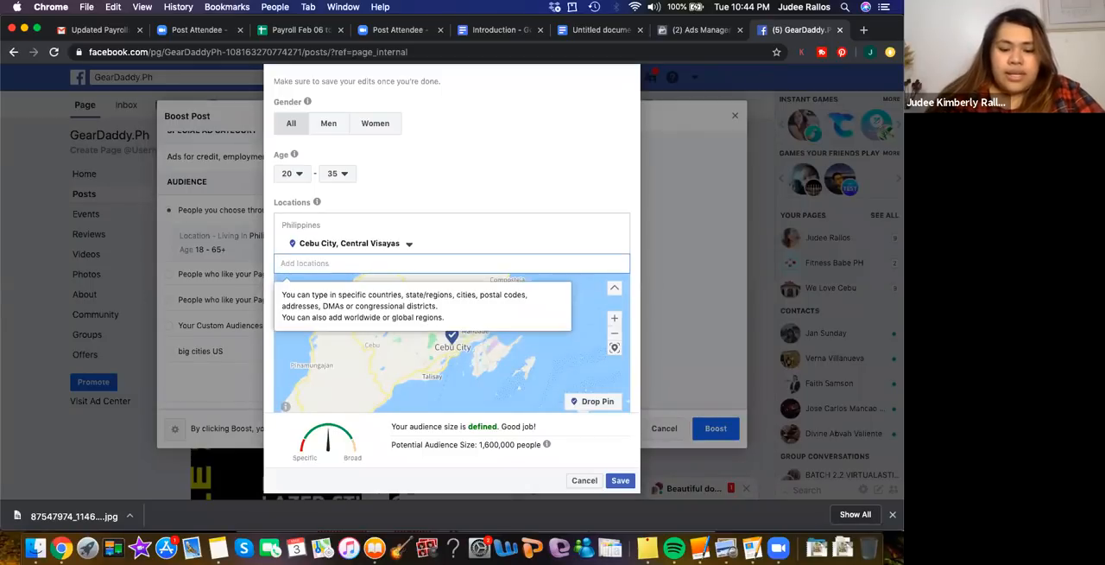
Try to find "asiatown it park" as an audience location and clear the search text
text(asiatown it park)
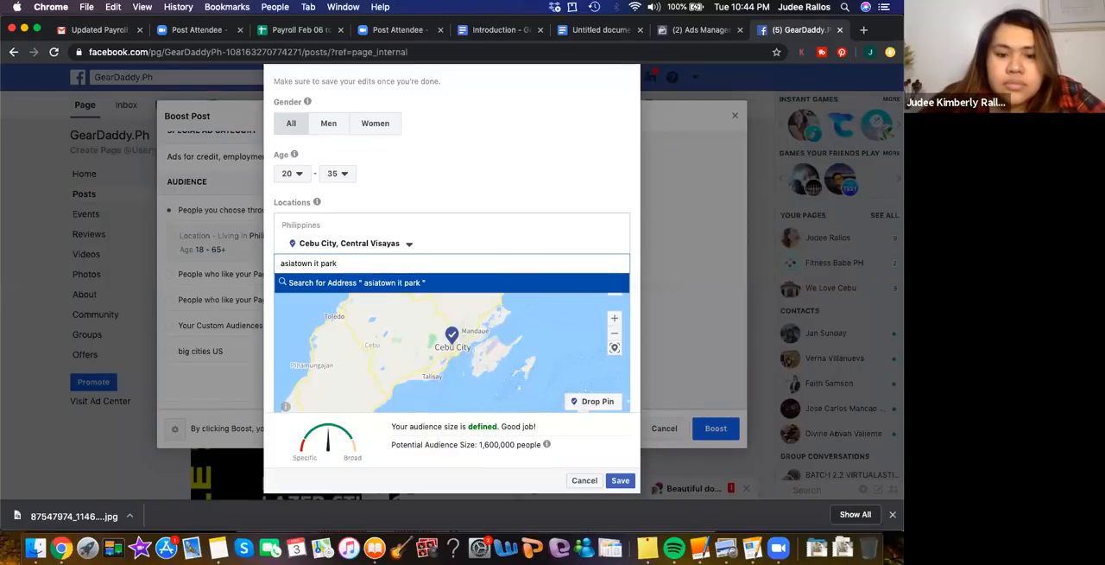
click(338, 264)
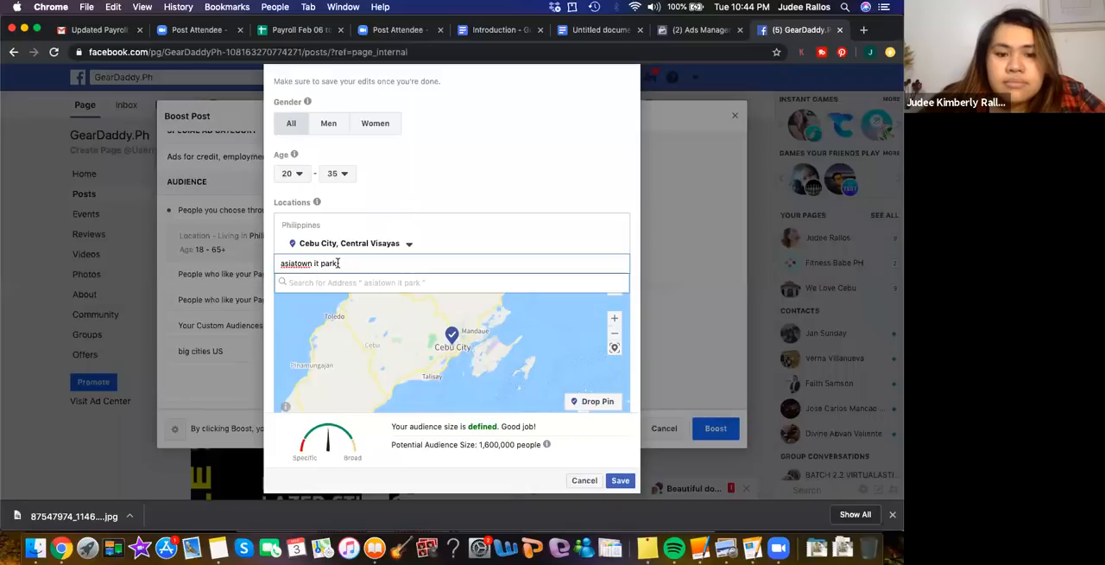
drag(337, 264, 264, 268)
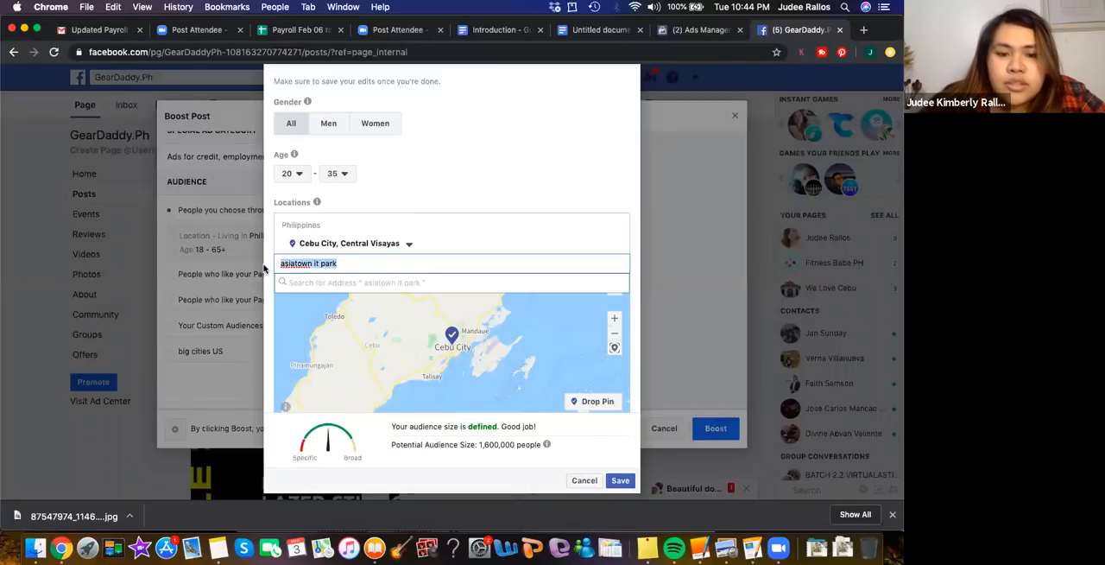
key(BackSpace)
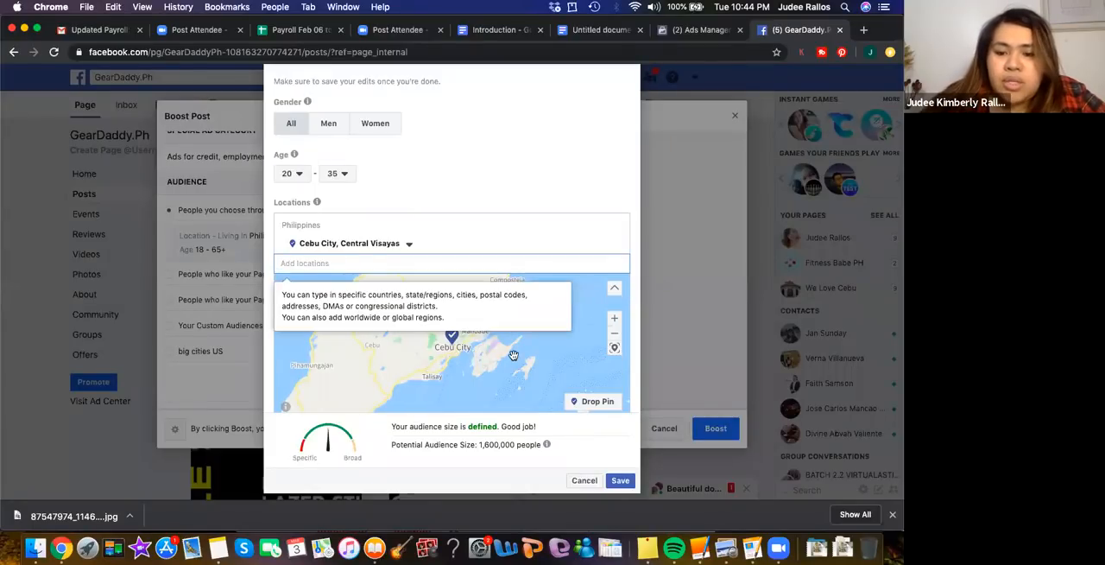
Drop a location pin on the map in the IT Park area between Lahug and Cebu Country Club, at about (10.3310, 123.9071)
click(468, 338)
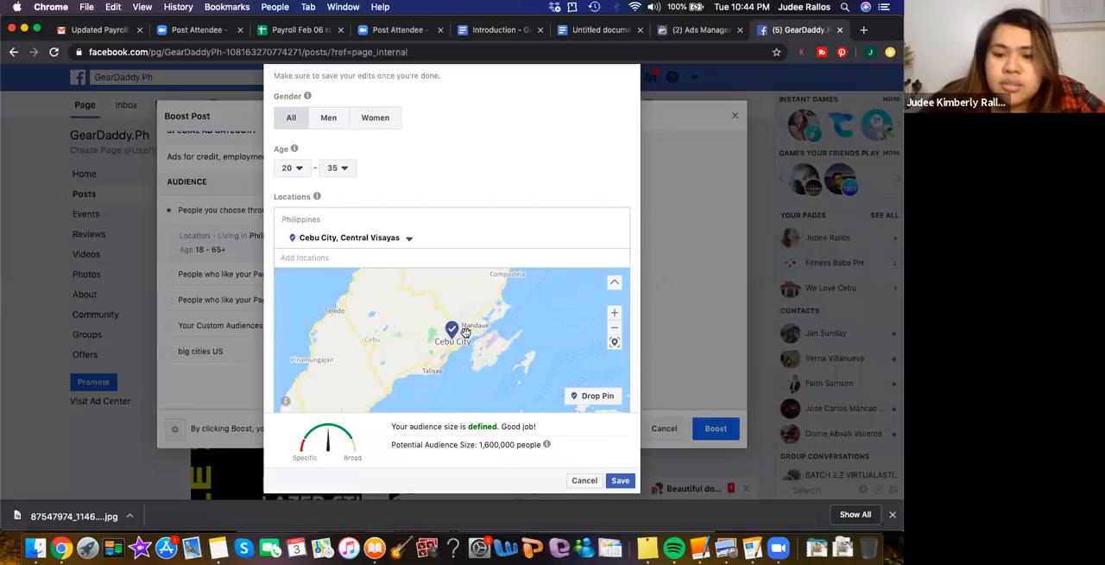
scroll(467, 333, up, 3)
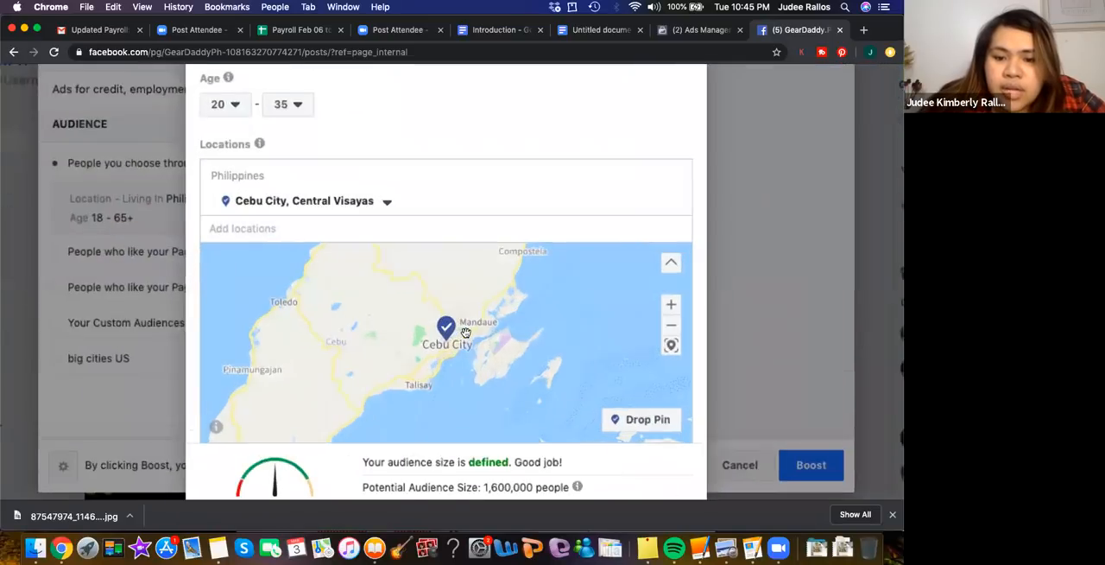
scroll(466, 332, down, 3)
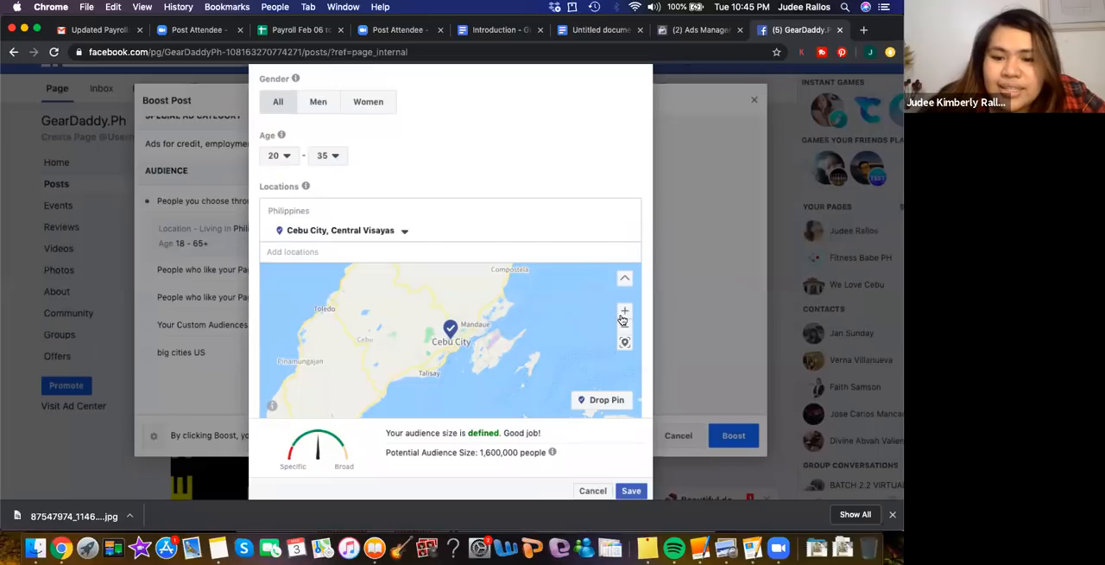
click(626, 310)
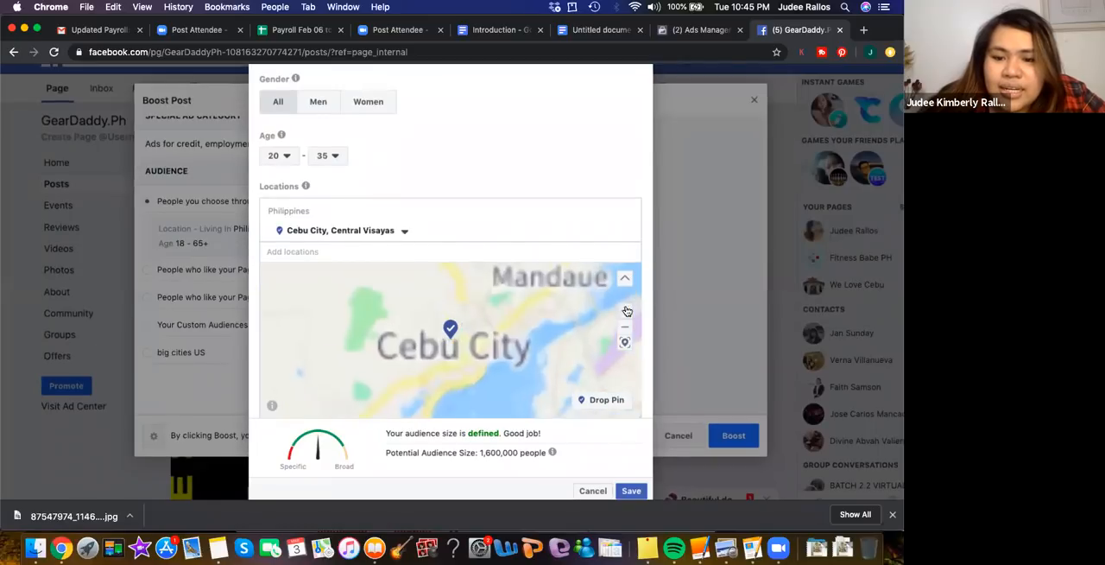
click(627, 311)
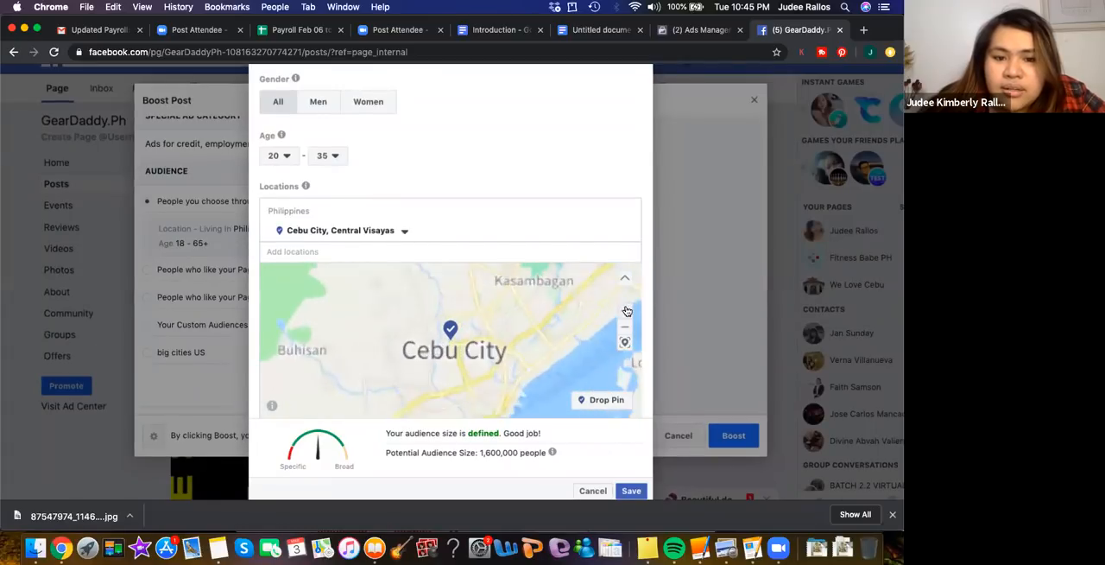
click(627, 310)
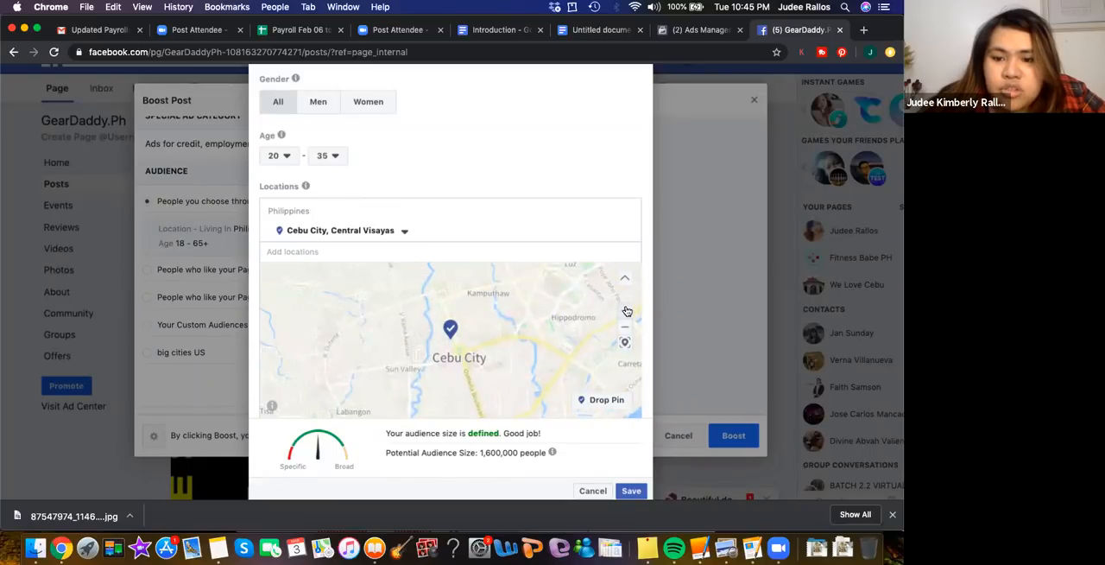
click(627, 311)
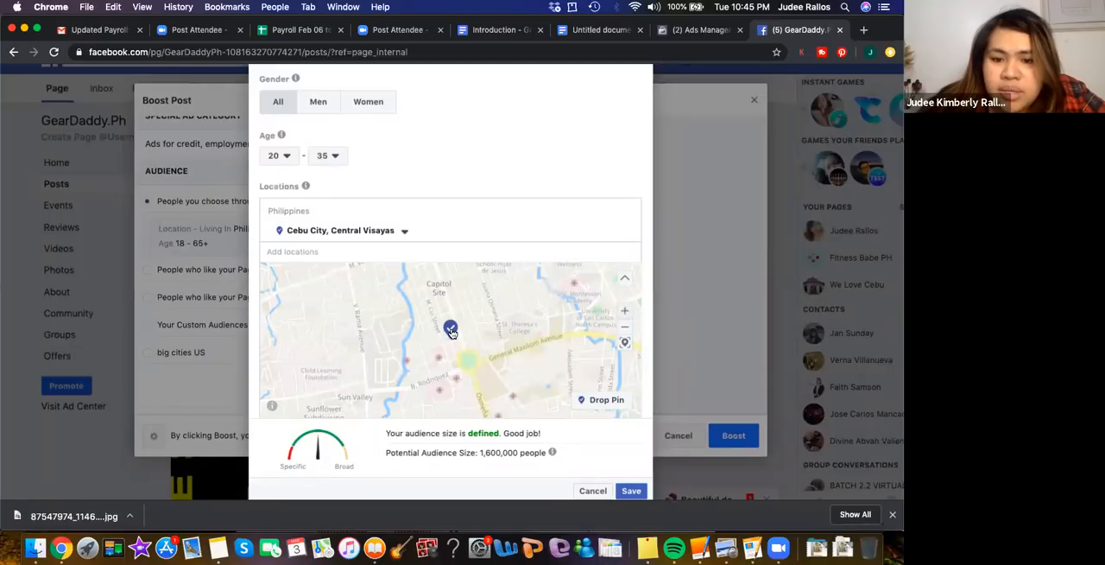
drag(511, 305, 346, 393)
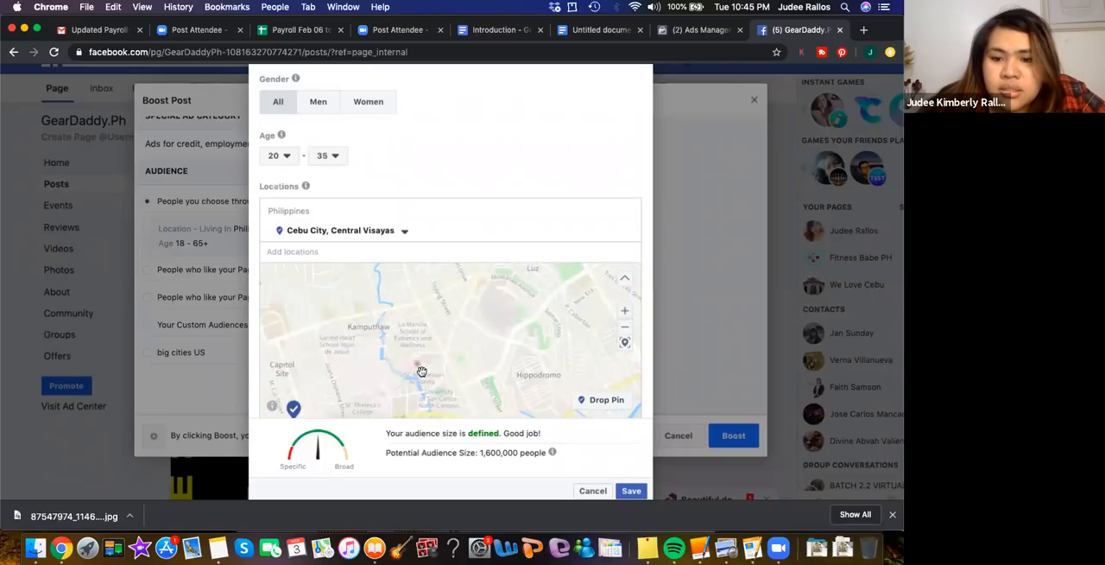
drag(419, 381, 419, 550)
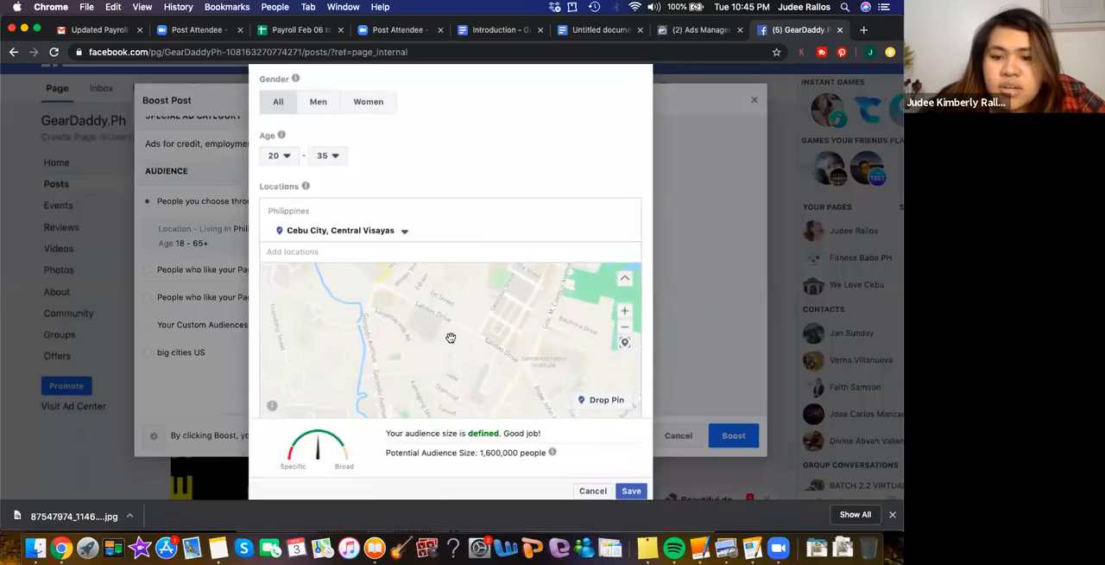
drag(393, 361, 341, 363)
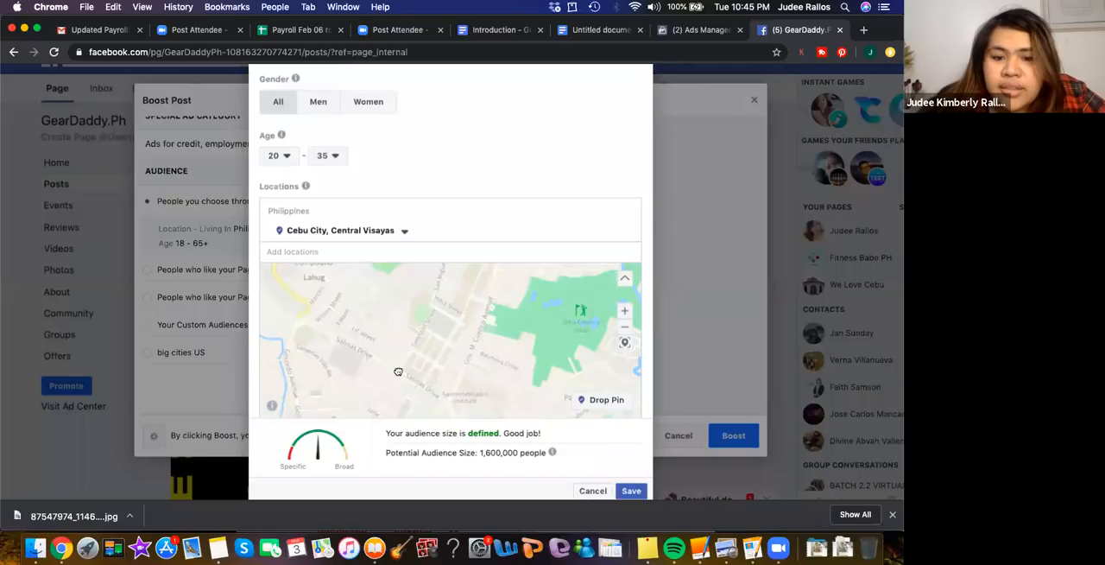
drag(447, 353, 451, 379)
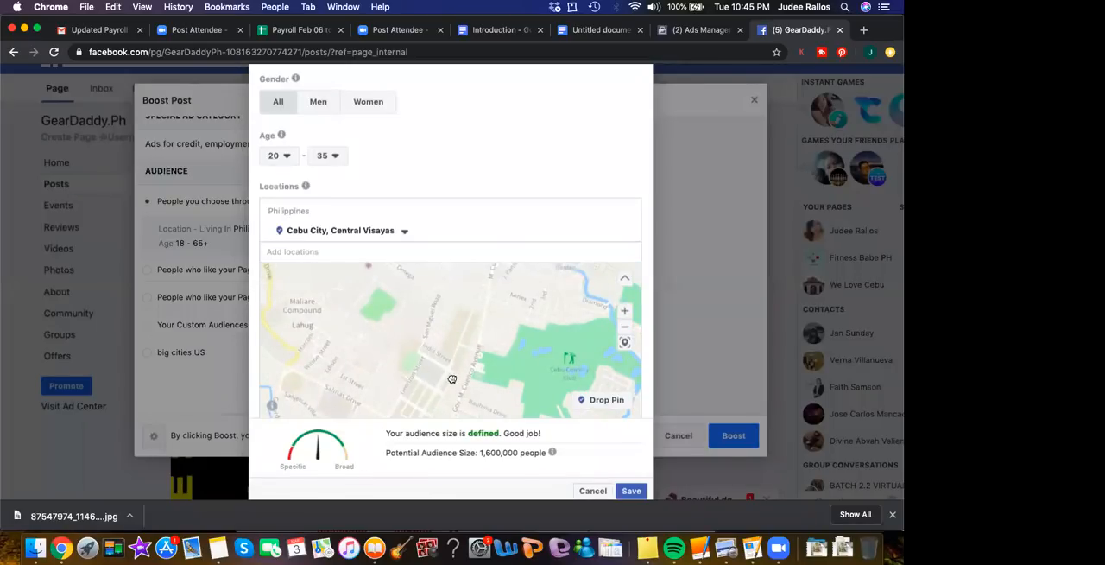
drag(451, 379, 440, 357)
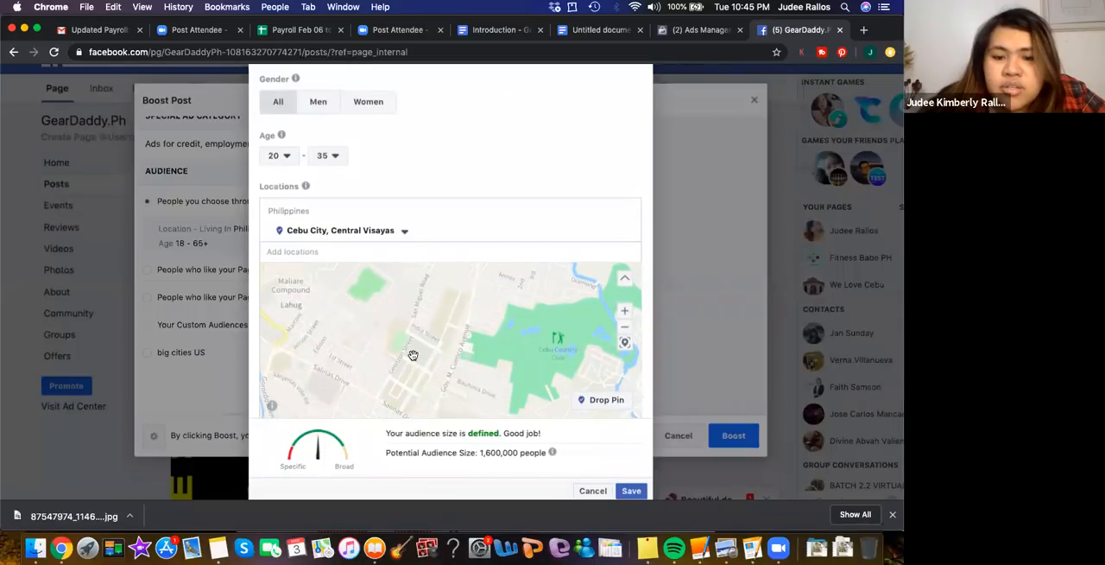
click(592, 400)
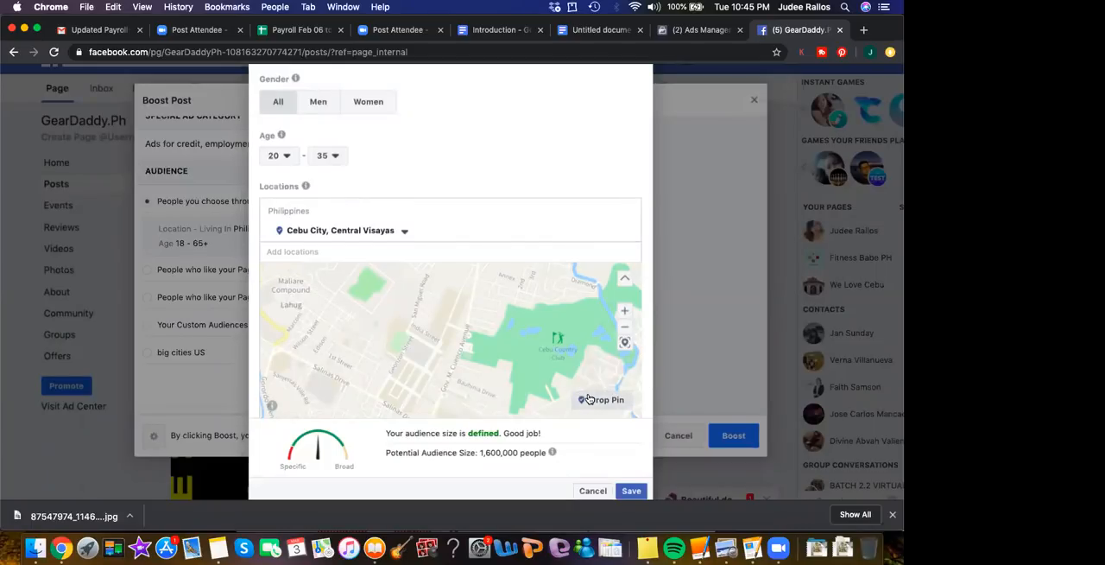
click(408, 336)
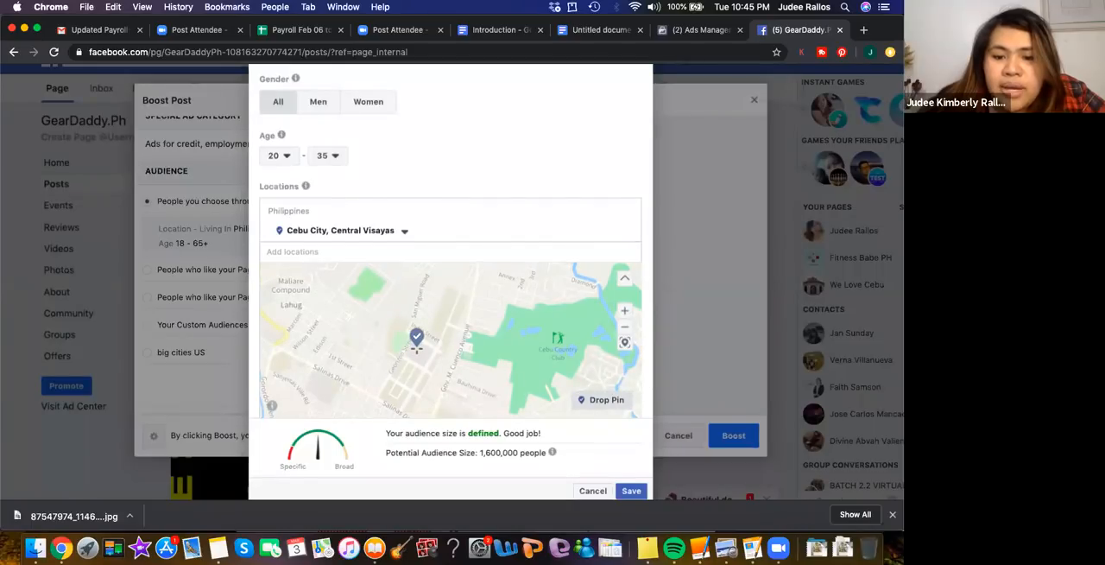
click(417, 346)
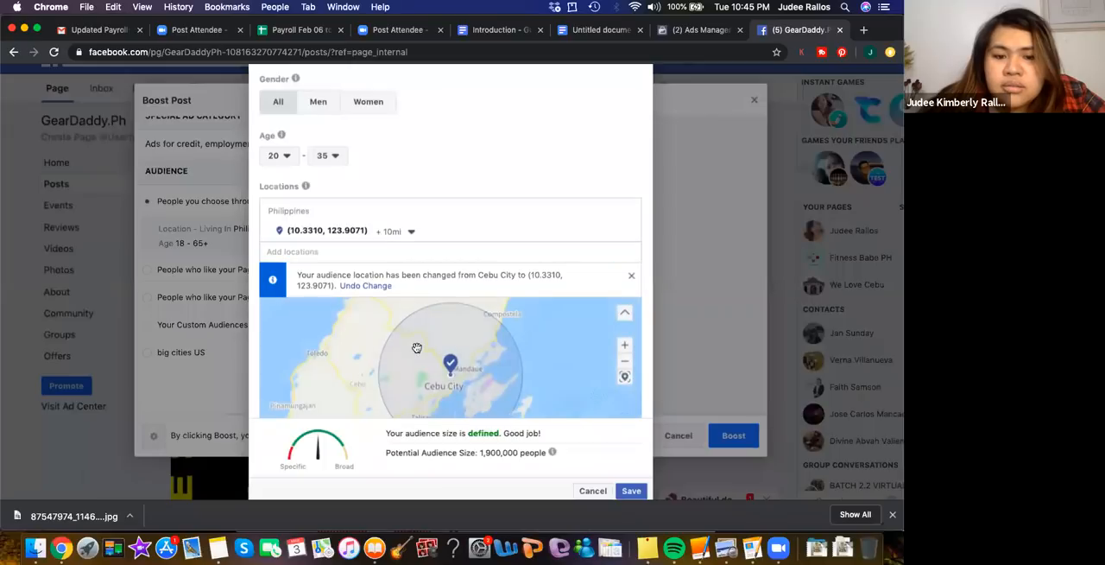
Set the radius around the dropped pin to 5 mi
click(412, 232)
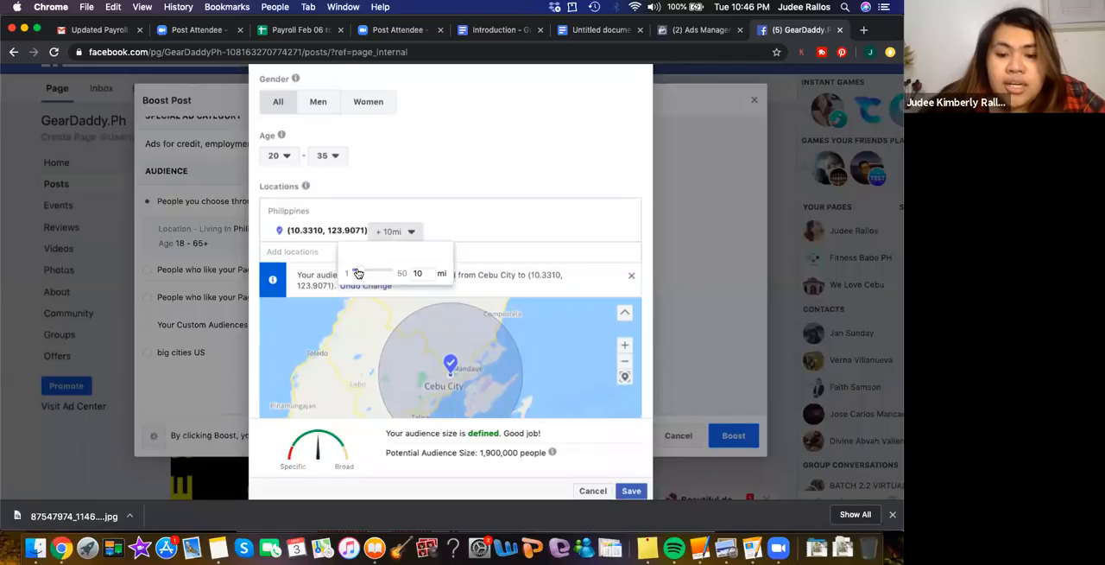
drag(358, 273, 360, 273)
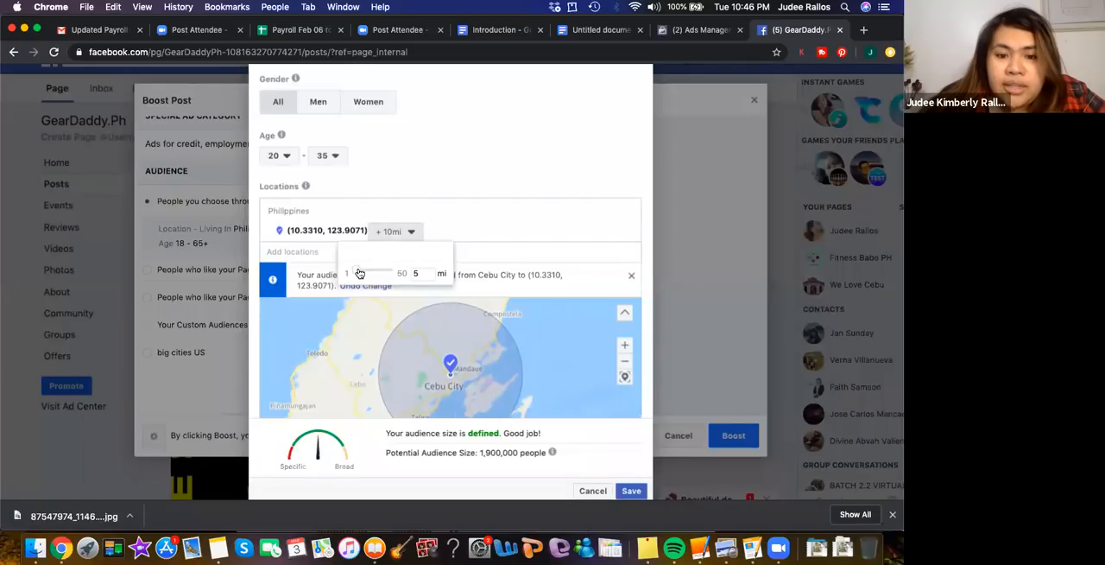
click(410, 232)
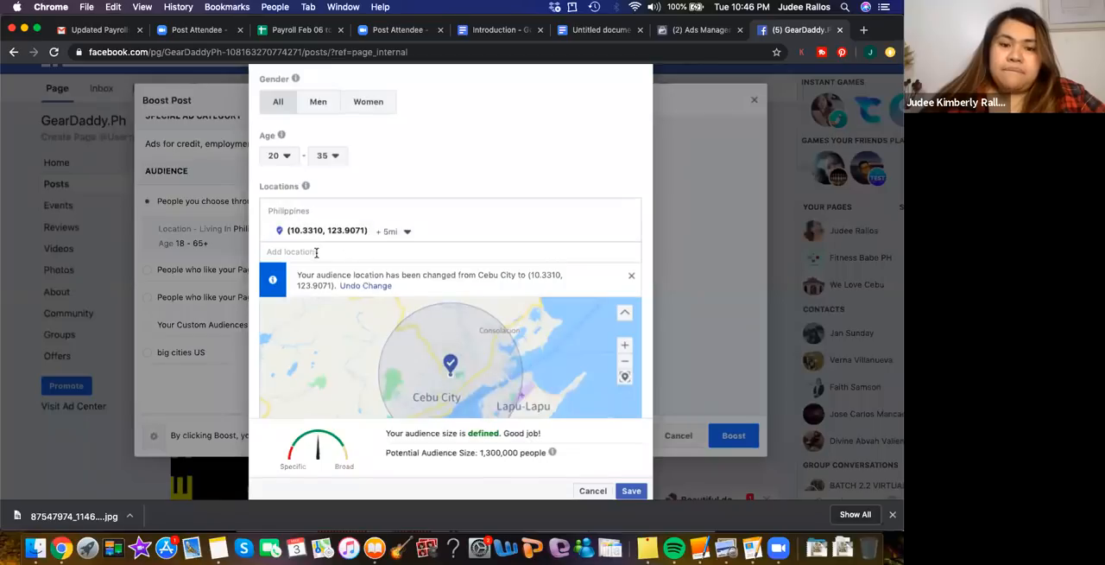
Restrict the audience's gender to Women, check the potential audience size, and save the audience
click(368, 103)
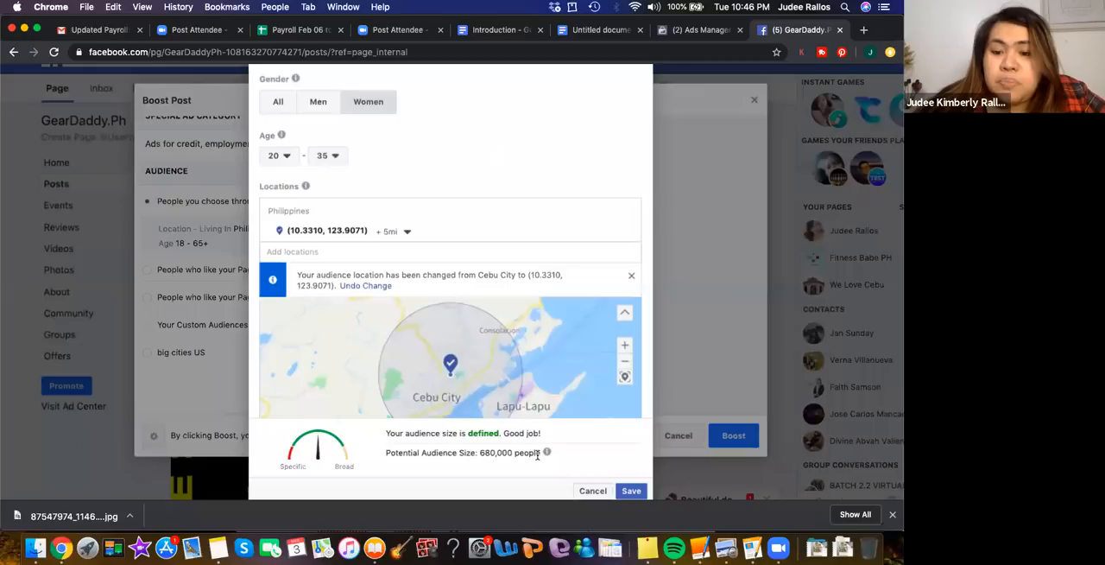
mouse_move(547, 452)
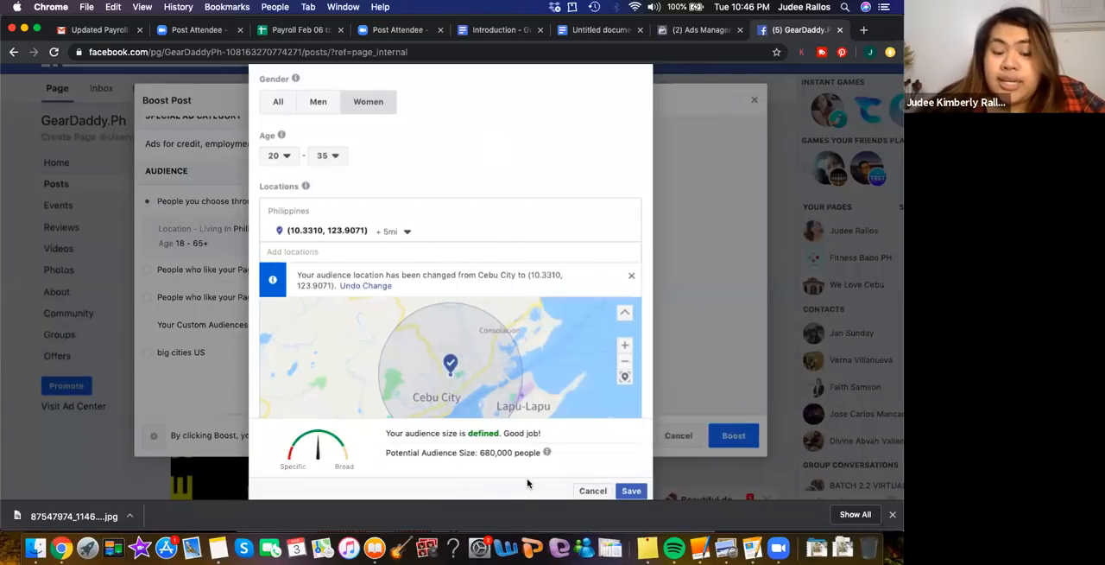
scroll(586, 475, down, 2)
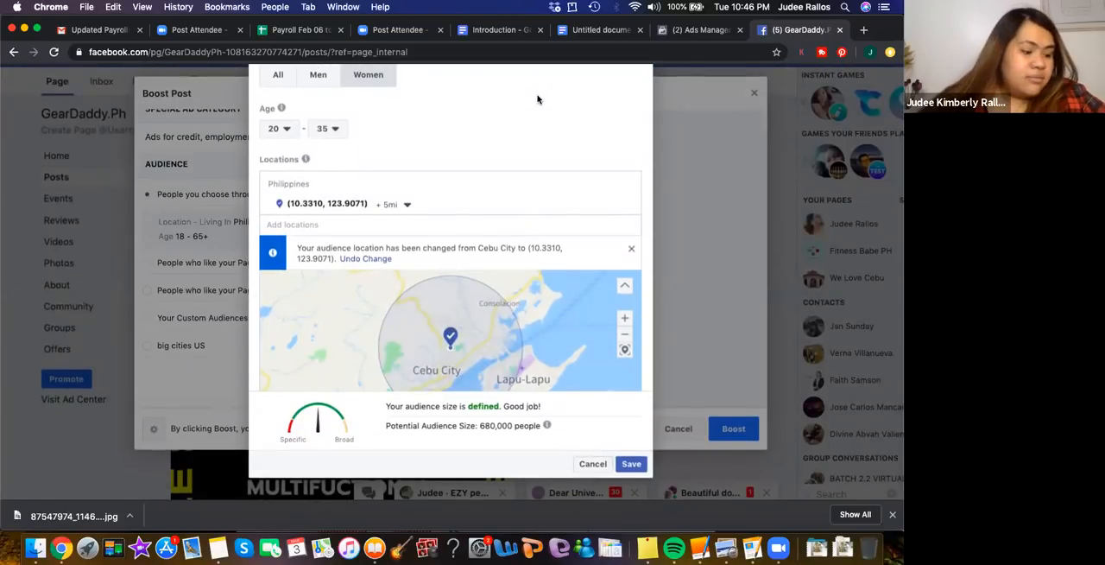
scroll(535, 97, up, 1)
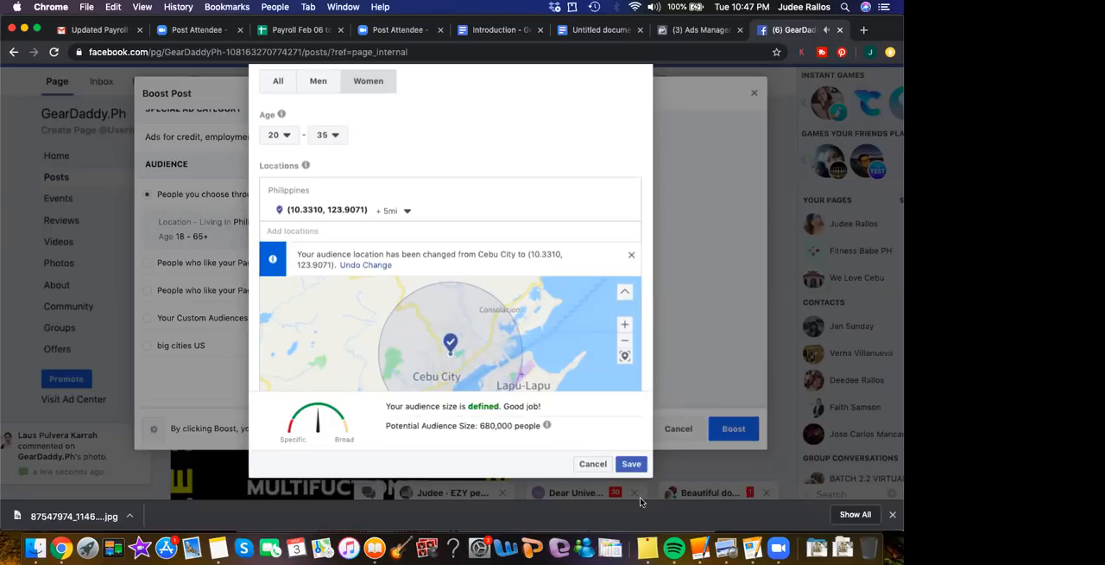
click(631, 465)
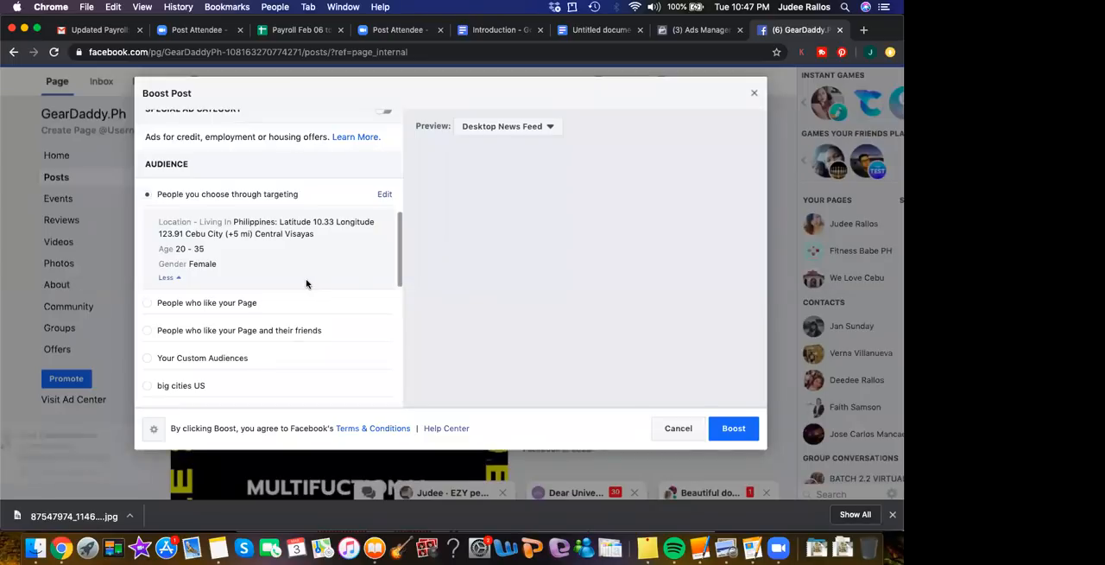
Review the boost's saved audience summary, automatic placements, and duration and budget settings
scroll(317, 328, down, 2)
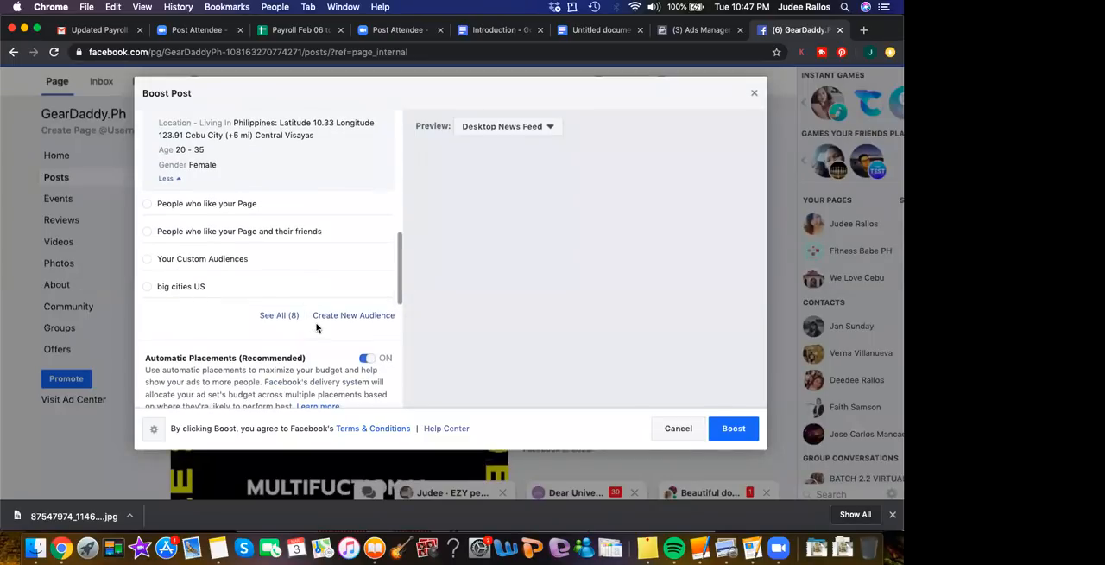
scroll(317, 328, down, 1)
scroll(311, 346, down, 2)
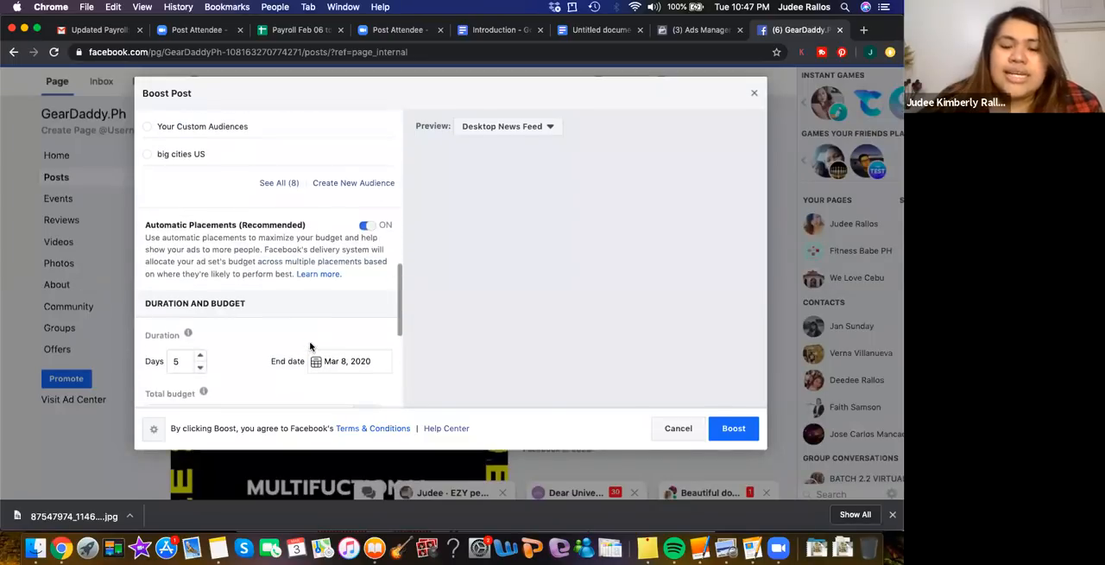
scroll(310, 346, down, 1)
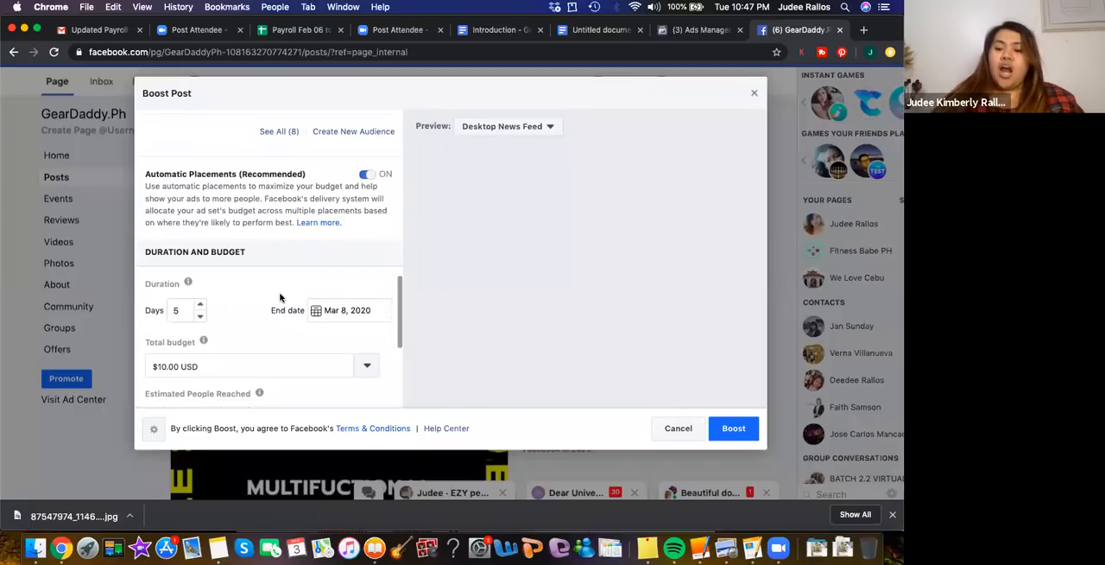
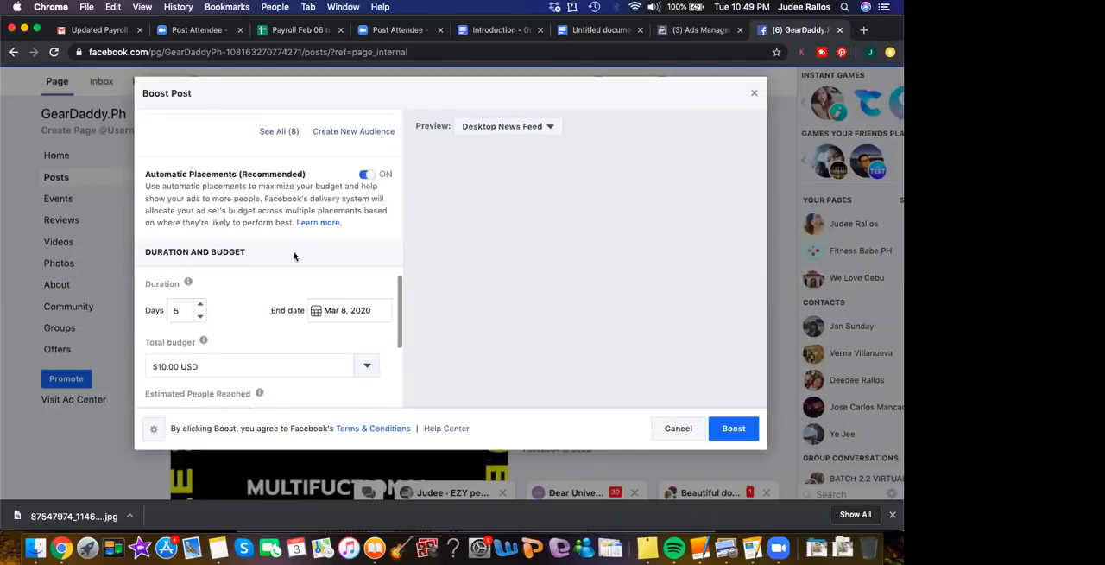
Review the boost's saved audience summary and objective, and check the available post button options
scroll(298, 259, up, 5)
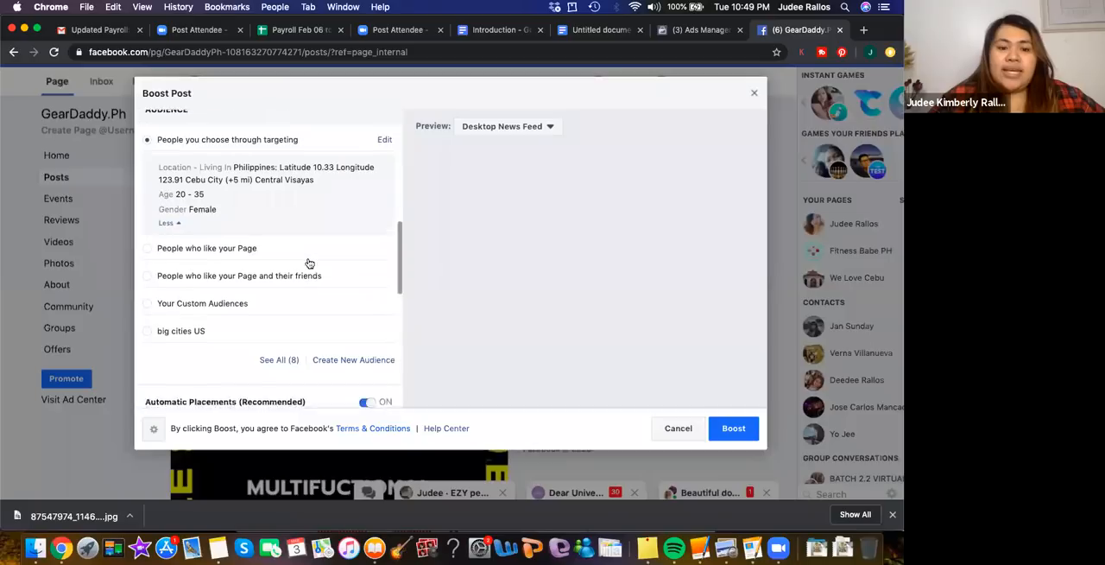
scroll(320, 207, up, 1)
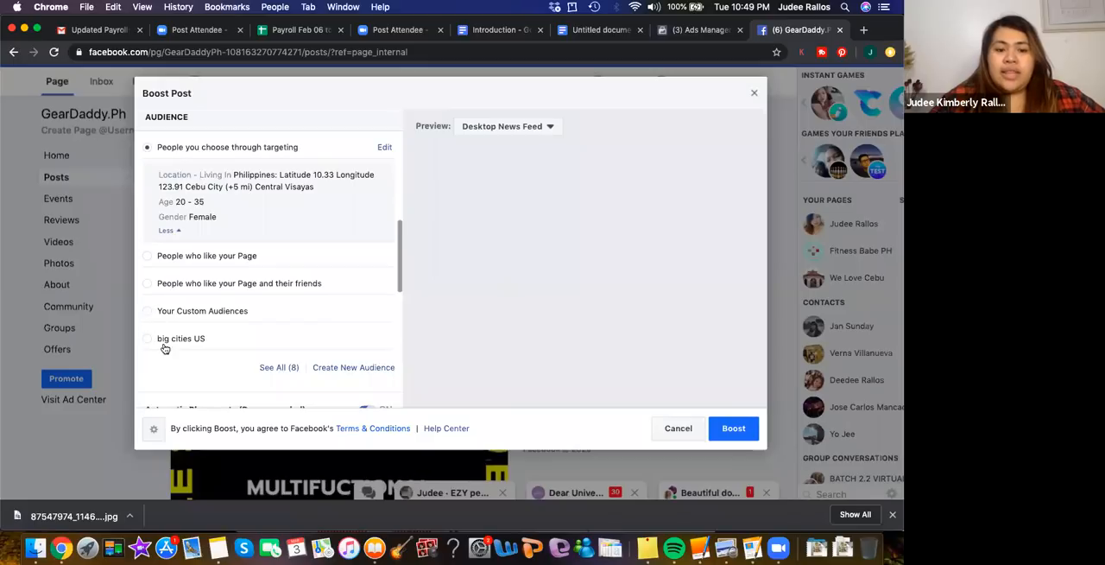
scroll(186, 356, down, 3)
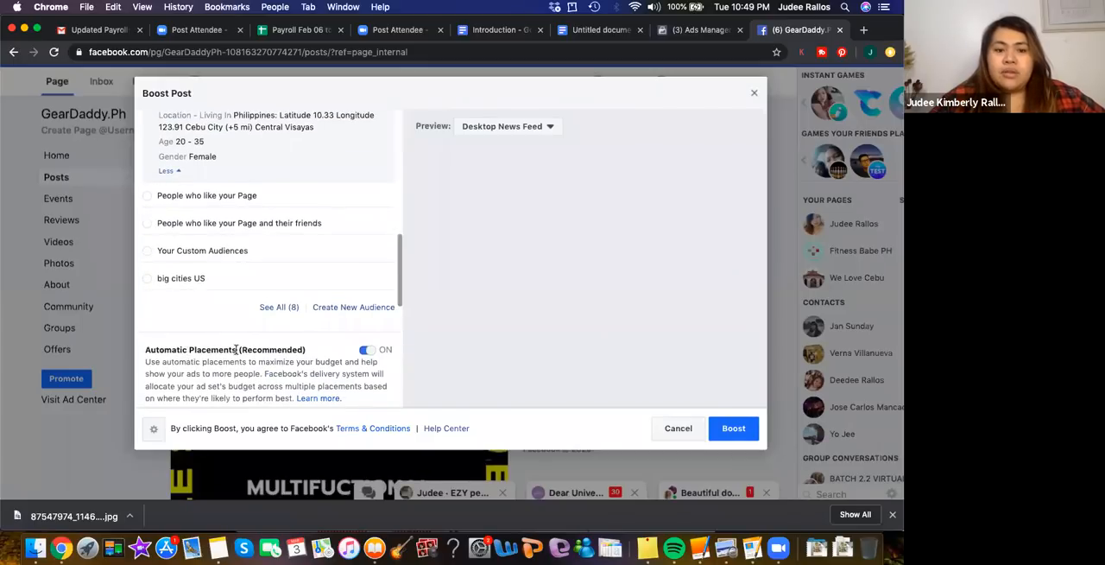
scroll(235, 352, up, 3)
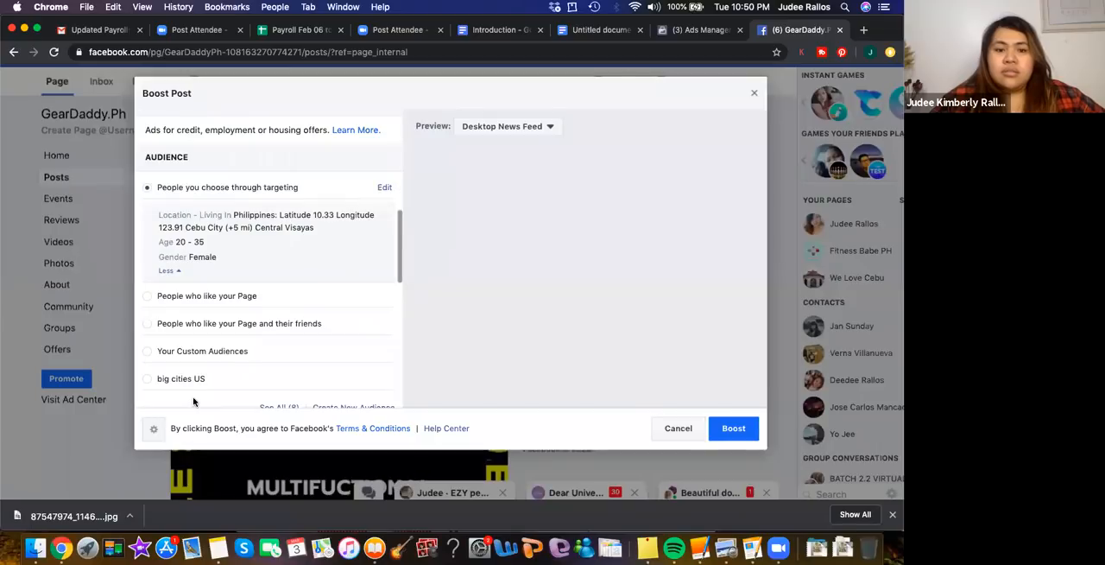
scroll(194, 402, up, 3)
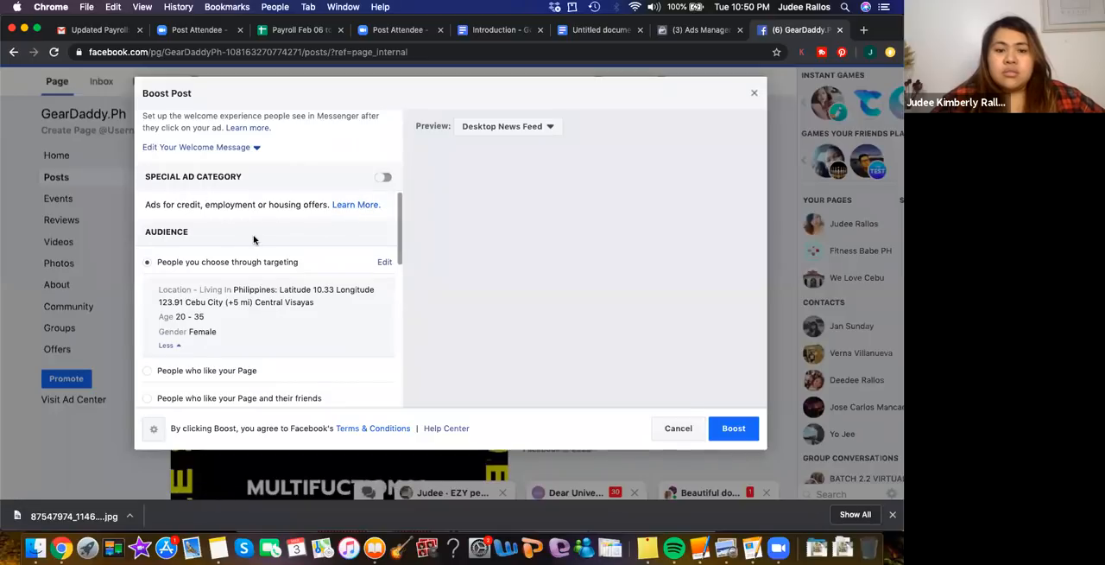
scroll(255, 239, up, 3)
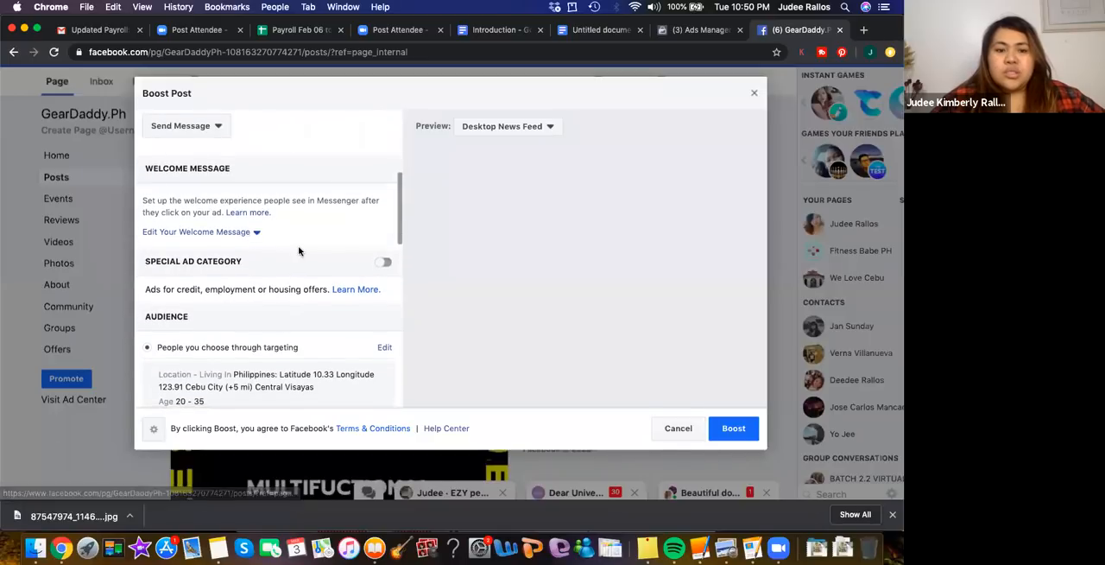
scroll(299, 251, up, 4)
scroll(299, 250, up, 5)
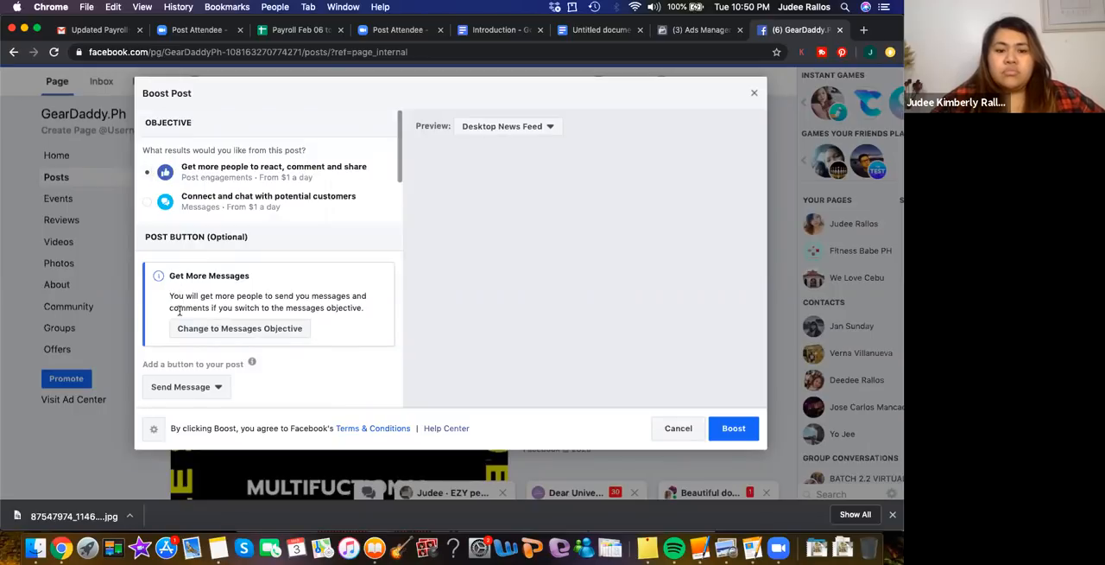
click(203, 390)
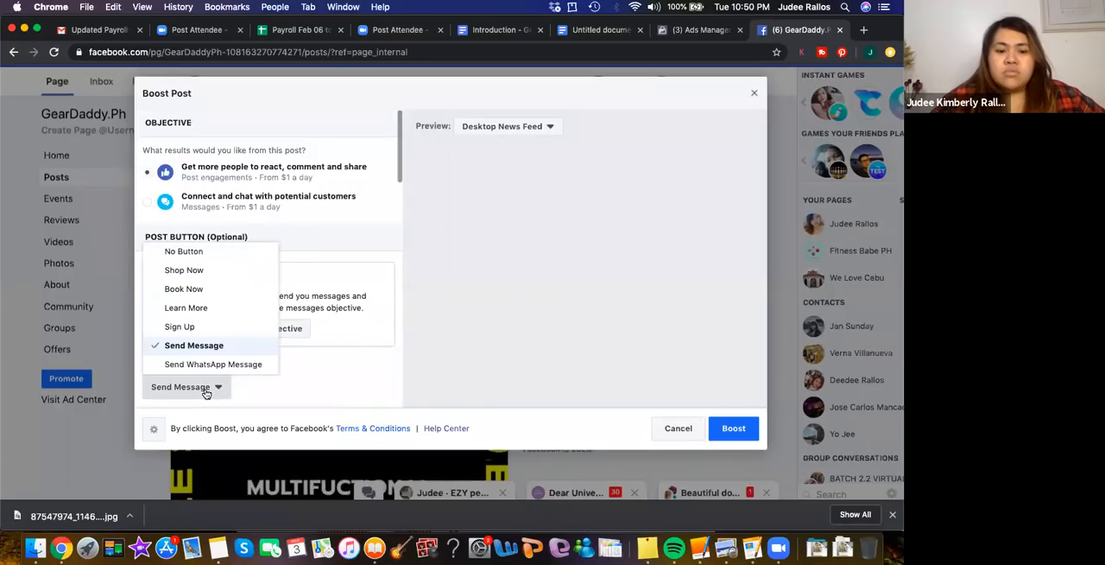
click(323, 359)
Expand the welcome message settings and review the greeting and suggested questions
scroll(324, 359, down, 3)
scroll(324, 359, down, 2)
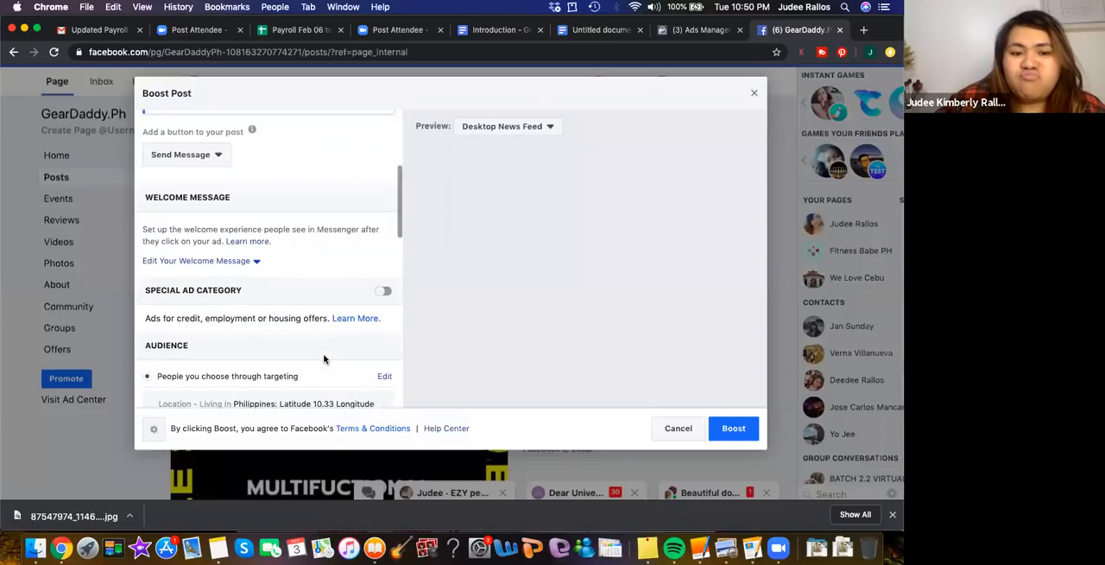
scroll(322, 360, down, 1)
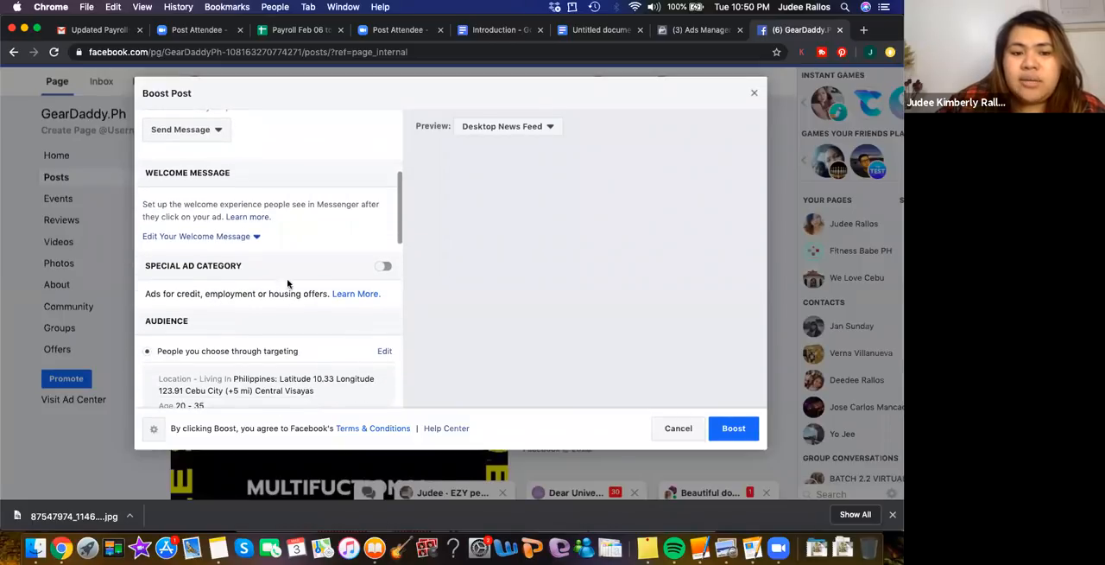
click(247, 237)
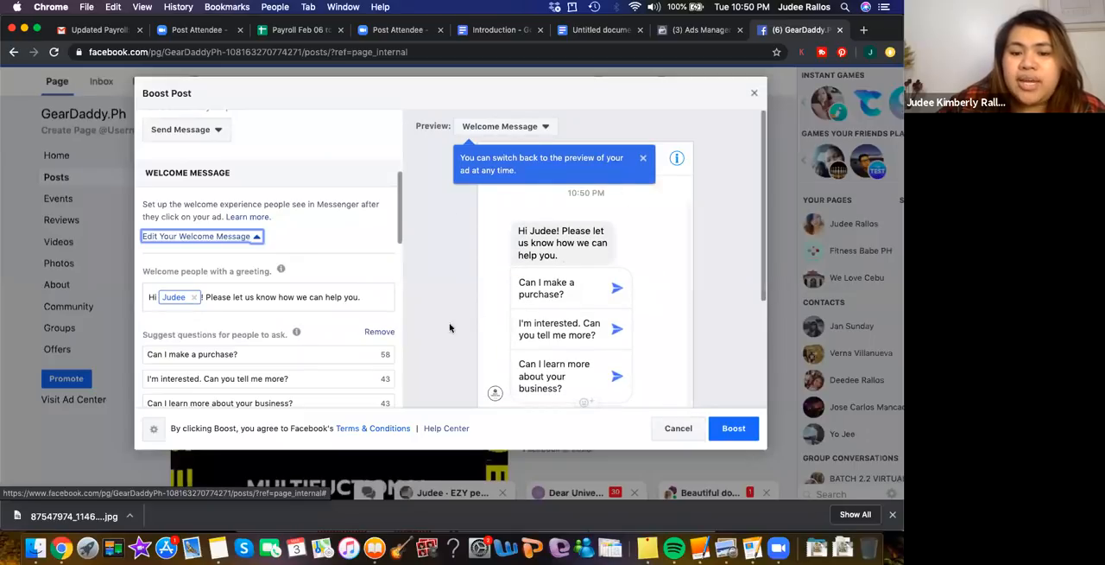
scroll(285, 364, down, 1)
scroll(285, 363, down, 4)
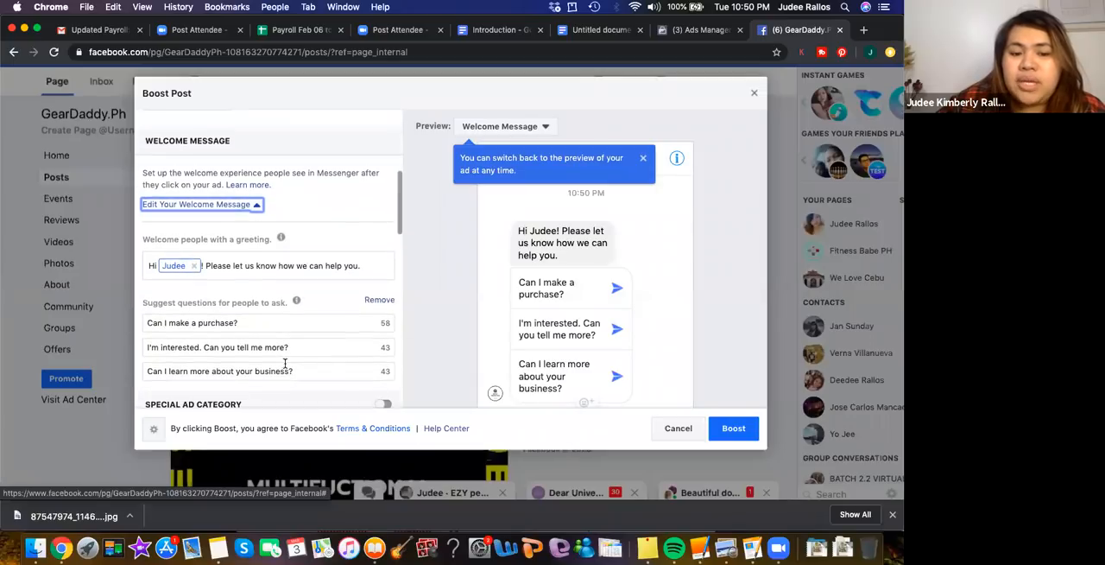
scroll(285, 364, down, 15)
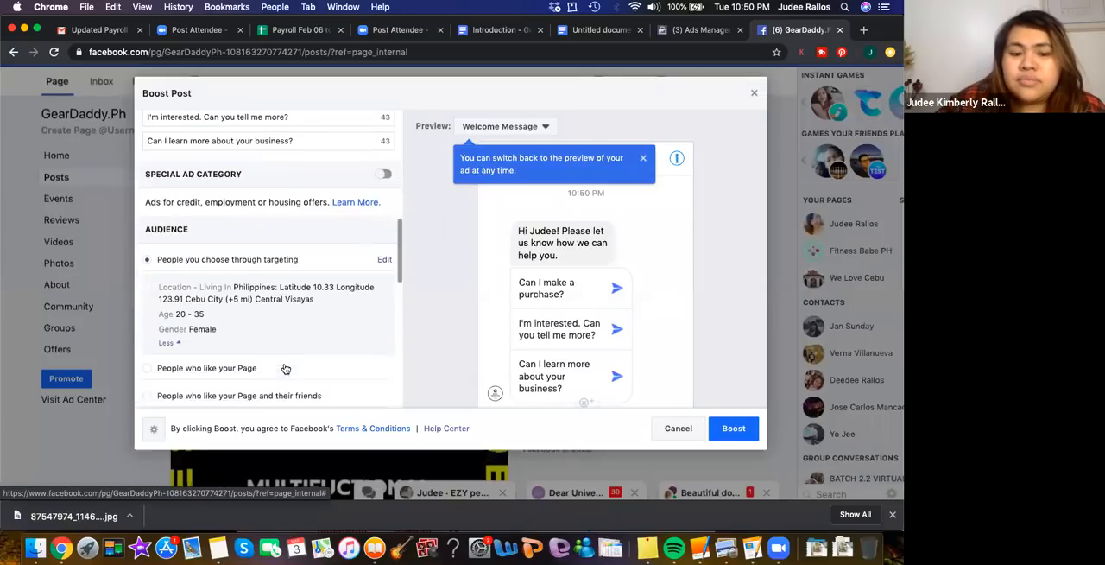
Set the boost's total budget to the preset $5.00 USD
scroll(285, 364, down, 10)
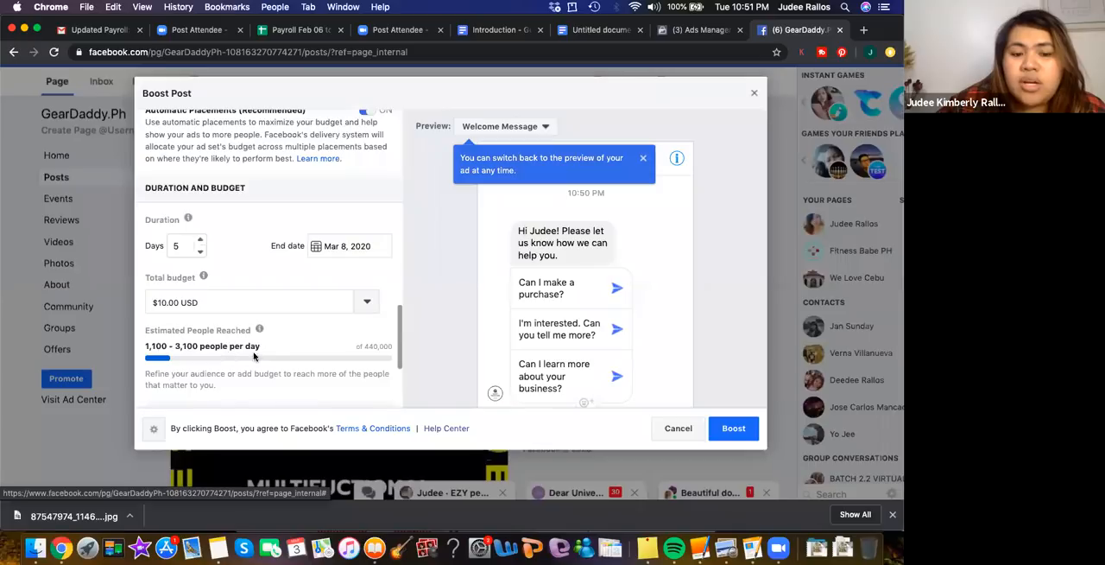
click(366, 304)
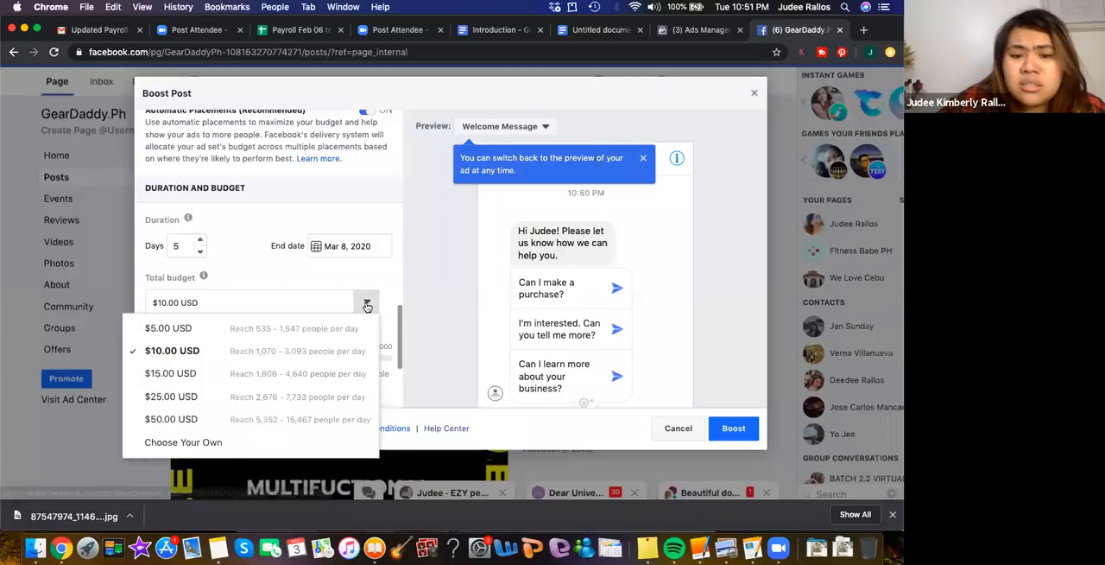
click(253, 333)
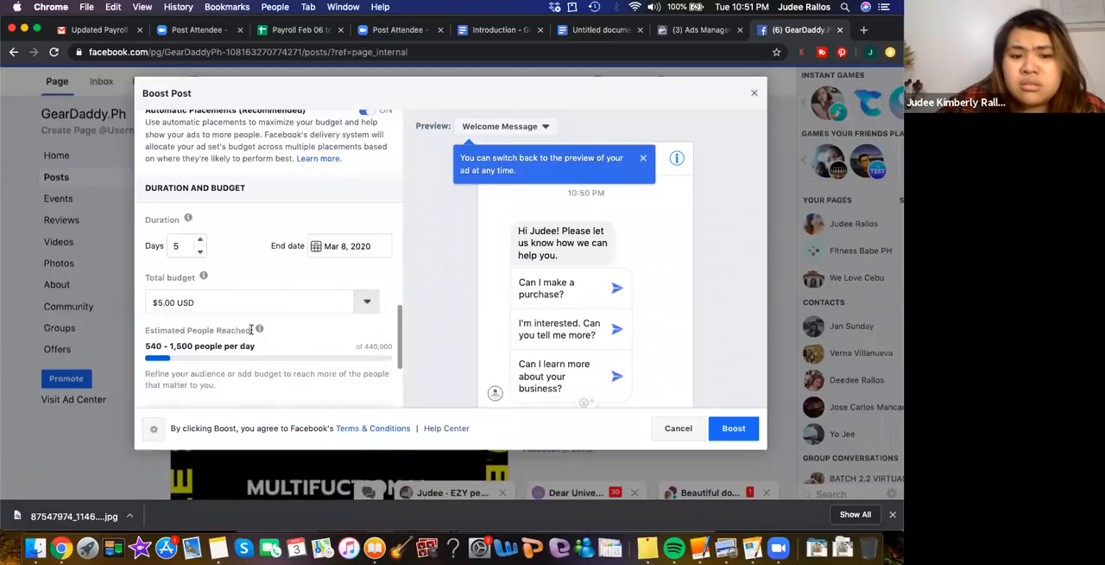
Choose a custom total budget and set it to $1.00 USD
click(341, 301)
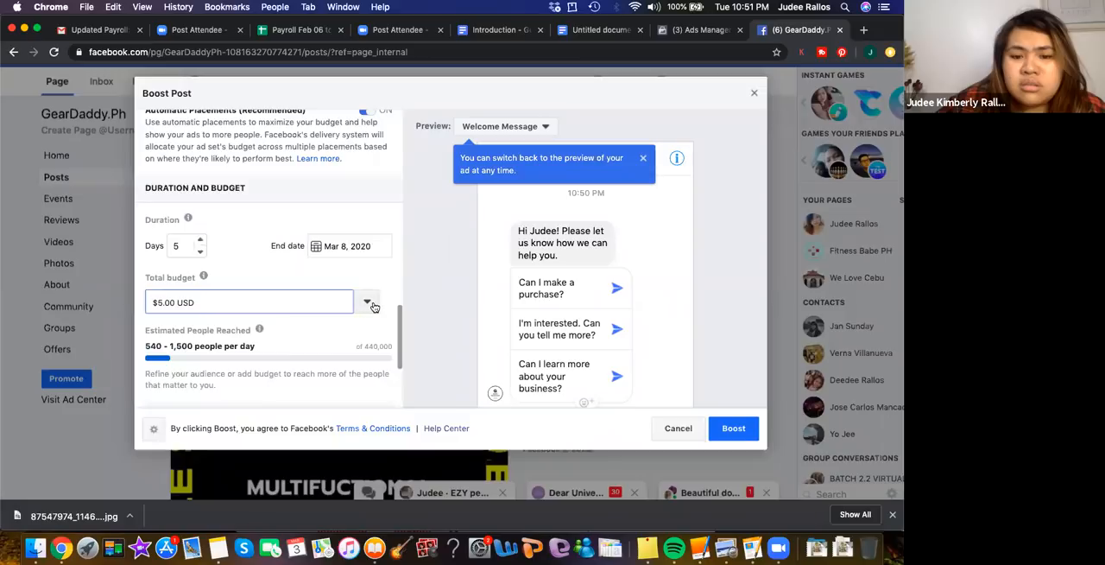
click(367, 302)
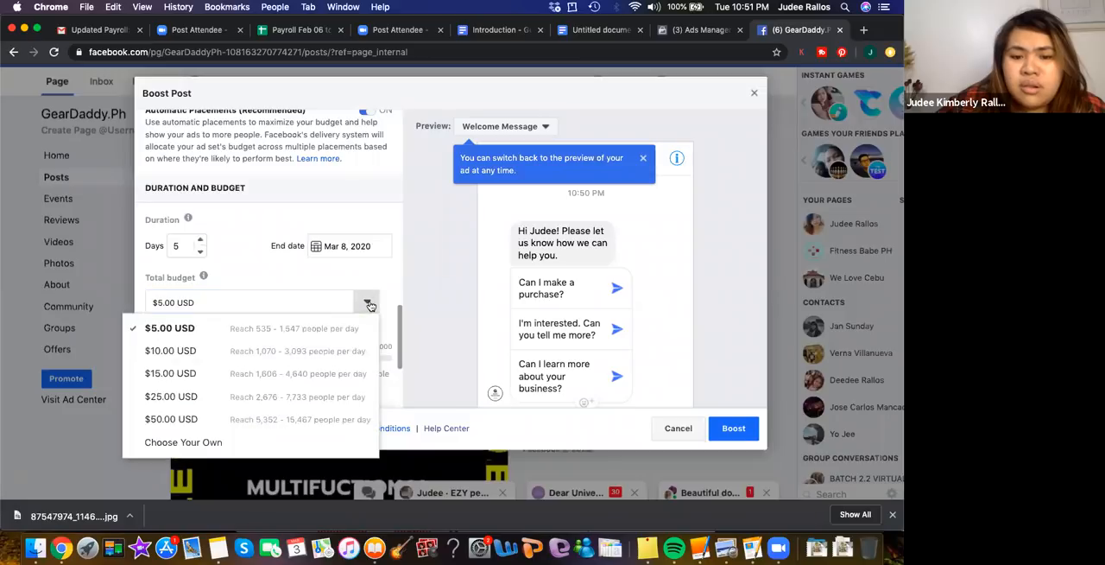
click(190, 445)
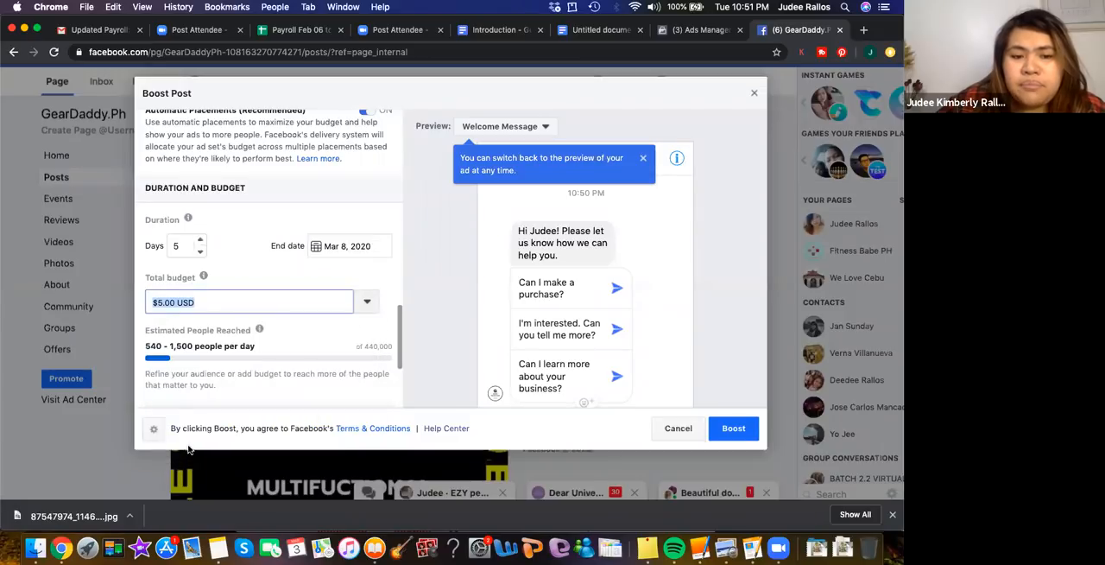
click(166, 301)
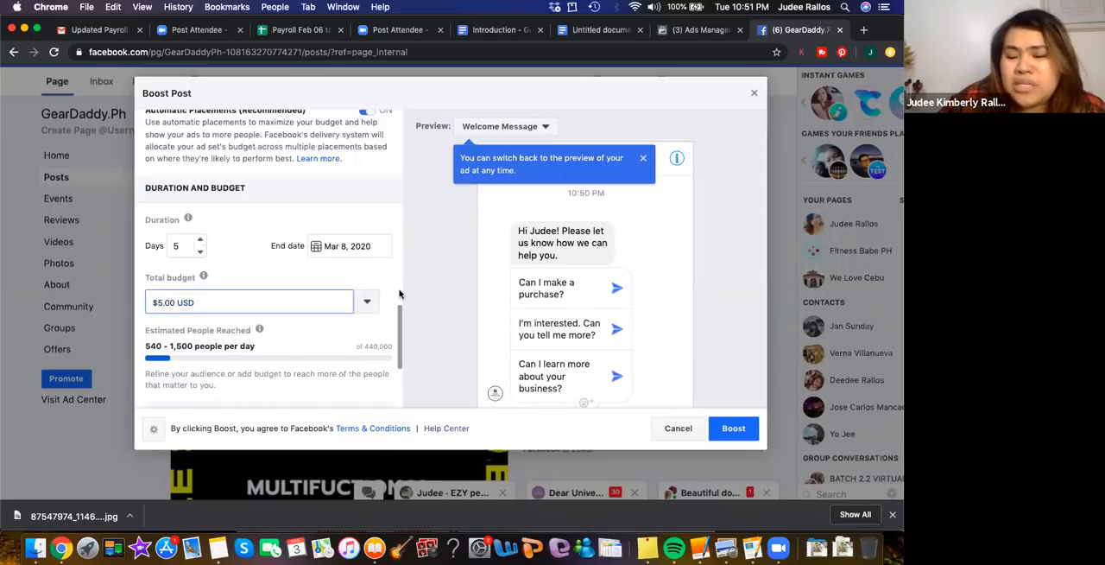
key(BackSpace)
key(BackSpace)
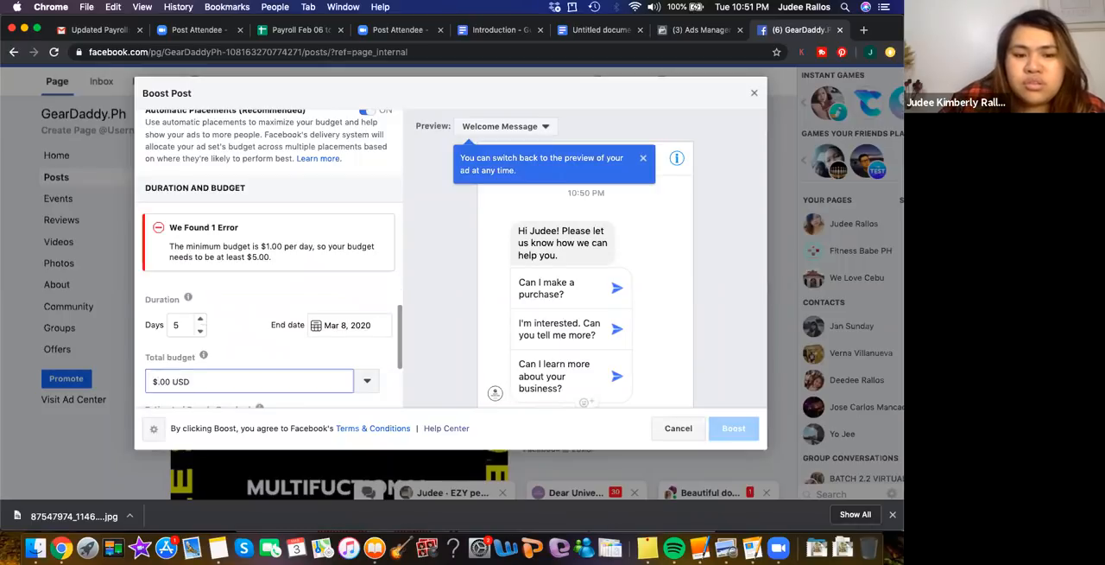
text(1)
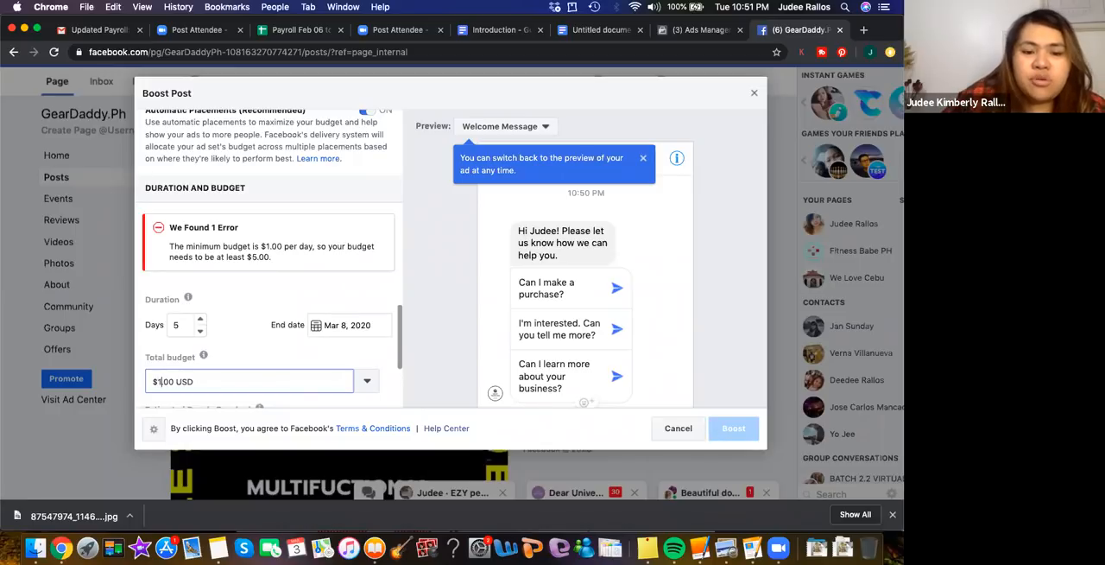
text(.)
click(317, 353)
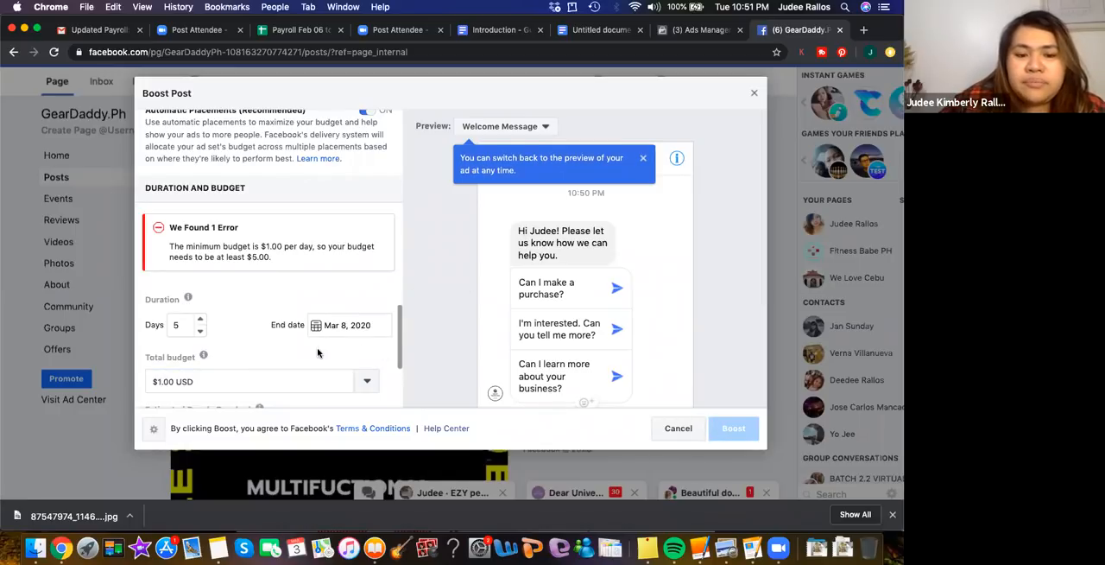
Check the budget requirement and daily spend estimate, and set the total budget to the preset $10.00 USD
scroll(316, 352, down, 3)
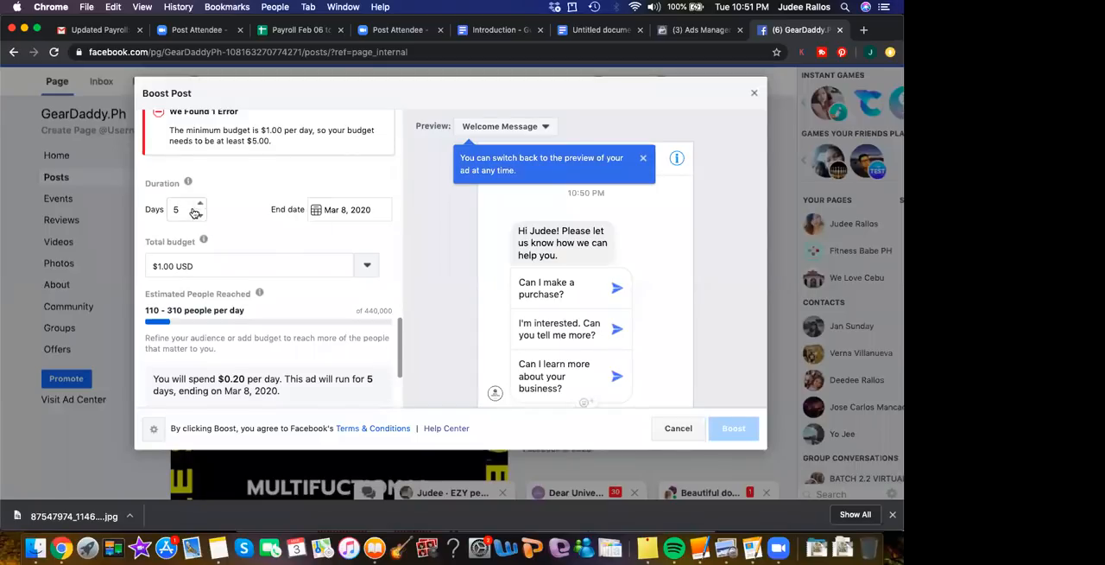
scroll(280, 197, up, 3)
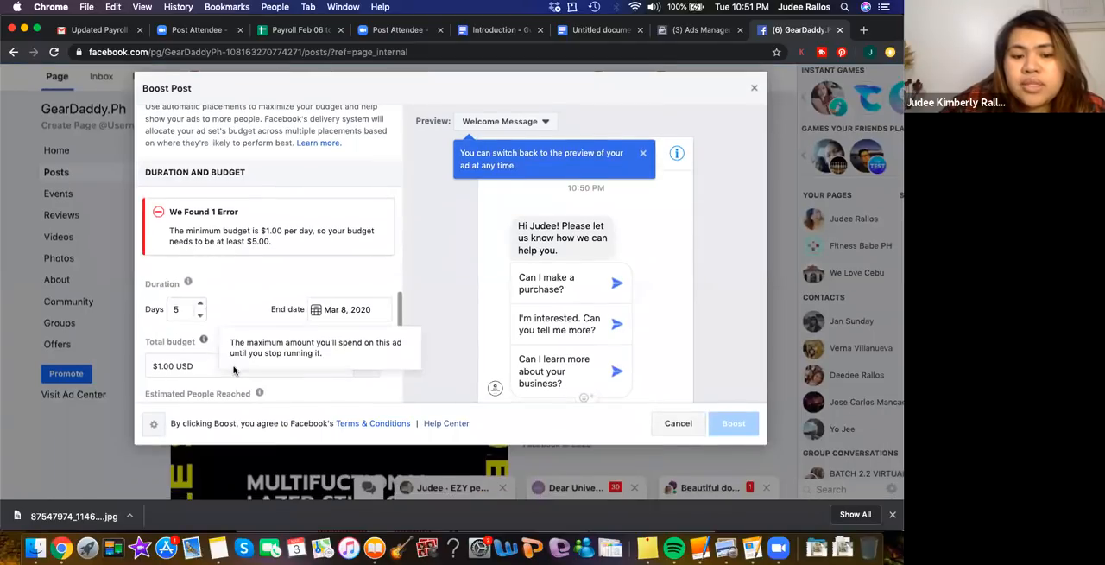
scroll(227, 324, down, 5)
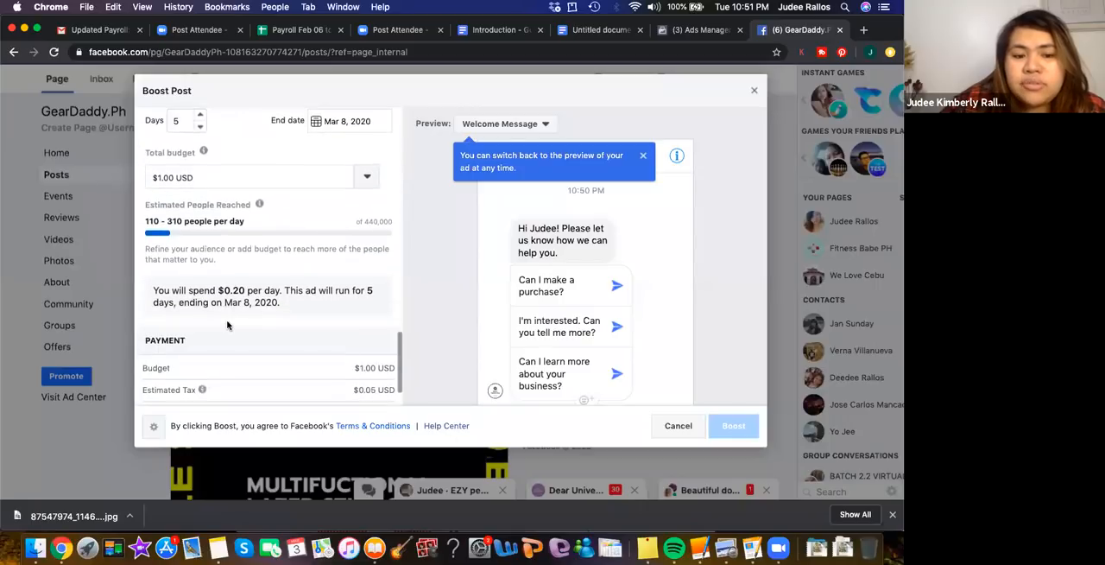
scroll(227, 324, down, 2)
scroll(228, 325, up, 6)
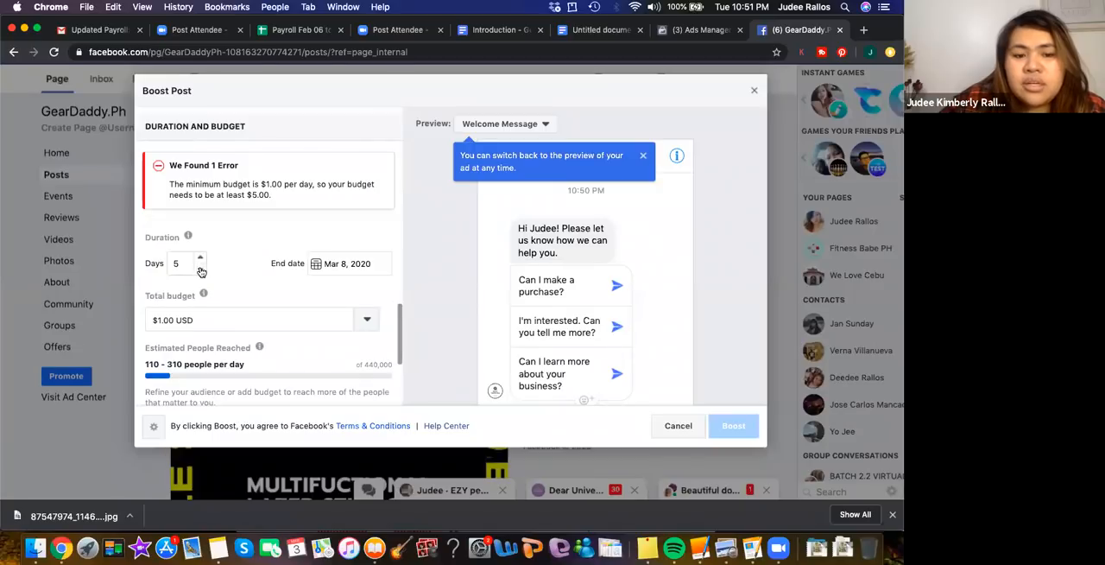
click(367, 321)
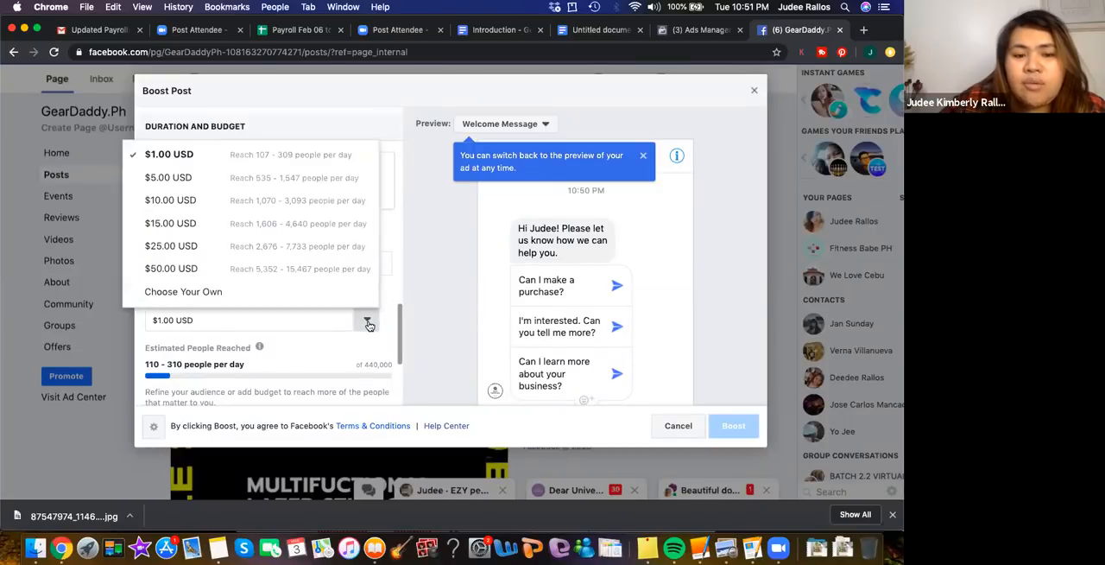
click(251, 211)
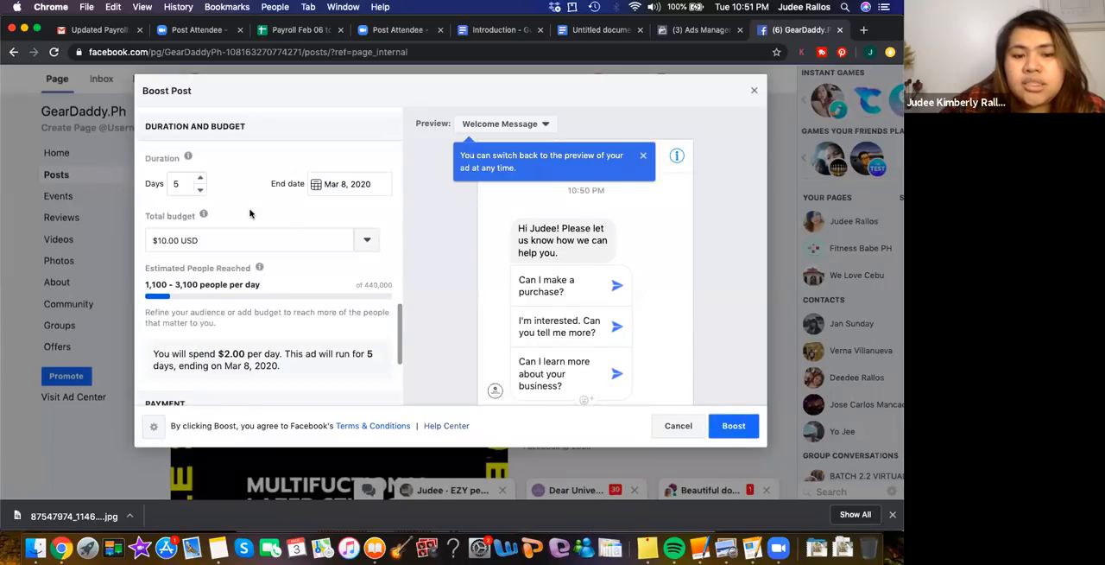
Try a 3-day duration for the boost, and set the duration to 4 days
click(200, 190)
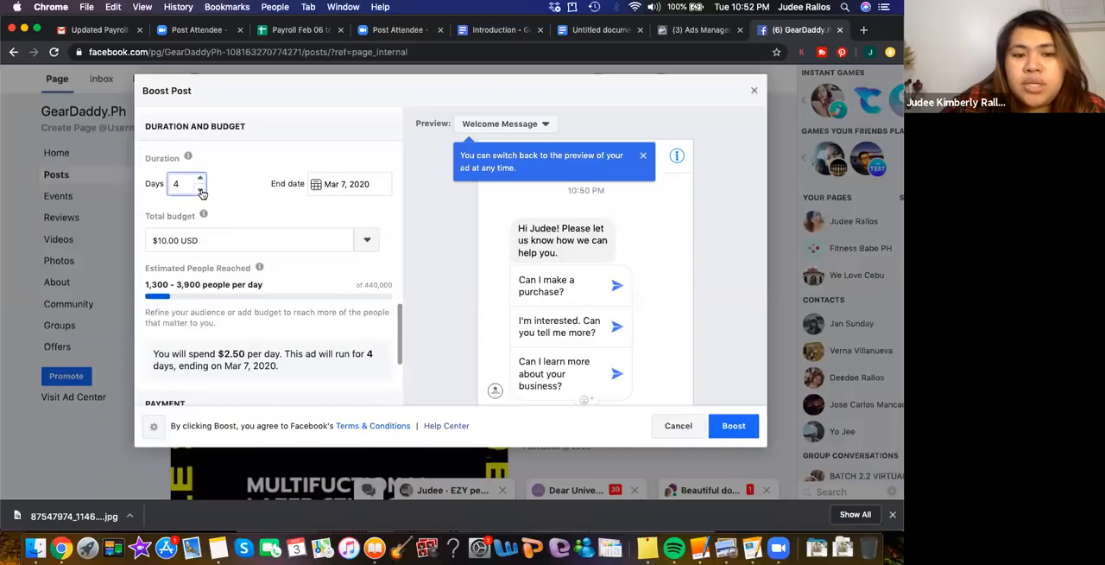
click(201, 190)
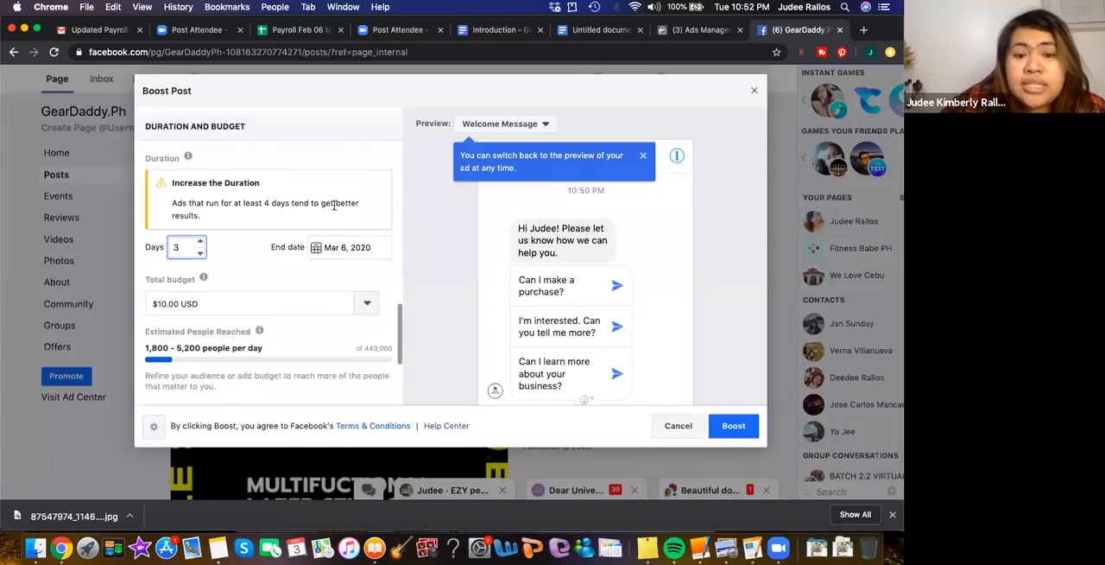
click(198, 242)
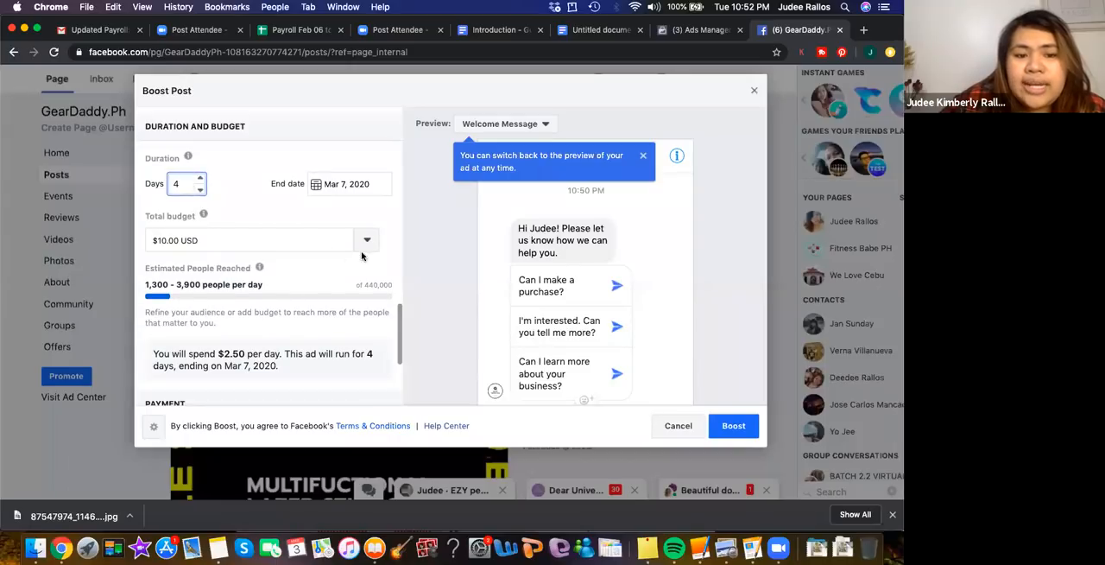
click(251, 208)
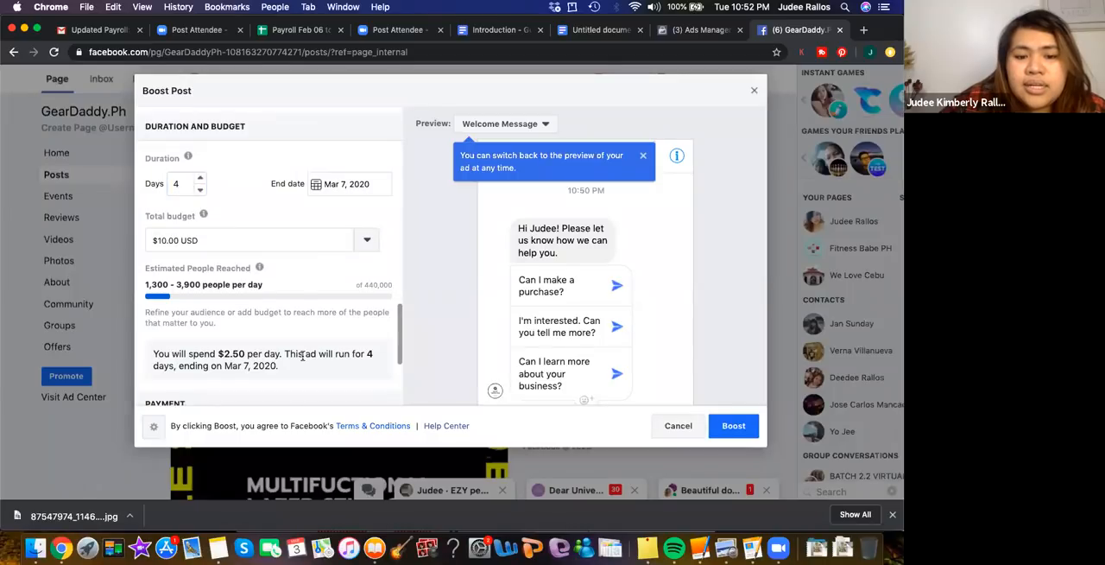
Choose a custom total budget for the boost and set it to $20.00 USD
scroll(302, 356, down, 2)
scroll(302, 358, up, 2)
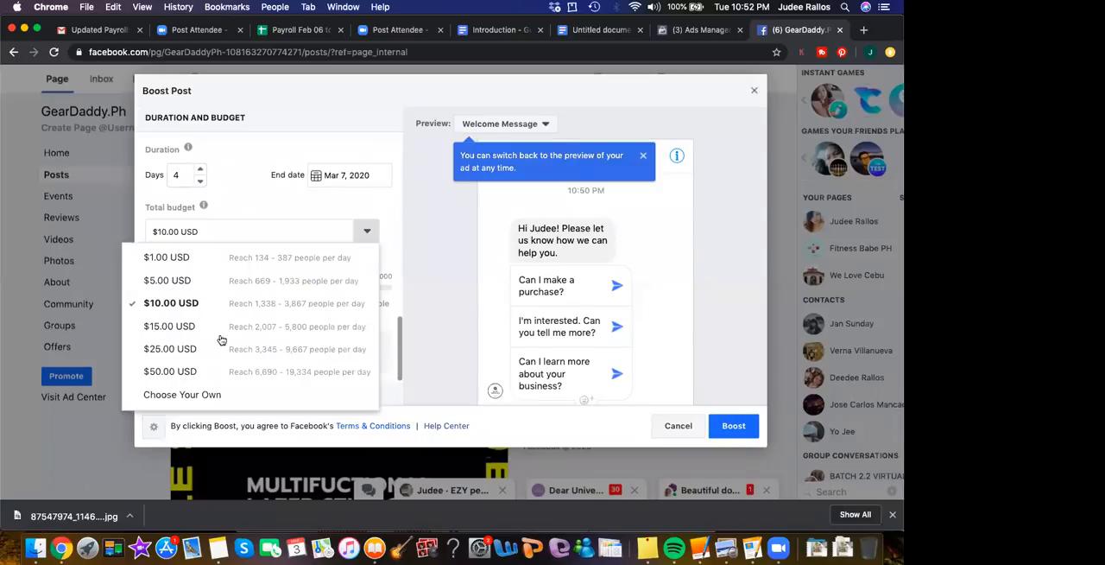
click(199, 397)
click(160, 233)
key(BackSpace)
text(2)
click(282, 207)
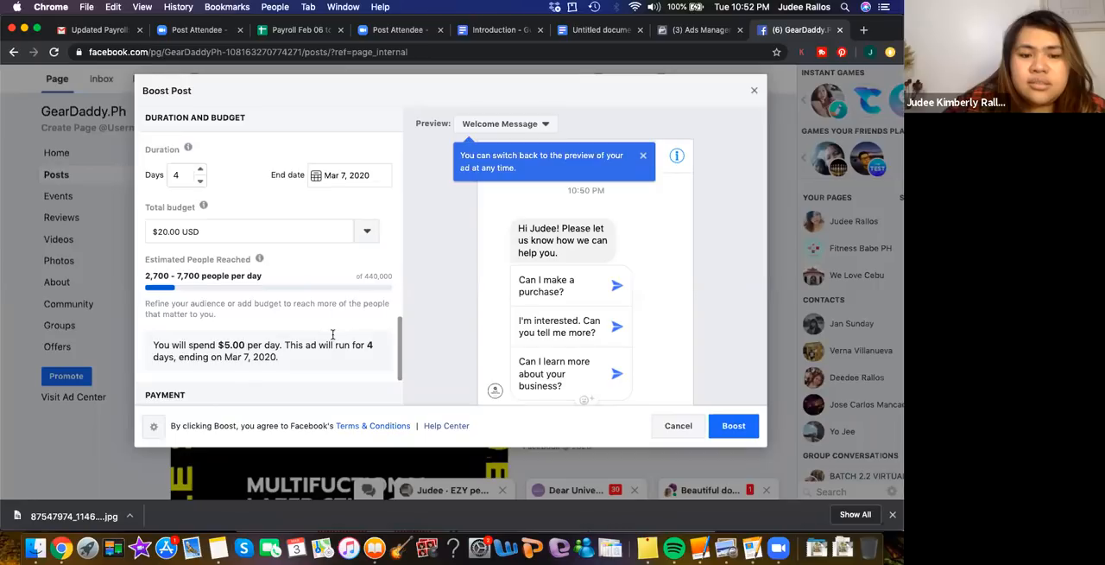
Check the payment summary and the estimated tax explanation, and set the boost's total budget to $19.00 USD
scroll(329, 343, down, 5)
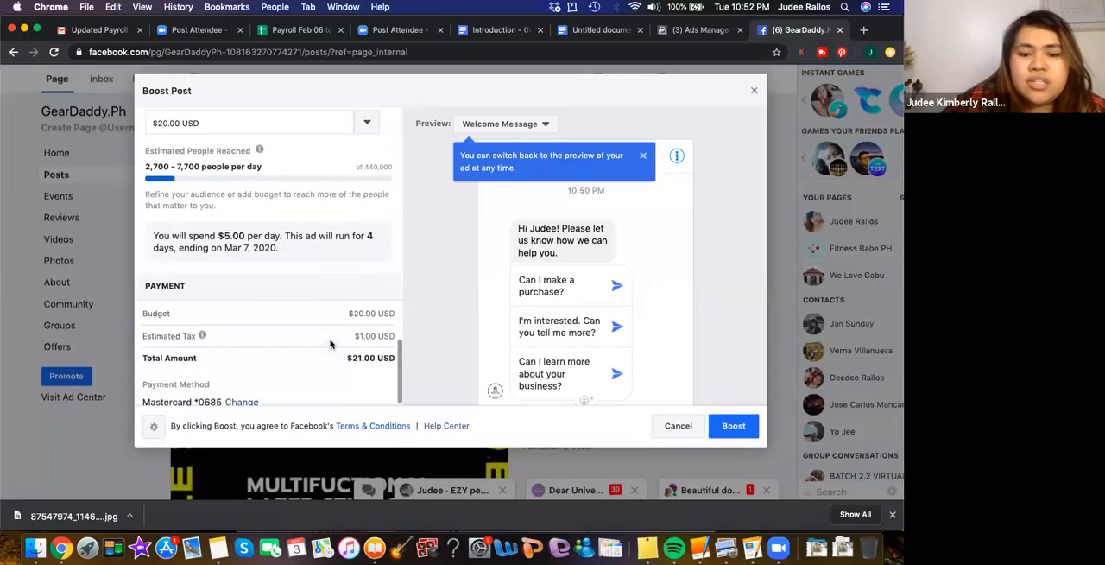
mouse_move(204, 328)
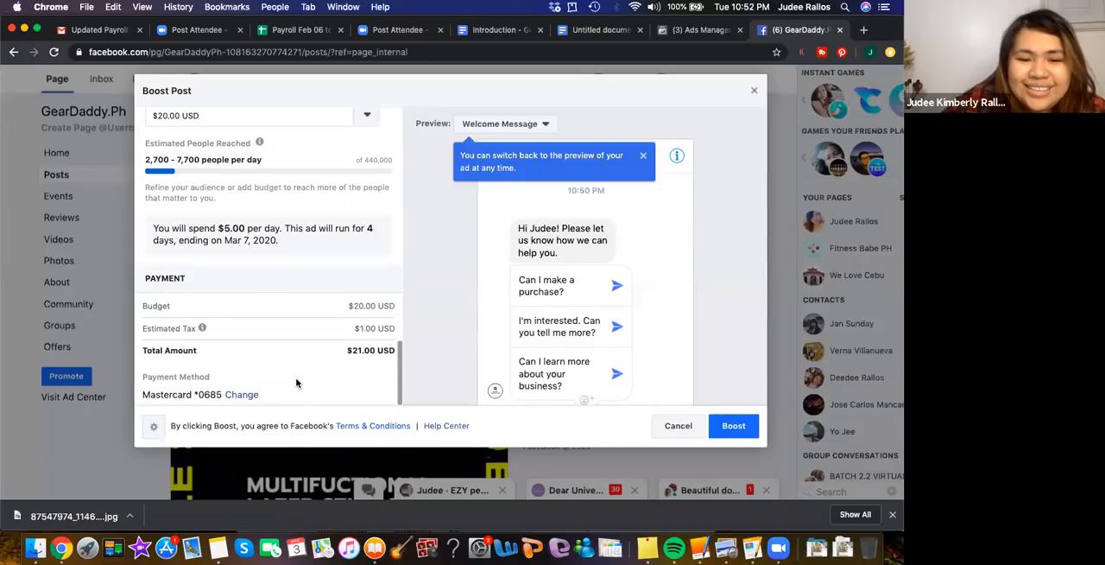
scroll(296, 382, down, 1)
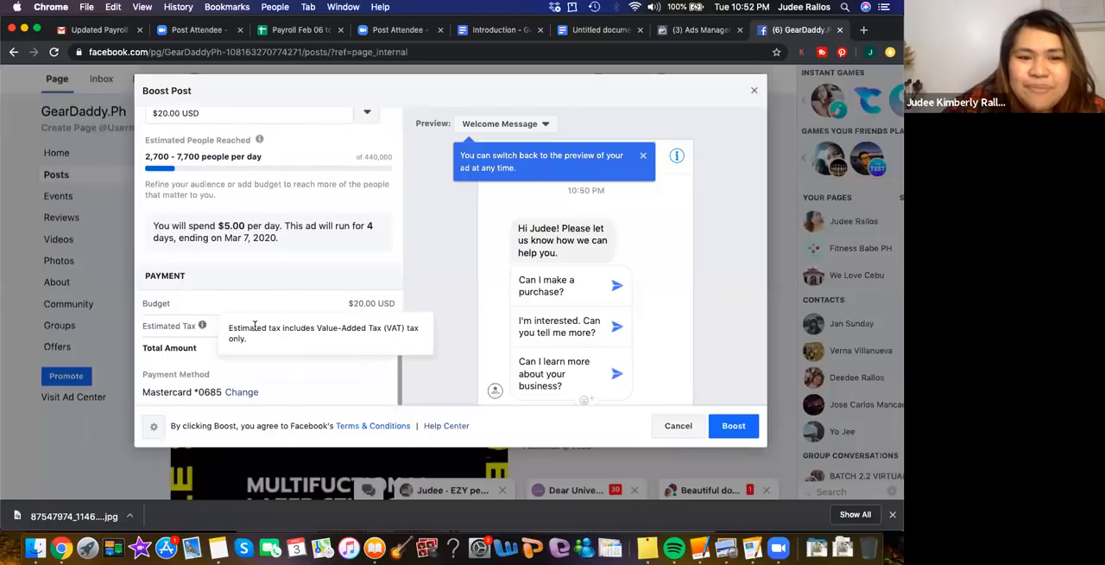
scroll(259, 324, up, 1)
scroll(270, 260, up, 2)
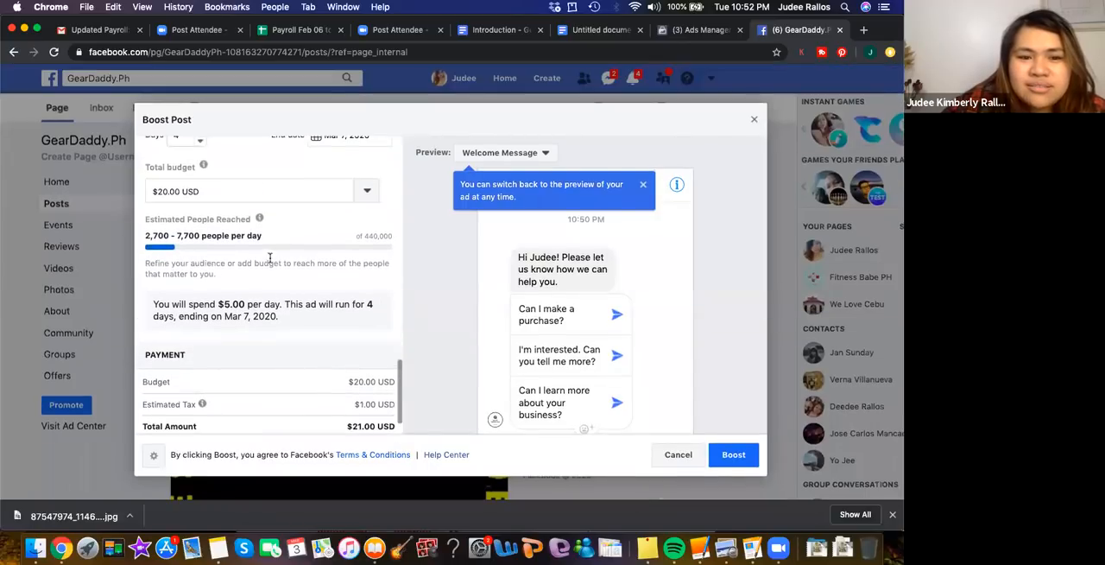
click(164, 192)
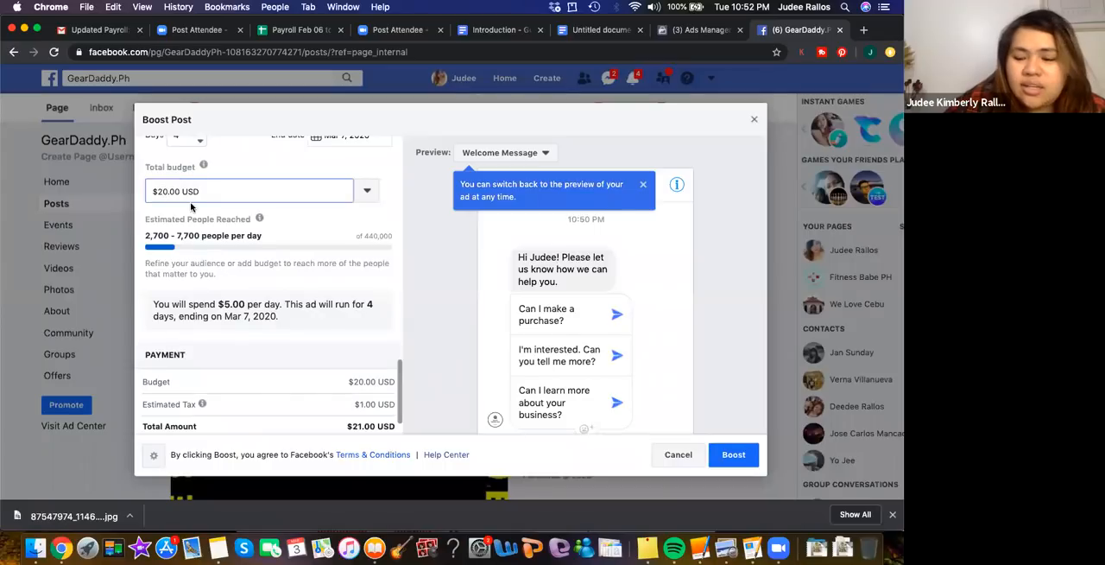
key(BackSpace)
text(19)
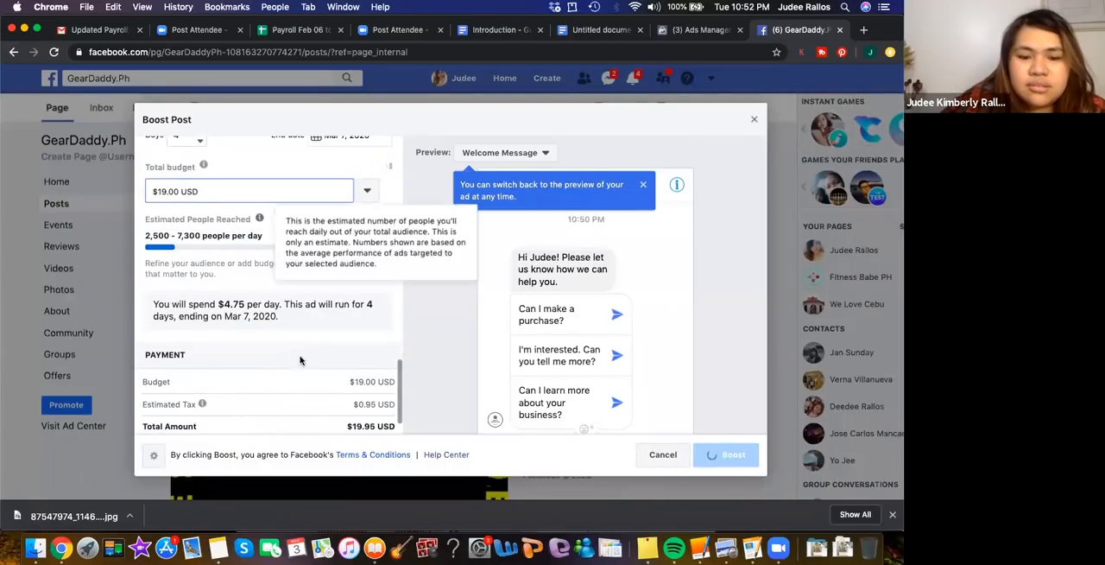
scroll(301, 360, down, 2)
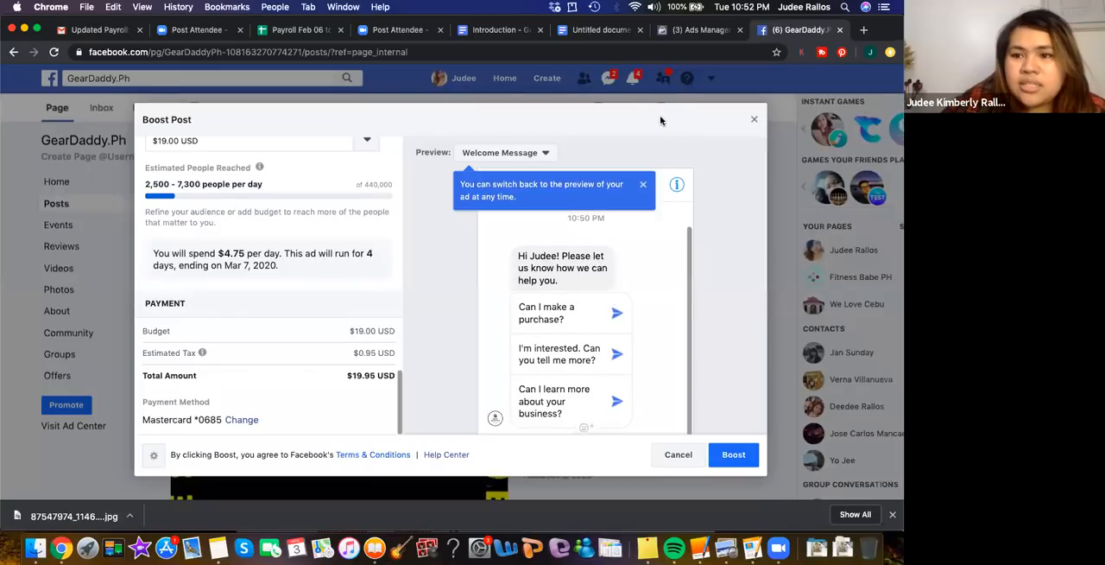
Submit the boost and confirm the ad account information with Dubai as the emirate, leaving the VAT ID blank
drag(437, 162, 713, 213)
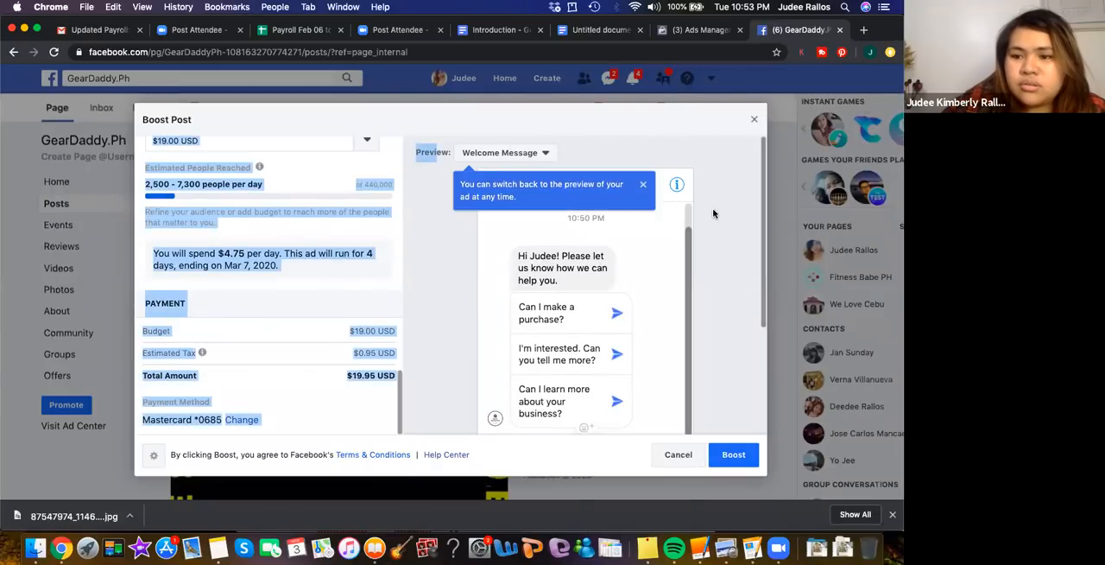
click(588, 114)
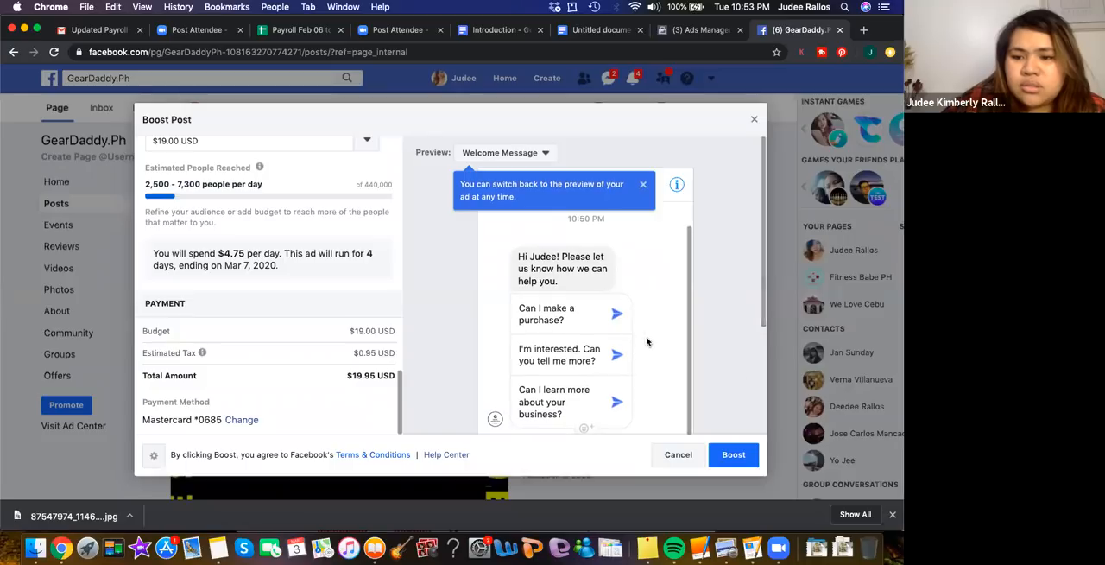
scroll(740, 370, down, 3)
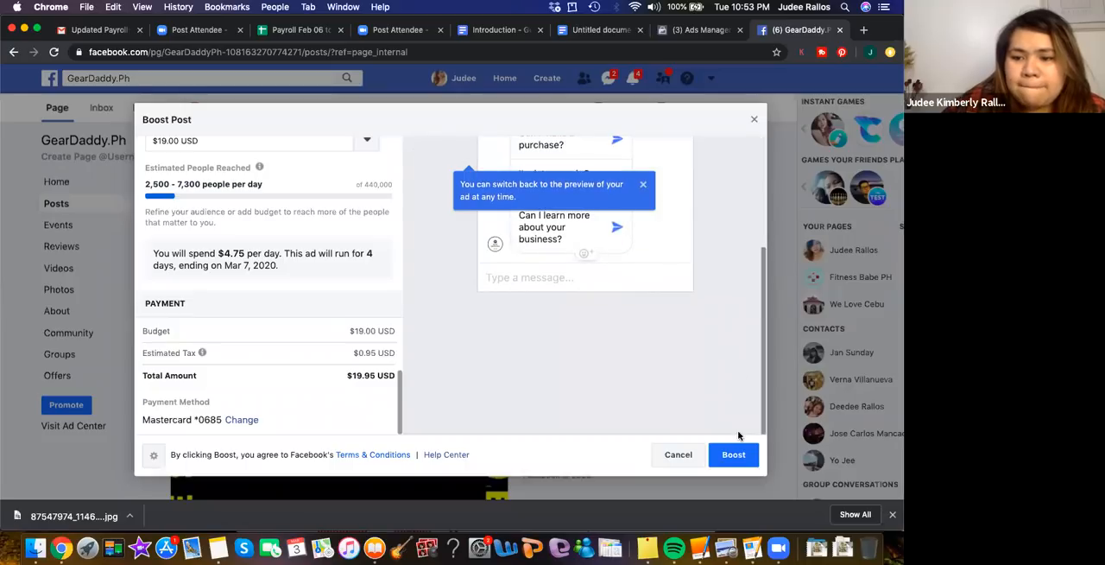
click(730, 458)
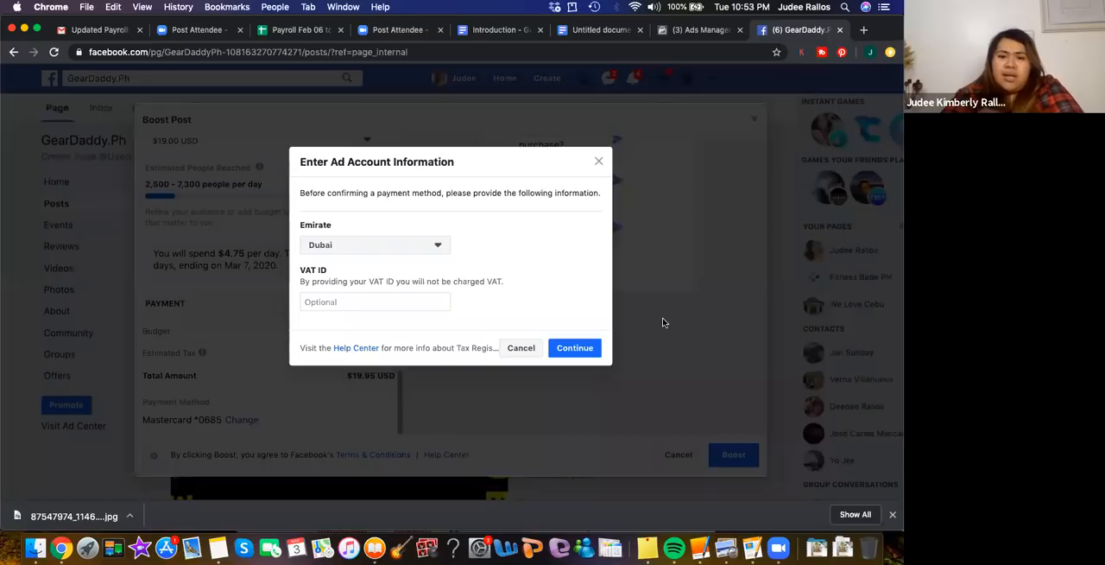
click(563, 349)
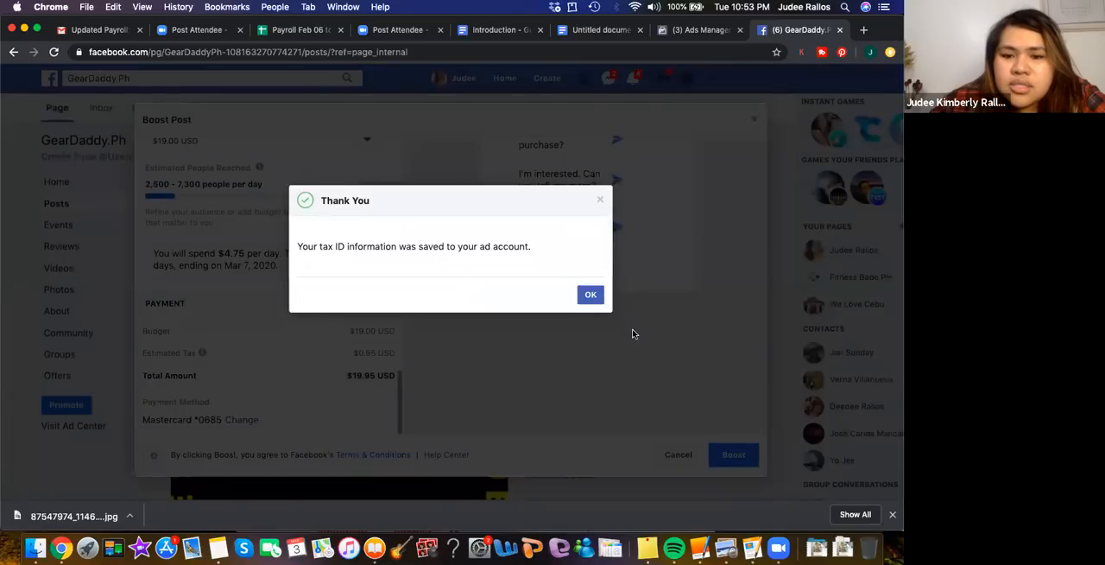
click(591, 294)
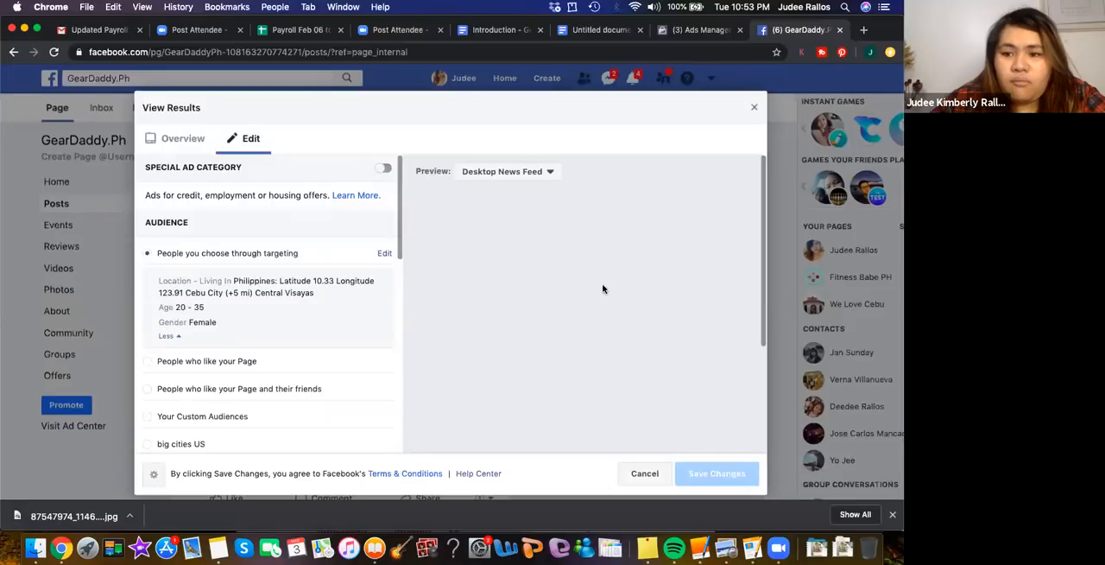
Switch the boosted post's preview to Mobile News Feed and look it over
click(536, 171)
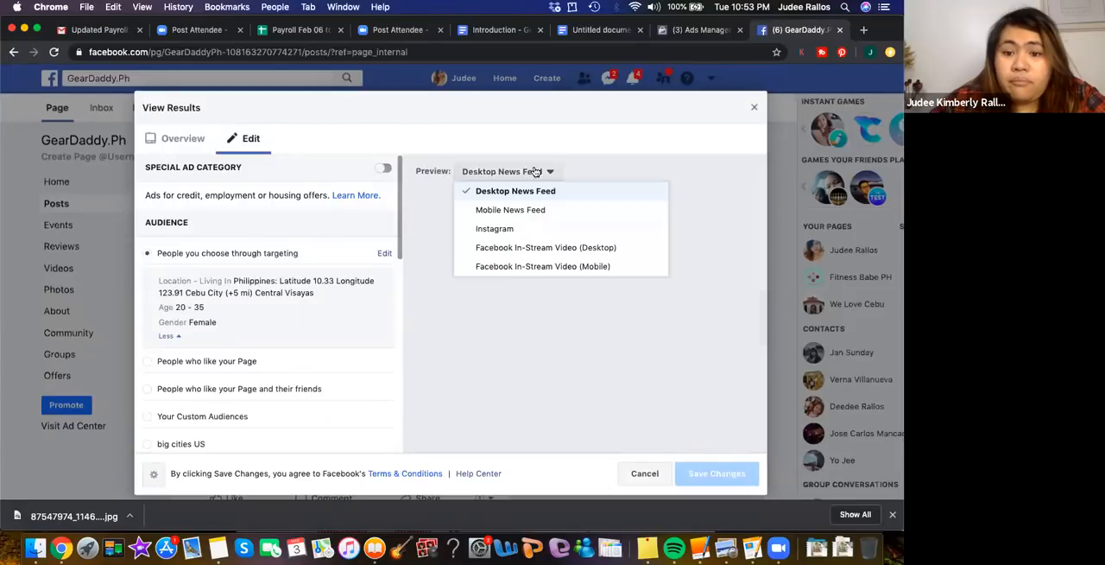
click(516, 214)
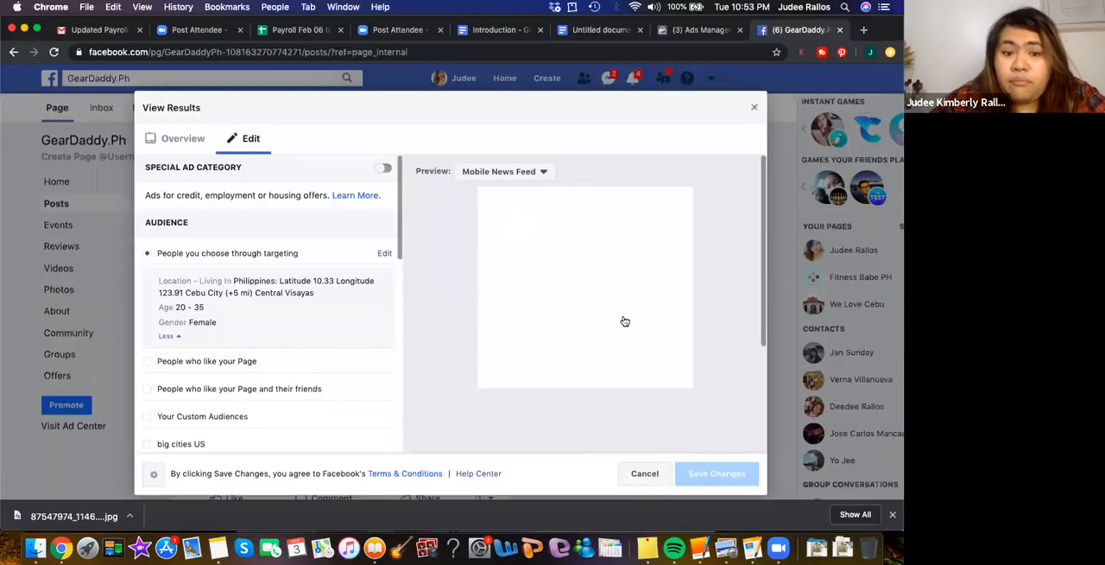
scroll(622, 321, down, 4)
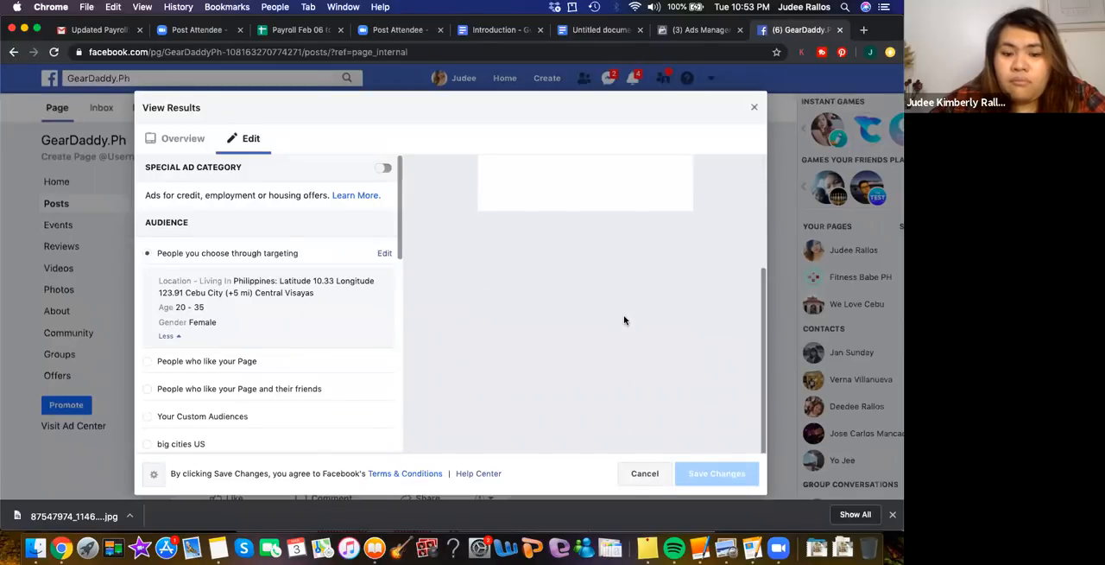
scroll(623, 321, up, 4)
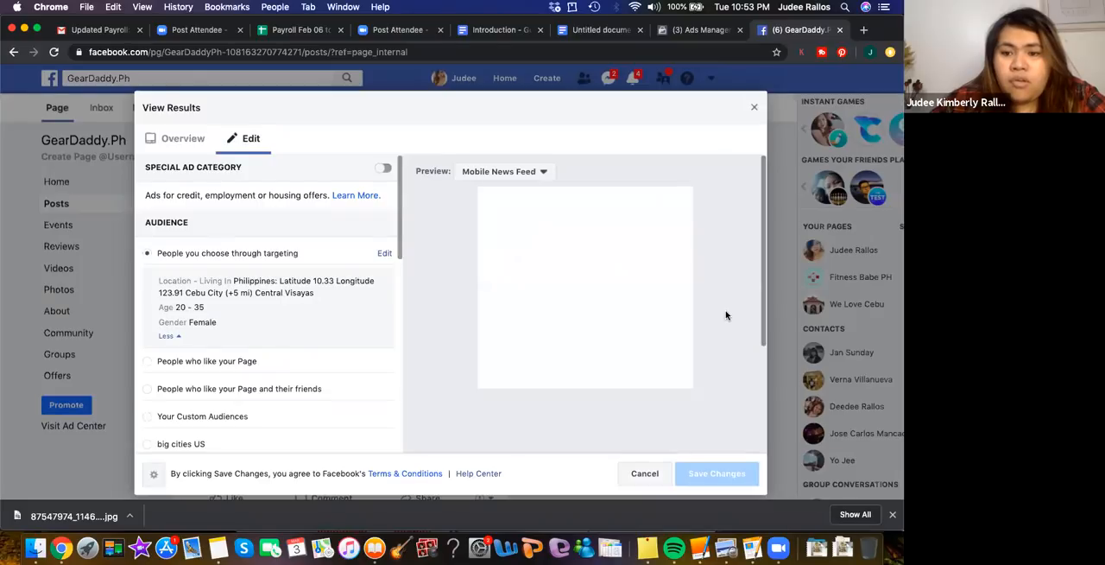
scroll(725, 313, down, 3)
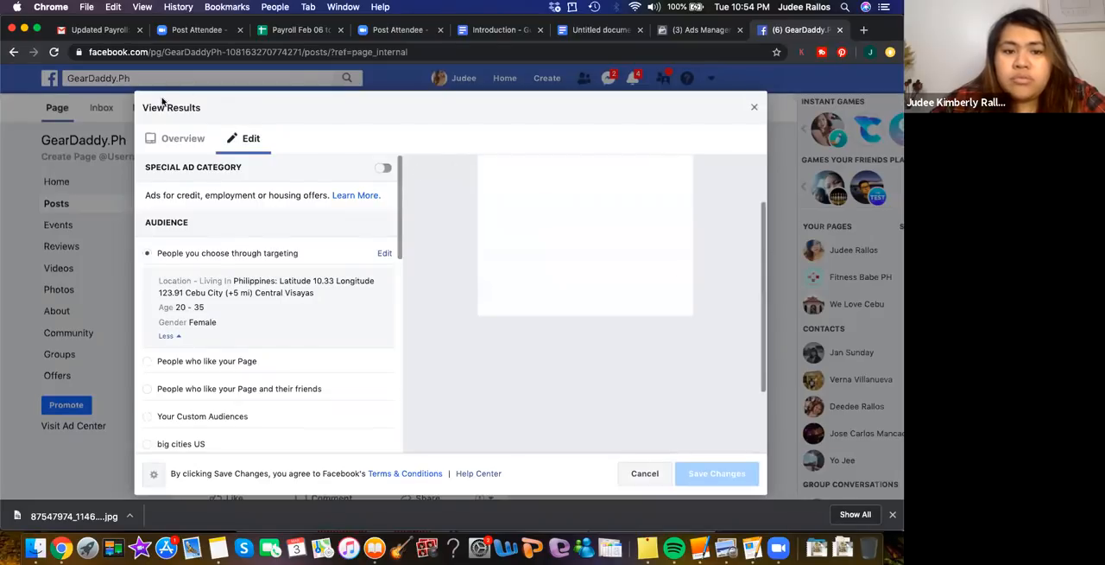
Review the boost's overview, including the extra budget options, ad preview, audience, review status and total budget, and close the results
click(176, 142)
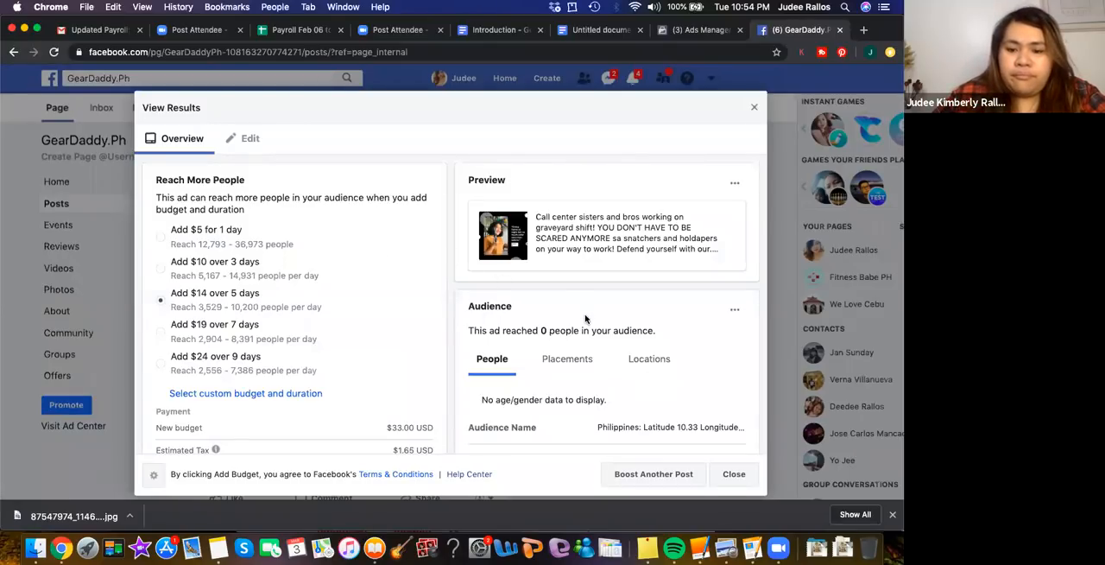
scroll(584, 318, down, 5)
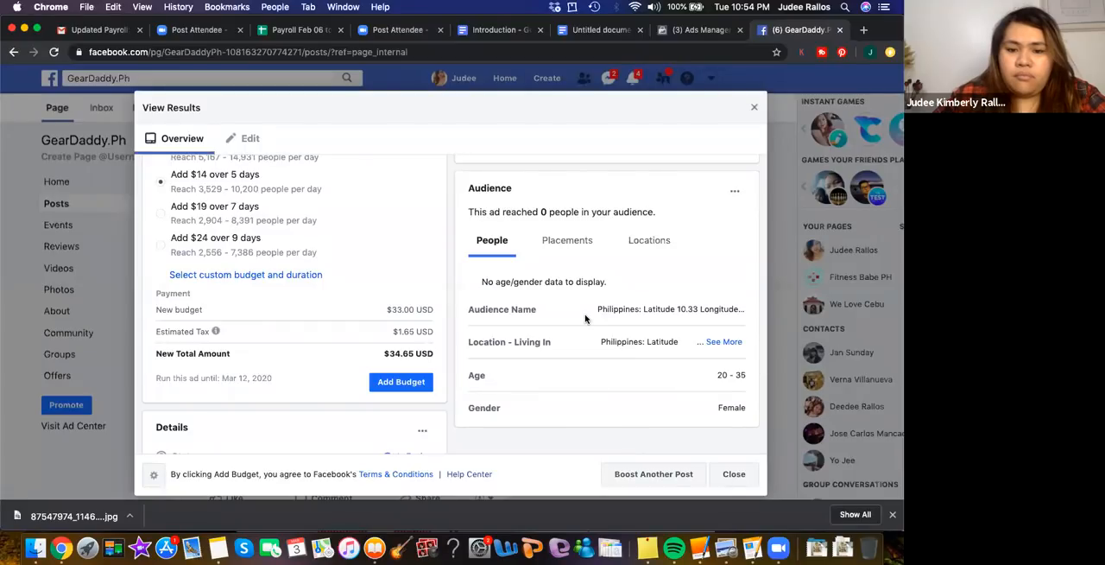
scroll(584, 319, up, 5)
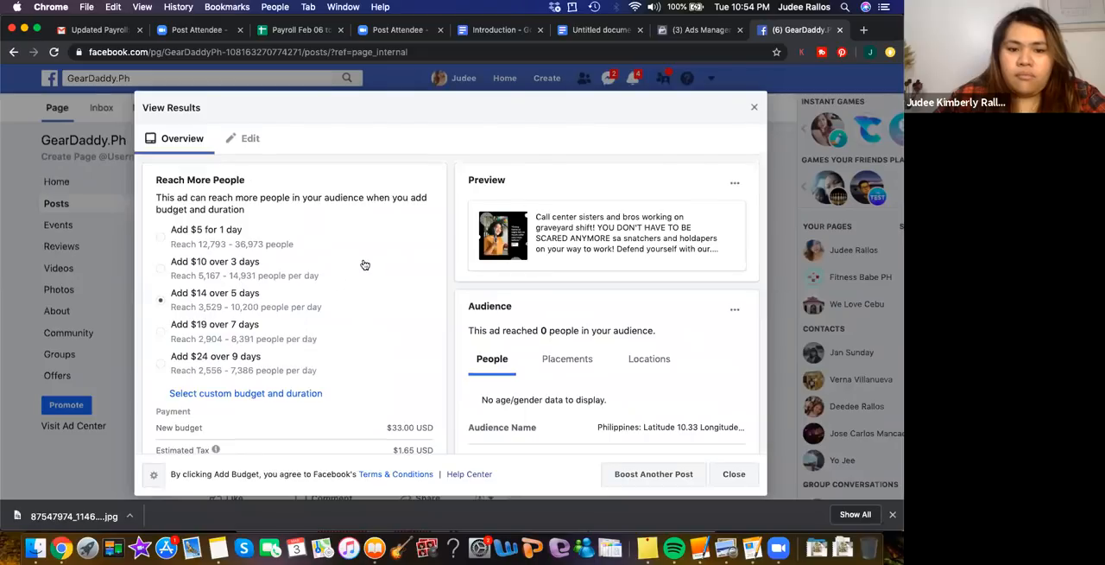
scroll(365, 264, down, 1)
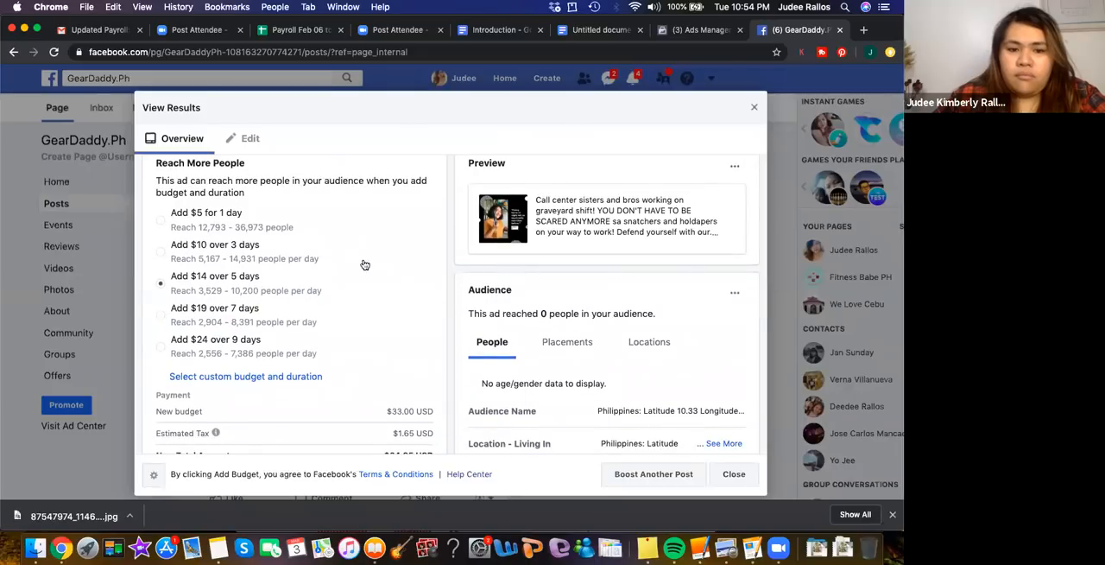
scroll(364, 264, down, 10)
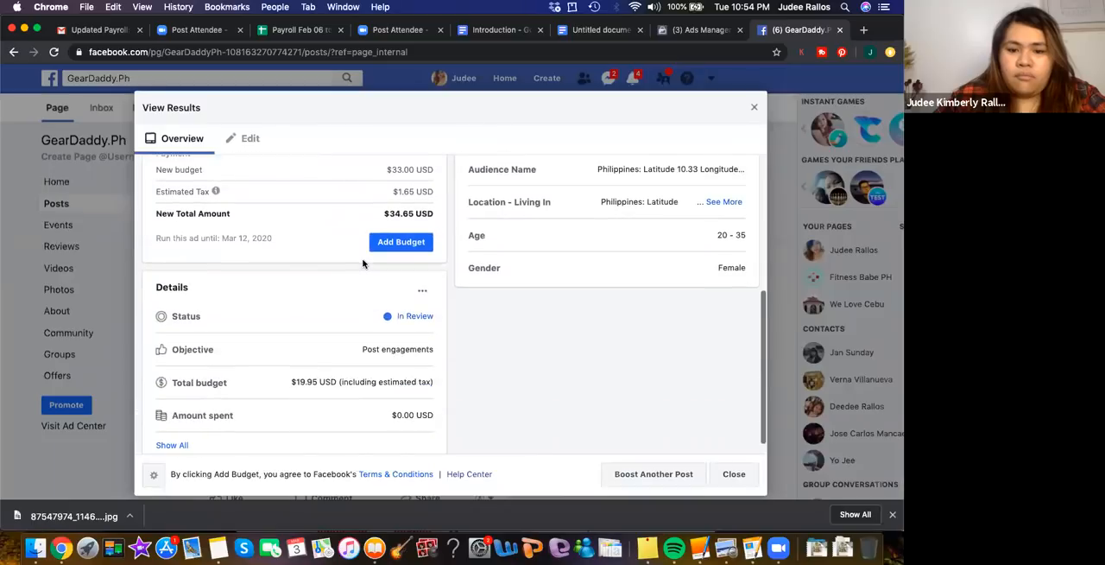
scroll(297, 361, down, 1)
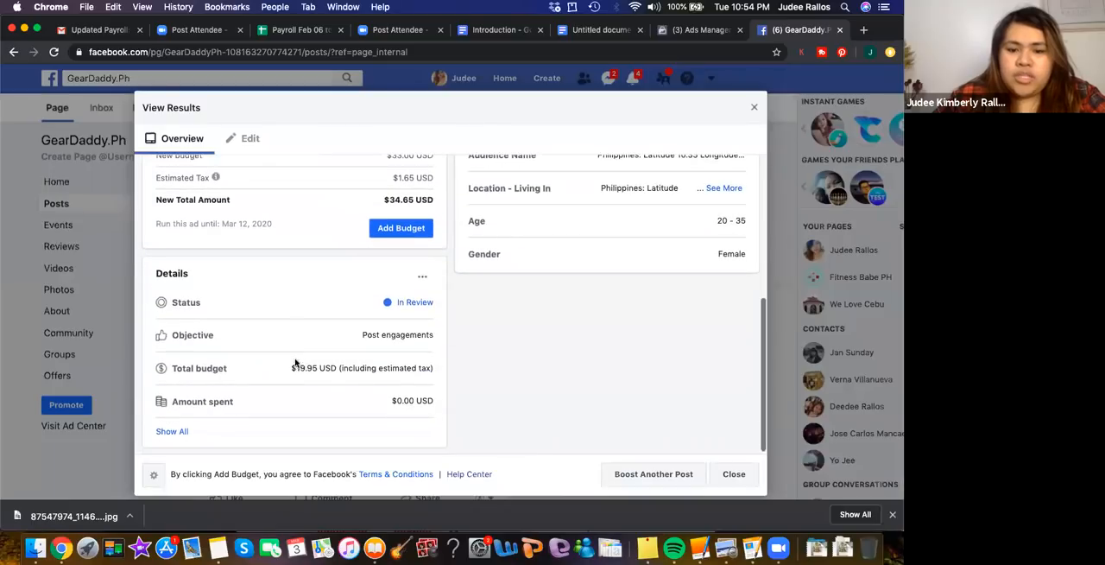
scroll(524, 338, up, 10)
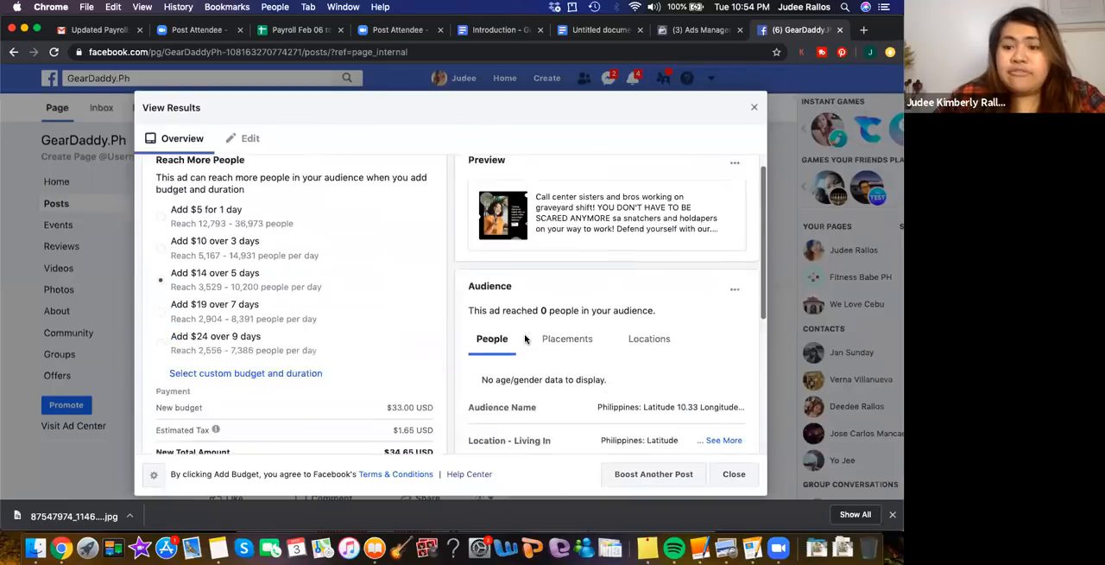
scroll(524, 339, up, 1)
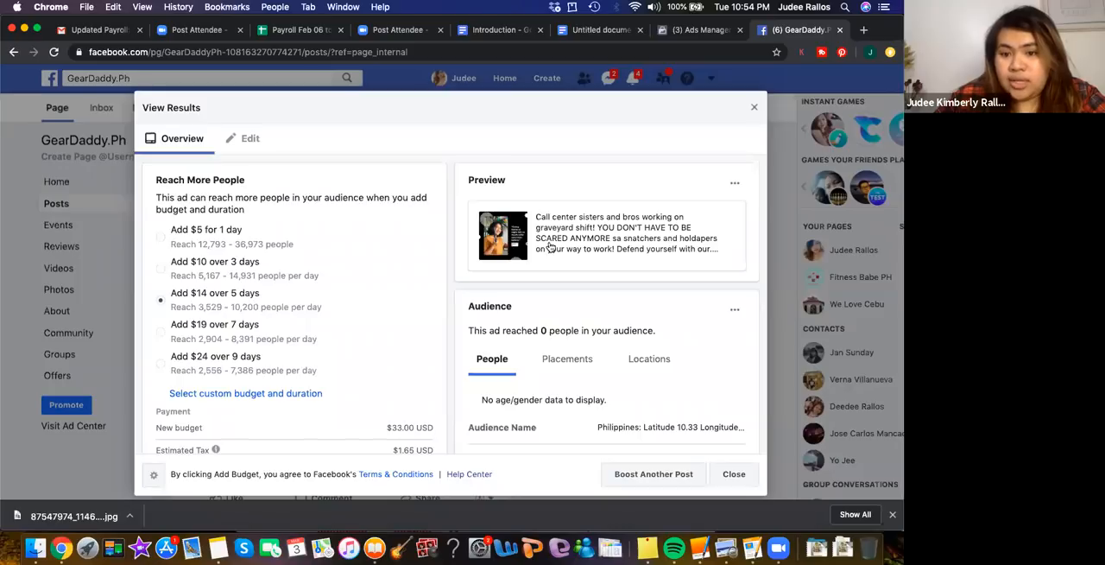
scroll(684, 412, down, 2)
scroll(684, 412, down, 5)
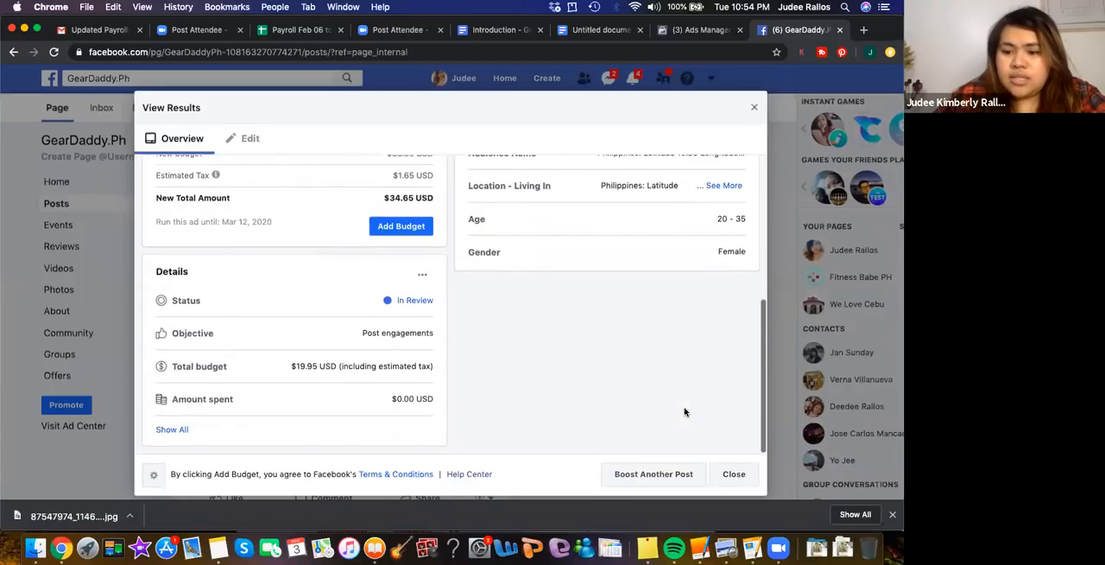
click(735, 474)
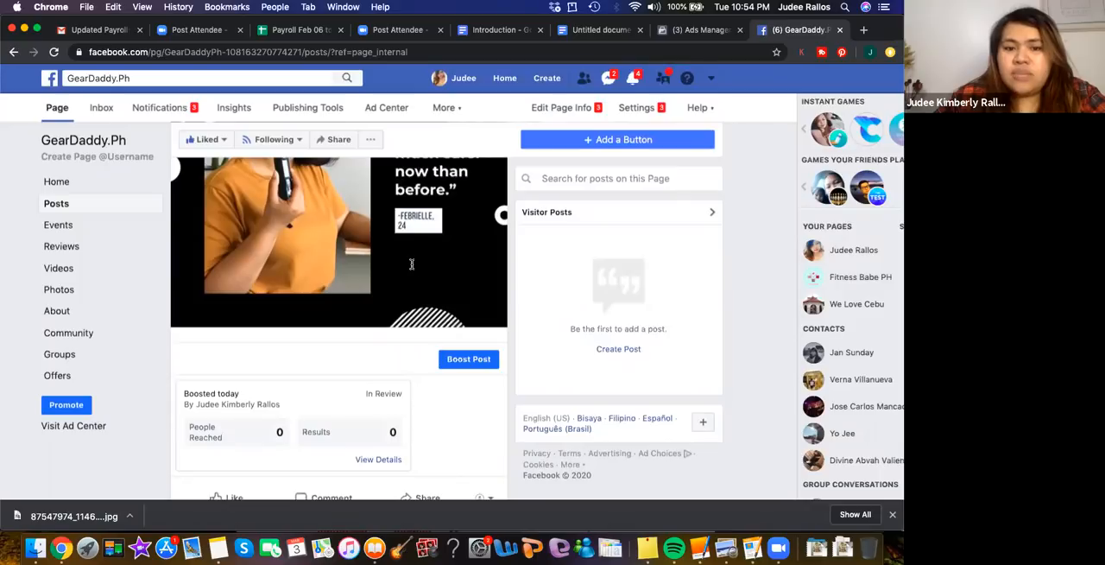
Start creating a new ad from the Facebook page and bring up the marketing objectives in Ads Manager
scroll(411, 269, up, 5)
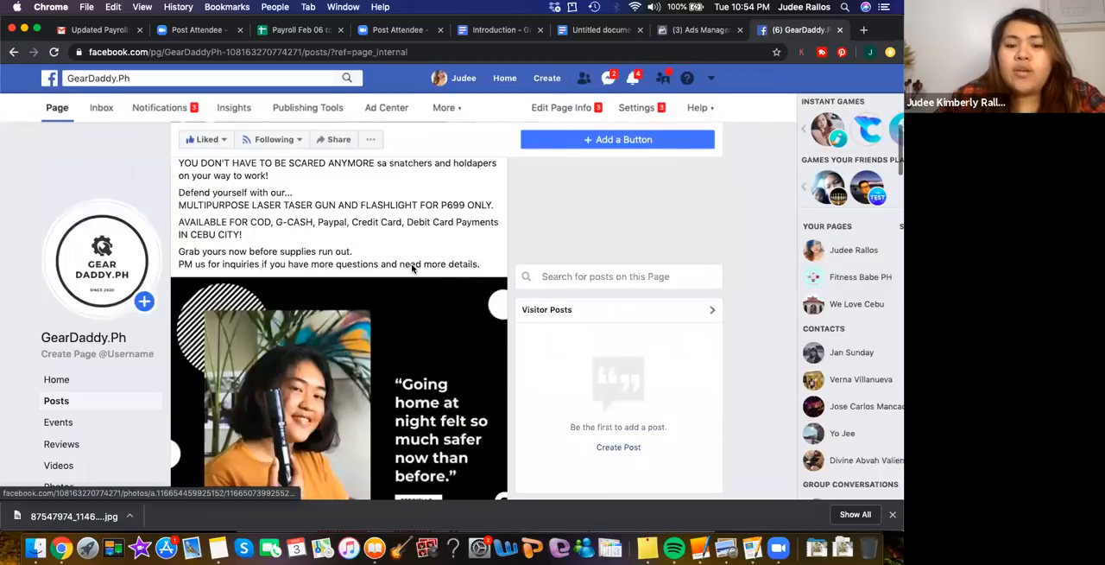
scroll(326, 275, up, 5)
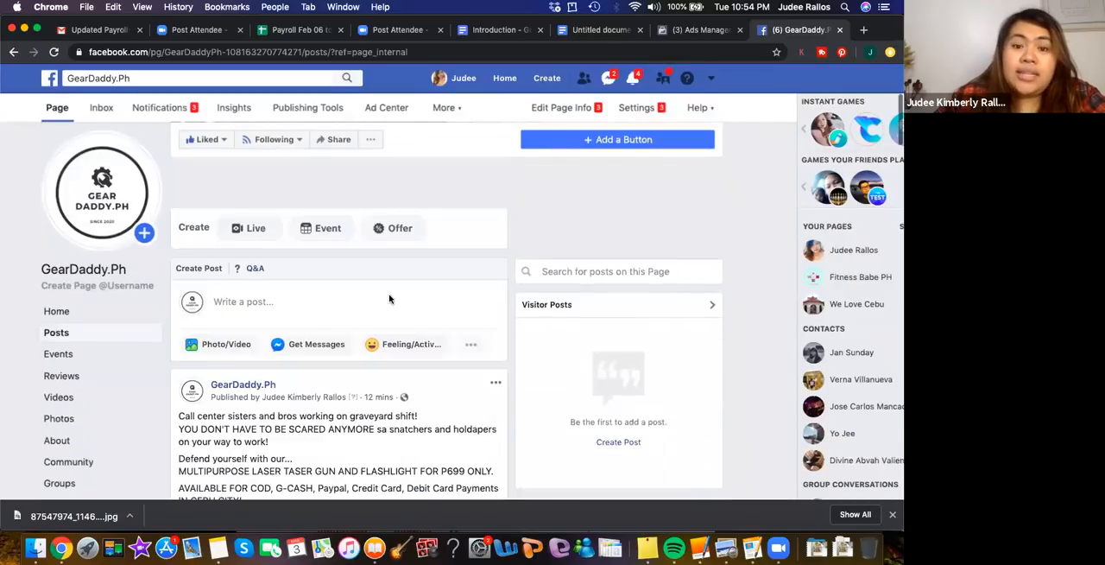
scroll(387, 299, down, 2)
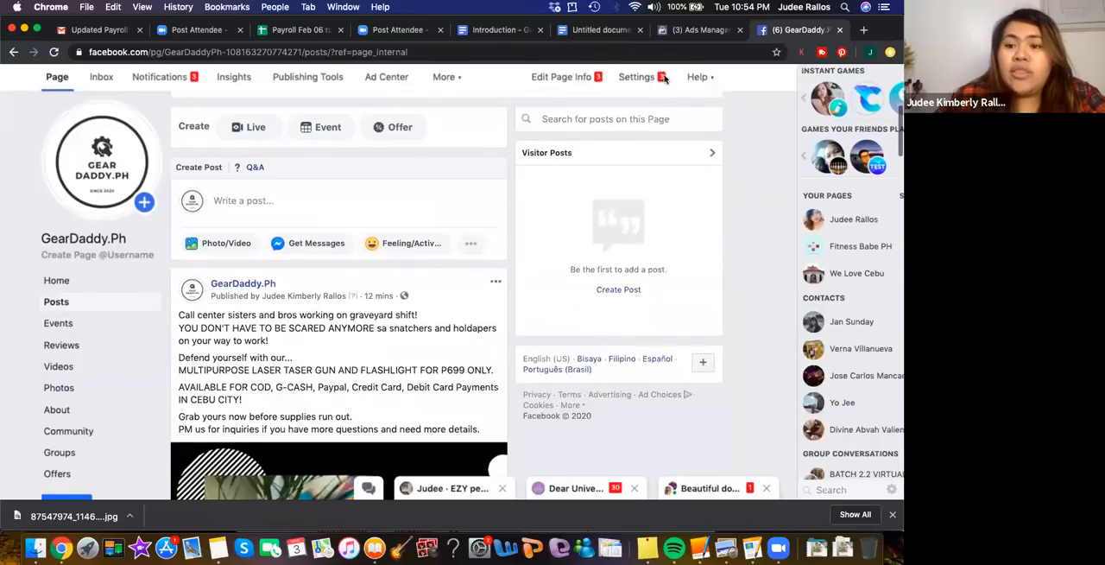
scroll(667, 78, up, 8)
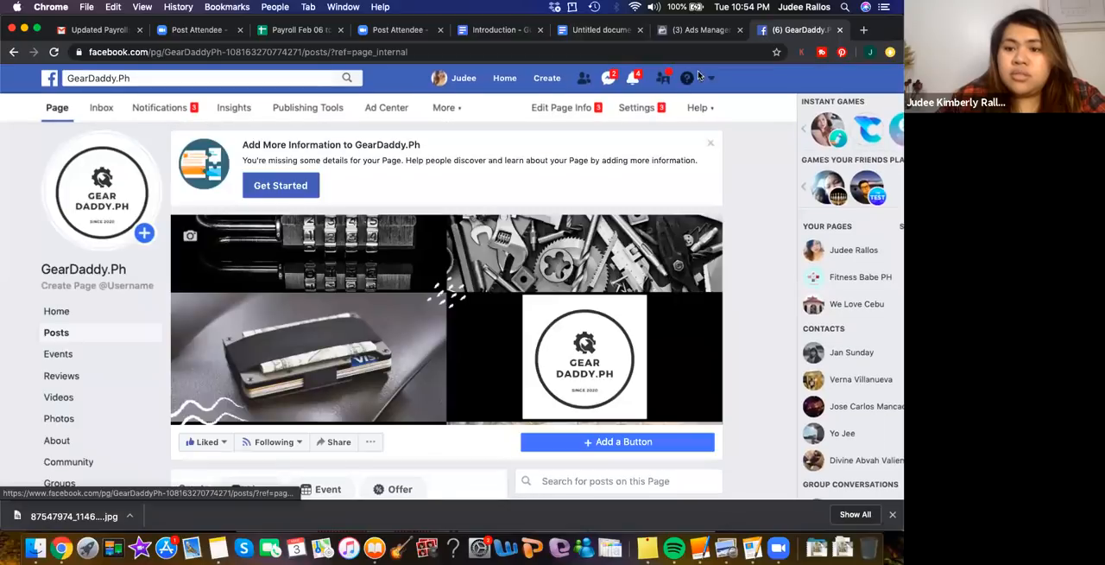
click(552, 83)
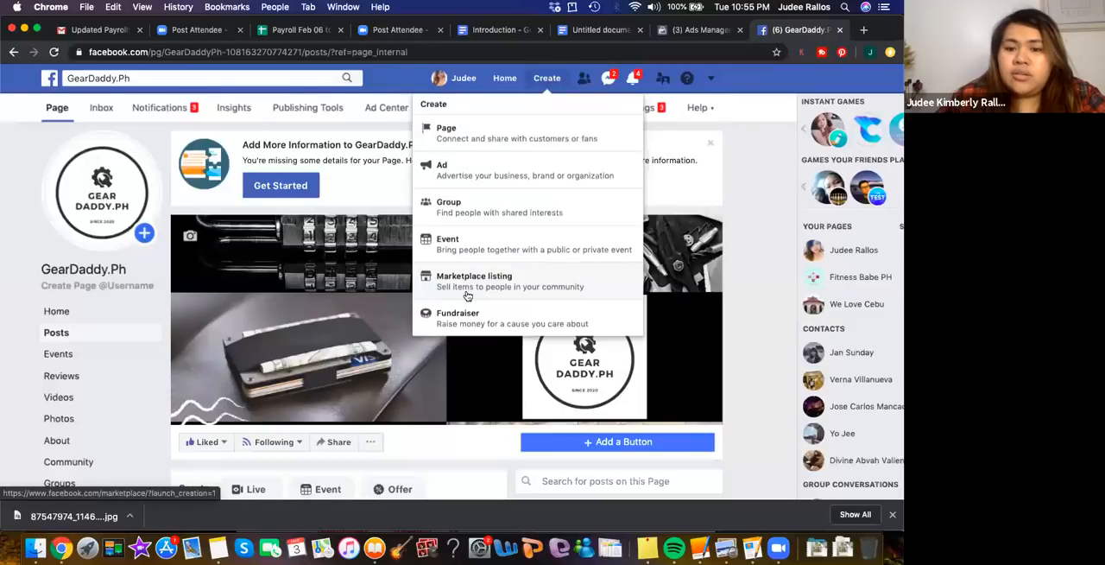
click(481, 166)
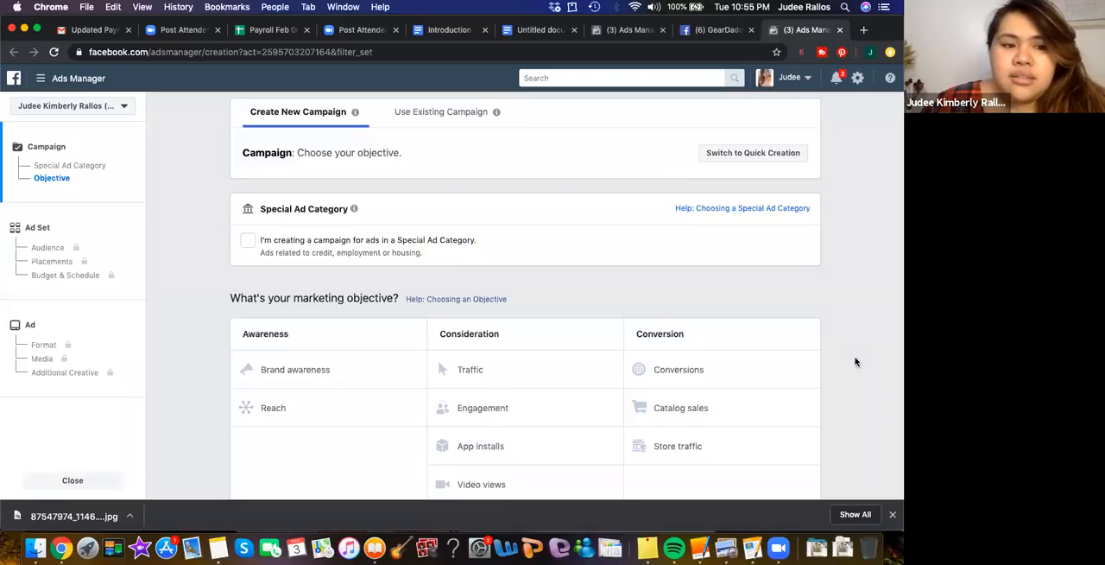
scroll(856, 362, down, 1)
scroll(856, 362, down, 1)
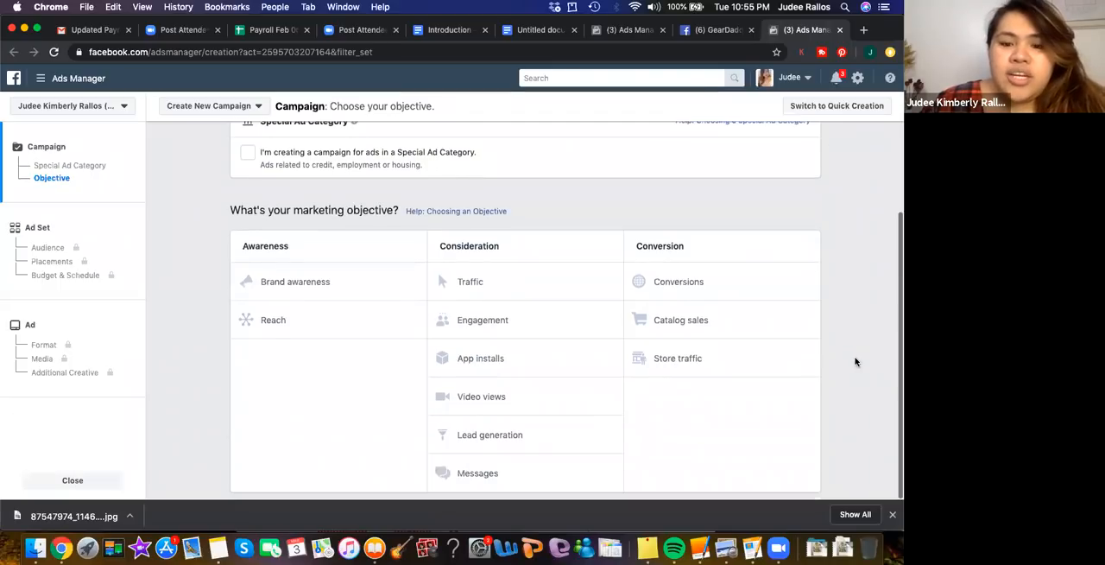
Look over the awareness, consideration and conversion objectives and choose Messages as the campaign's marketing objective
scroll(855, 361, down, 1)
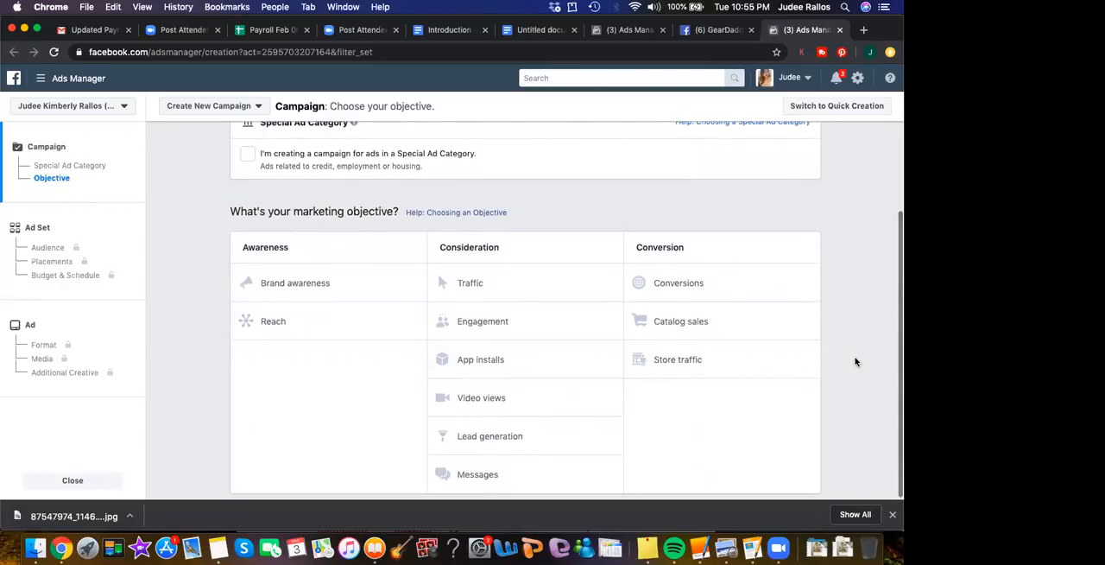
scroll(856, 362, up, 3)
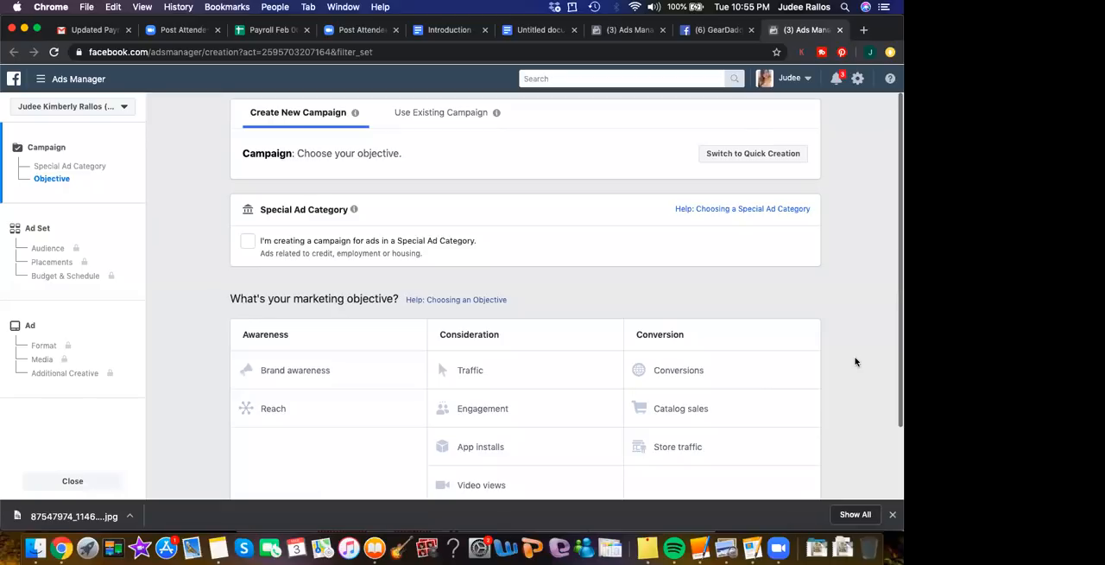
scroll(856, 362, down, 3)
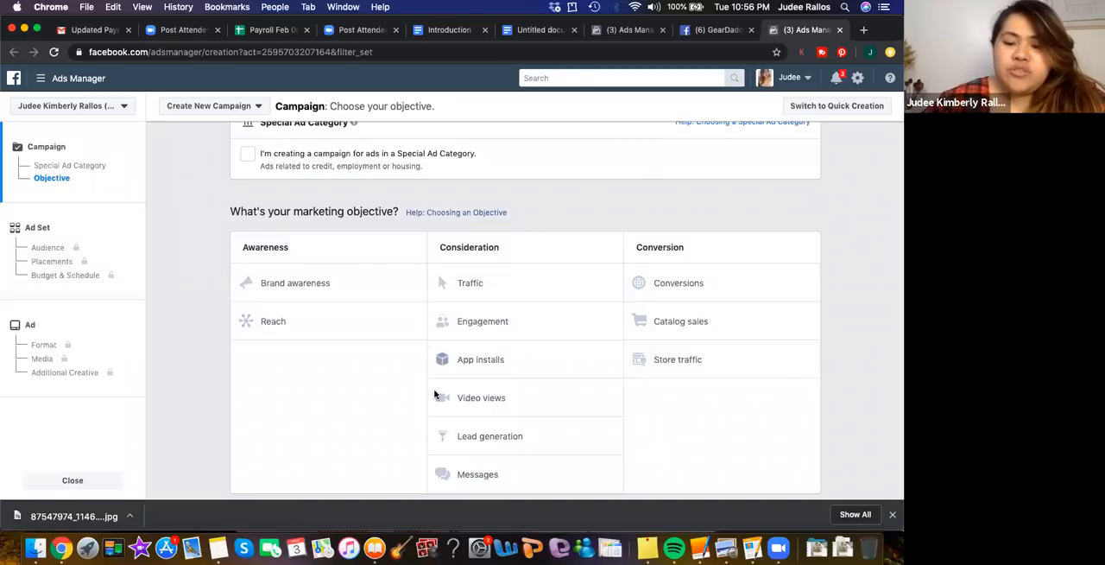
scroll(435, 395, up, 1)
scroll(417, 261, up, 1)
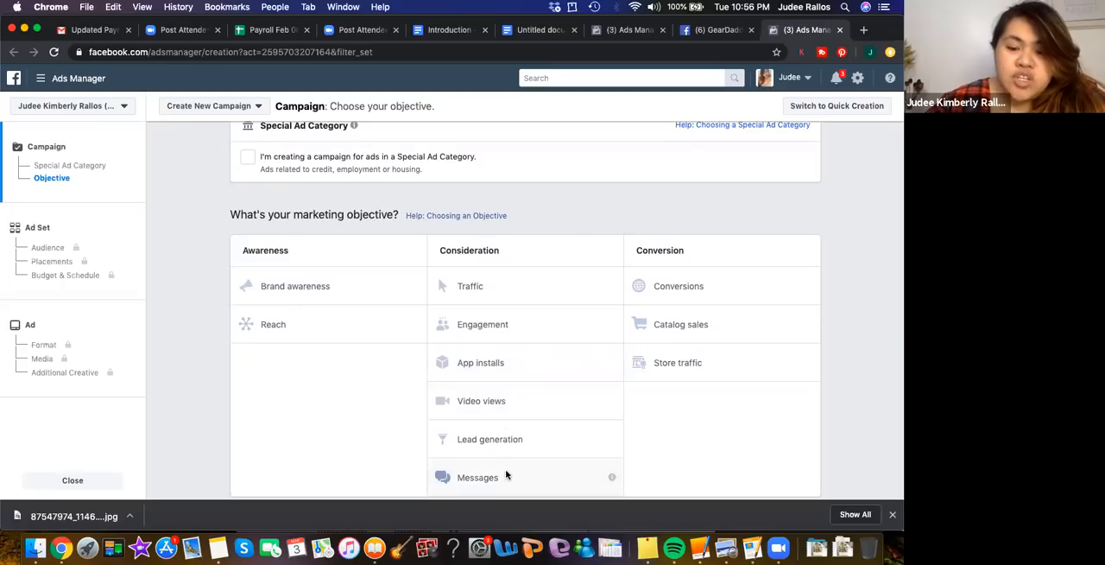
scroll(506, 476, down, 1)
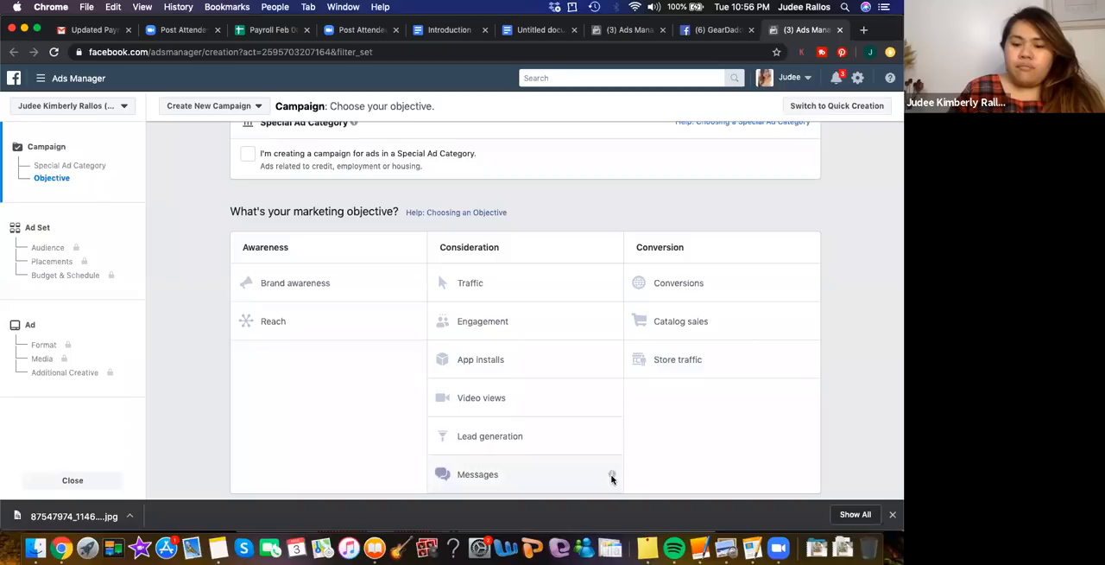
mouse_move(613, 476)
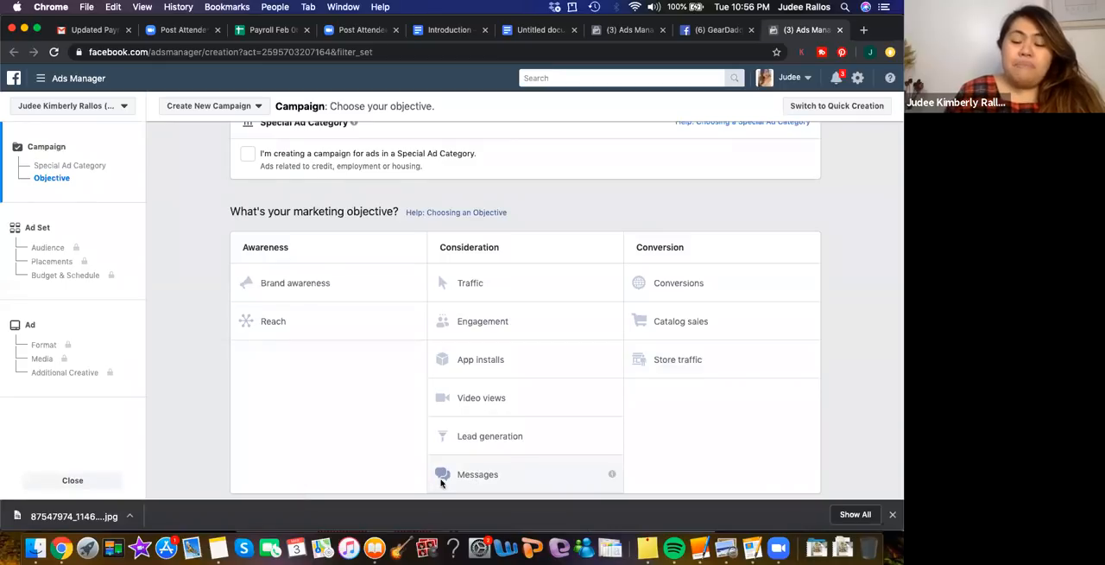
click(484, 475)
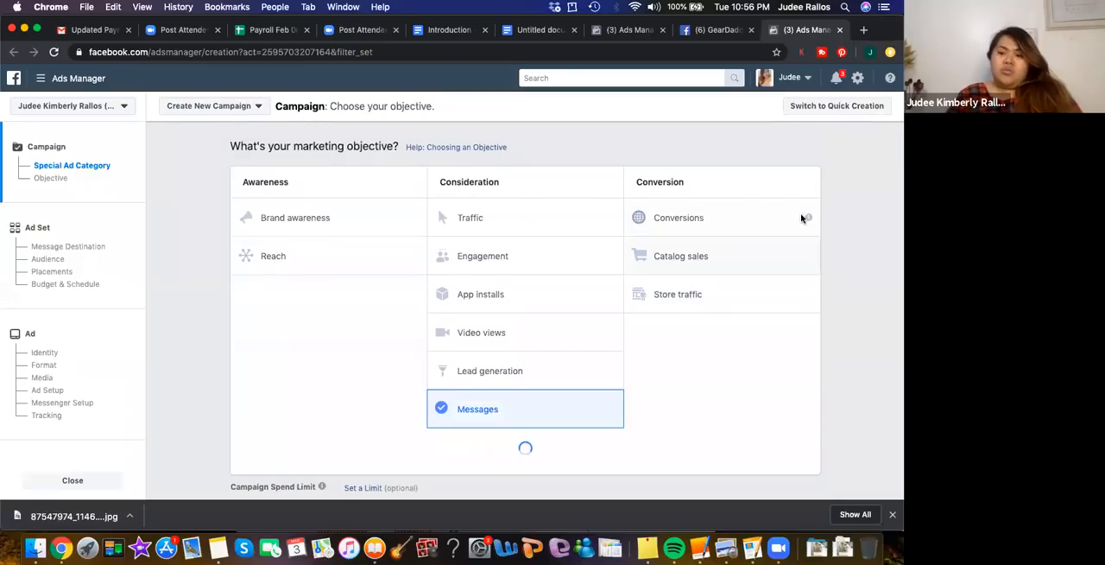
Enable a split test for the Messages campaign with Creative as the variable and continue to the ad set
mouse_move(806, 217)
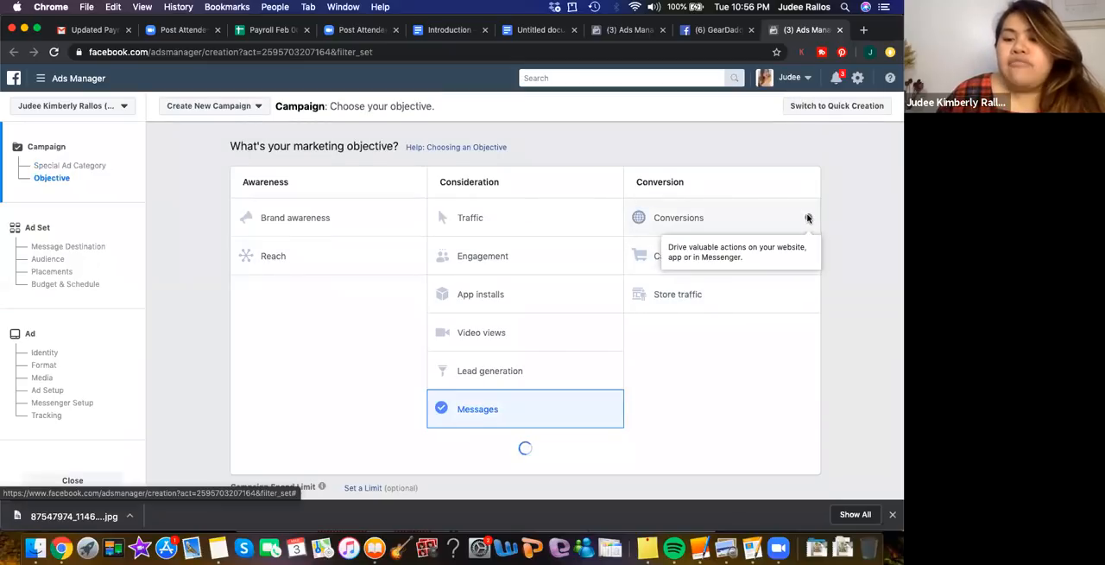
scroll(501, 302, up, 4)
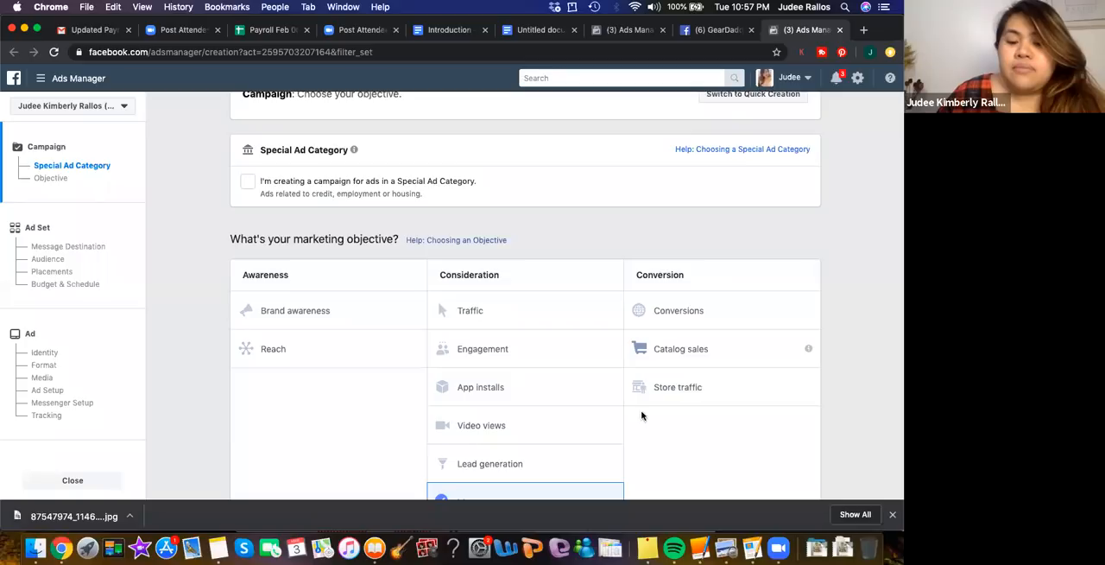
scroll(642, 412, down, 5)
scroll(486, 213, down, 1)
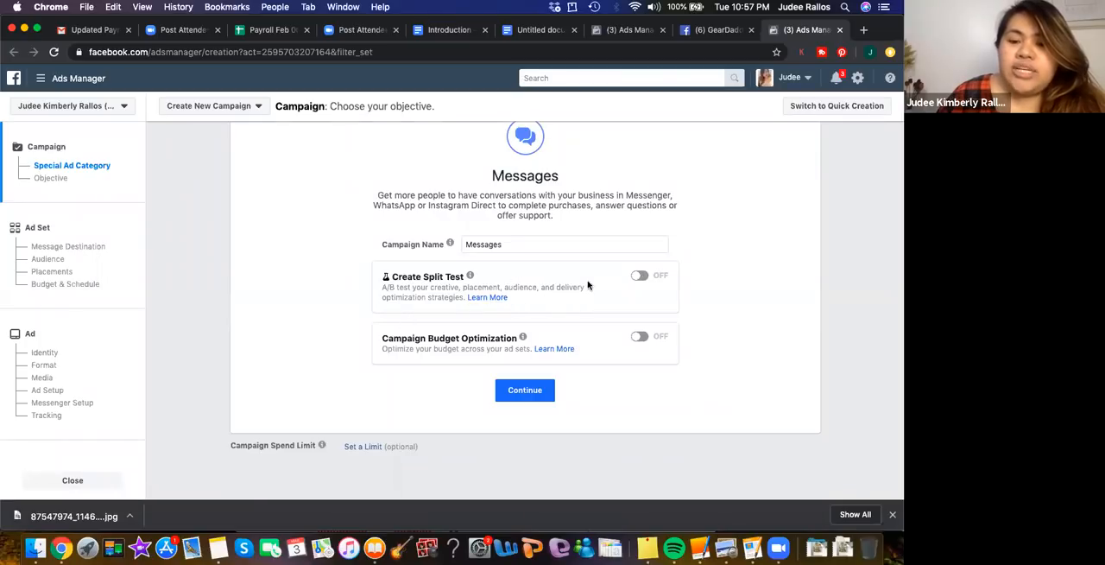
click(641, 275)
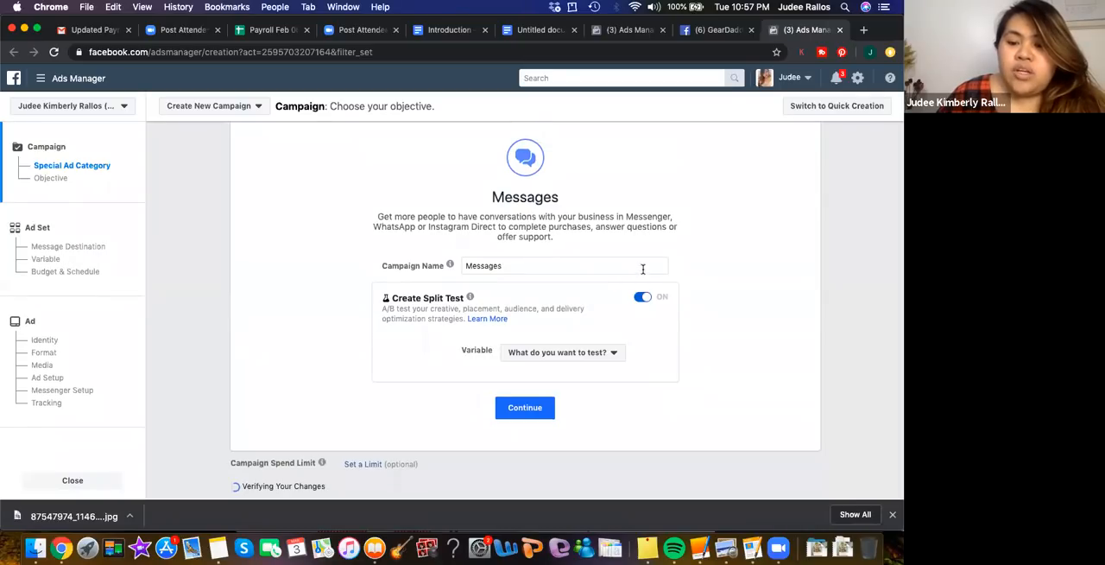
click(567, 353)
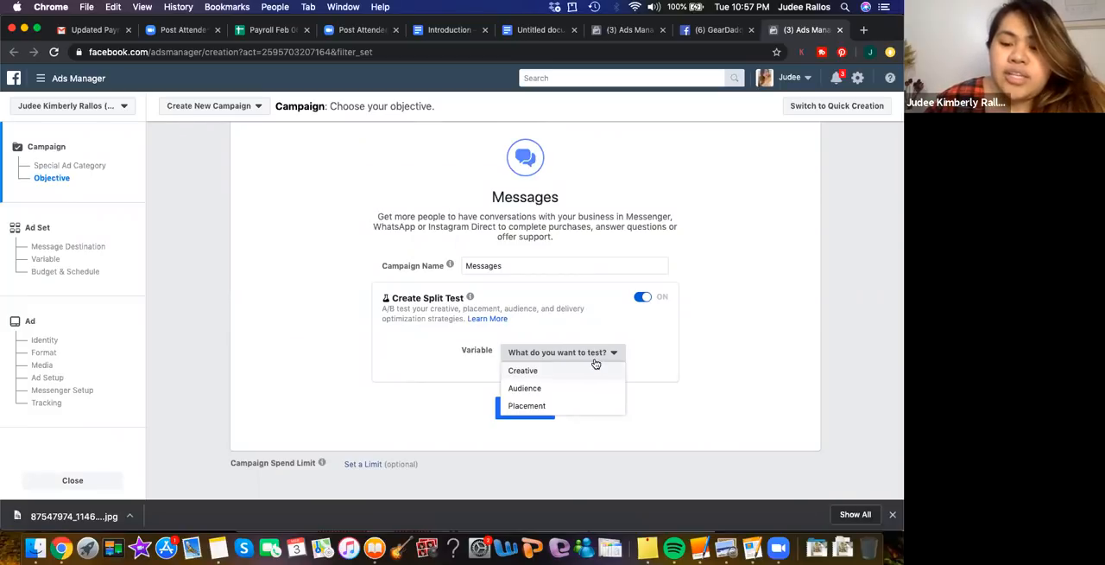
click(529, 370)
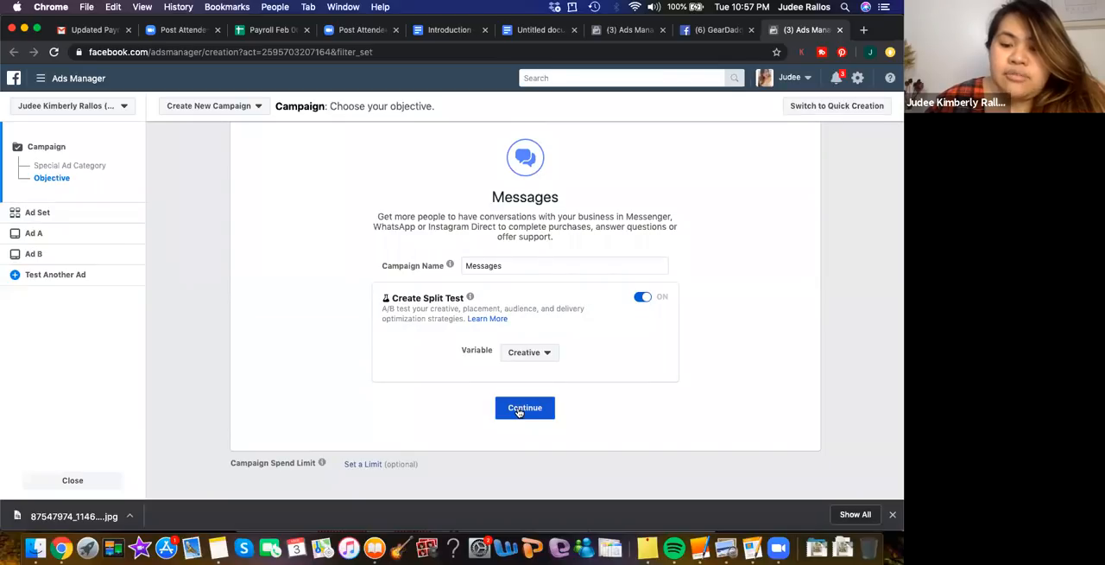
click(524, 408)
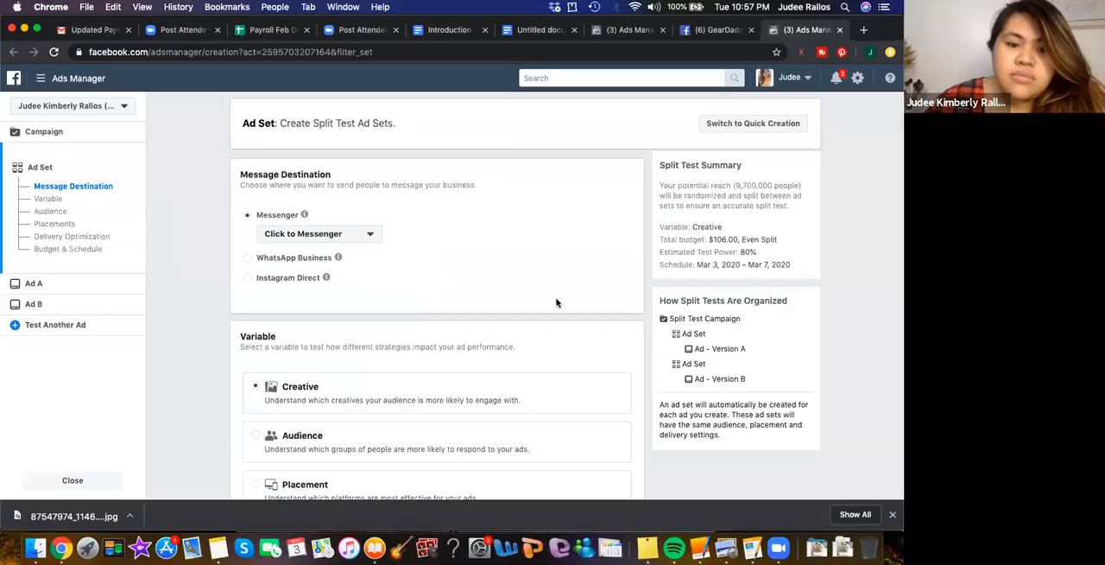
Replace United Arab Emirates with Cebu City, Central Visayas, Philippines as the audience location
scroll(518, 259, down, 2)
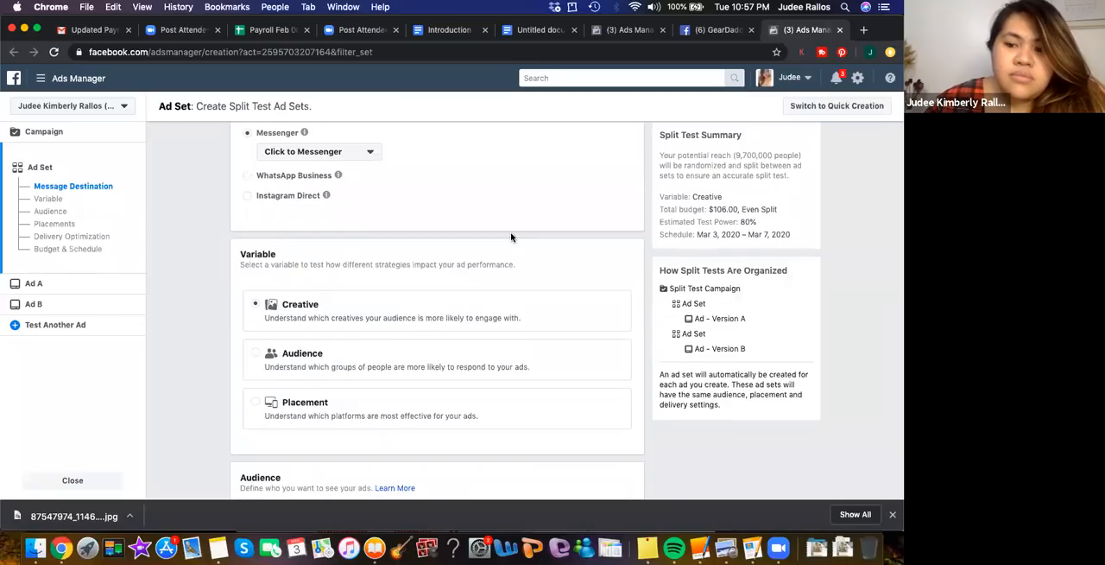
scroll(510, 236, up, 1)
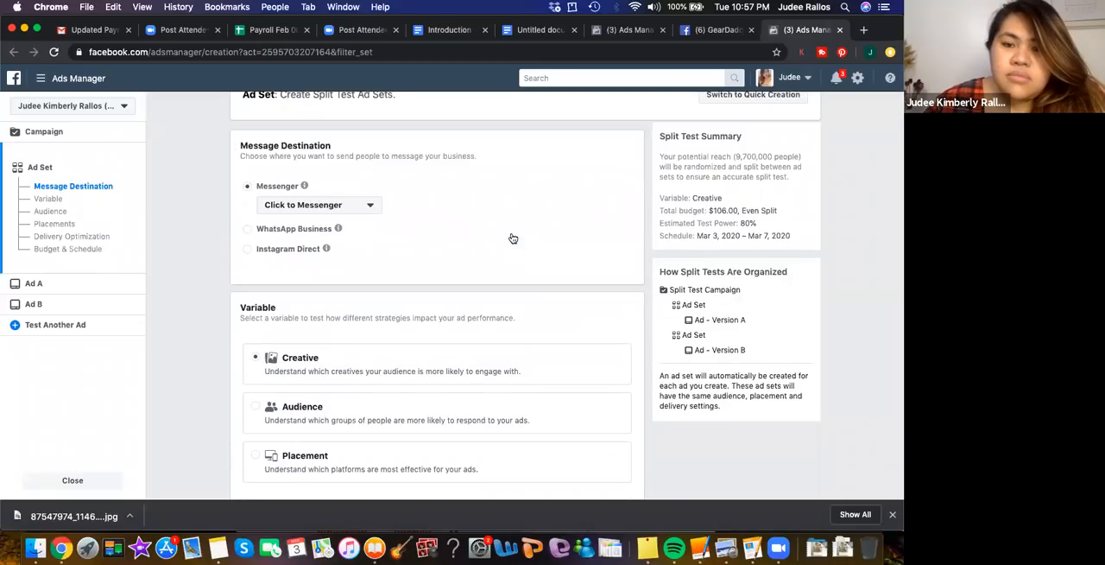
scroll(511, 236, down, 6)
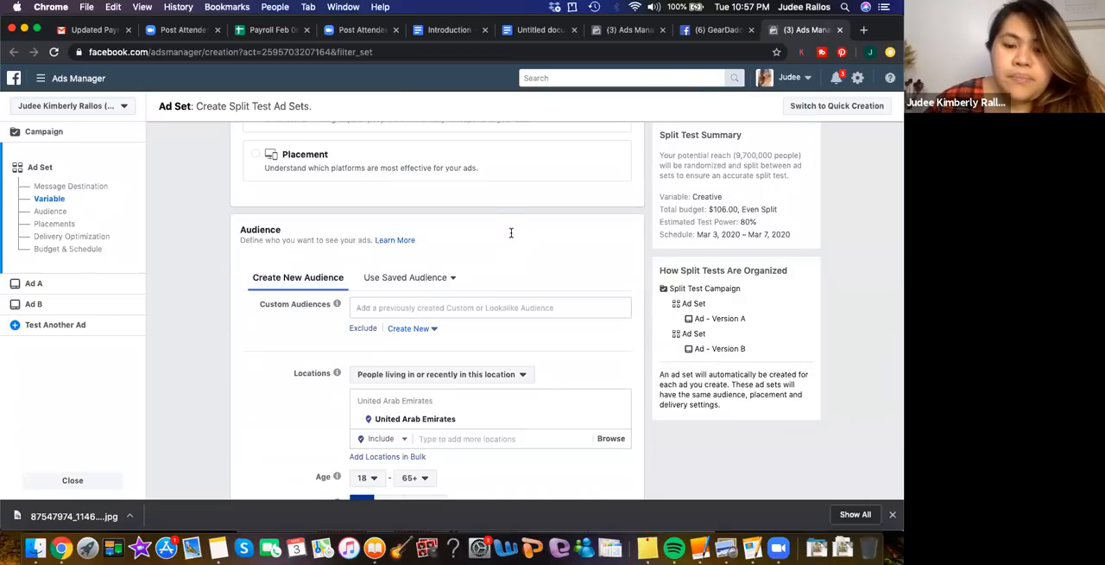
scroll(375, 286, down, 3)
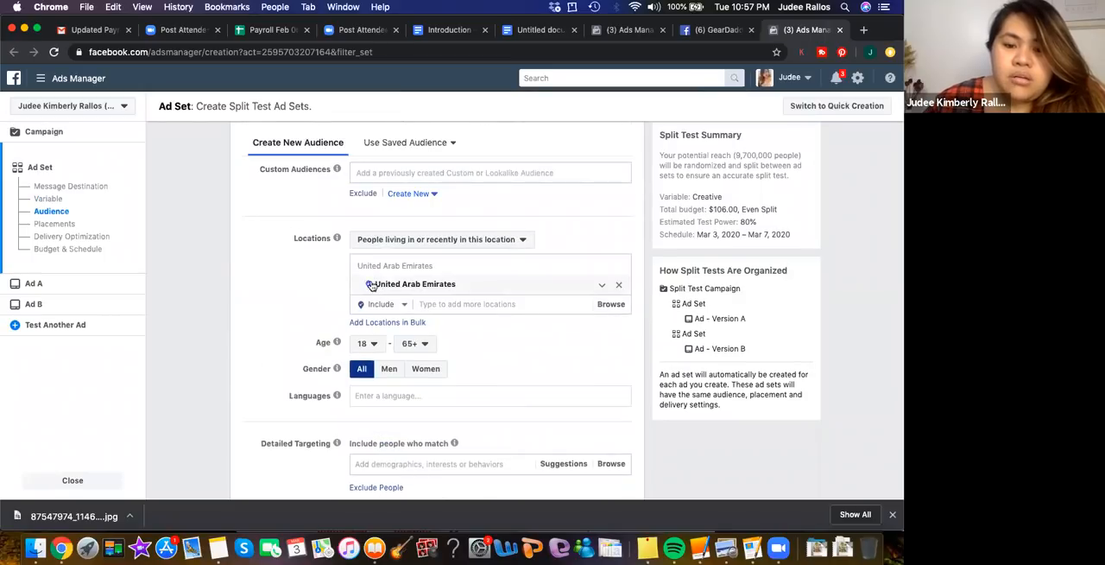
click(619, 287)
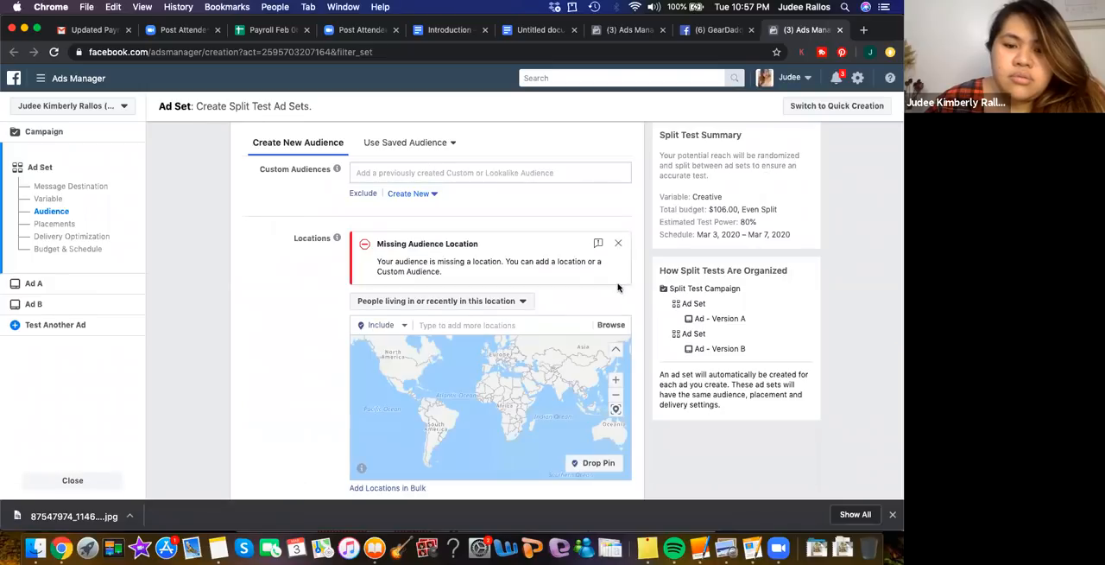
click(437, 322)
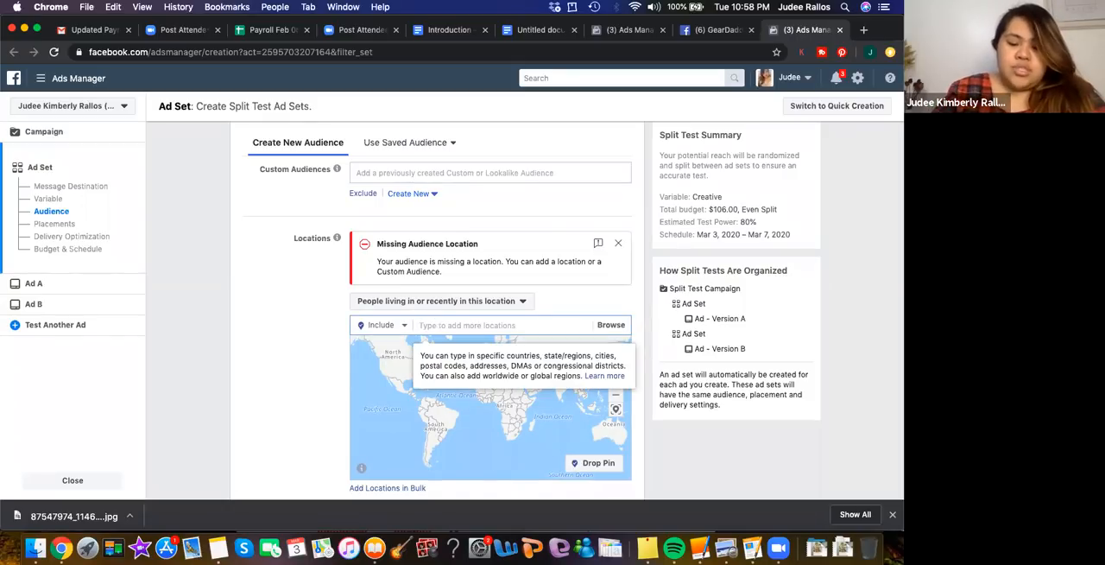
text(cebu)
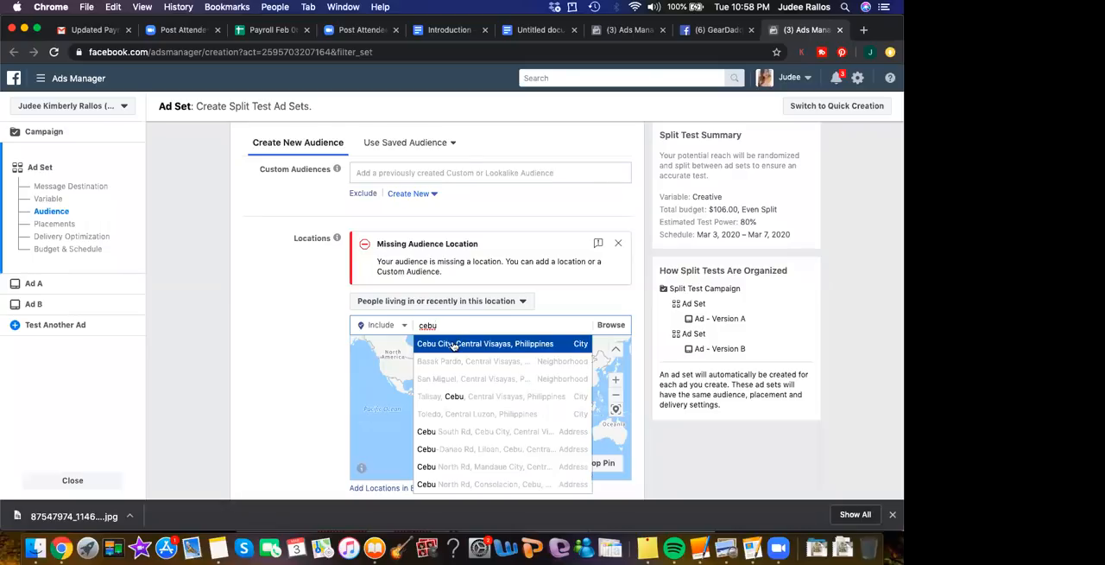
click(452, 345)
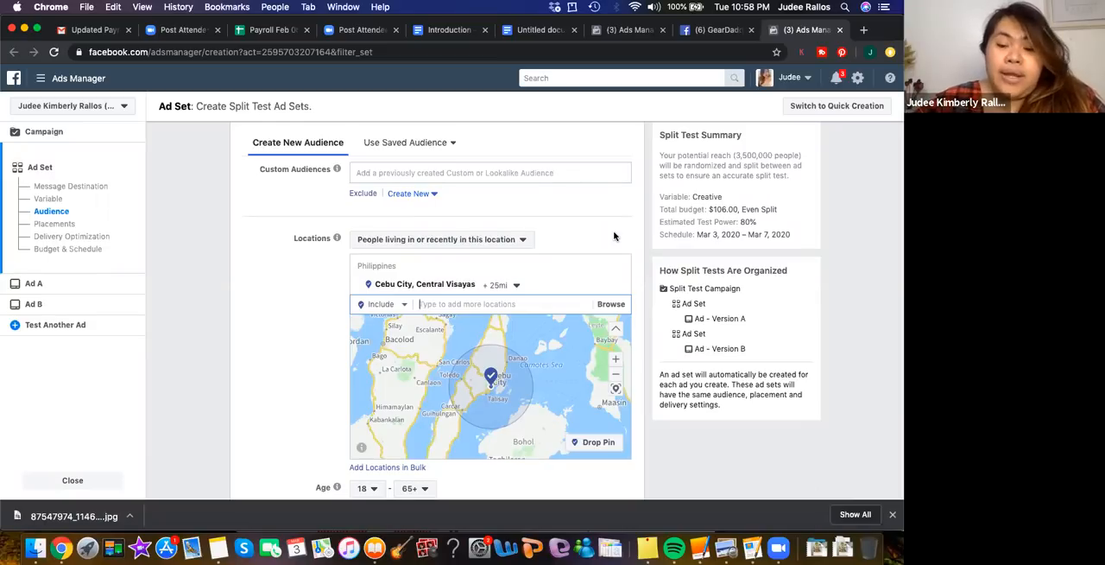
Examine the area around Cebu City on the map and the ad set's demographics, targeting, placements, delivery optimization and budget settings
scroll(555, 317, up, 2)
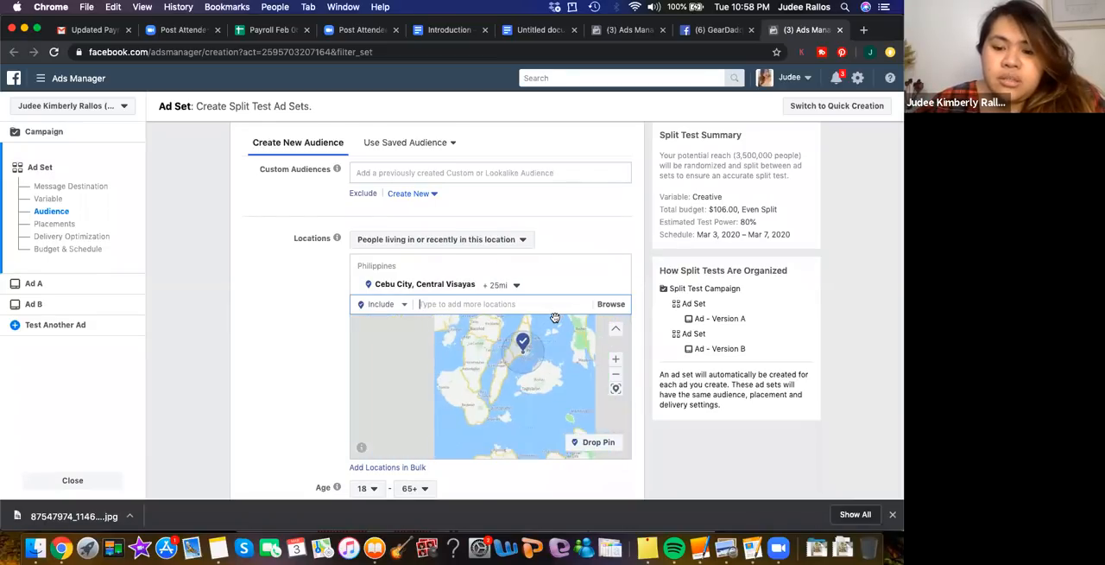
scroll(555, 318, up, 2)
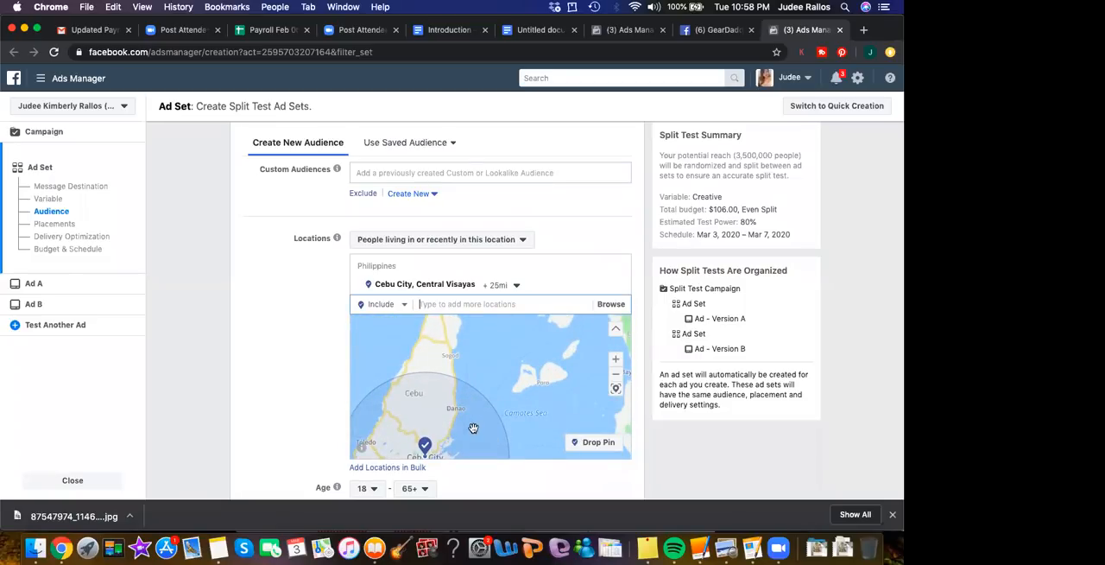
scroll(474, 427, down, 3)
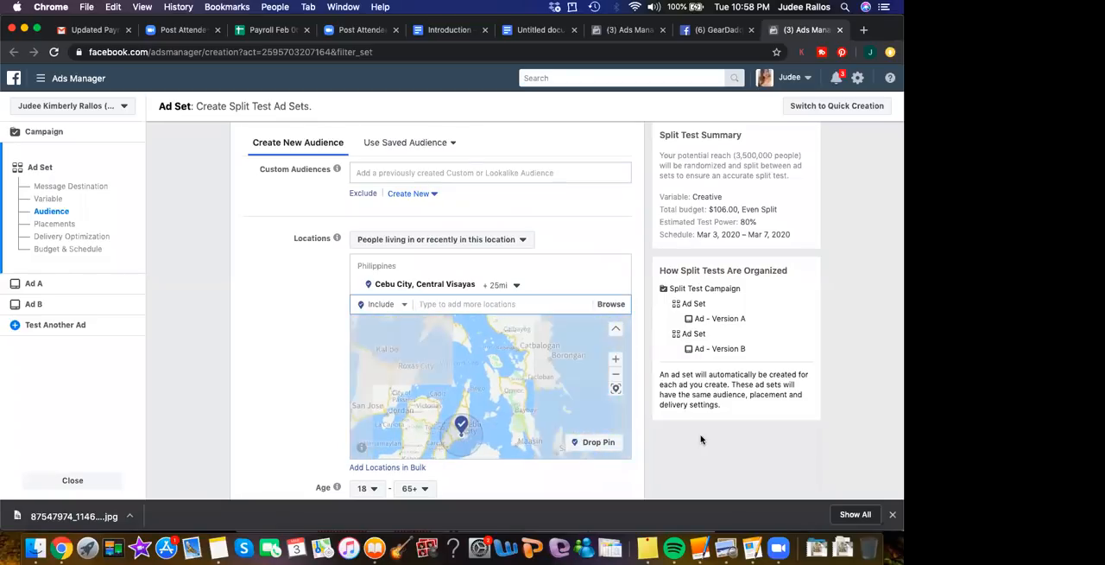
scroll(707, 446, down, 5)
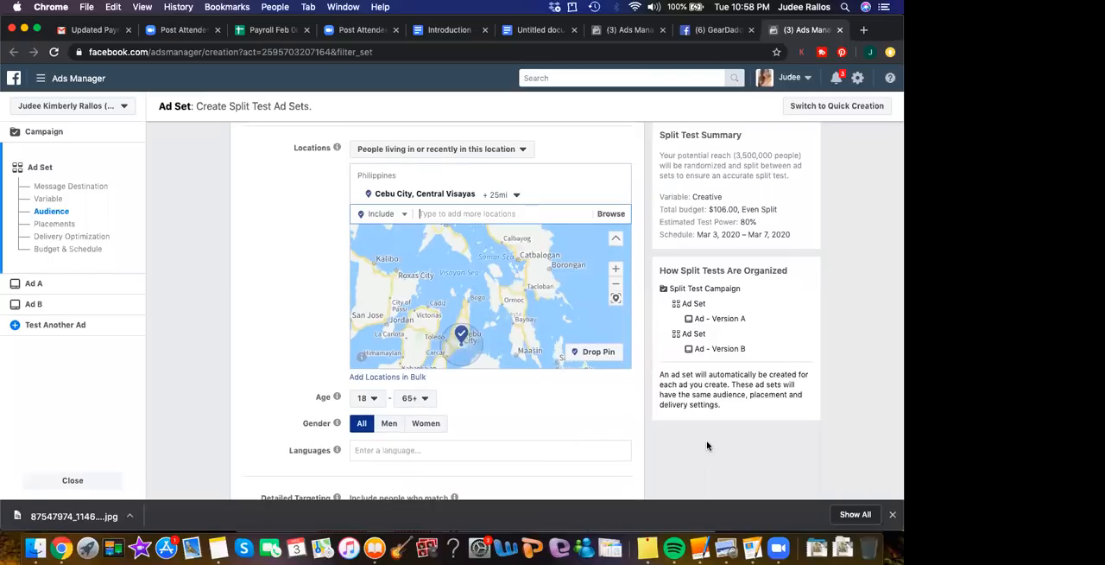
scroll(707, 445, down, 8)
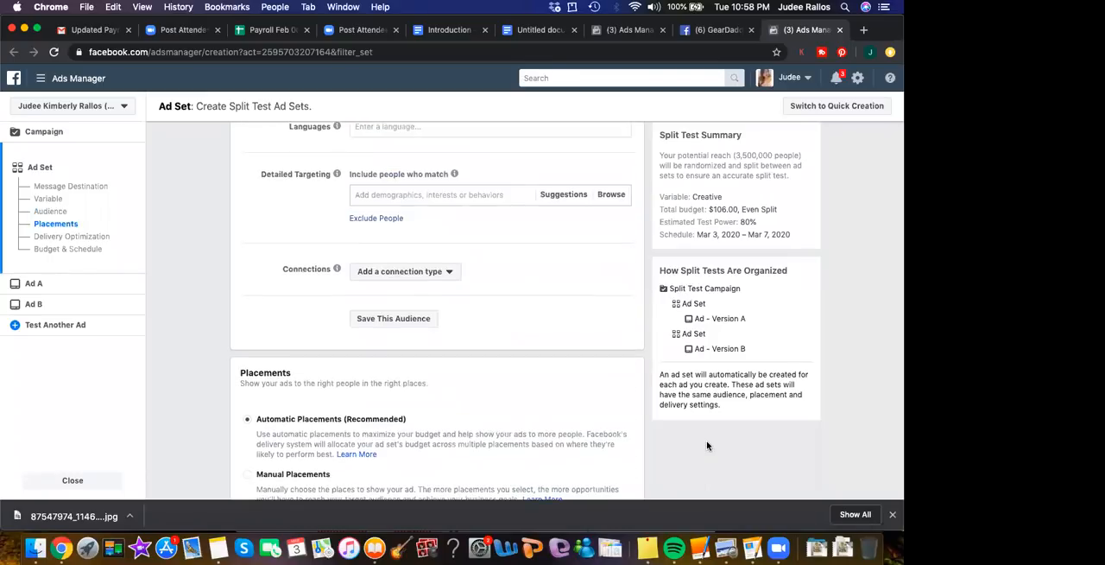
scroll(707, 446, down, 5)
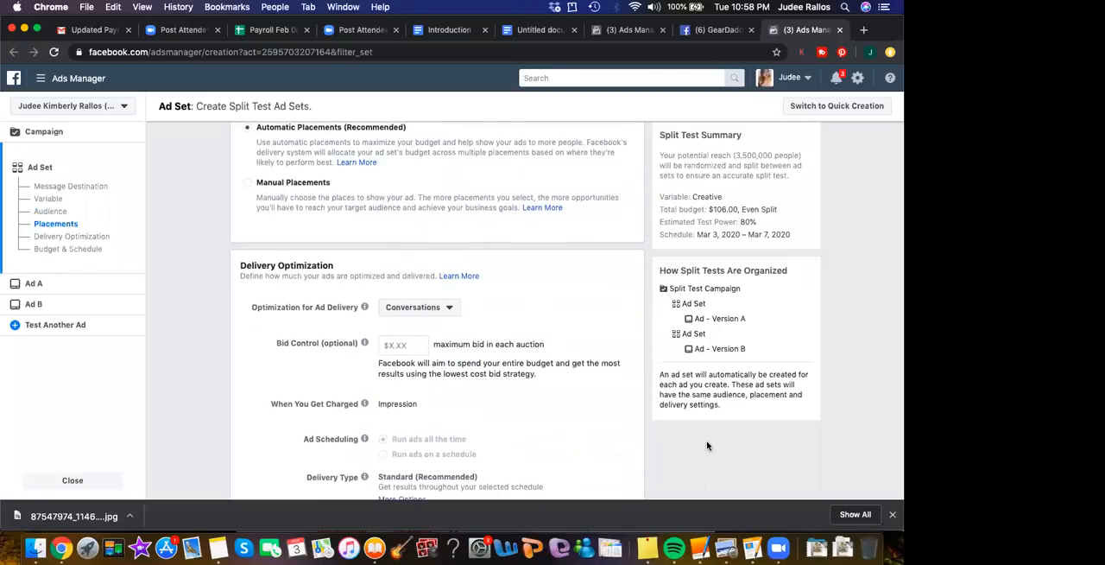
scroll(707, 446, down, 3)
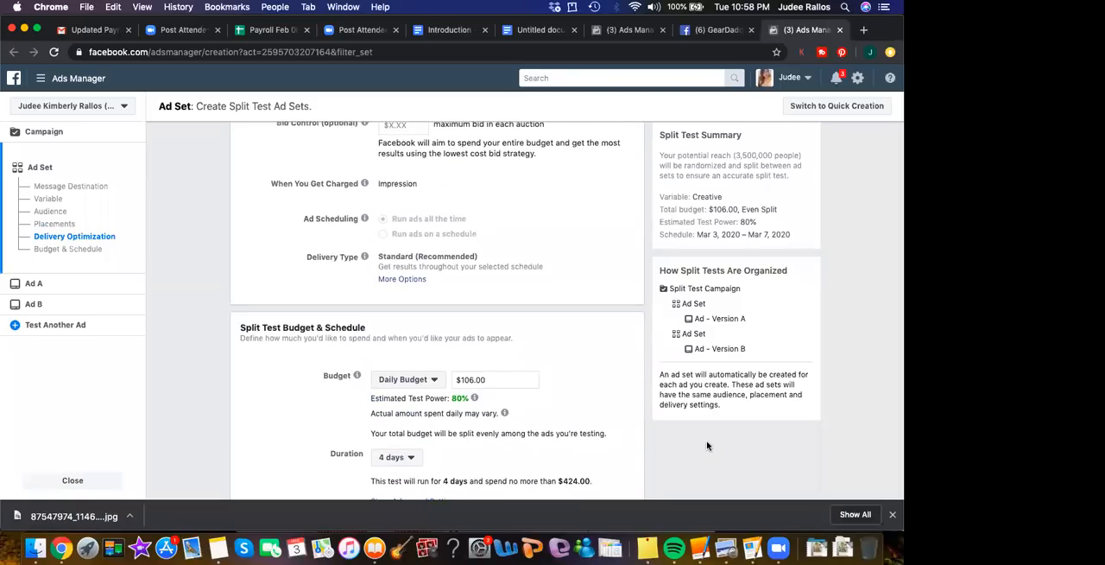
scroll(707, 446, down, 2)
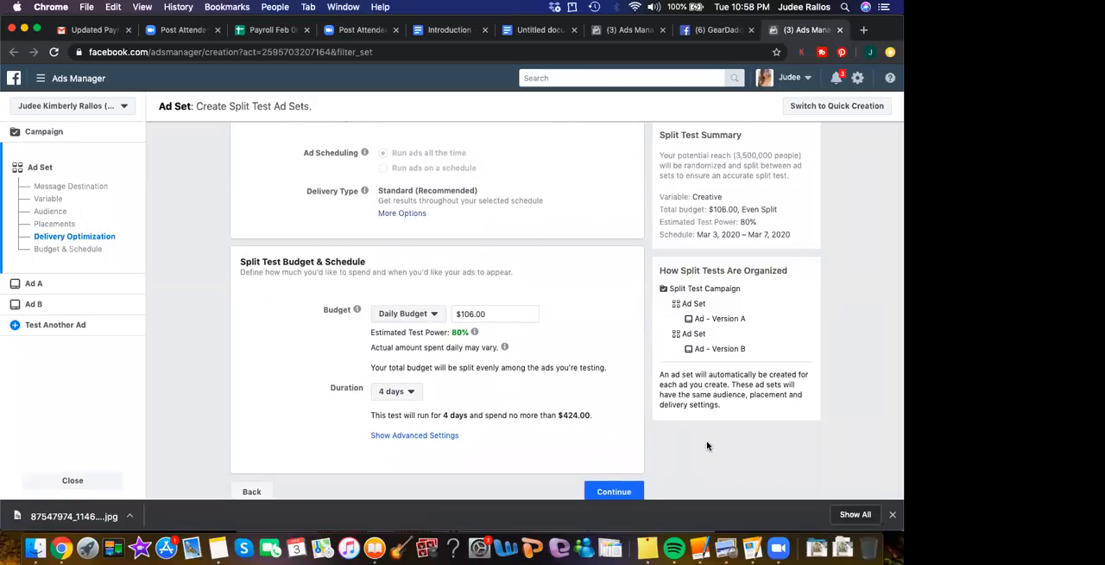
Check the budget types, keep Daily Budget, and set the split test's daily budget to $6.00
click(434, 318)
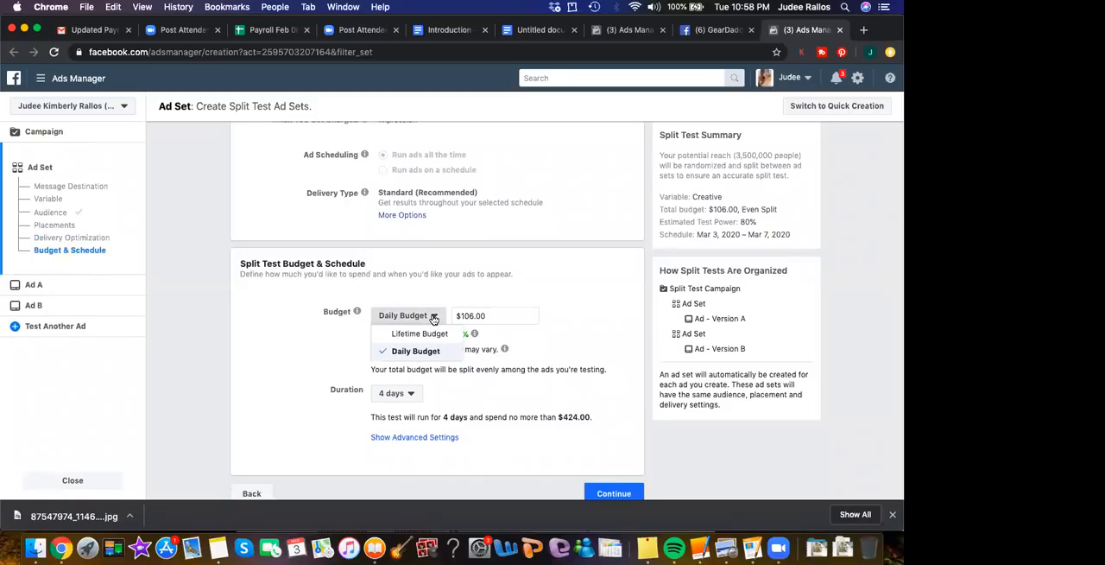
click(553, 348)
click(467, 316)
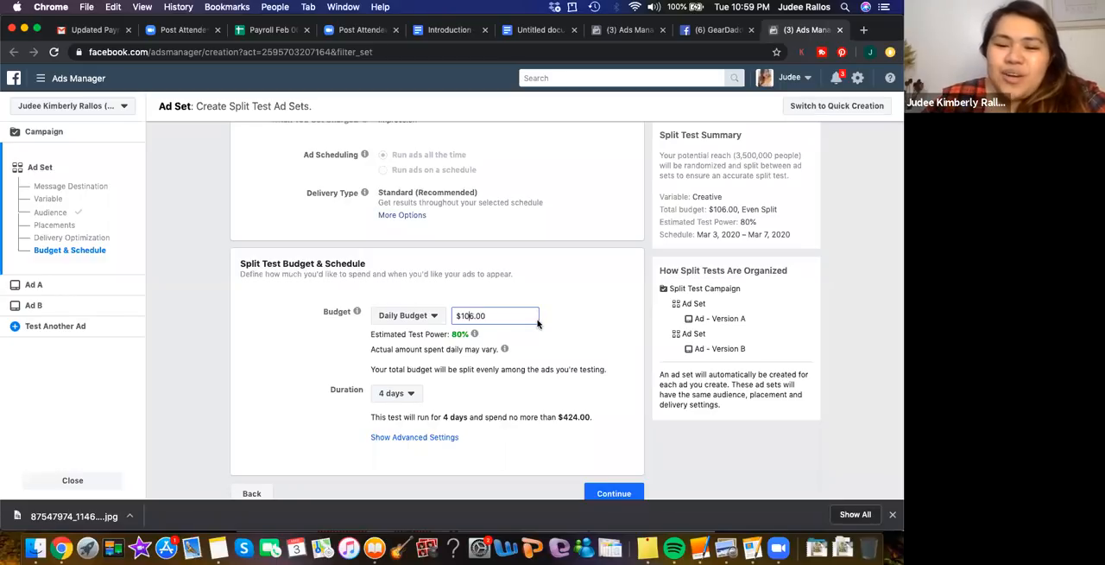
key(BackSpace)
key(BackSpace)
key(BackSpace)
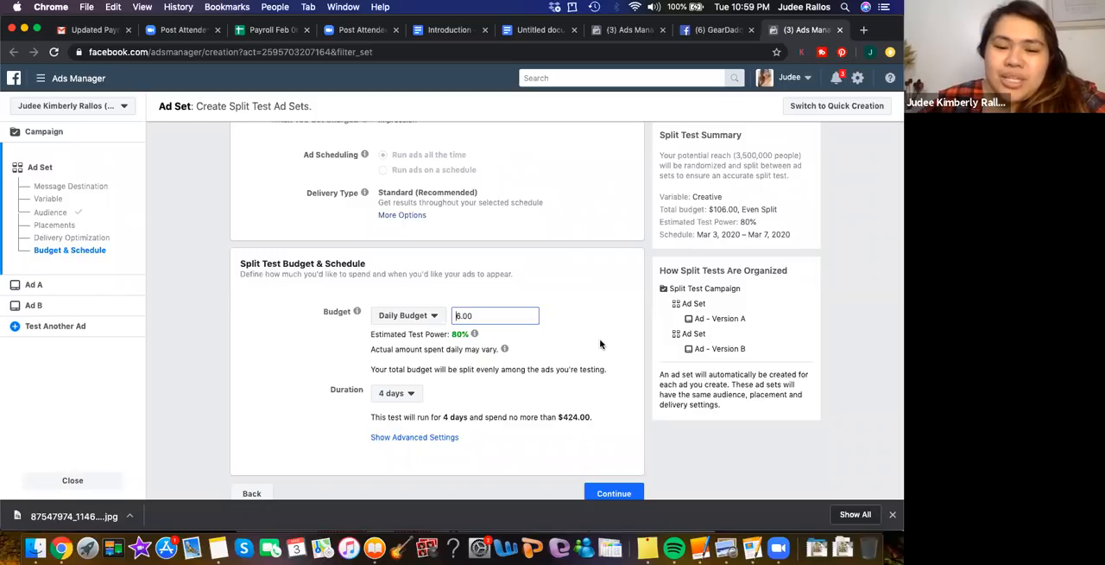
click(614, 334)
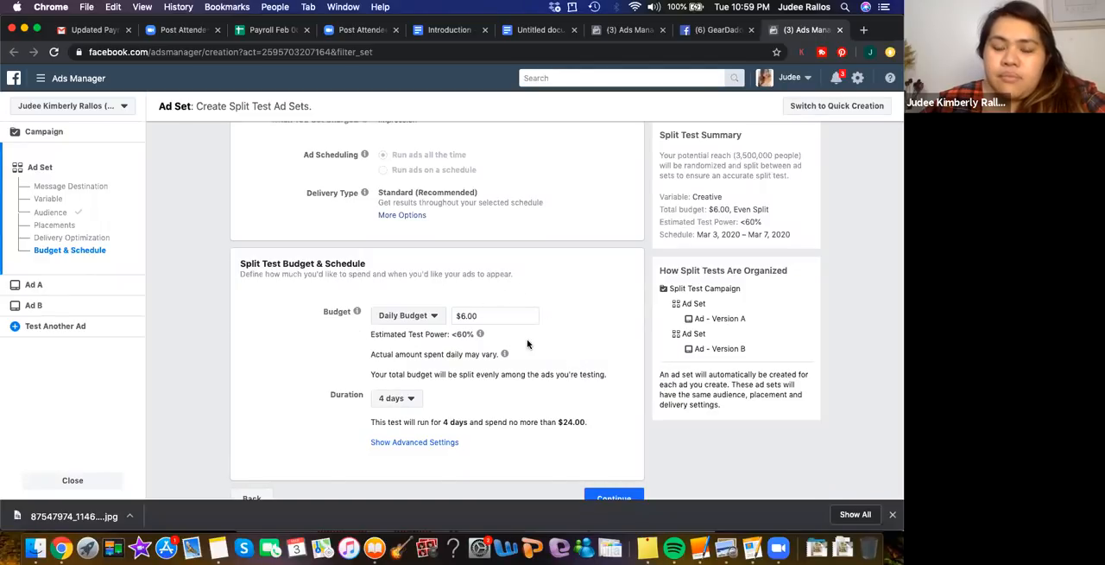
mouse_move(505, 354)
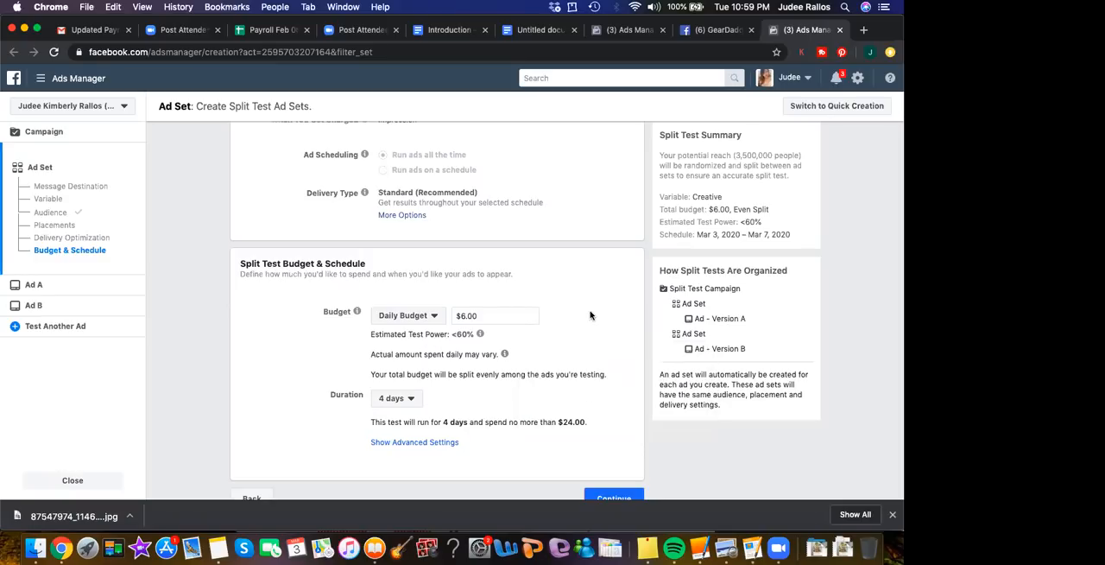
Limit the split test audience's gender to Women
scroll(591, 315, up, 5)
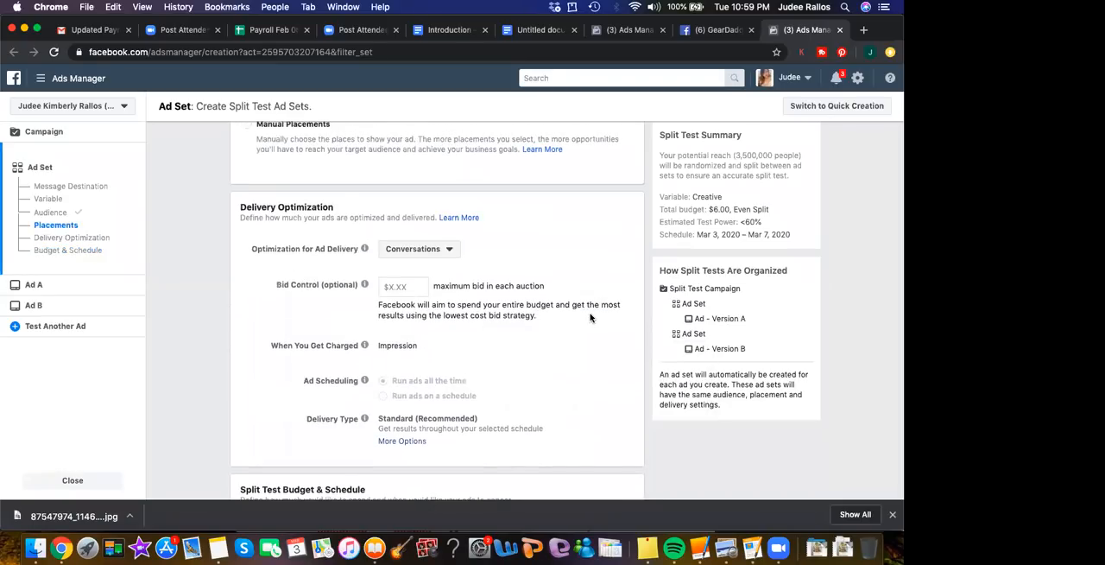
scroll(590, 318, up, 1)
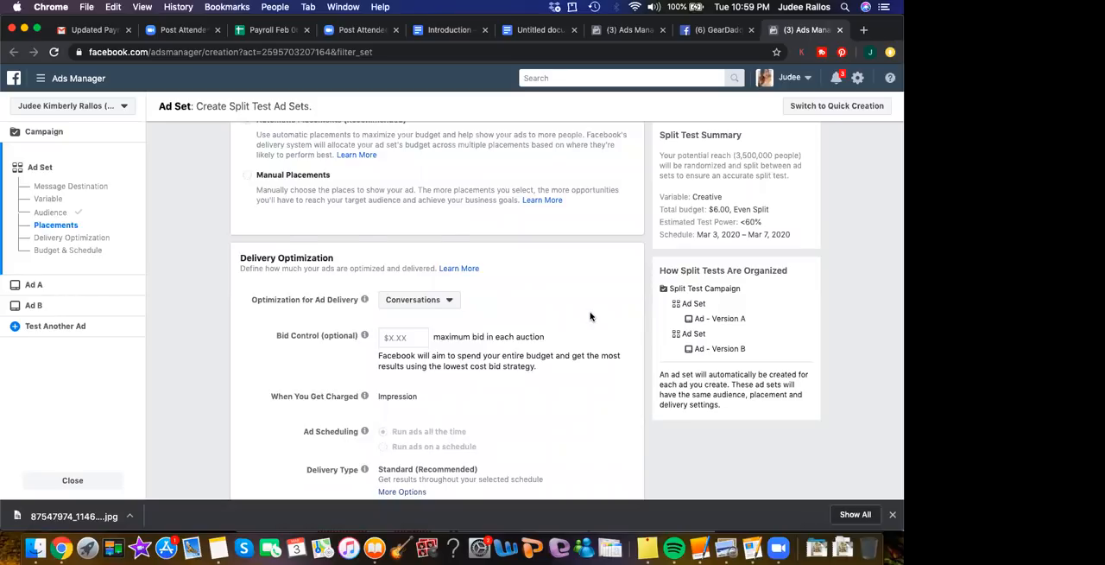
scroll(591, 318, down, 1)
scroll(591, 318, up, 3)
scroll(591, 317, up, 12)
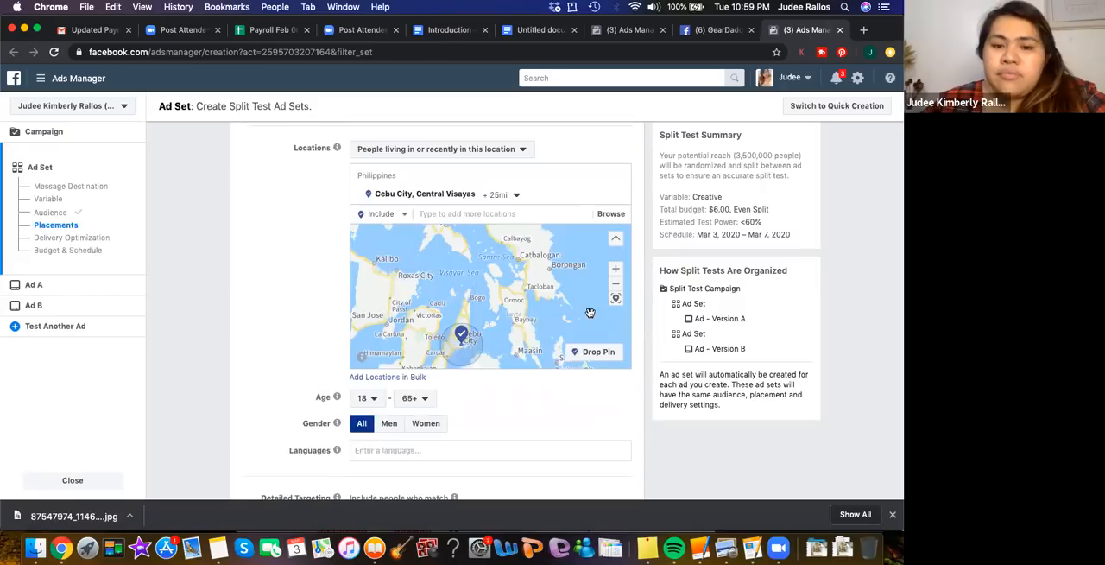
scroll(591, 313, up, 2)
scroll(276, 285, down, 2)
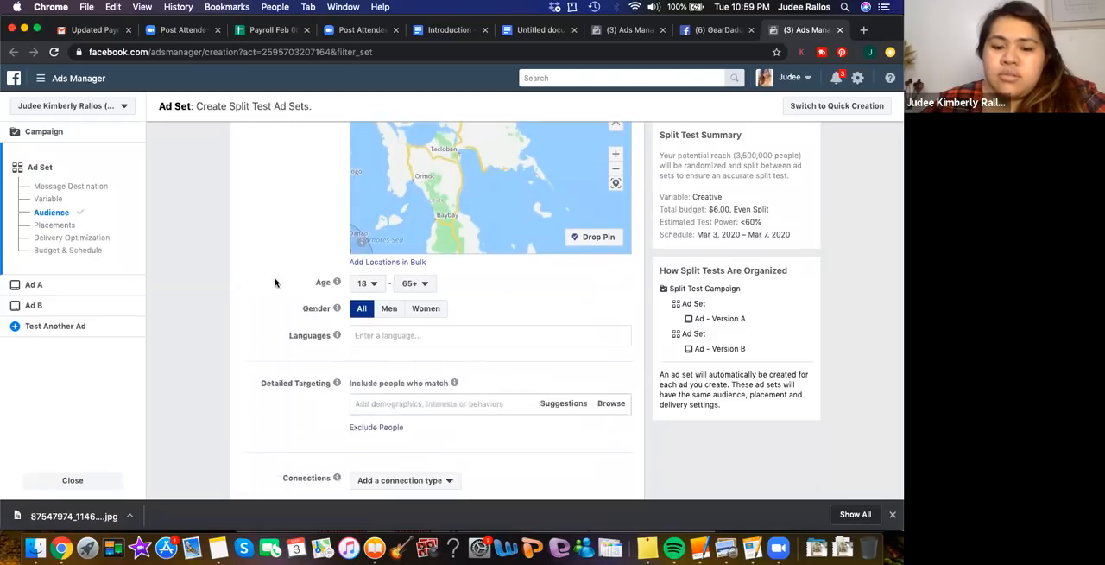
scroll(274, 282, down, 2)
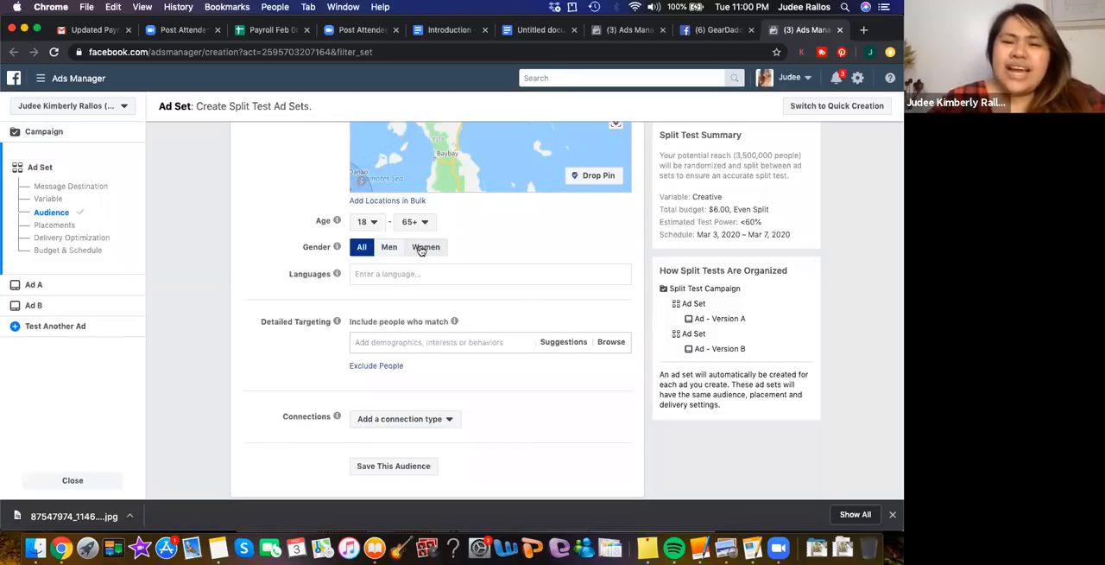
click(422, 250)
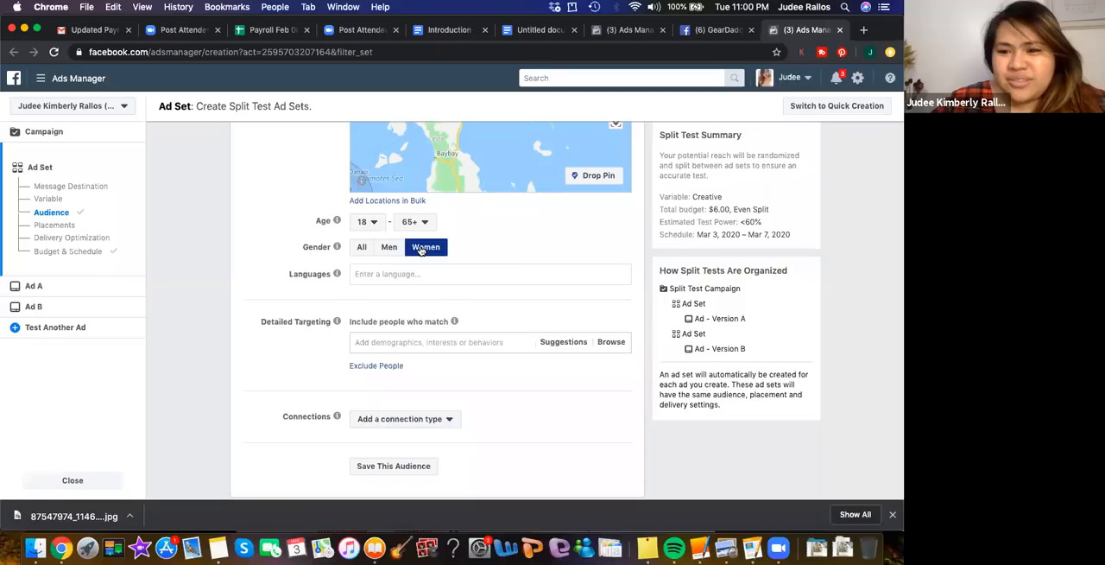
Set the audience's minimum age to 30
scroll(506, 227, up, 1)
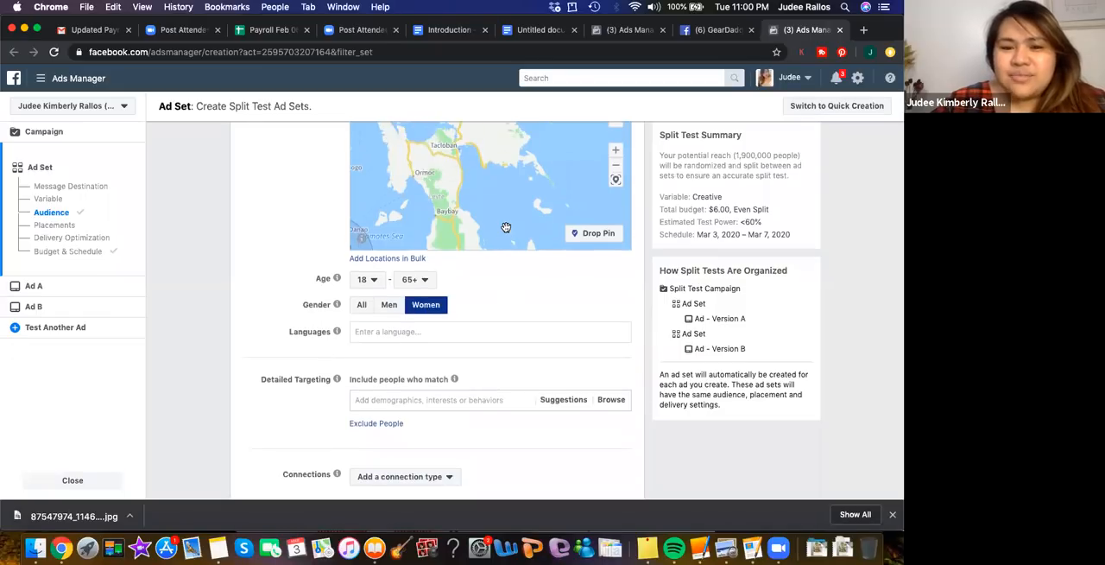
scroll(506, 228, up, 1)
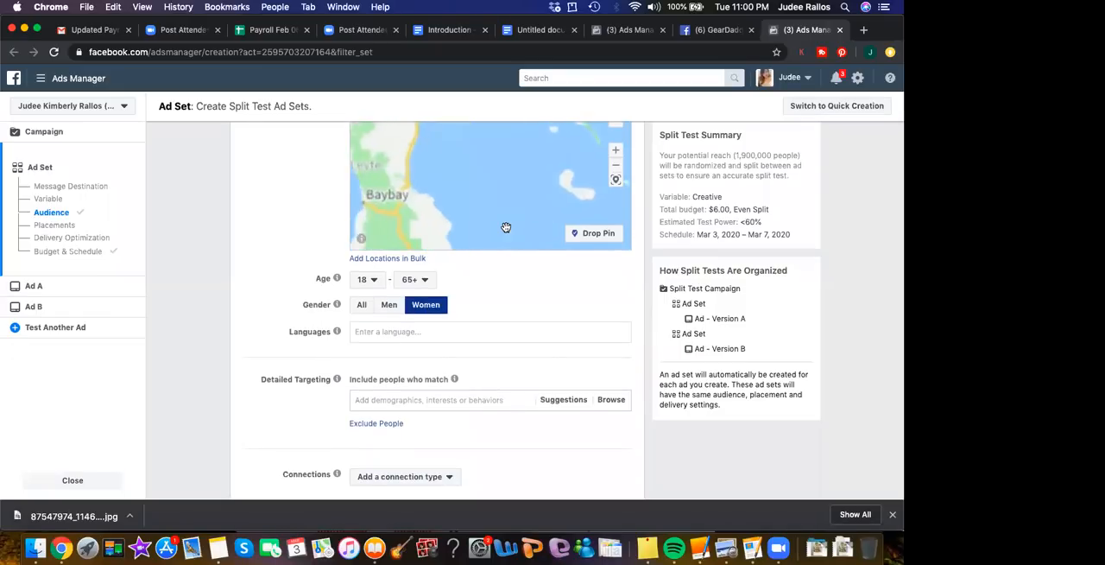
click(377, 281)
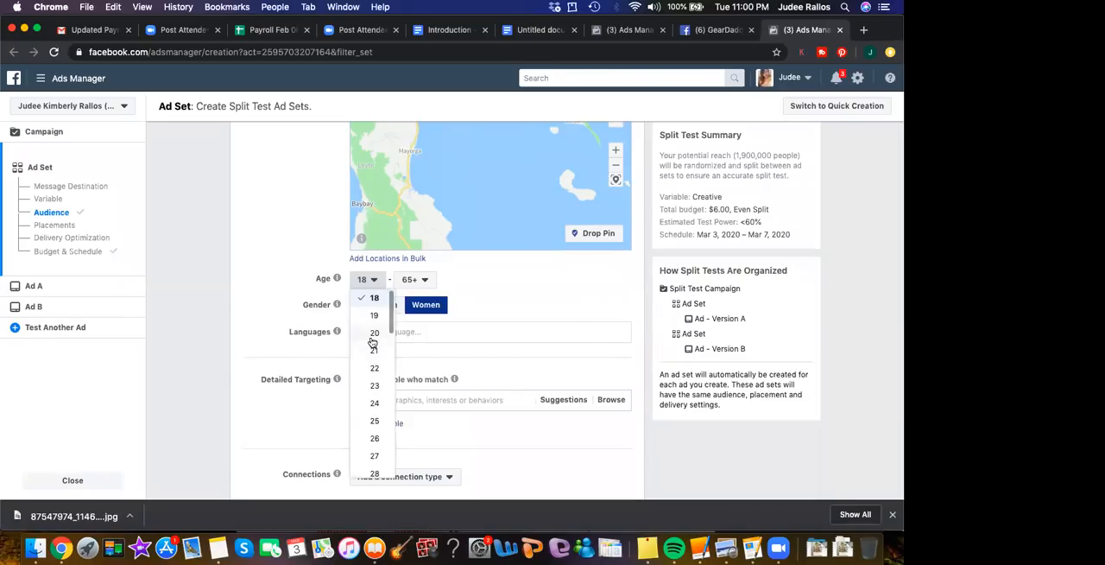
scroll(377, 440, down, 2)
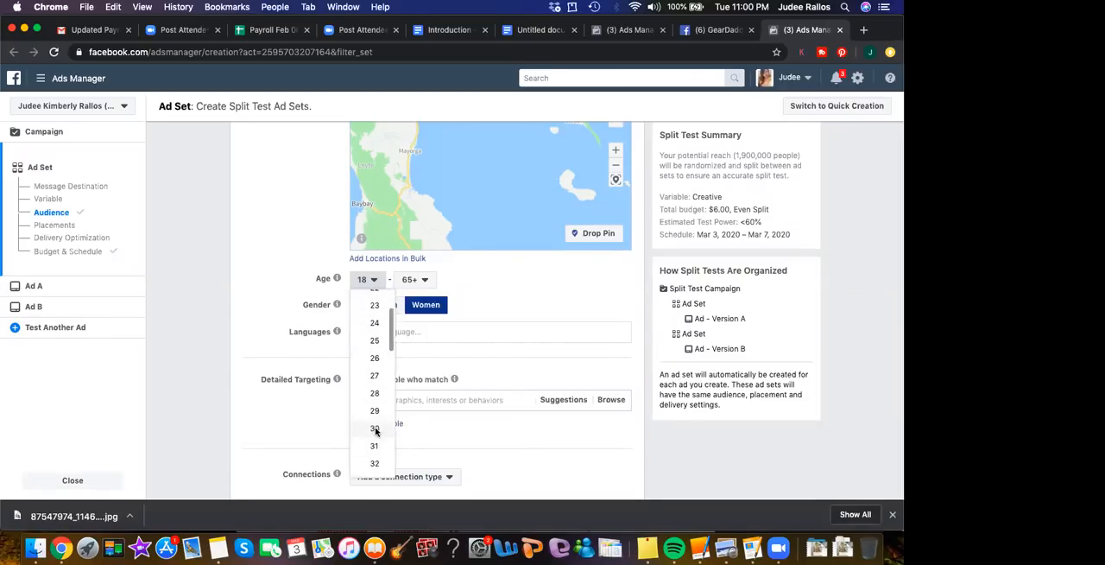
click(375, 430)
Set the audience's maximum age to 40
click(424, 279)
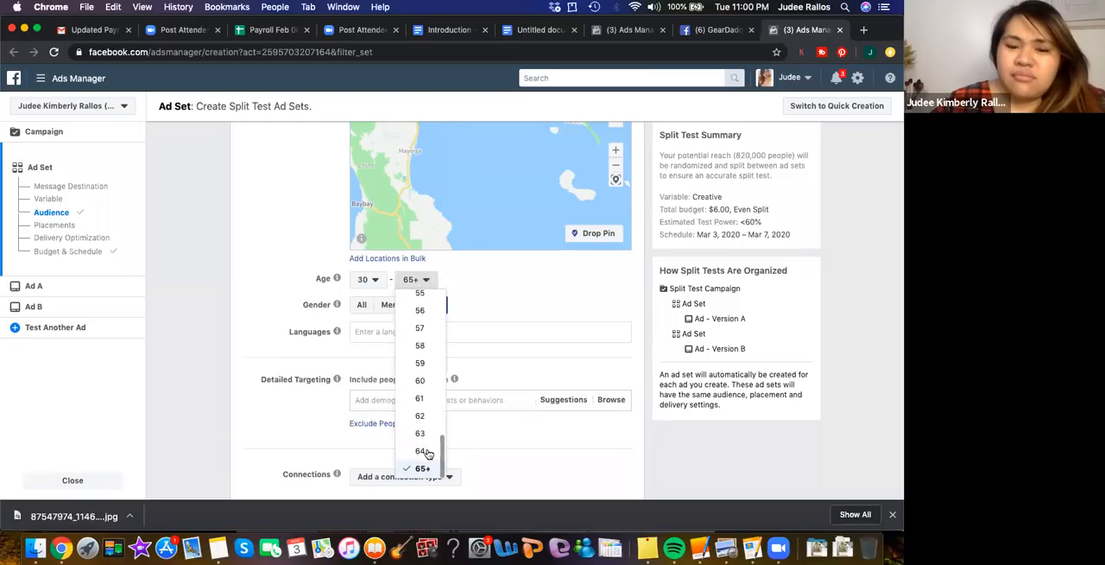
scroll(426, 381, up, 4)
scroll(426, 381, up, 8)
scroll(426, 380, up, 2)
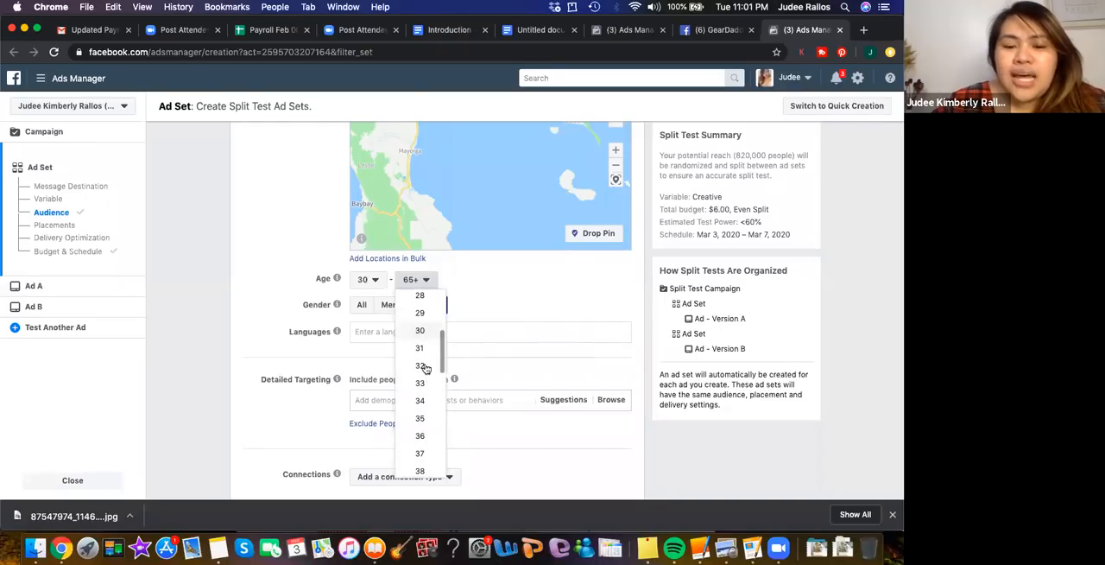
scroll(421, 450, down, 1)
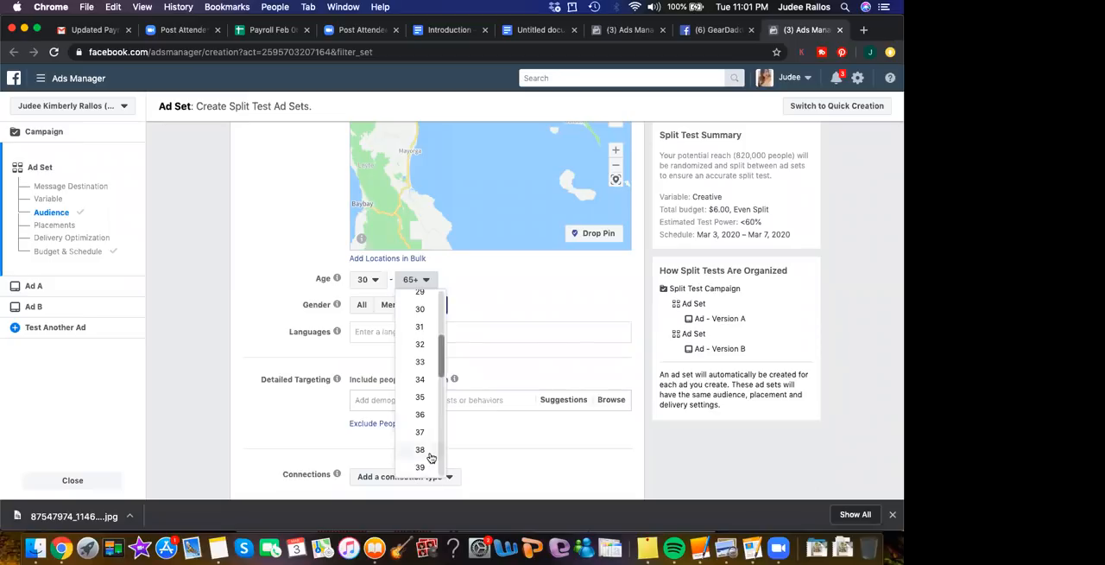
scroll(431, 456, down, 2)
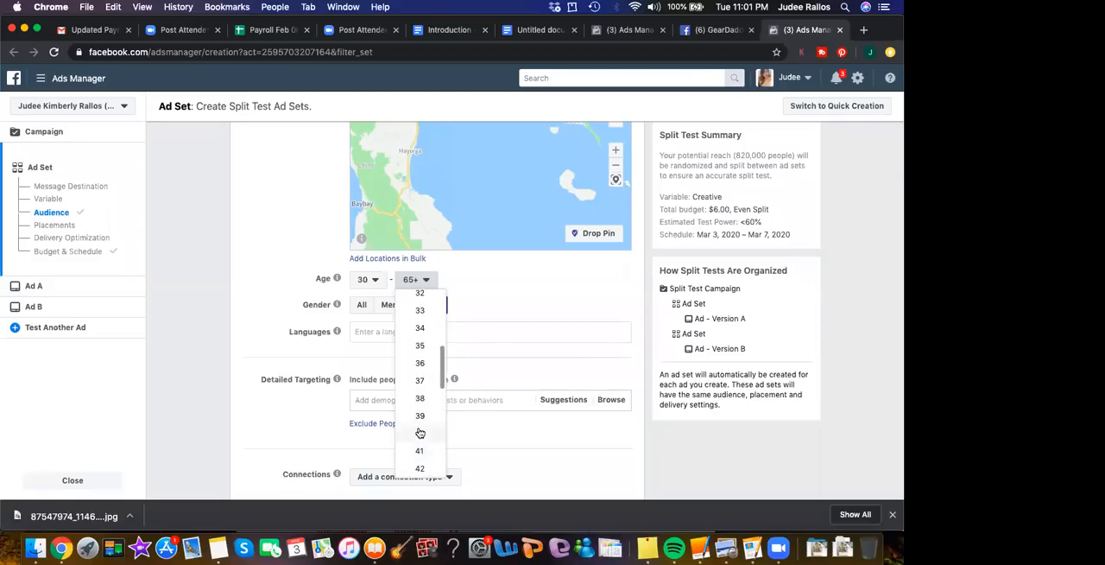
click(420, 433)
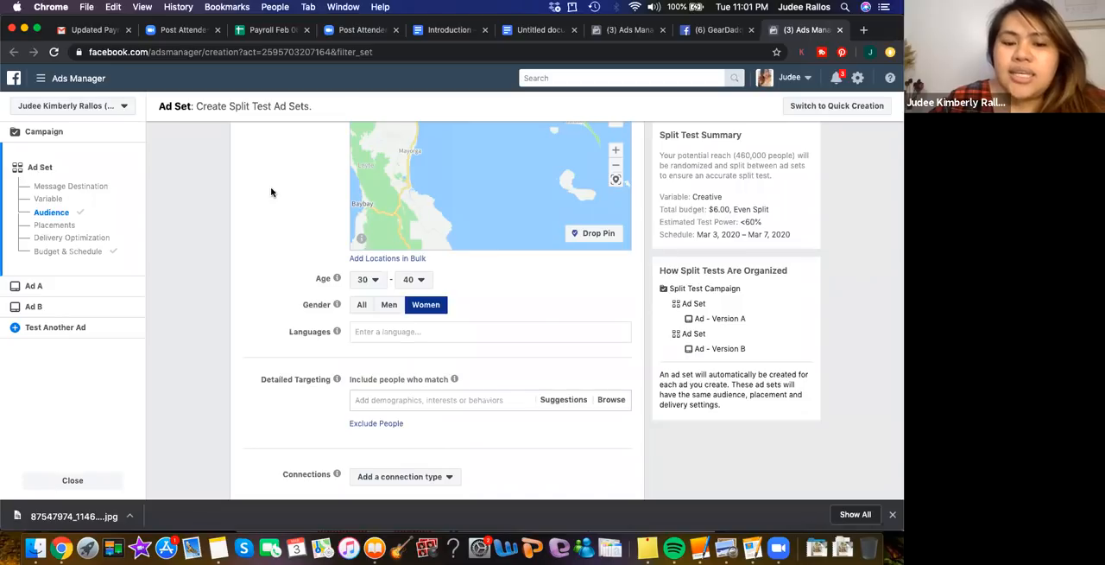
Review the audience settings from custom audiences and location through age, gender, languages and detailed targeting
scroll(271, 191, up, 5)
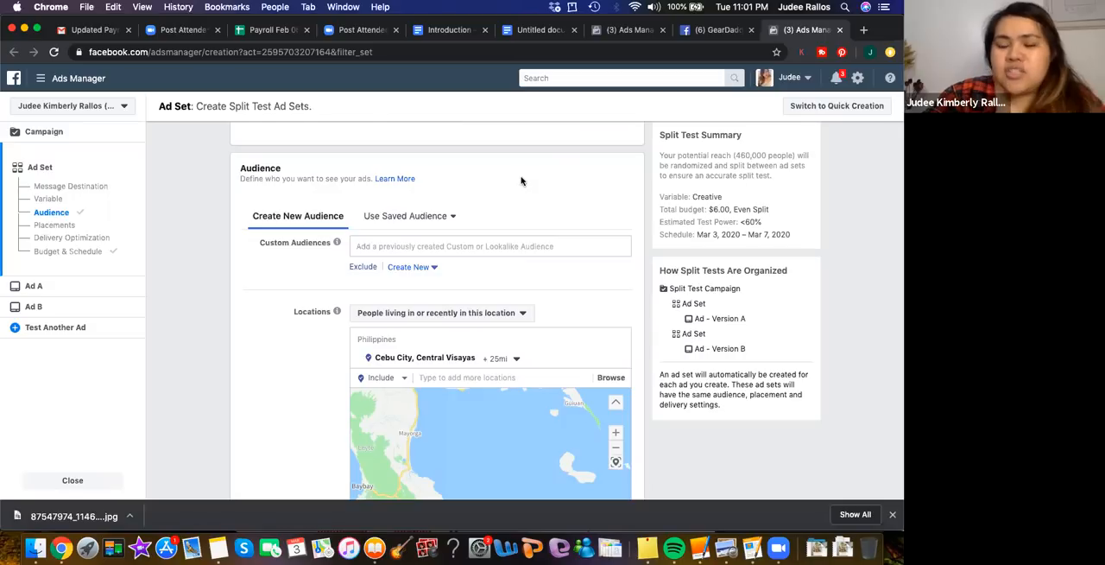
scroll(521, 180, down, 5)
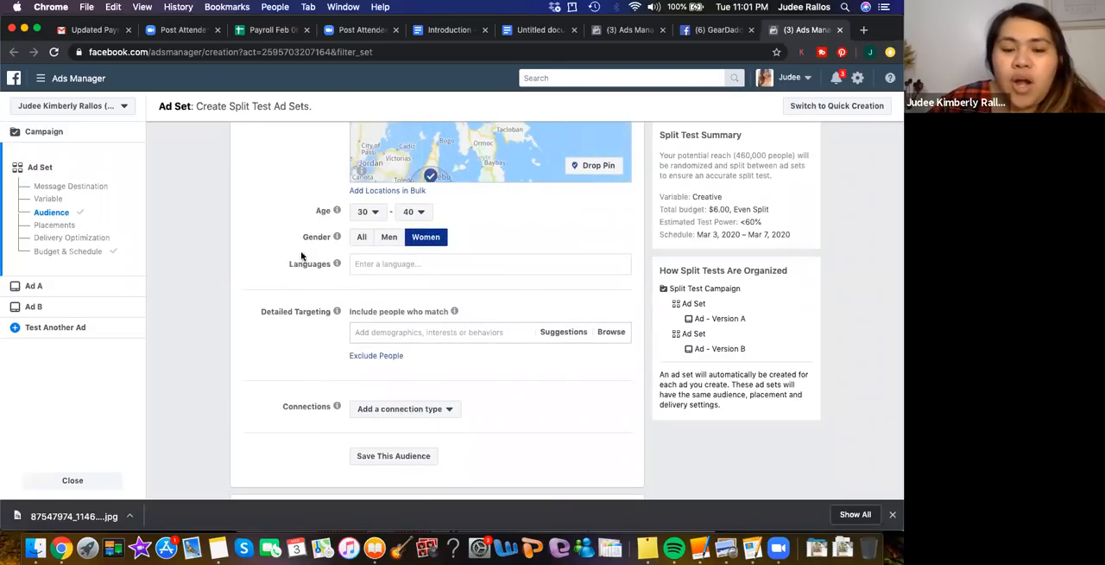
scroll(288, 251, up, 2)
scroll(289, 253, up, 5)
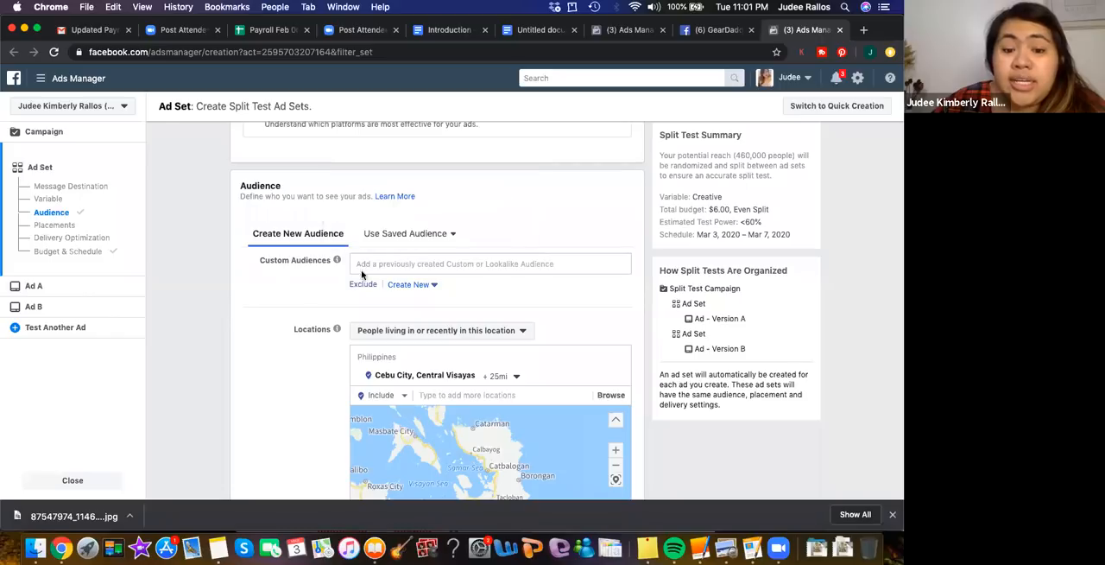
scroll(281, 294, down, 1)
scroll(281, 294, down, 2)
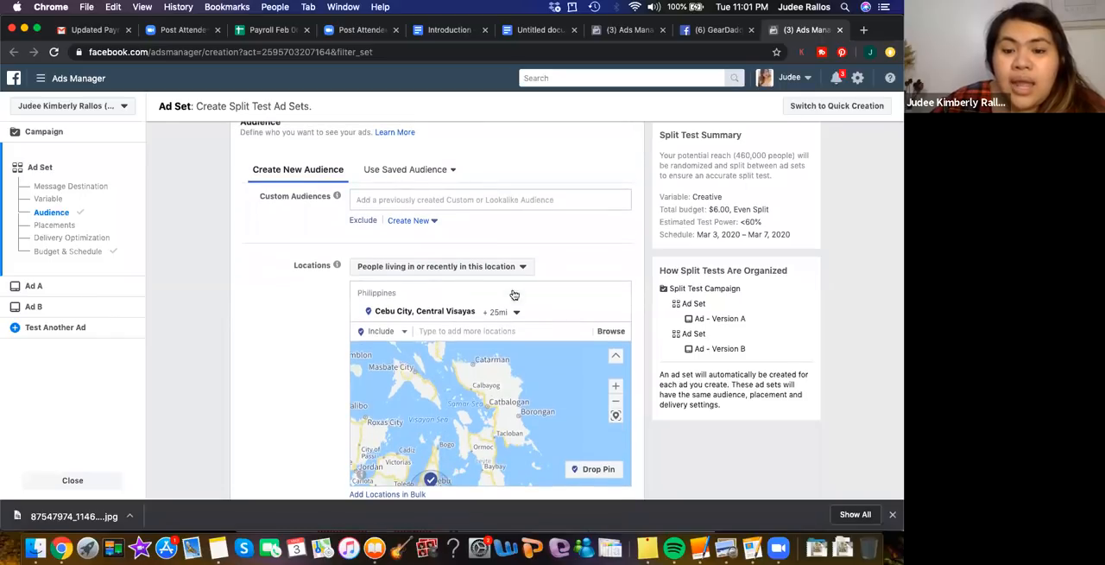
scroll(547, 272, down, 5)
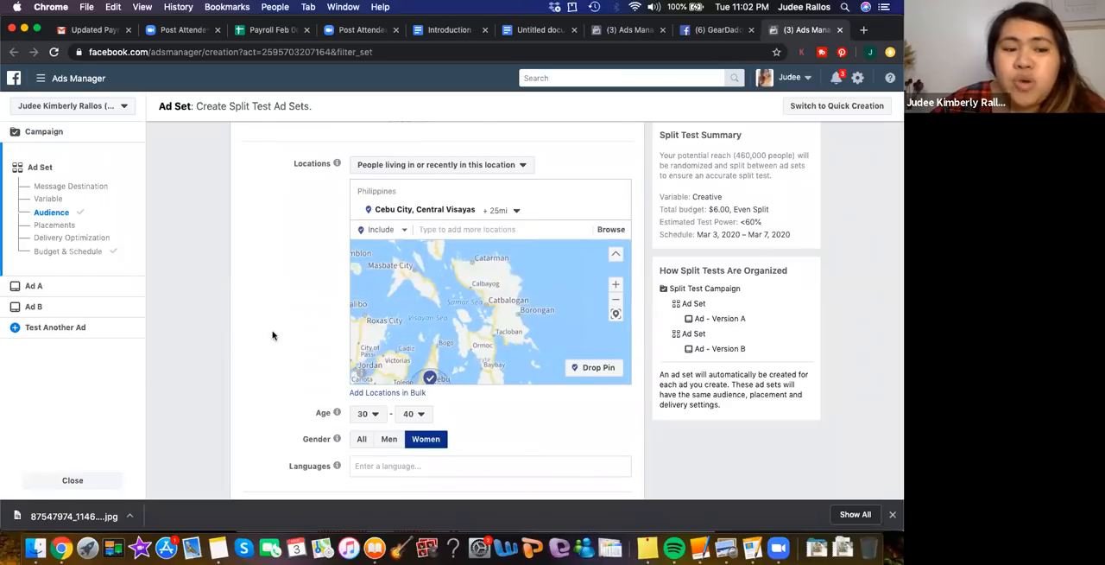
scroll(272, 335, down, 4)
scroll(272, 335, down, 3)
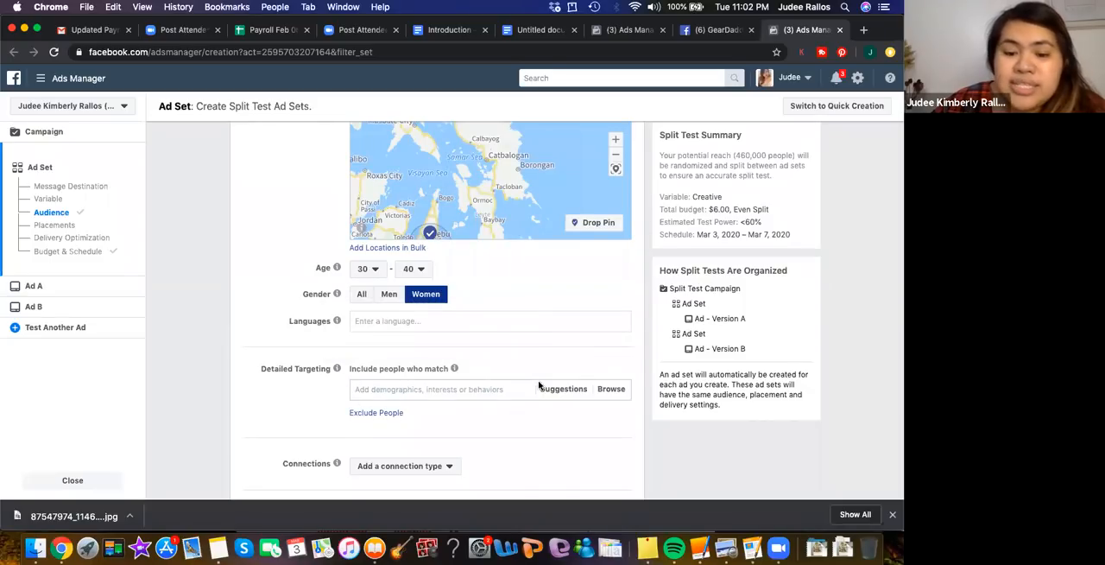
Check the detailed targeting suggestions, search the targeting options for "duterte" and clear the search text
click(462, 388)
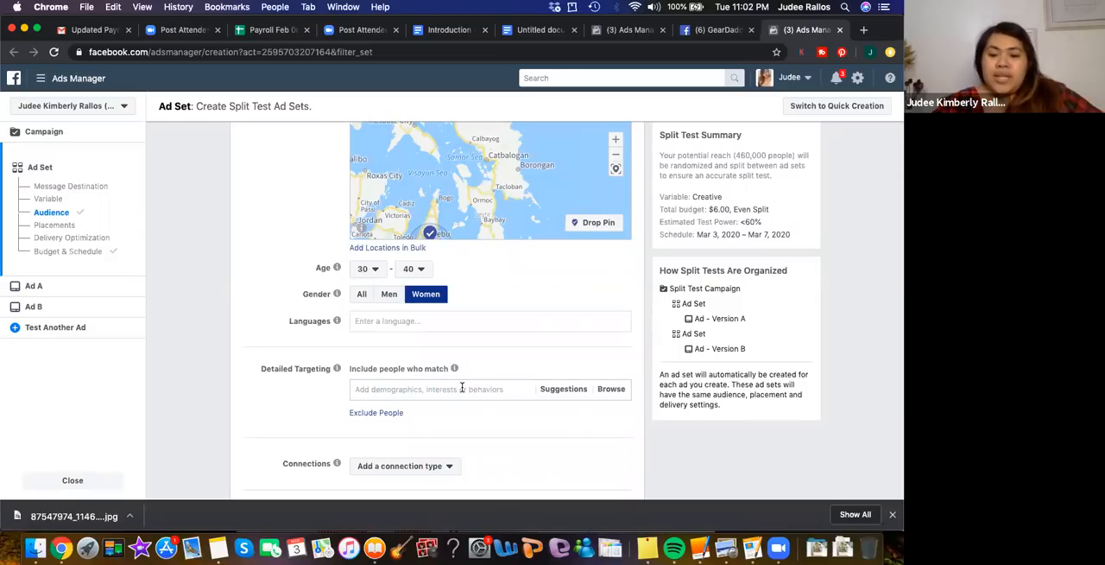
click(558, 390)
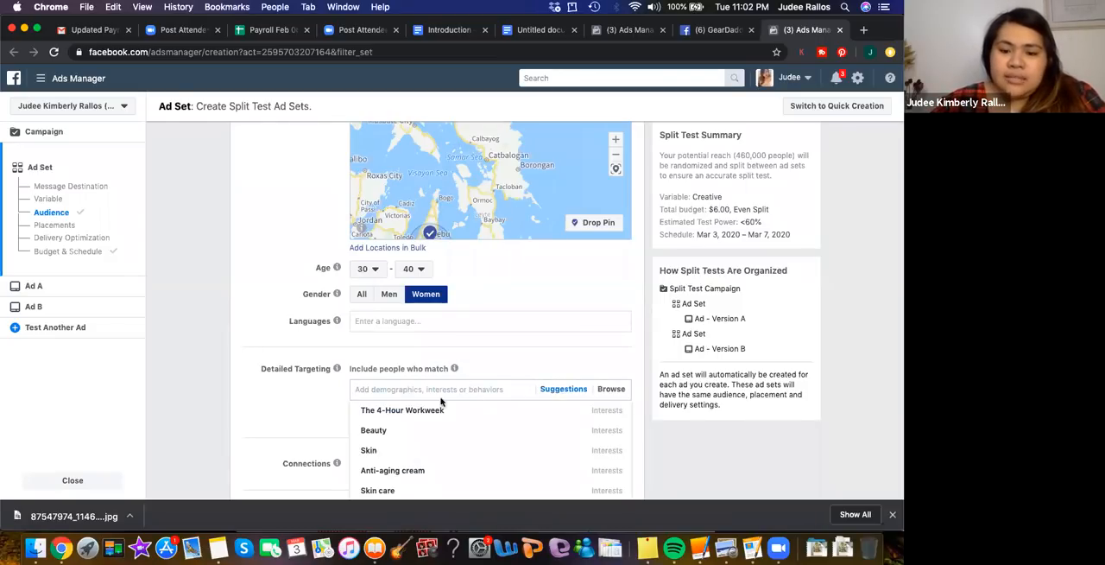
click(382, 390)
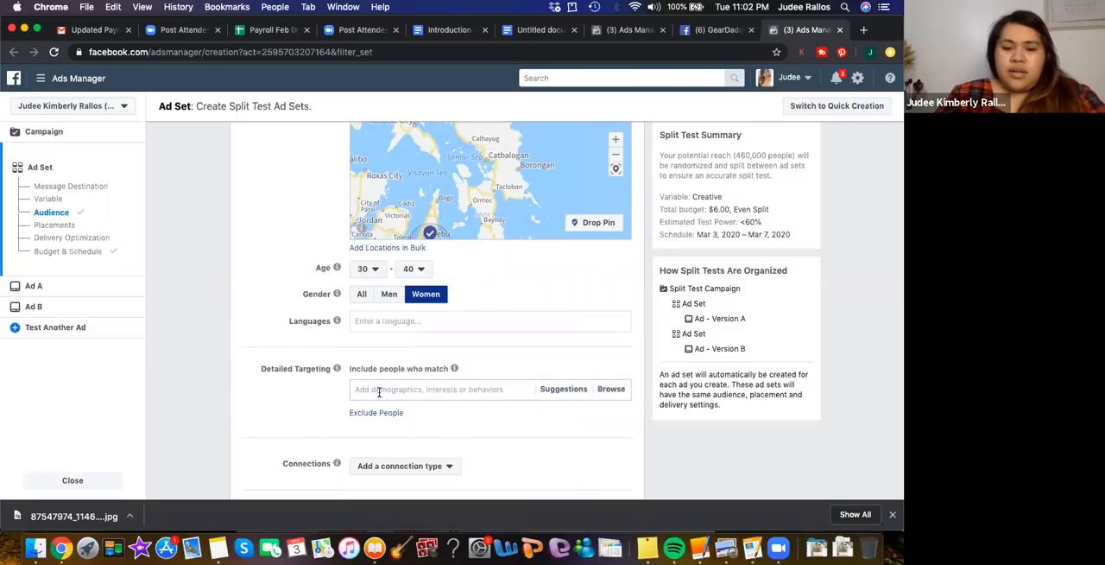
text(duterte)
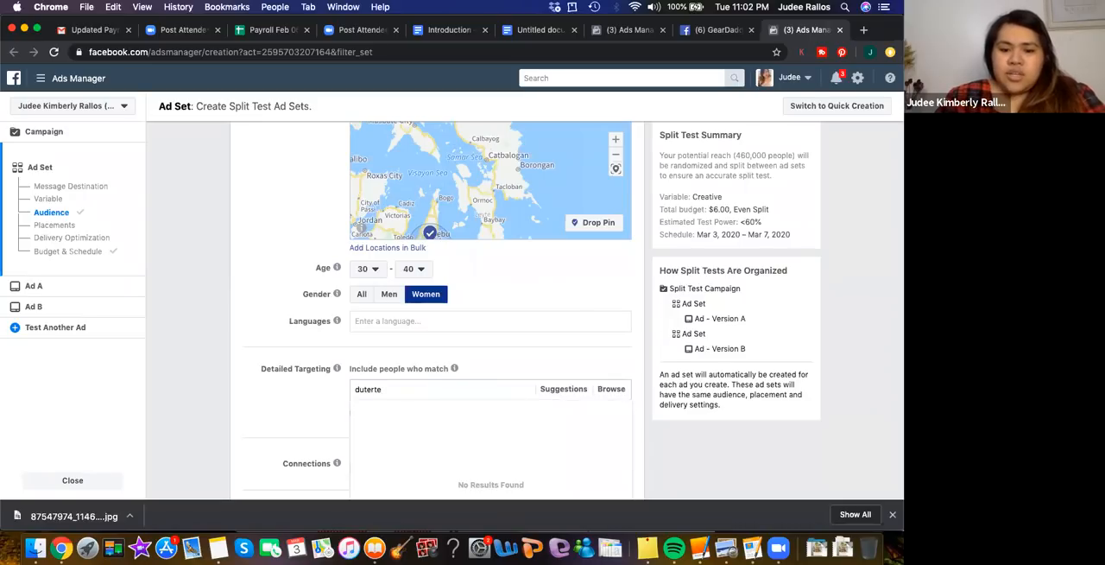
key(BackSpace)
key(BackSpace)
key(BackSpace)
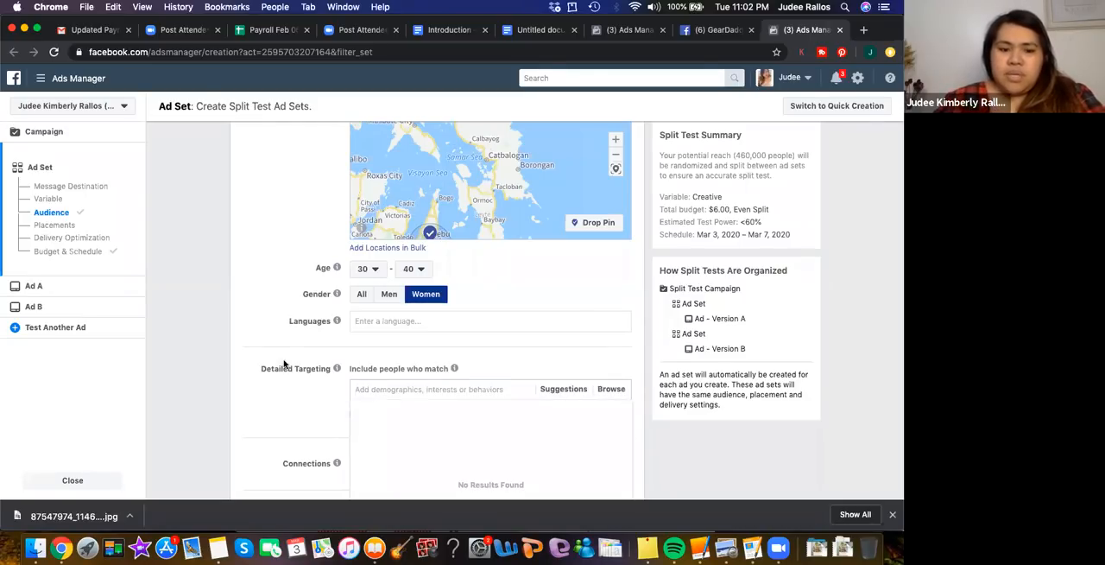
Browse the Interests categories available for detailed targeting, from Business and industry to Technology
scroll(283, 367, down, 3)
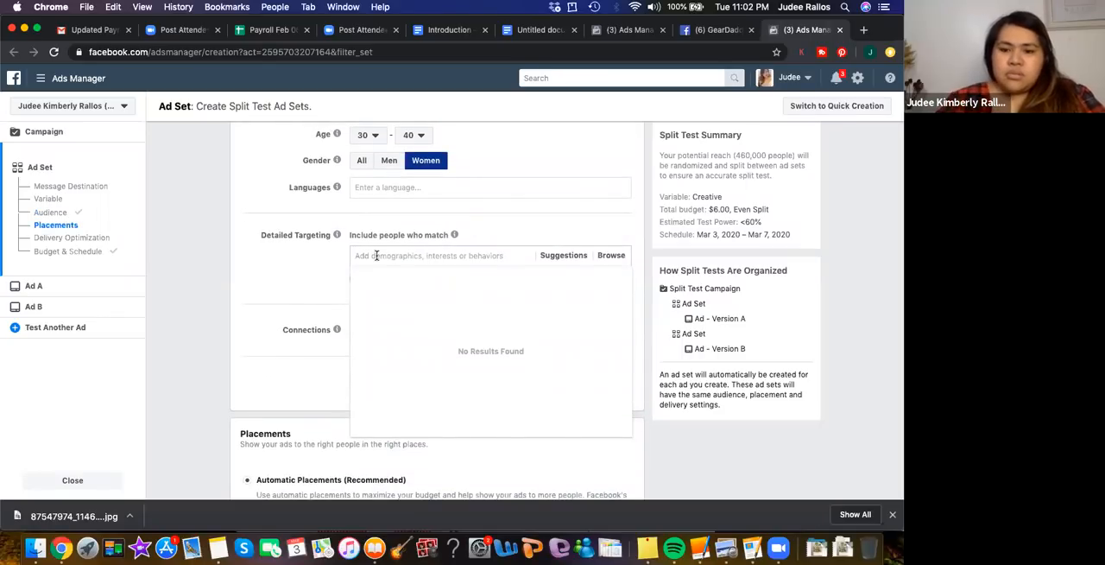
click(613, 256)
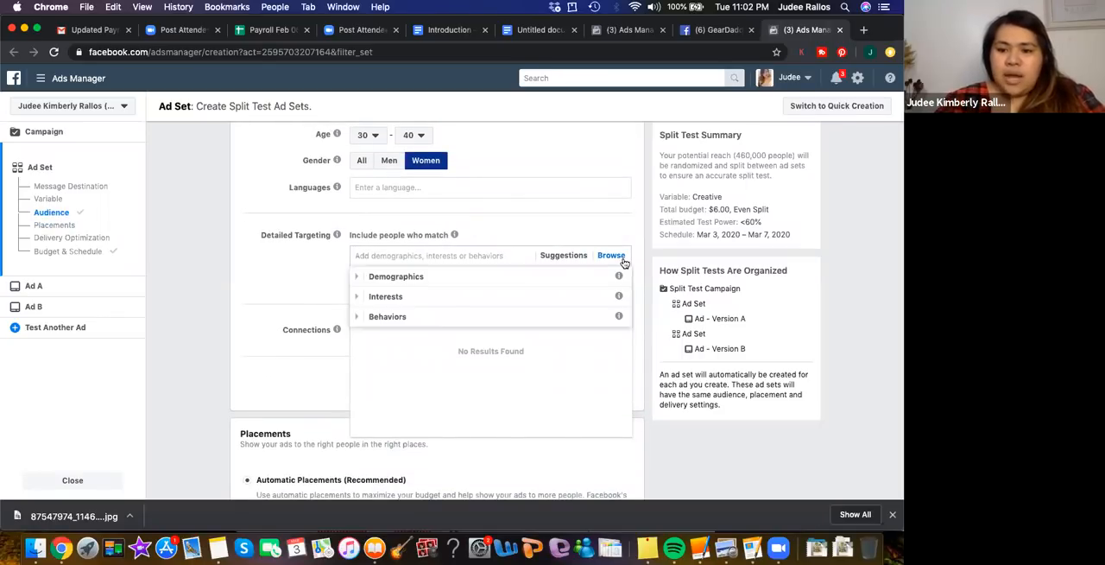
click(354, 298)
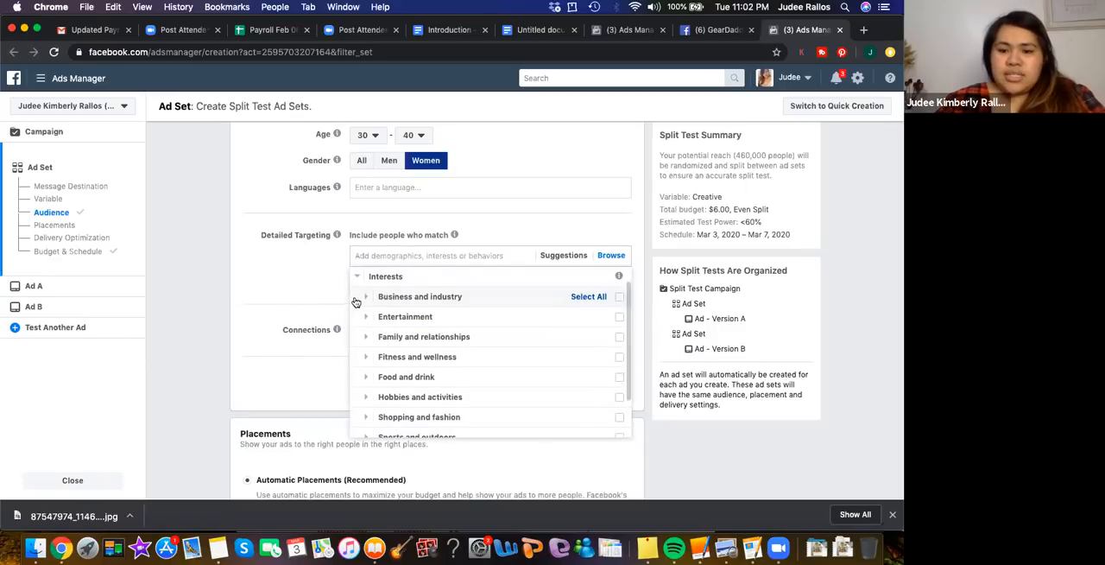
scroll(458, 402, down, 5)
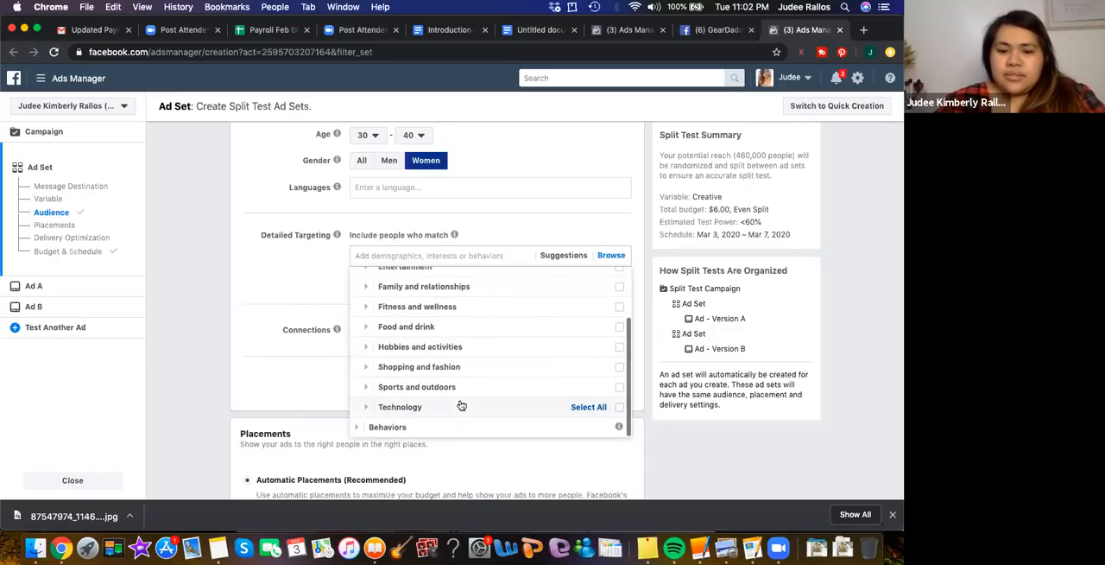
scroll(438, 286, up, 3)
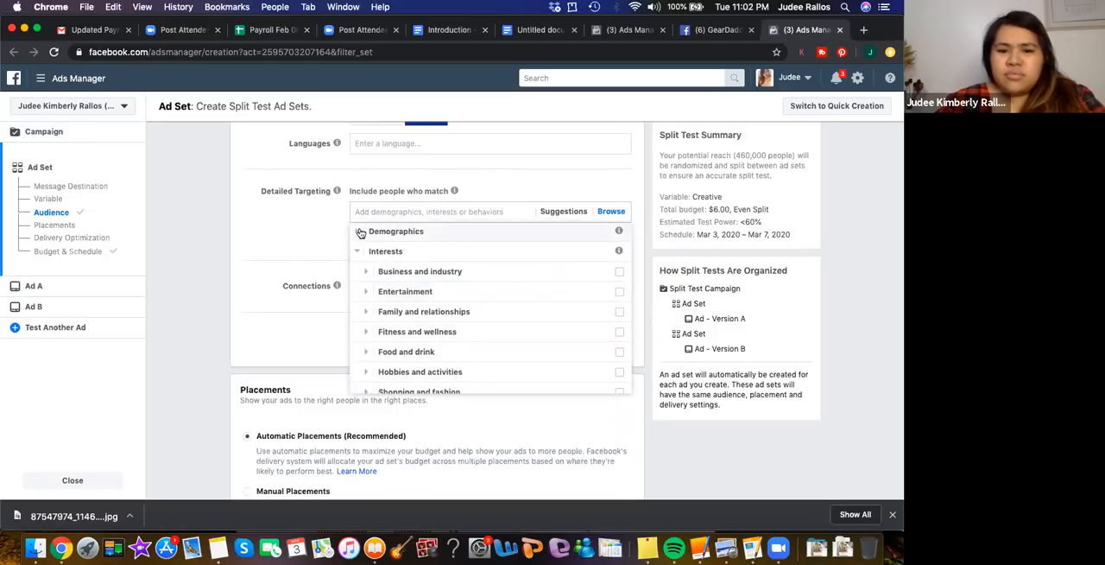
Browse the Demographics categories for detailed targeting and look through the Life Events options
click(357, 231)
scroll(413, 282, down, 1)
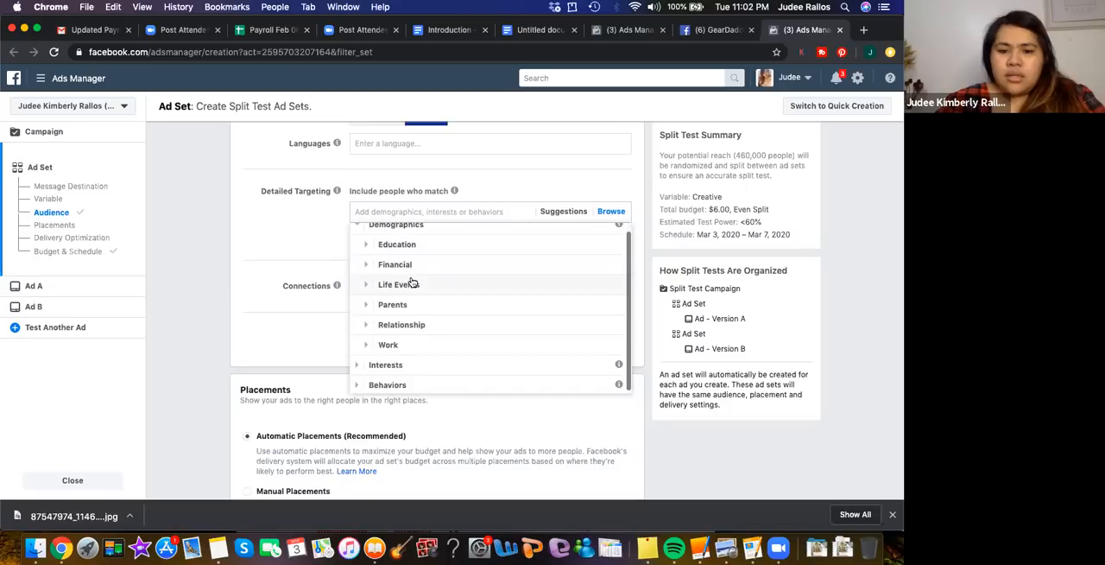
scroll(406, 280, up, 1)
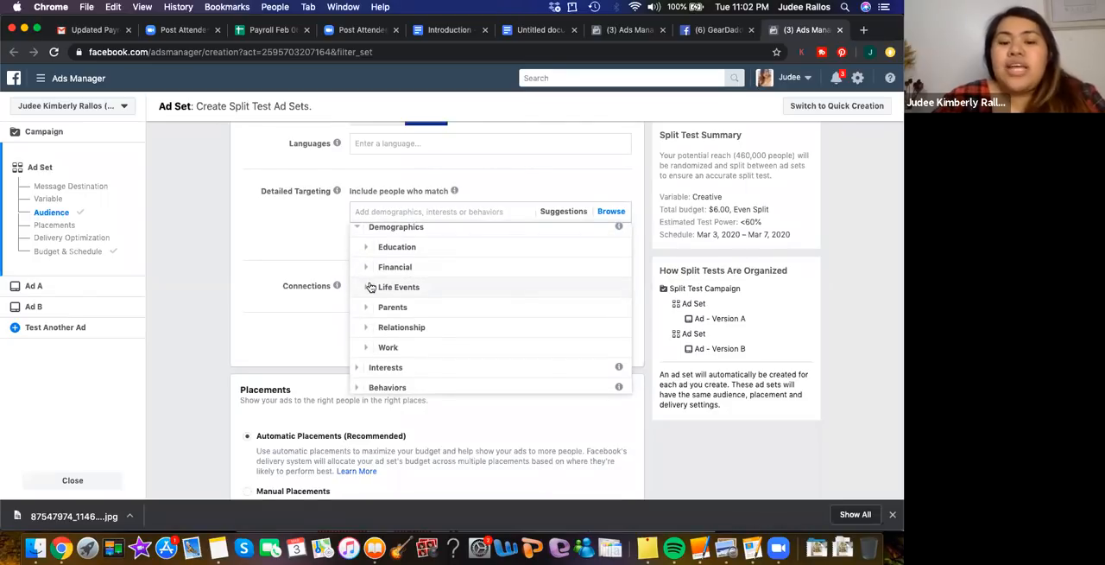
click(365, 287)
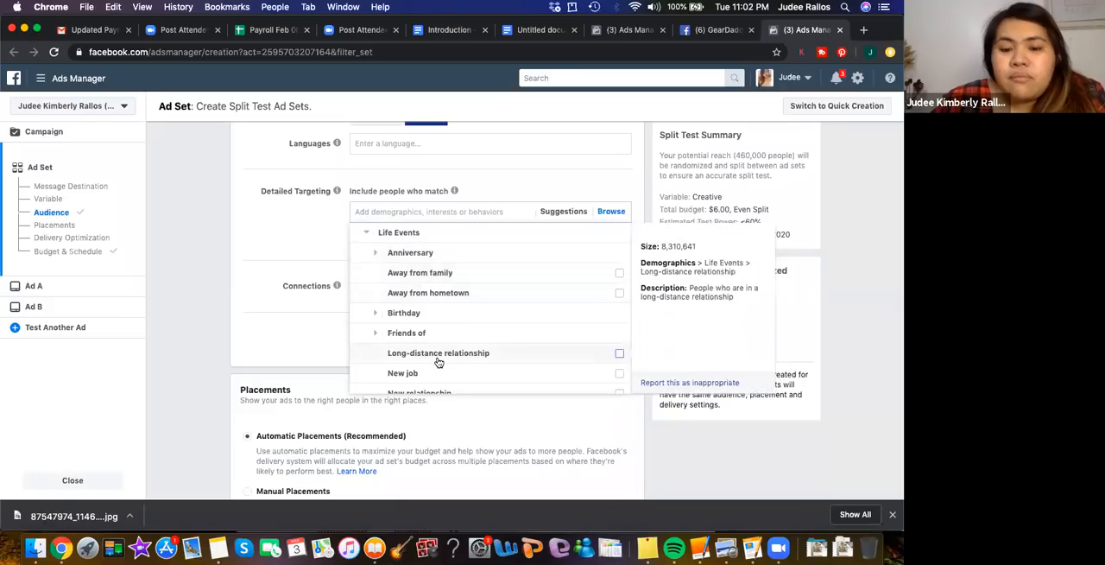
scroll(439, 361, down, 1)
scroll(438, 362, down, 2)
scroll(439, 363, down, 1)
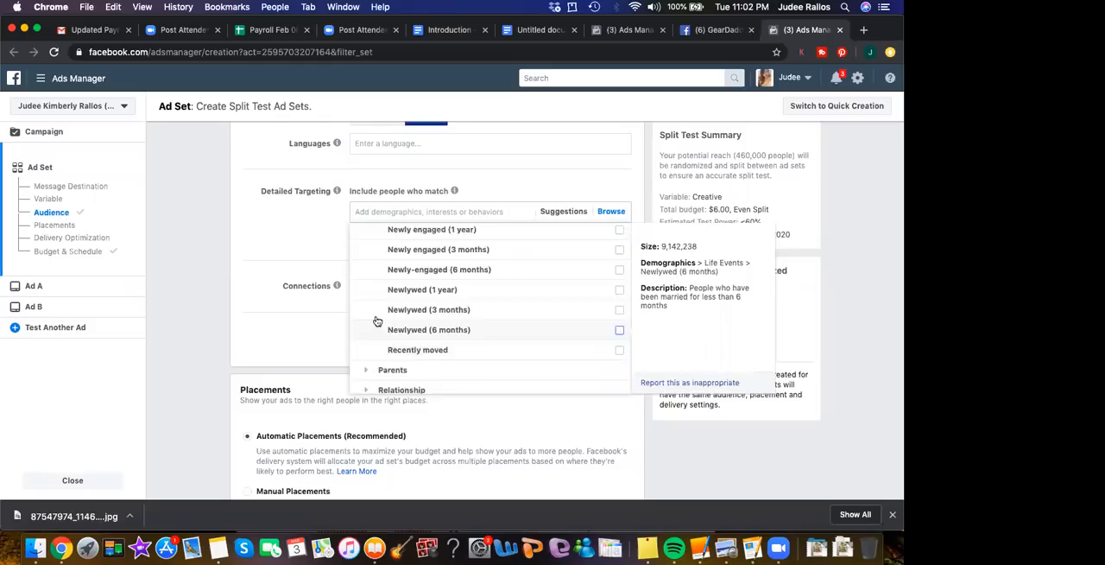
Look through the remaining Life Events options and the All Parents options under Demographics, from new parents to parents with toddlers
scroll(389, 307, up, 1)
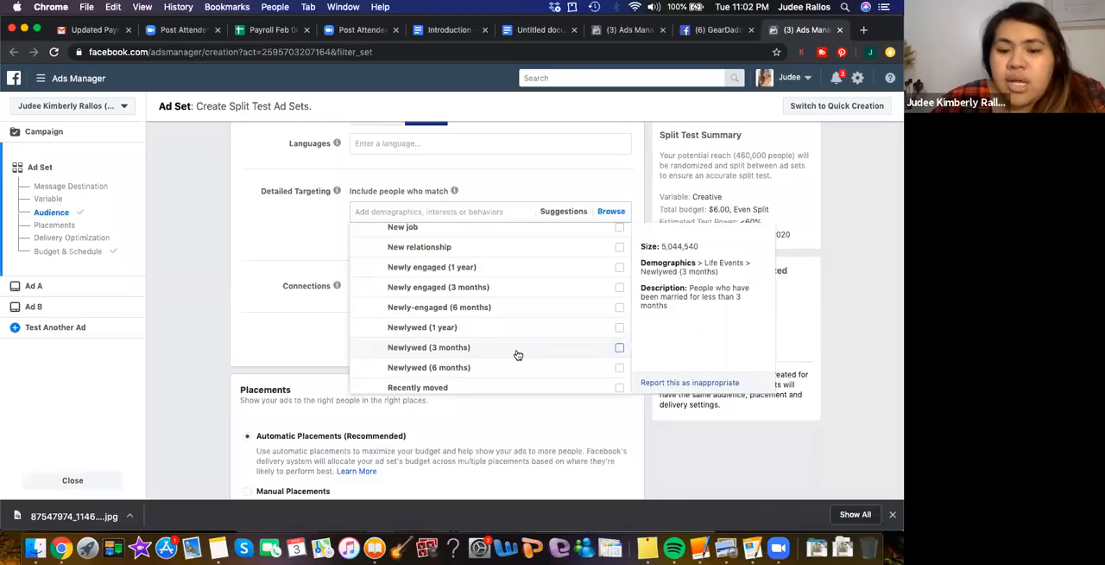
scroll(518, 355, down, 1)
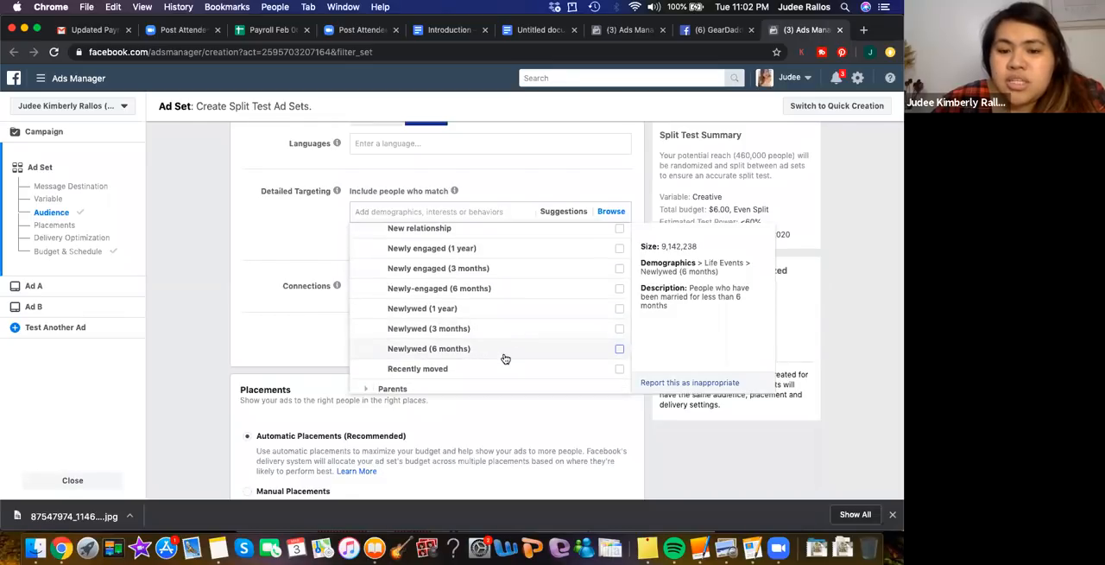
scroll(505, 358, down, 2)
click(371, 351)
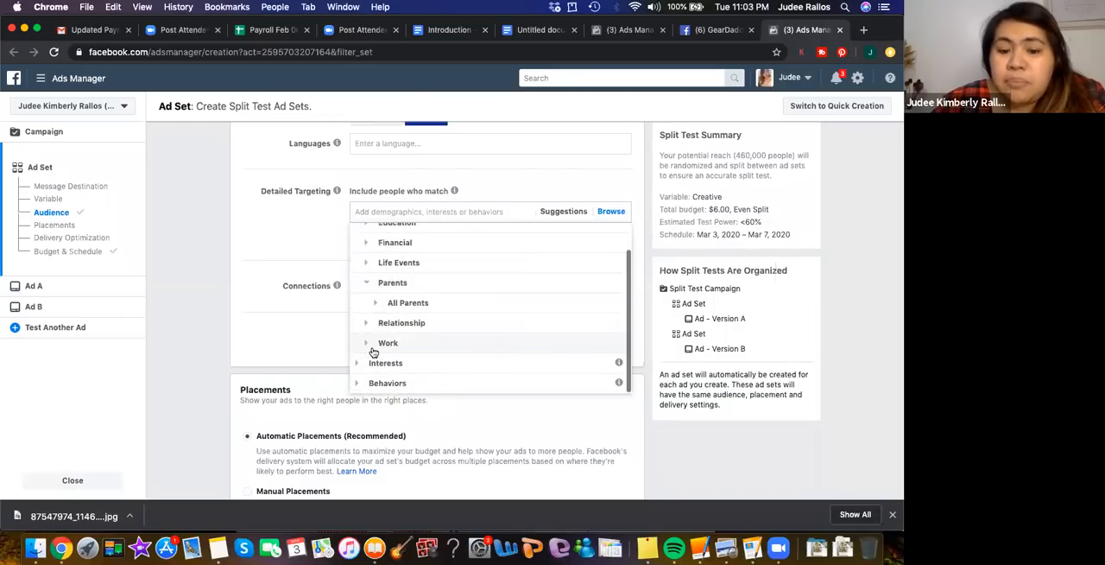
click(377, 301)
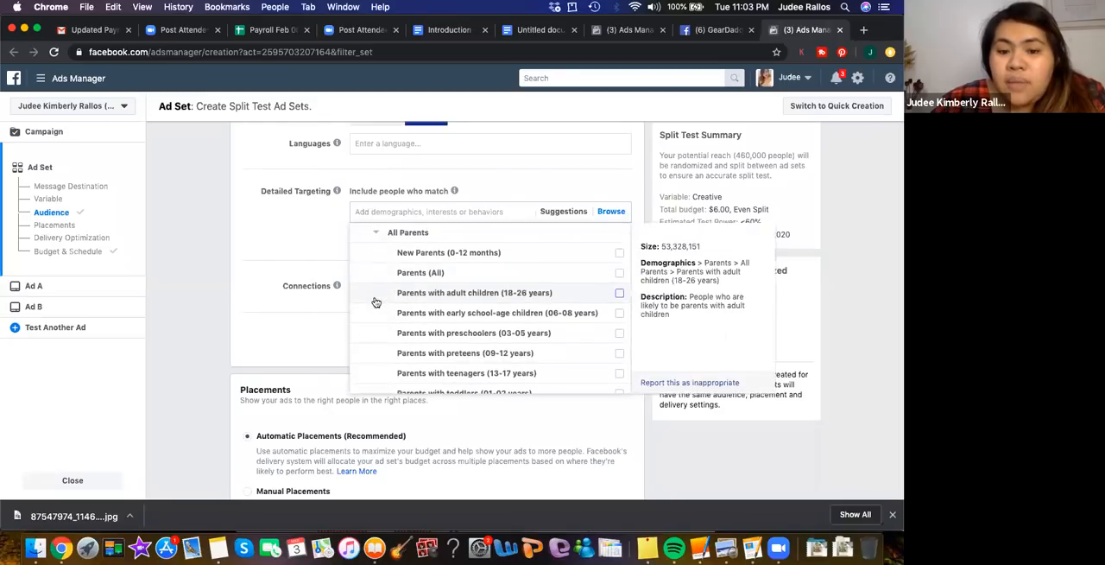
scroll(506, 267, up, 1)
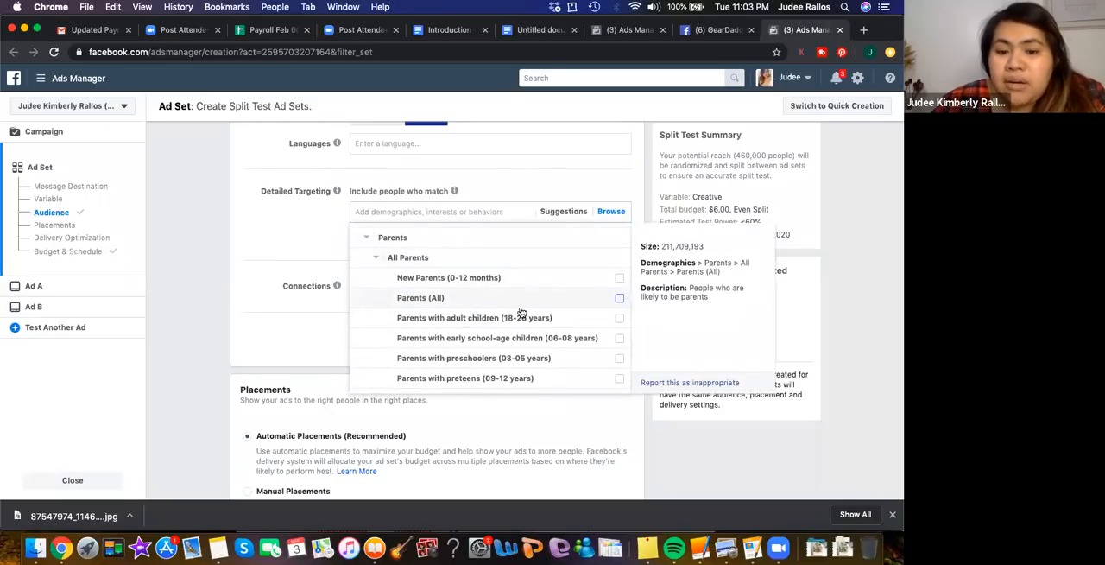
scroll(562, 354, down, 3)
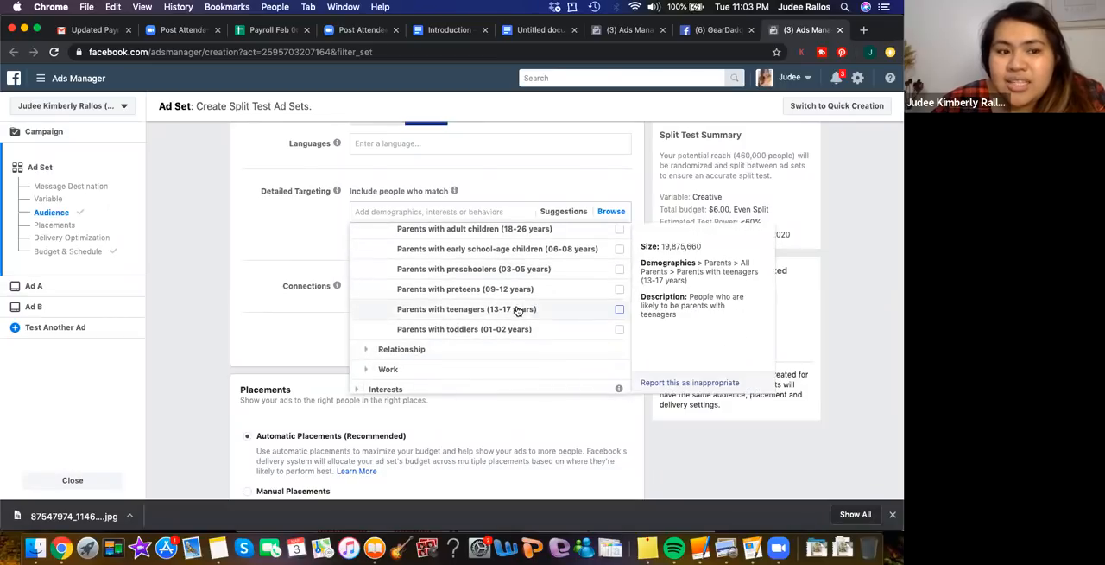
Review the Relationship Status options under the Relationship demographics, from Civil Union to Widowed
click(384, 349)
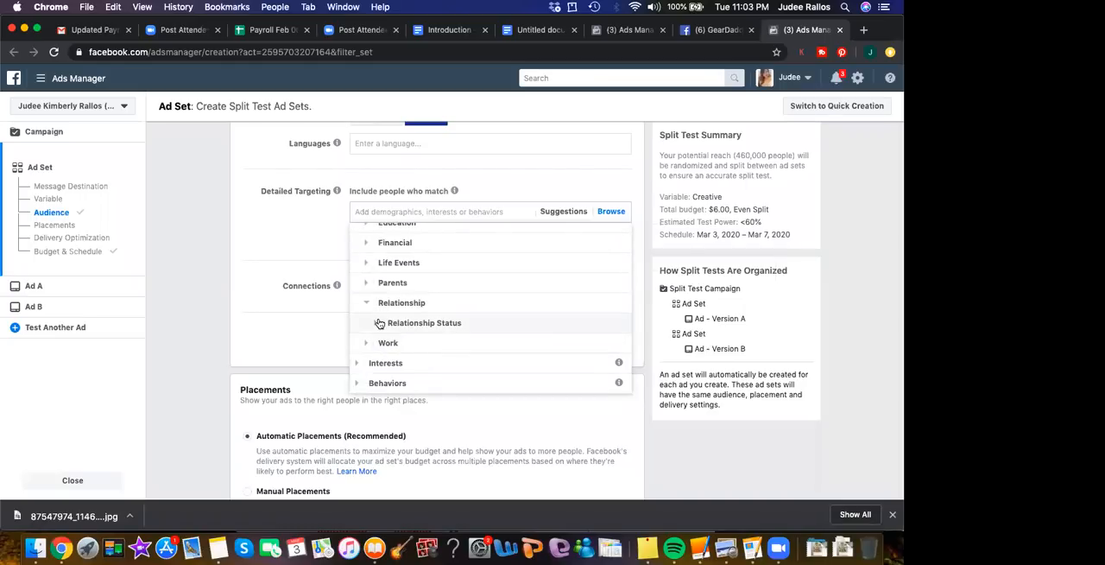
click(379, 323)
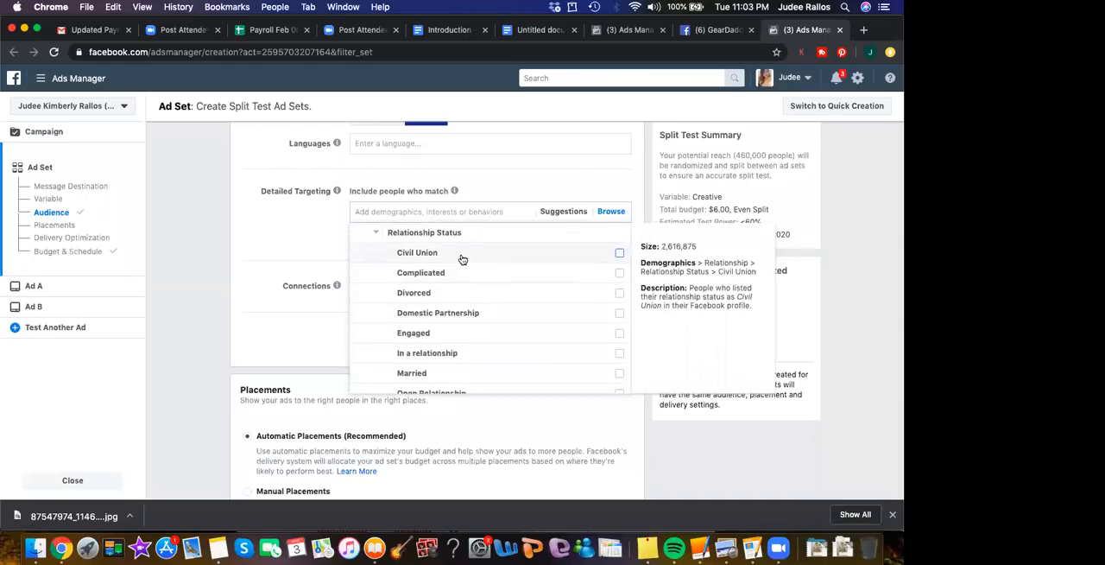
scroll(457, 356, down, 1)
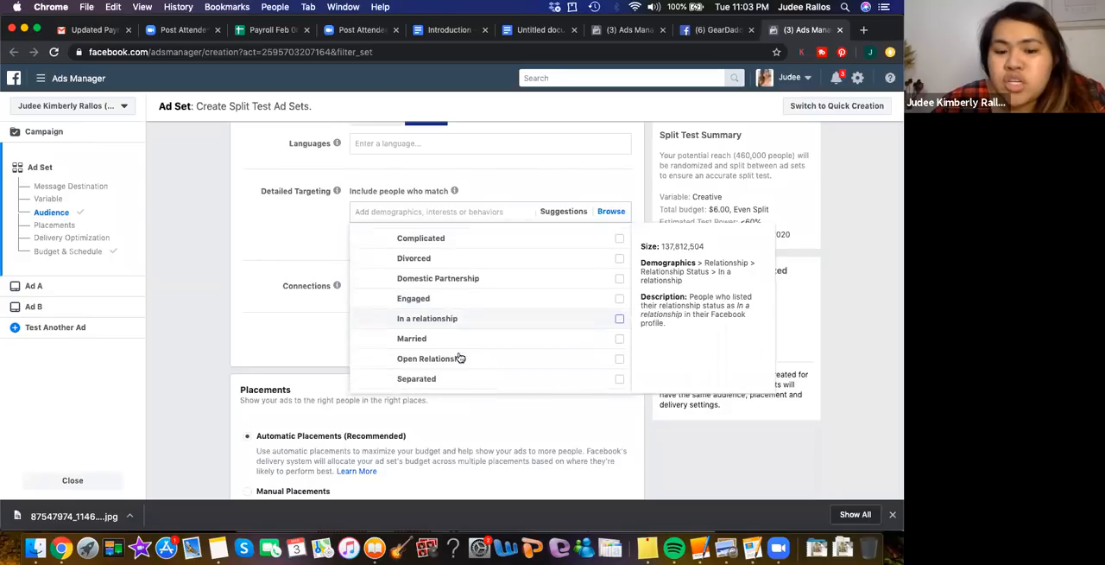
scroll(449, 361, down, 1)
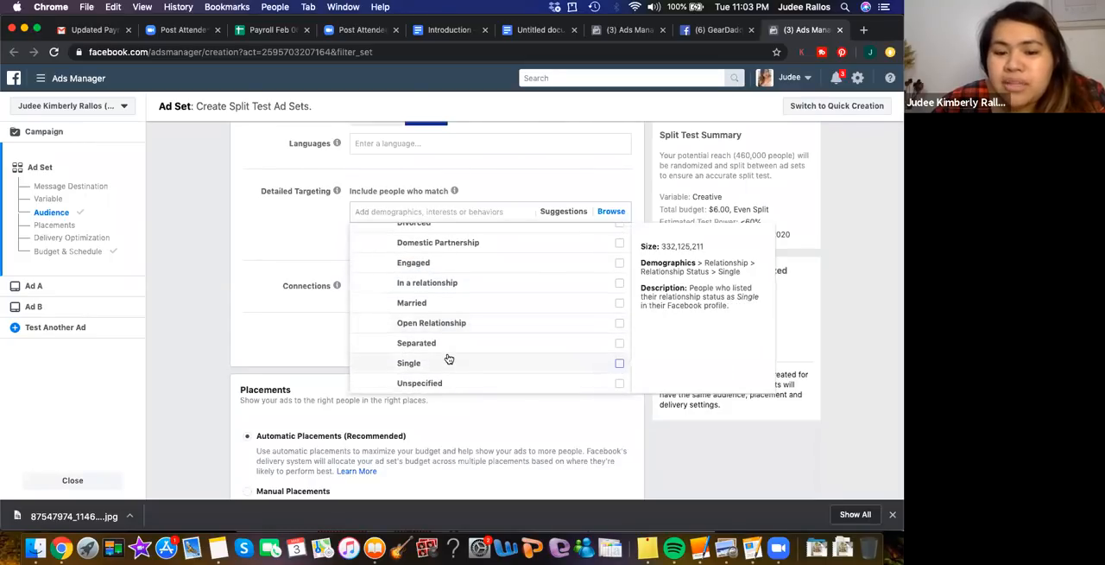
scroll(449, 358, down, 2)
scroll(436, 268, up, 5)
scroll(437, 270, down, 1)
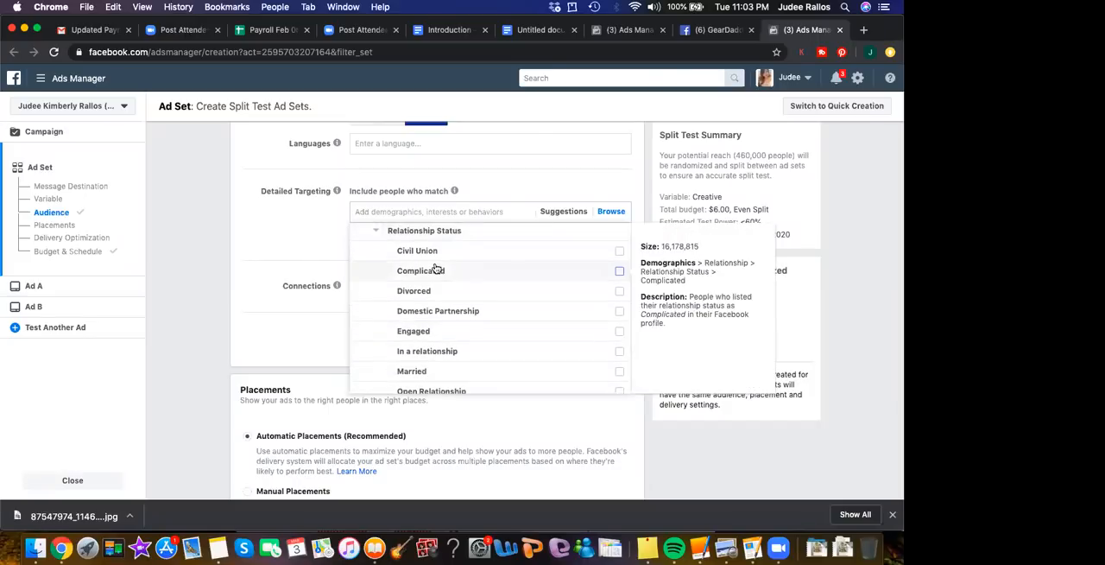
scroll(436, 269, down, 5)
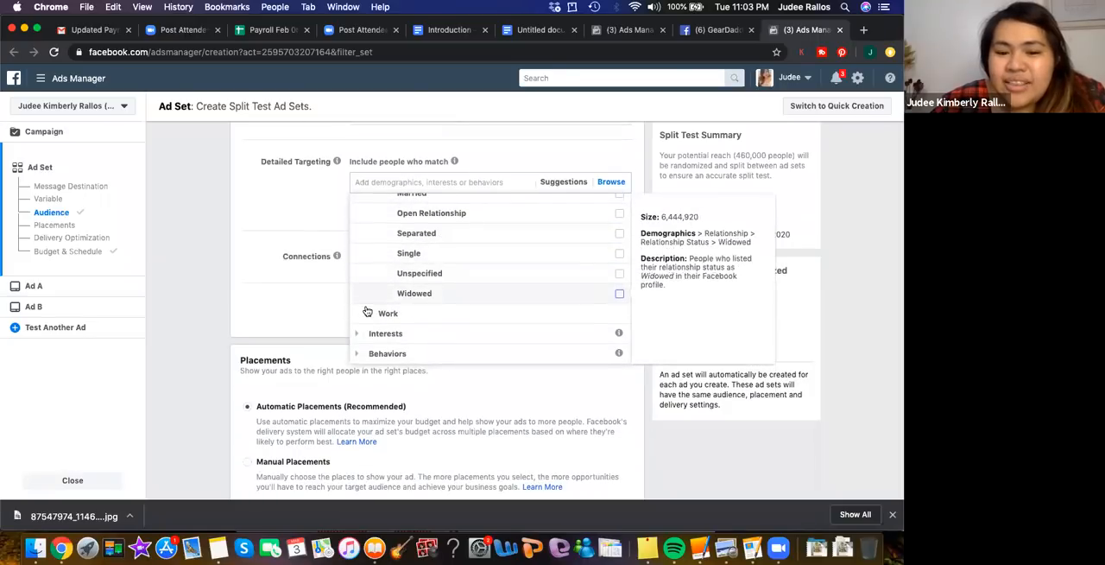
Search the Work demographics' Employers for "concentrix" and "google", clear the search text and return to the category list
click(367, 312)
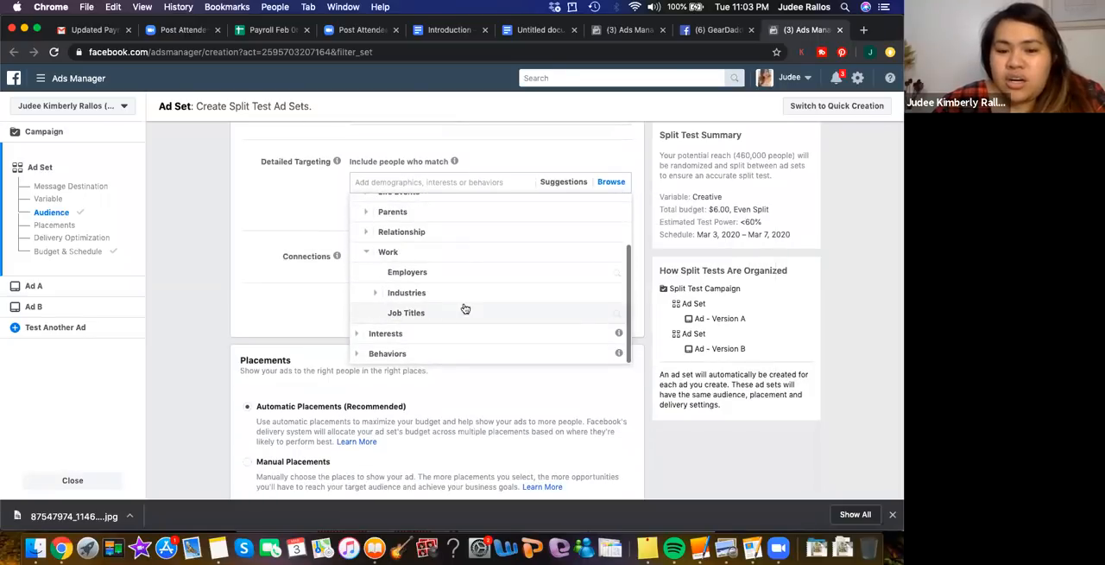
click(404, 273)
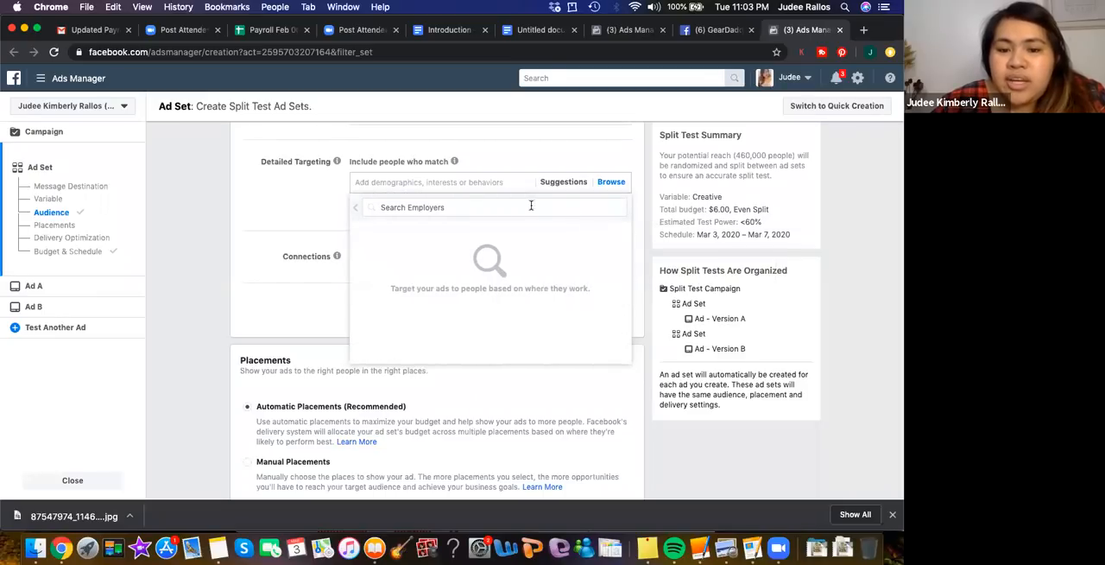
click(440, 208)
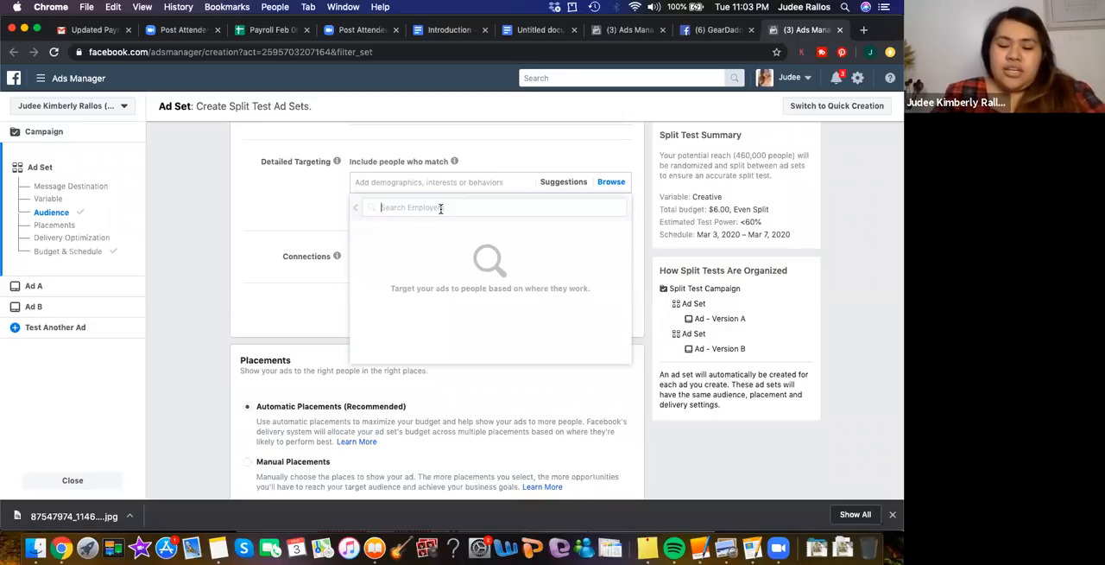
text(concentrix)
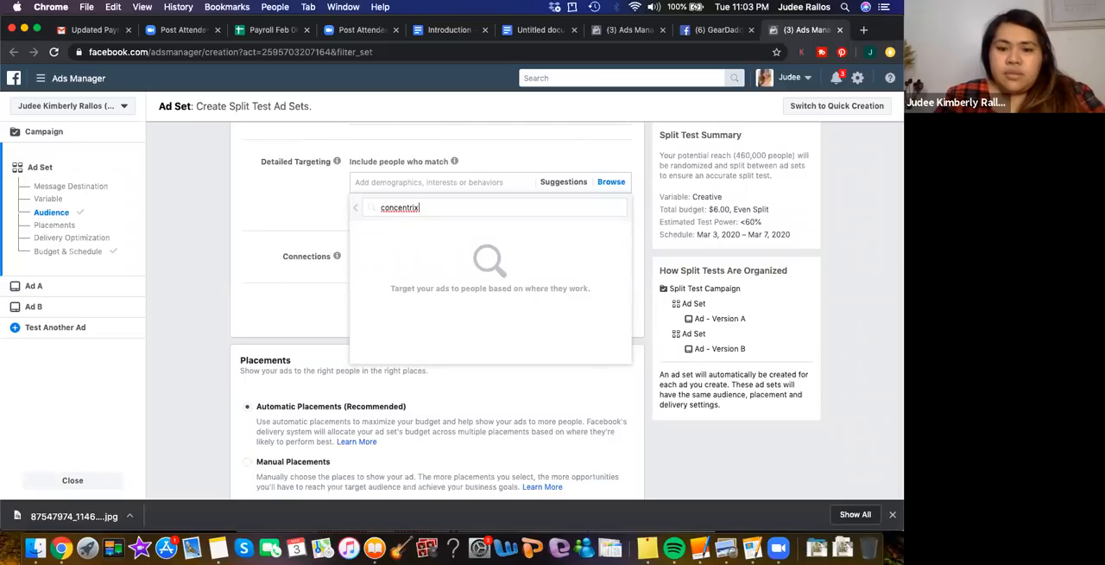
key(BackSpace)
key(BackSpace)
text(google)
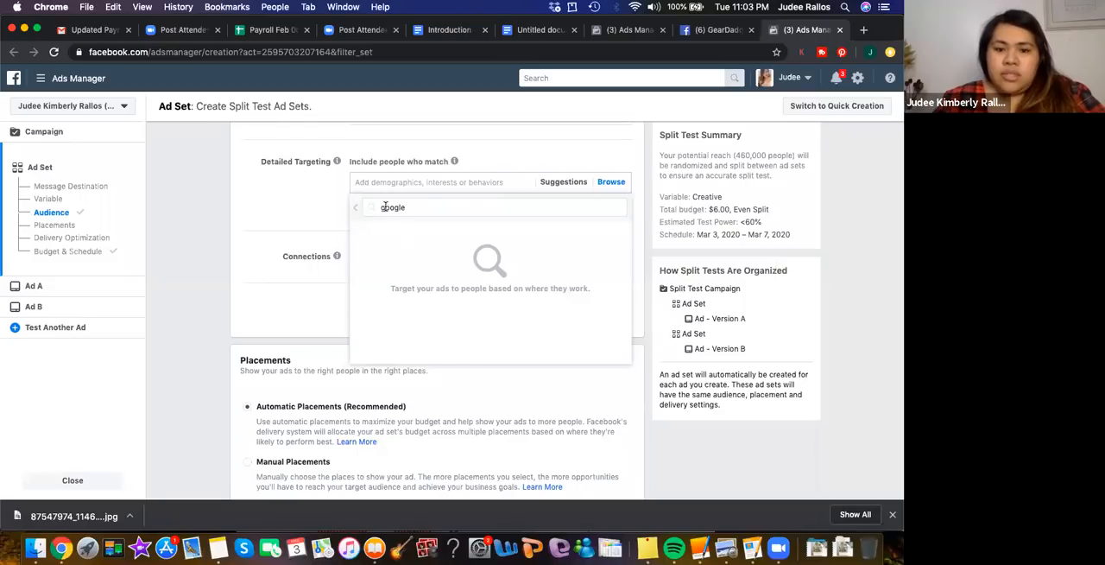
key(BackSpace)
key(BackSpace)
key(BackSpace)
key(BackSpace)
key(BackSpace)
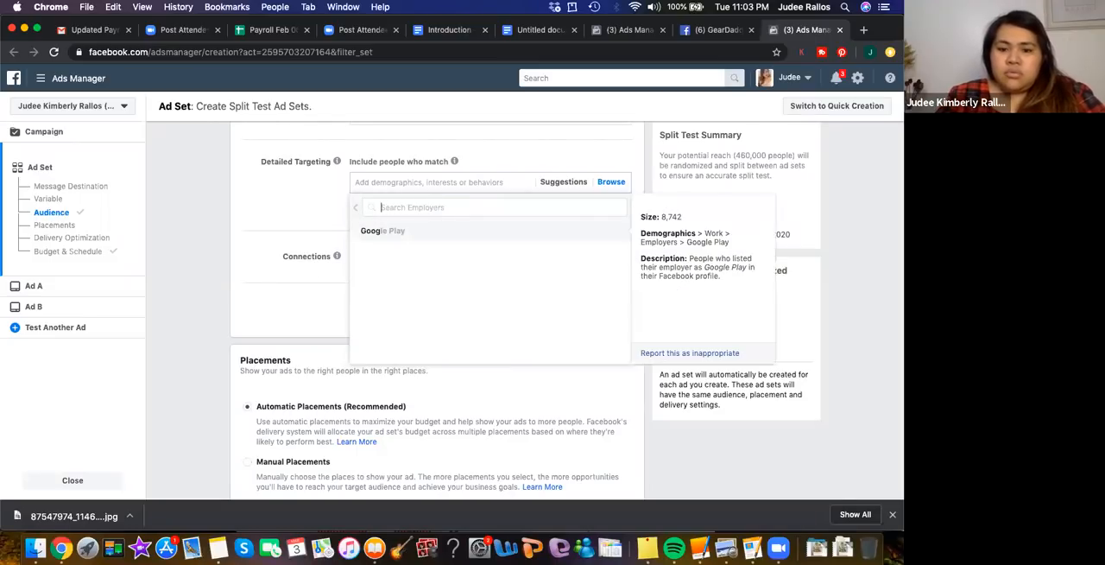
click(357, 207)
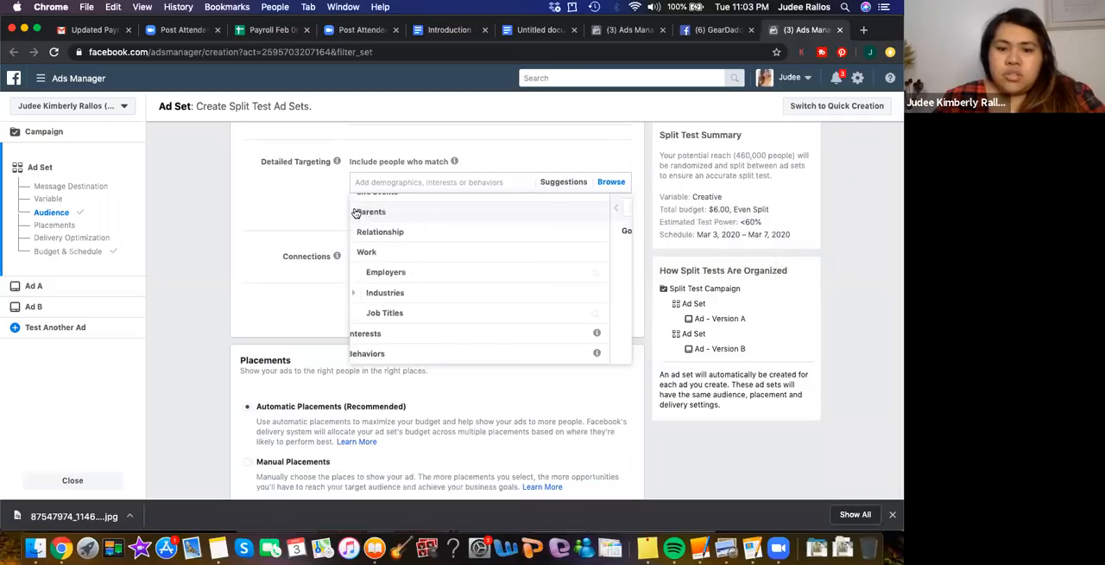
Browse the Industries options under the Work demographics, from Arts, Entertainment, Sports and Media to Veterans (US)
click(377, 296)
scroll(487, 310, down, 5)
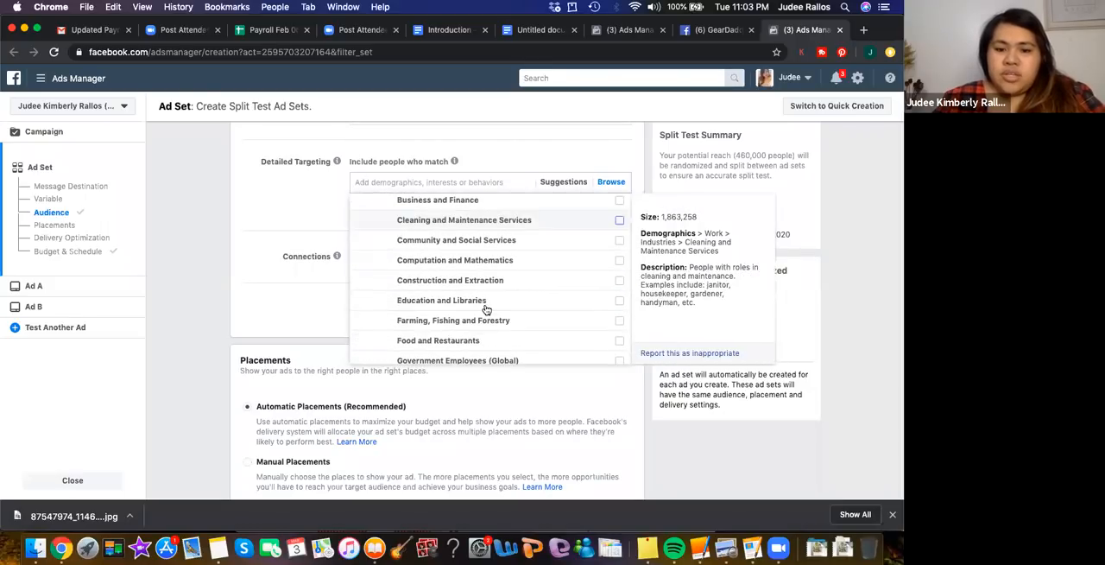
scroll(486, 309, down, 2)
scroll(486, 309, up, 5)
scroll(486, 309, up, 4)
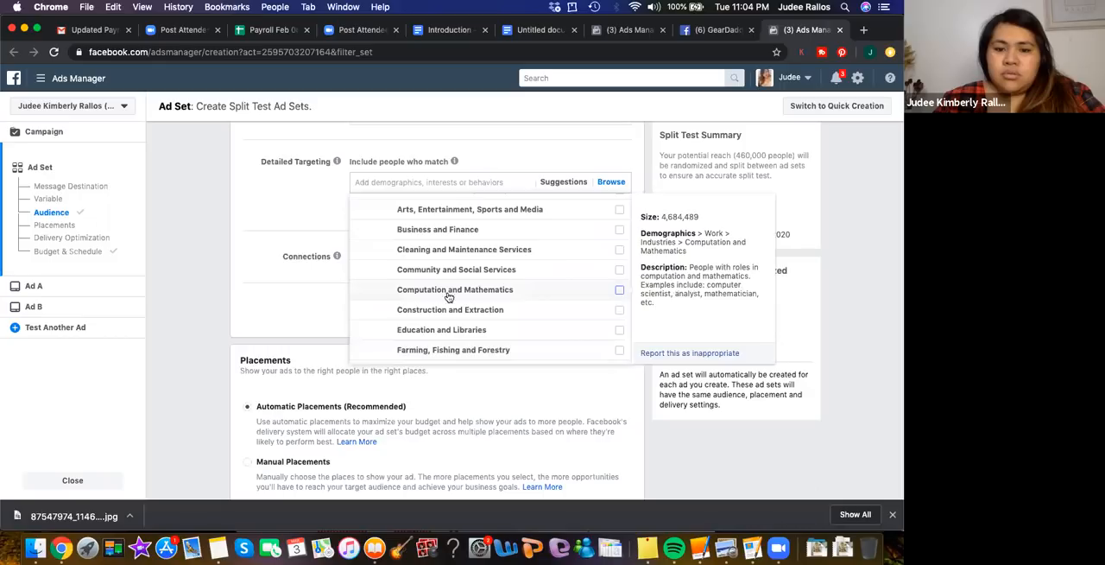
scroll(494, 292, up, 3)
scroll(494, 292, down, 8)
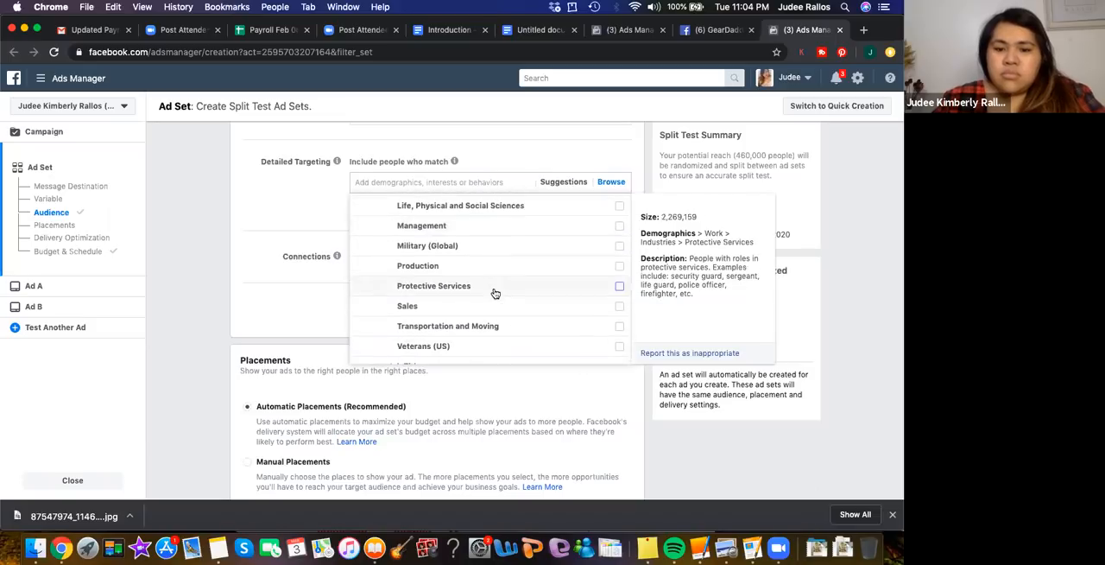
Search job titles for "customer service rep" and add Customer Service Representative (Customer Service Rep), Customer Service Representative (CSR) and Inbound Customer Service Representative to detailed targeting
scroll(495, 294, down, 3)
click(439, 315)
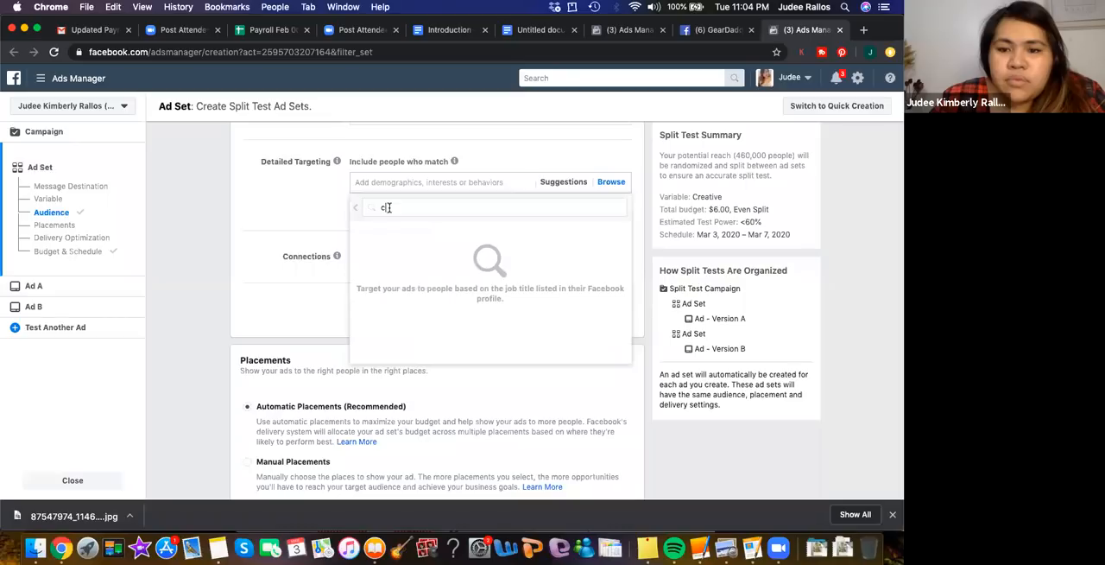
text(customer)
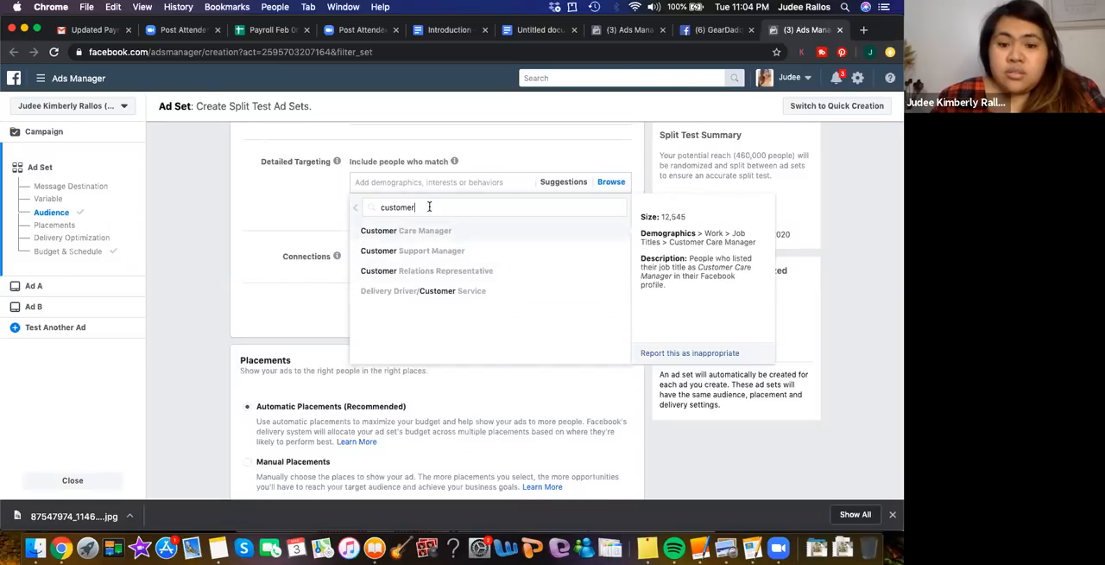
text(service)
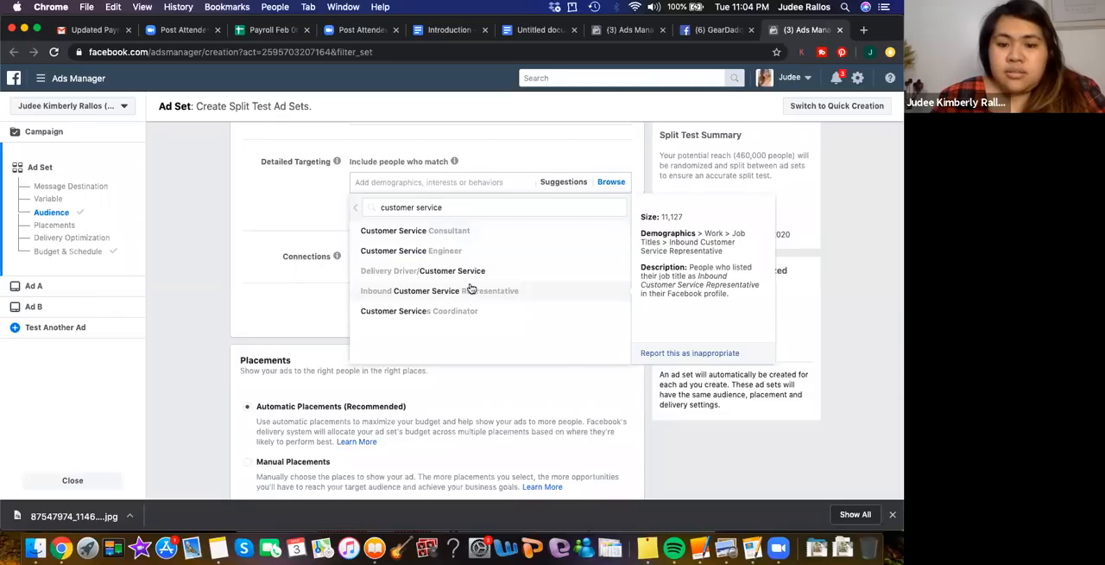
text(repo)
key(BackSpace)
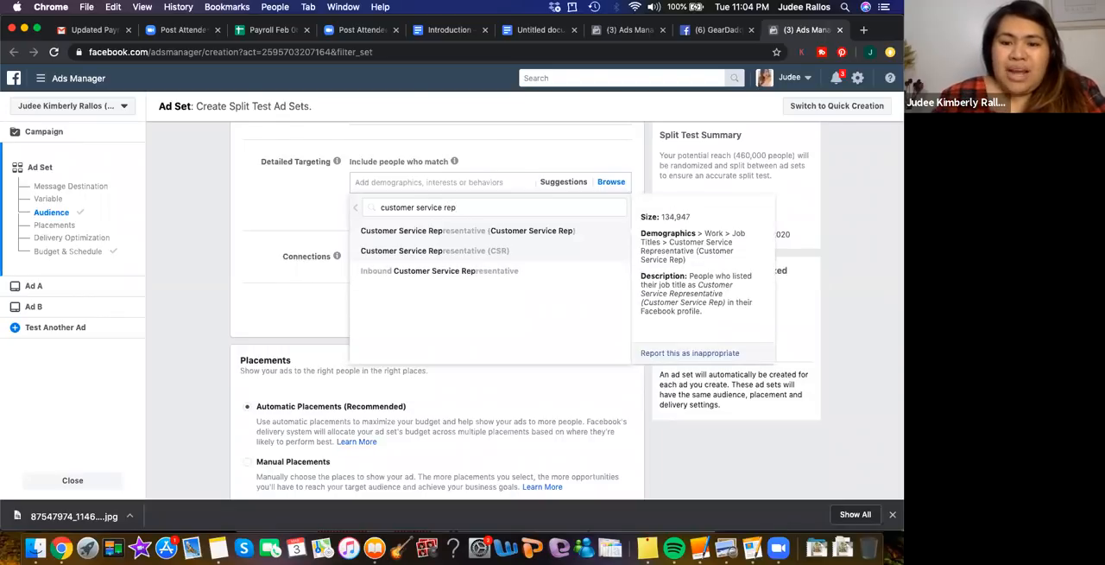
click(507, 231)
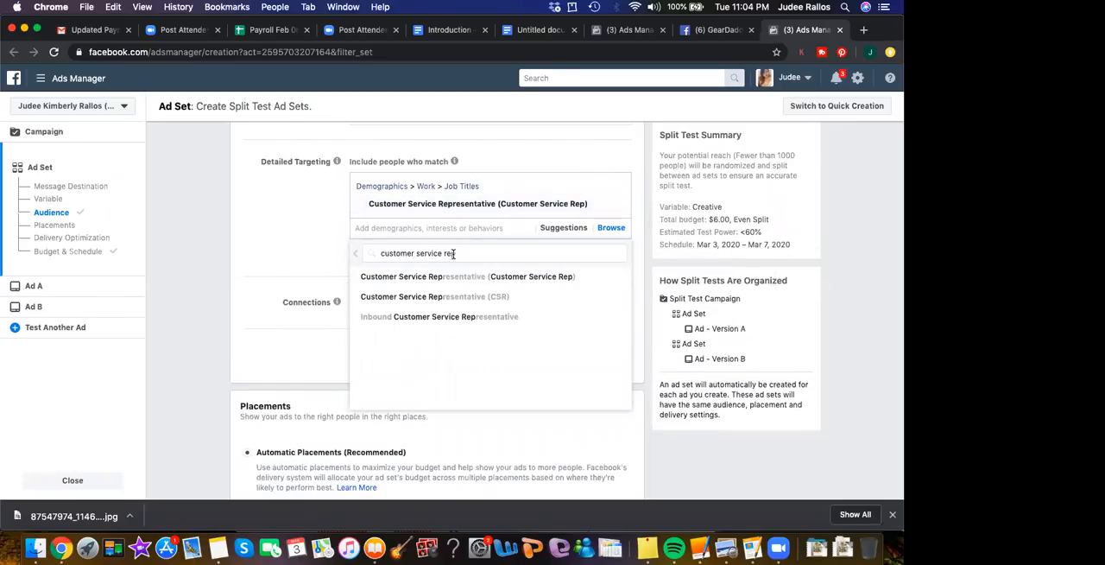
click(466, 298)
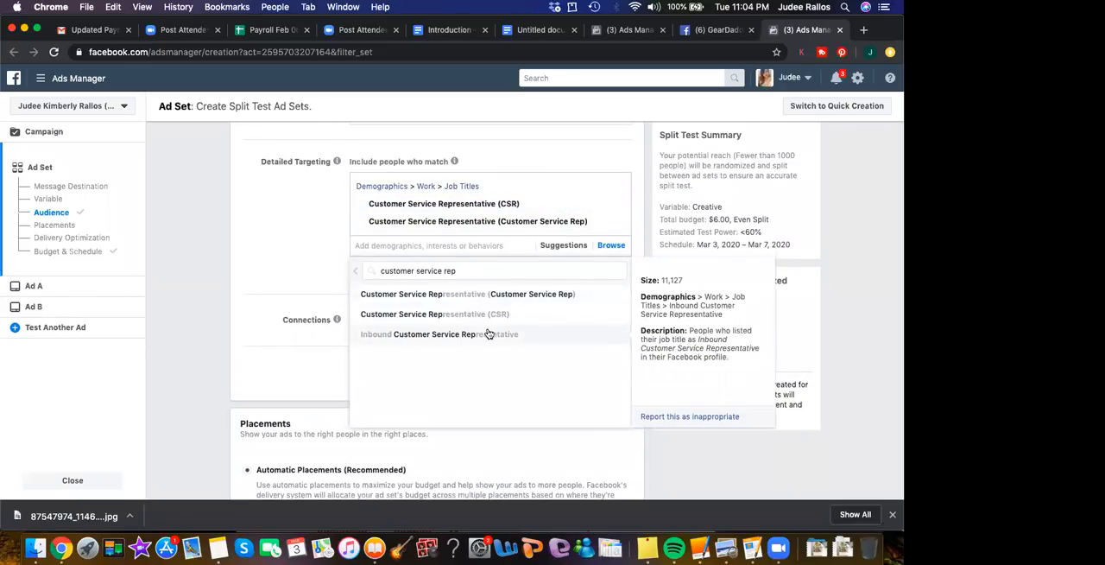
click(489, 334)
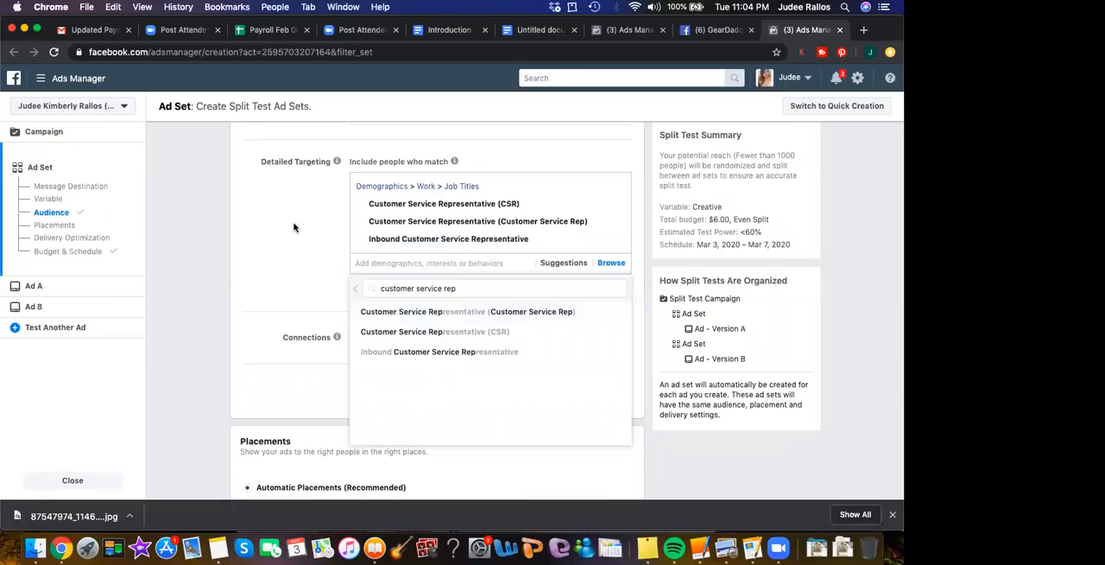
click(292, 261)
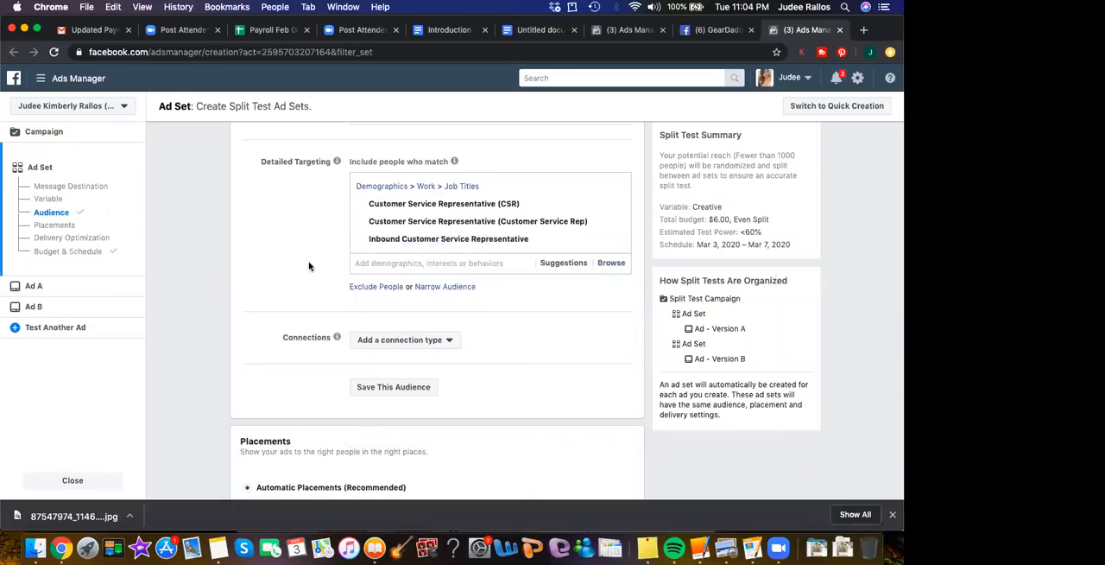
Browse the Behaviors categories for detailed targeting, from Anniversary to Soccer, and expand the Anniversary options
click(389, 269)
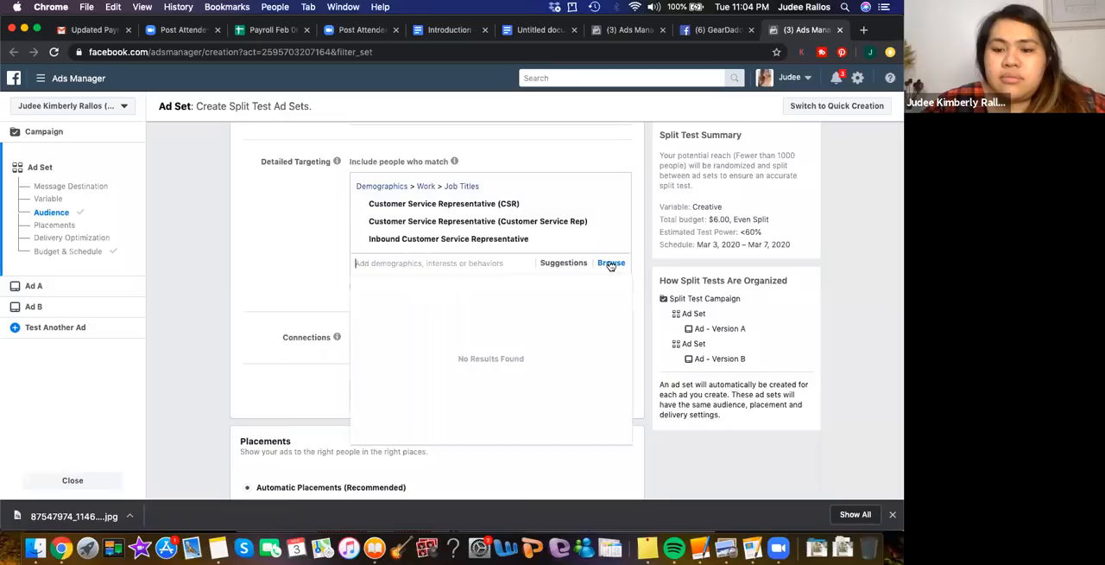
click(611, 263)
click(358, 323)
scroll(436, 311, down, 1)
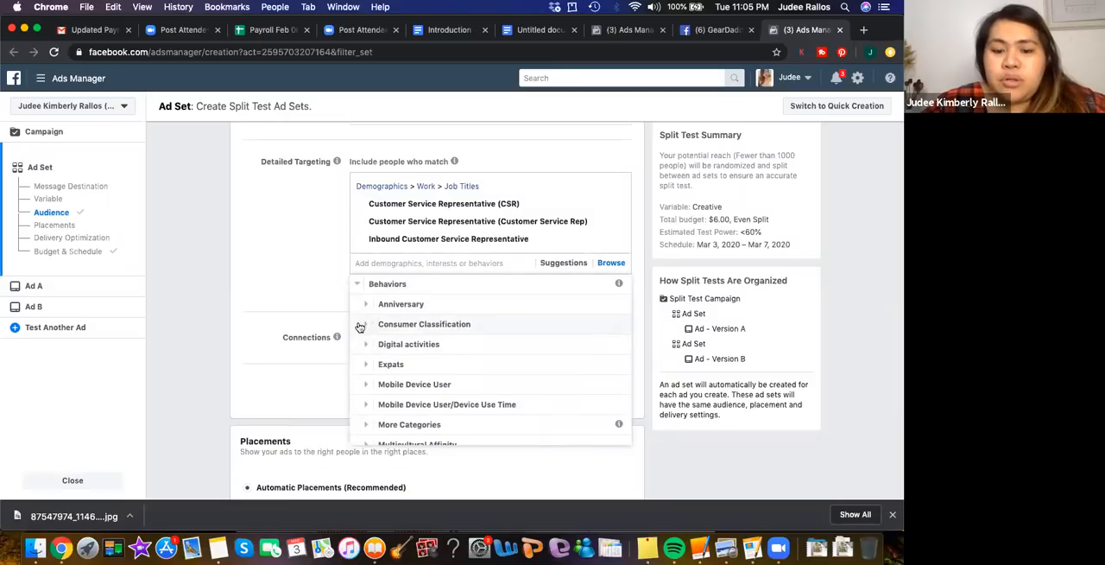
scroll(398, 329, down, 3)
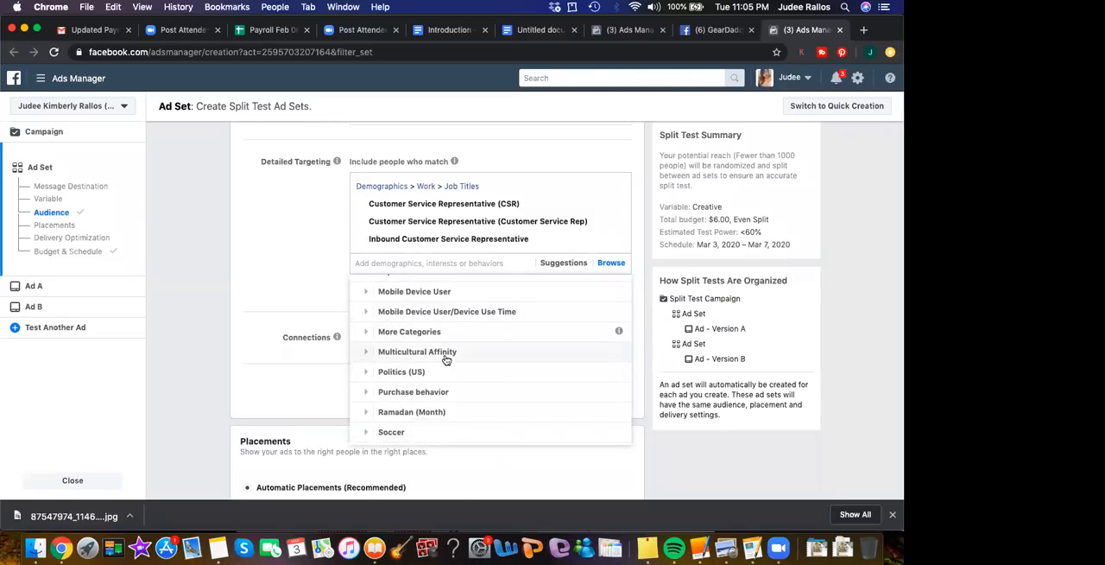
scroll(458, 358, down, 1)
scroll(407, 360, up, 6)
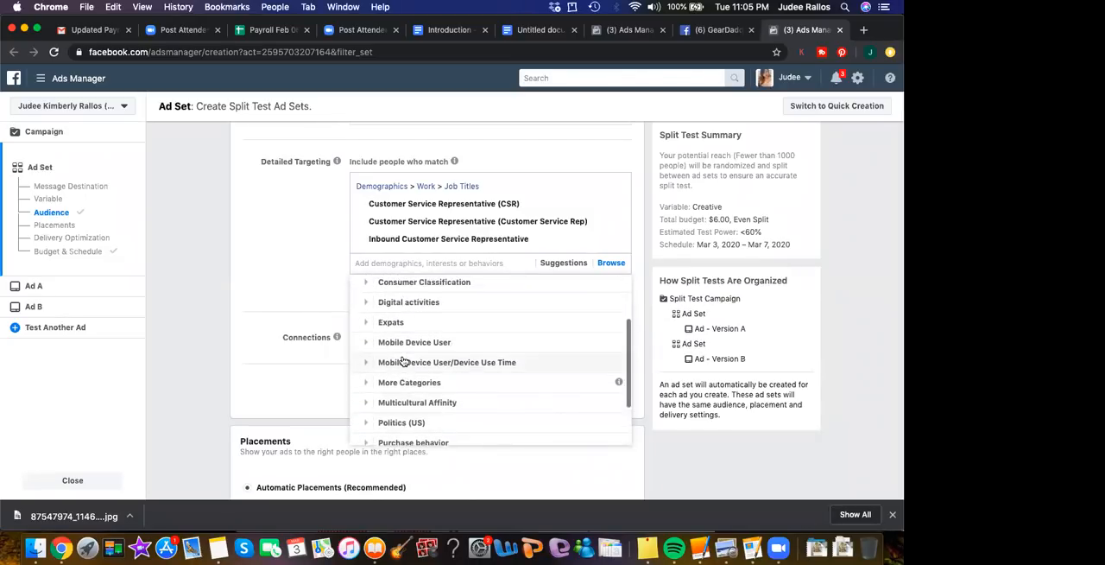
click(364, 337)
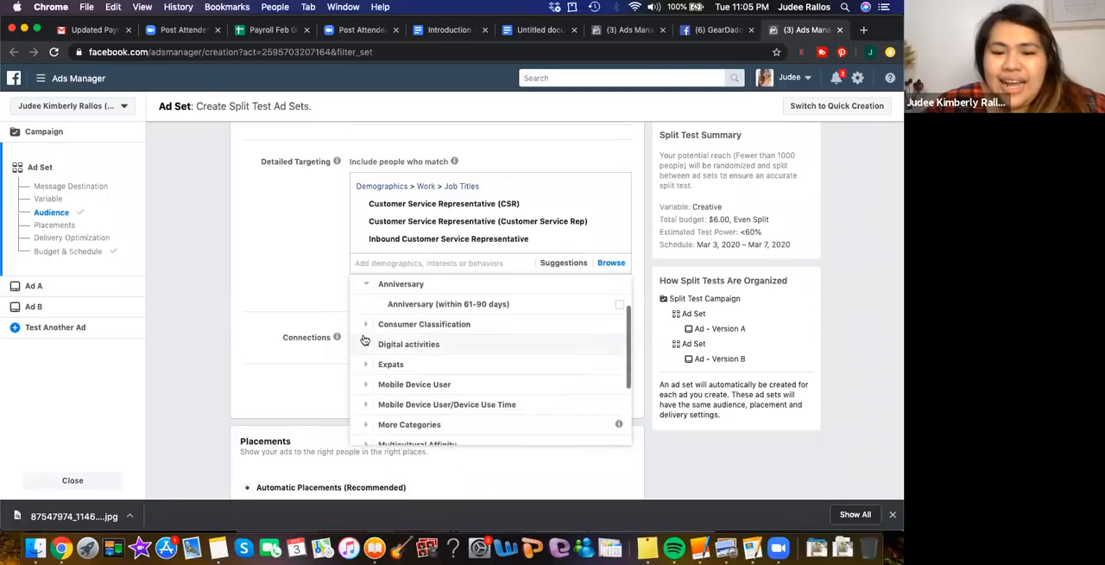
Examine the countries offered under the Consumer Classification behaviors, from Argentina to Mexico, and collapse the category again
scroll(392, 337, up, 1)
mouse_move(450, 339)
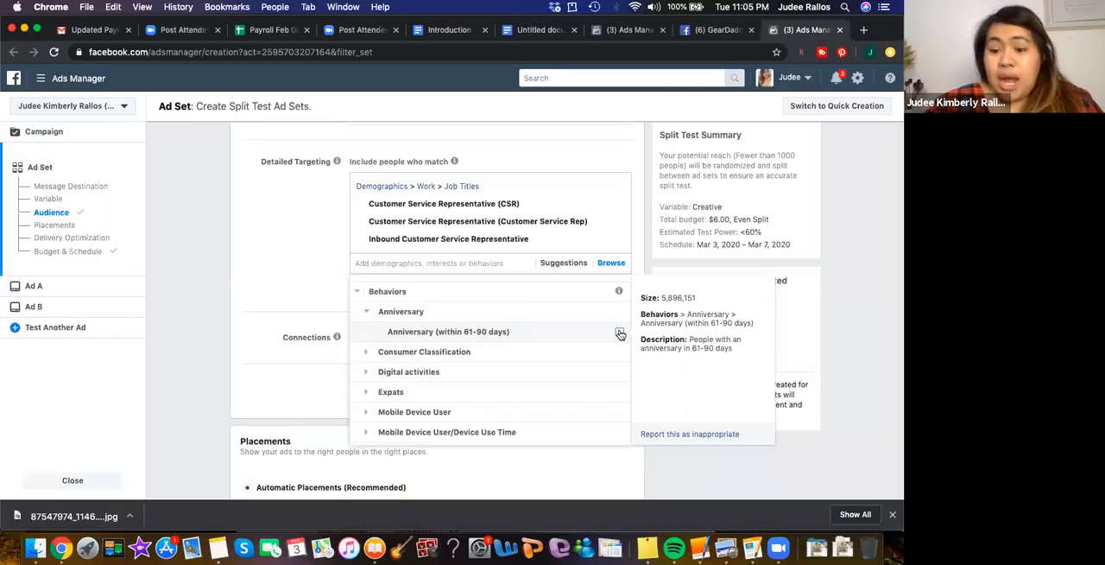
click(366, 355)
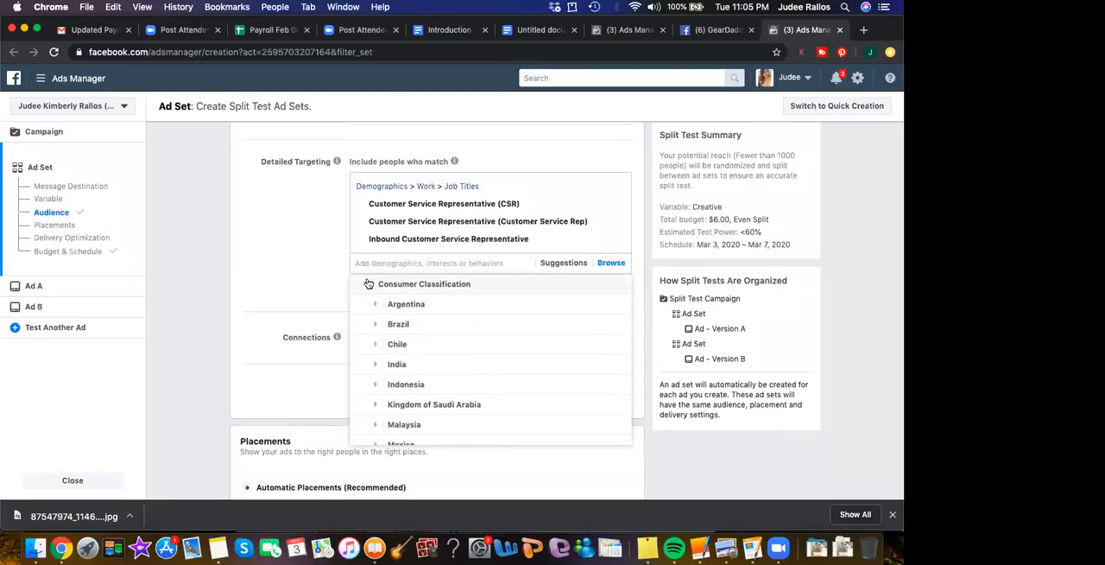
click(366, 284)
Browse the Digital activities behaviors, including the first Operating System Used group, Canvas Gaming and the Facebook Payments users options
click(366, 348)
scroll(530, 340, down, 1)
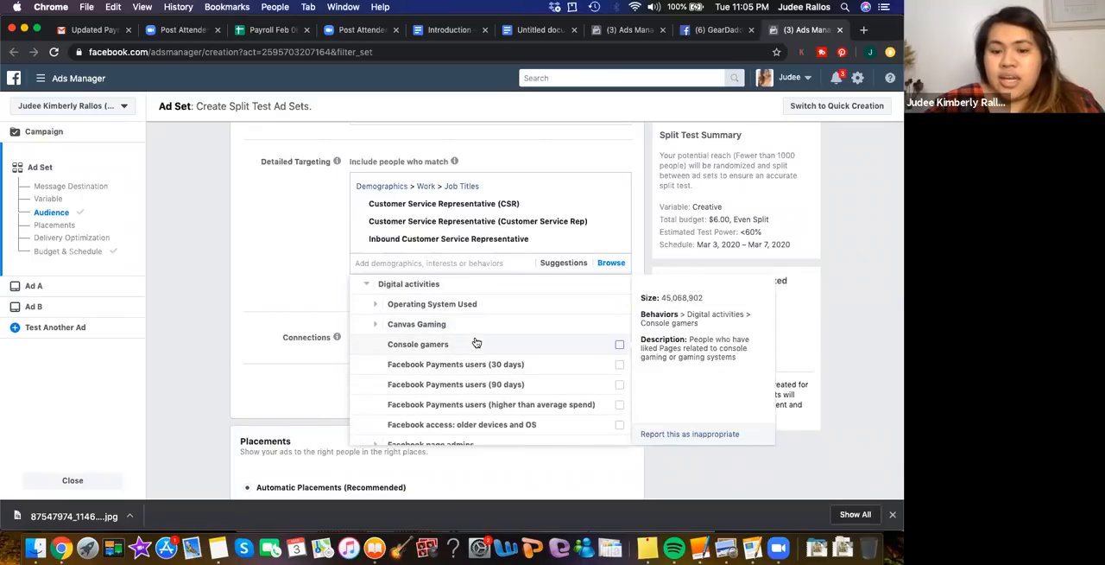
scroll(476, 342, down, 1)
scroll(476, 343, down, 3)
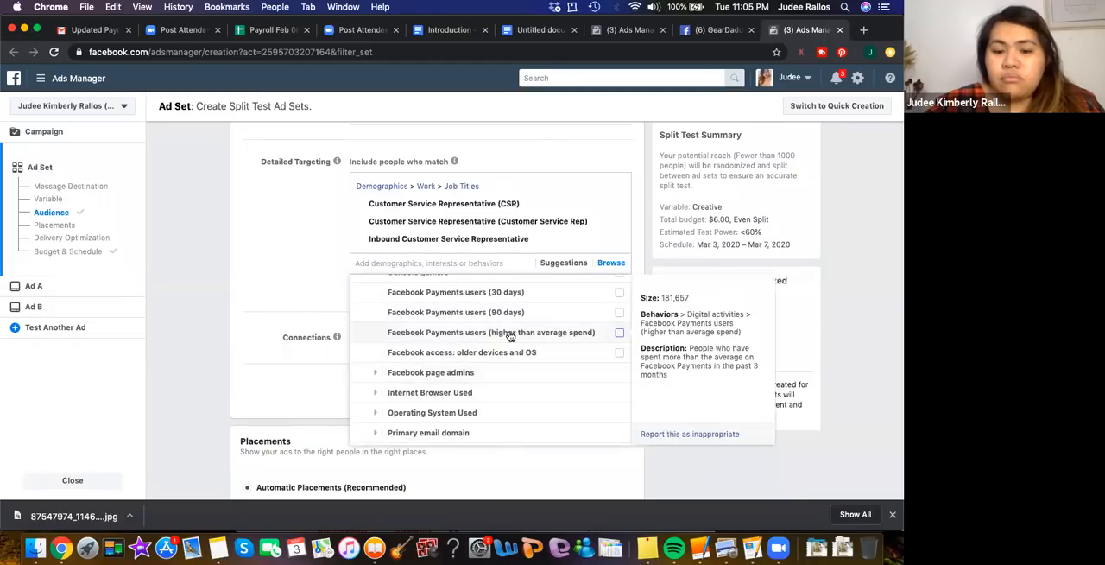
scroll(510, 335, down, 1)
scroll(509, 336, up, 5)
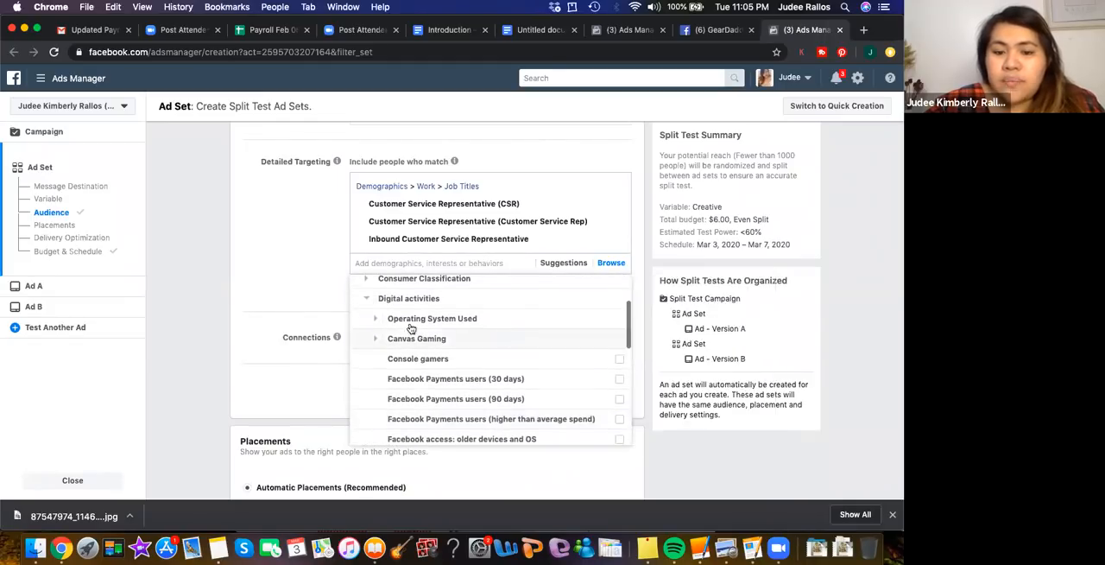
click(511, 321)
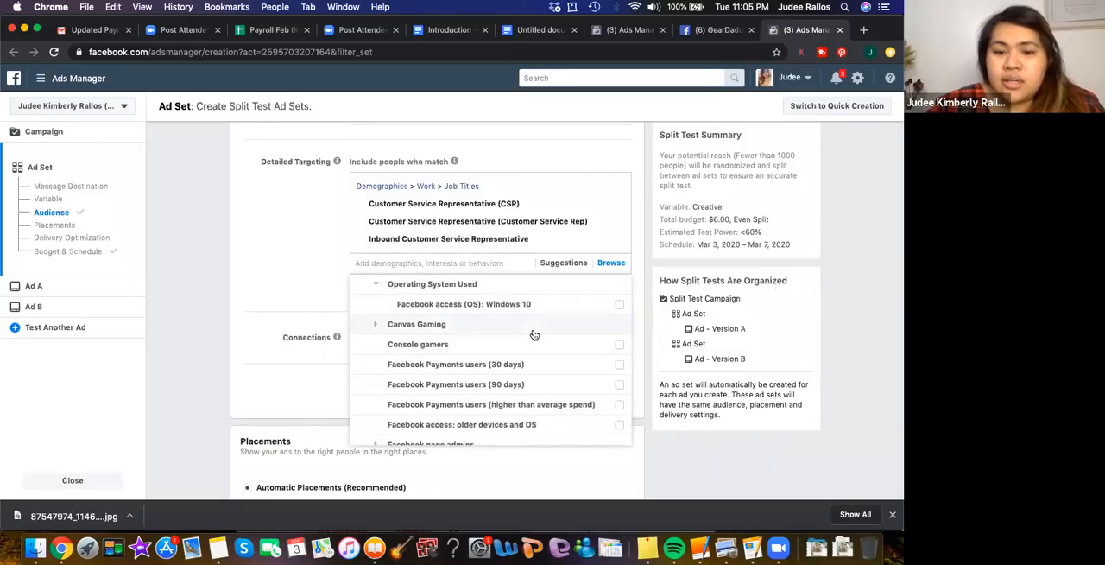
scroll(531, 337, up, 2)
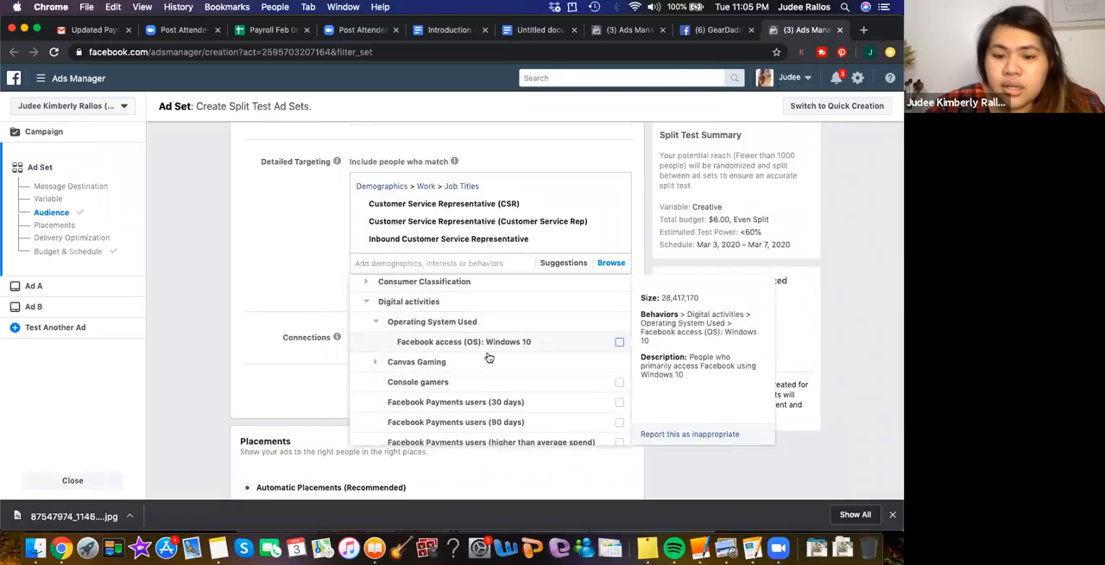
click(375, 365)
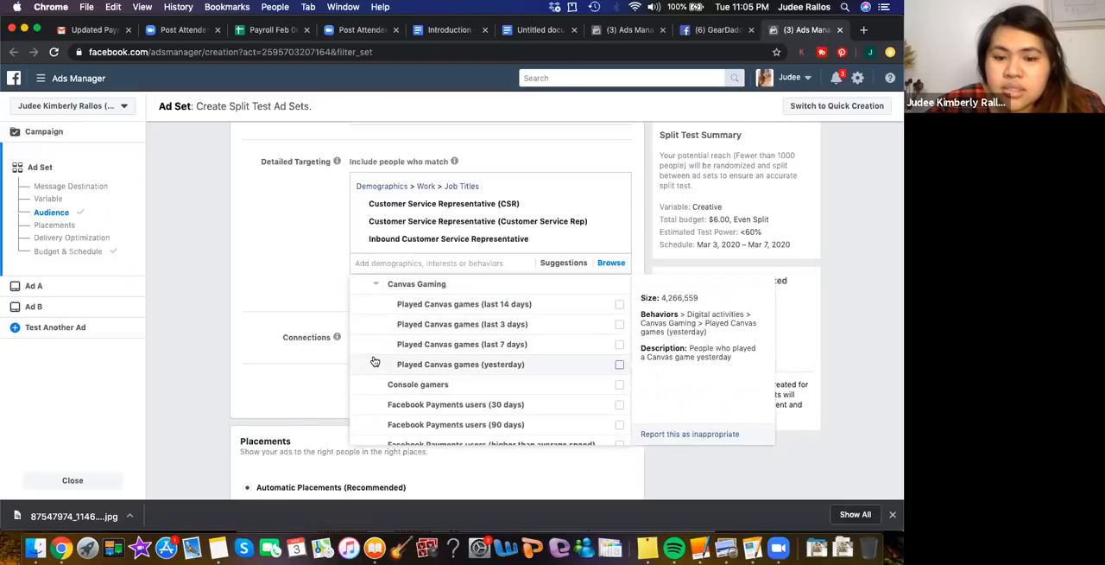
scroll(373, 358, down, 2)
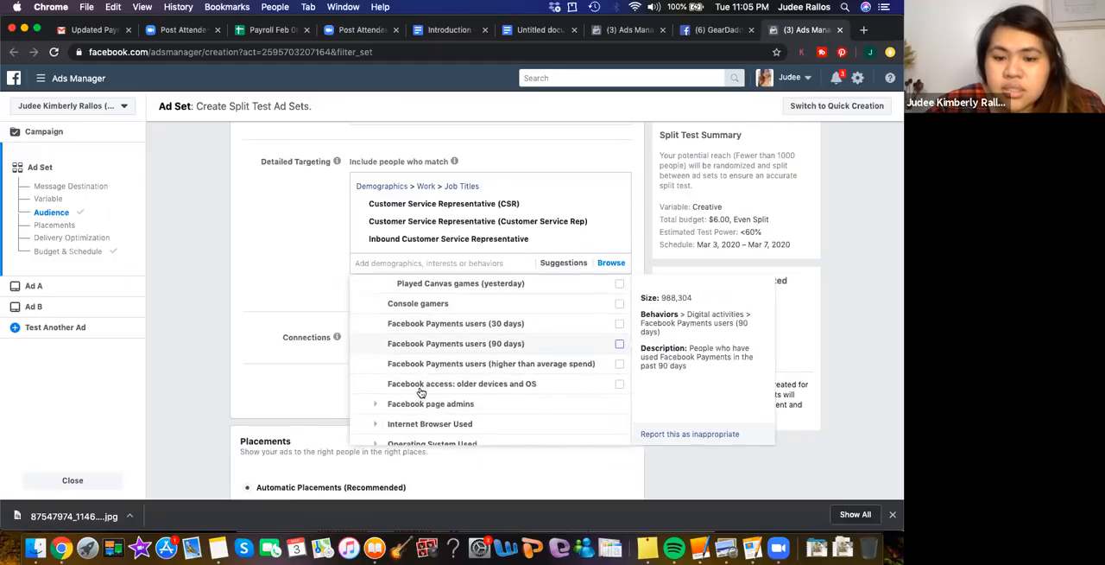
scroll(420, 392, down, 3)
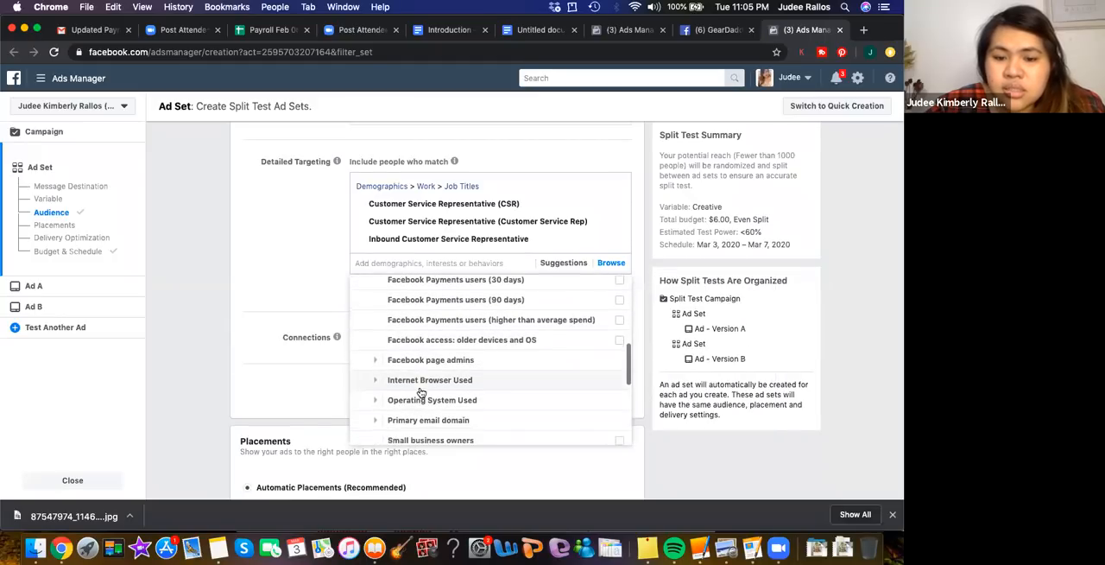
Add Facebook access (OS): Mac OS X and Facebook access (OS): Mac Sierra from the Digital activities behaviors to detailed targeting
click(375, 361)
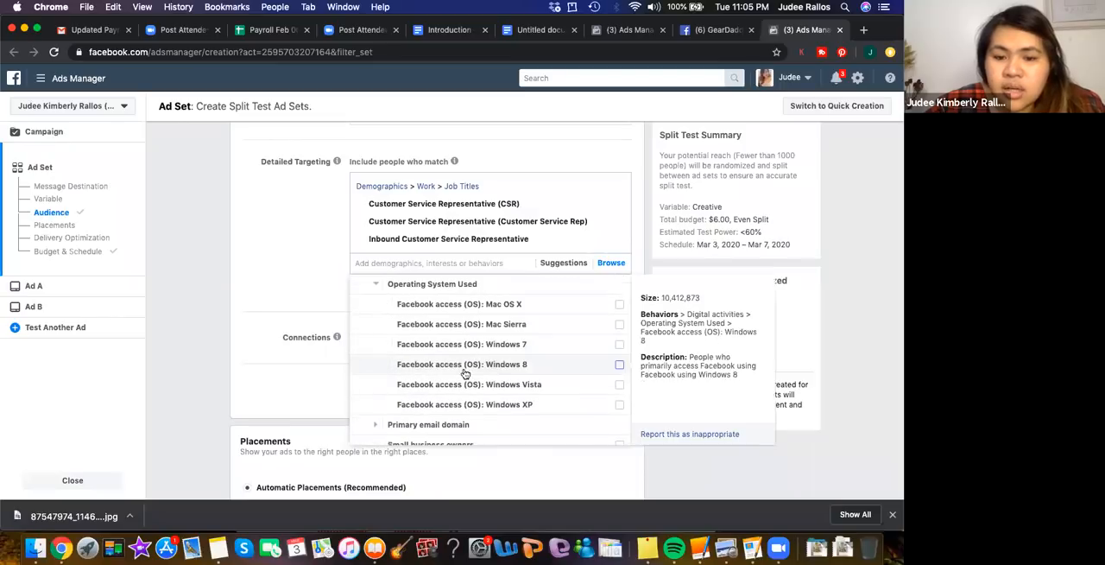
scroll(516, 389, down, 1)
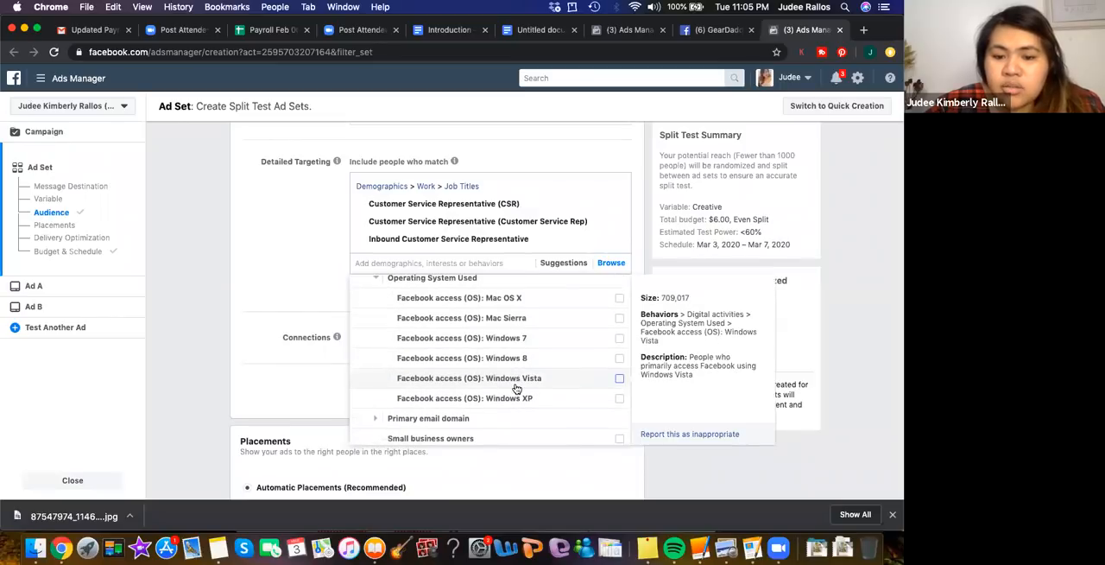
scroll(515, 389, up, 1)
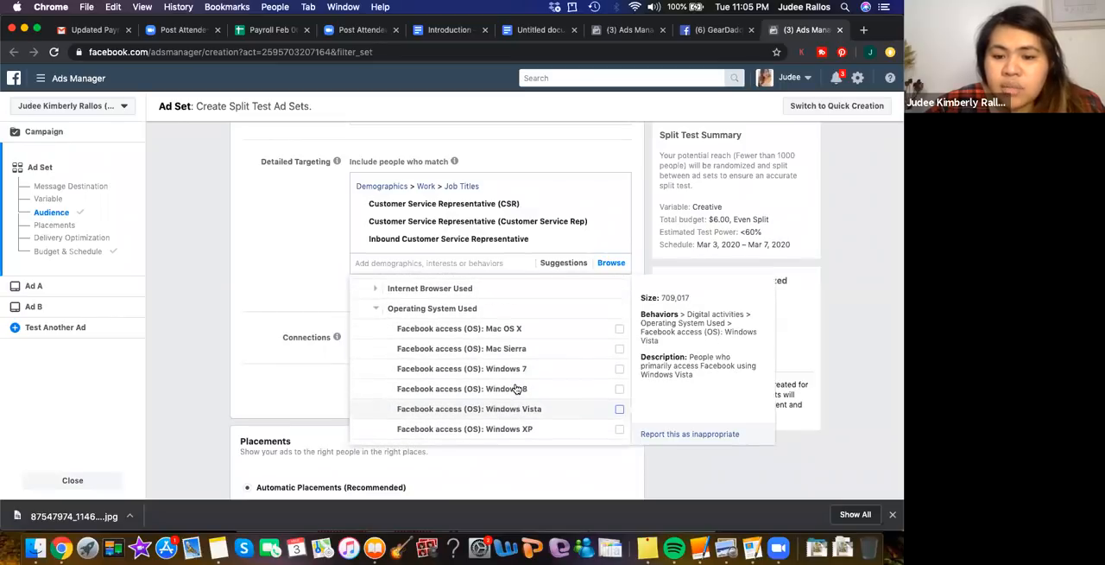
click(620, 329)
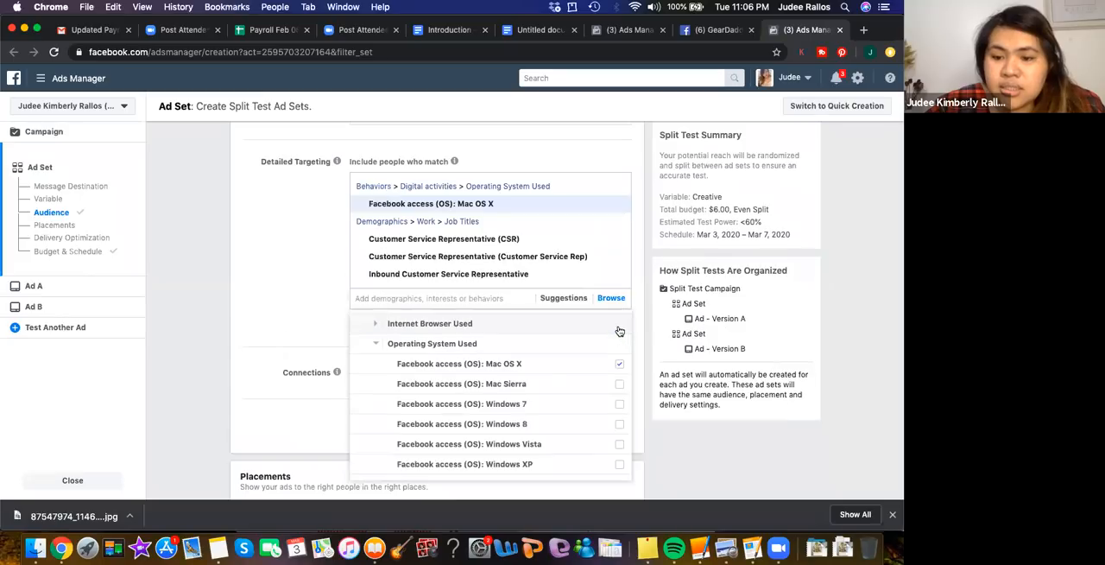
click(619, 386)
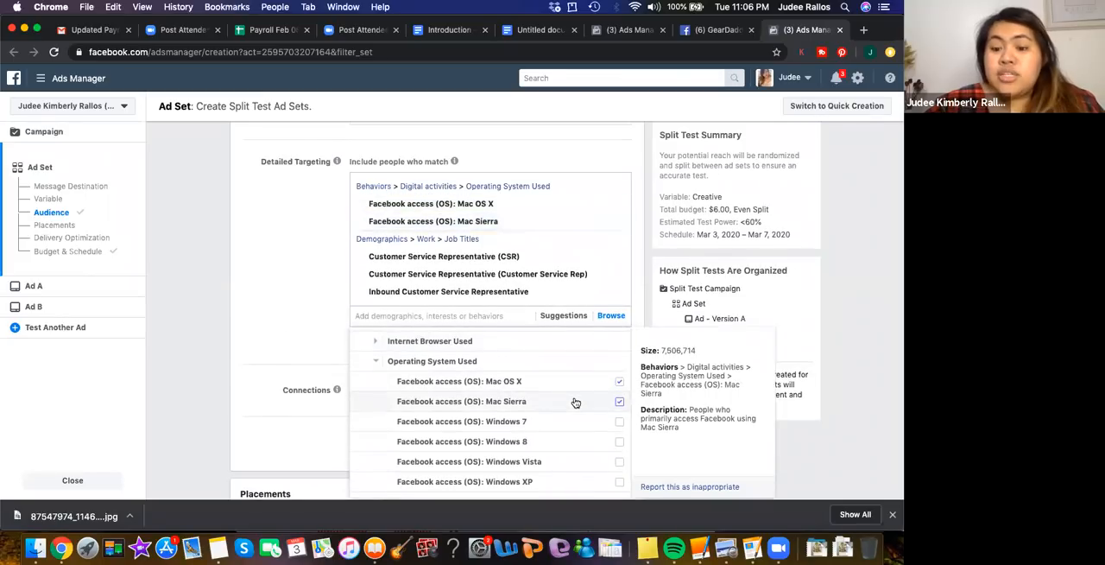
Examine the Primary email domain and Facebook page admins options under the Digital activities behaviors
scroll(575, 403, down, 1)
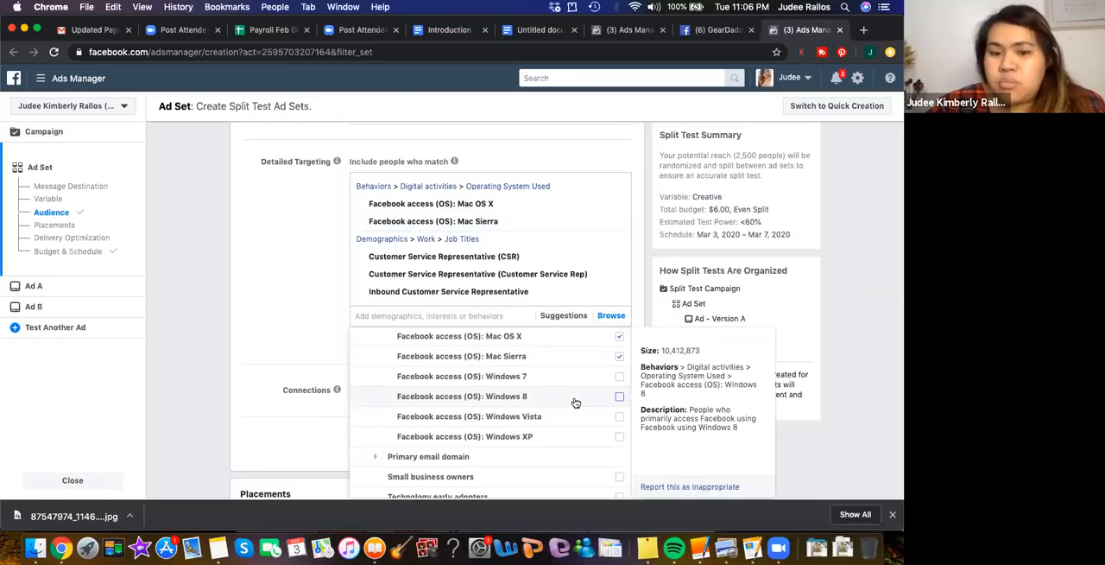
scroll(573, 403, down, 1)
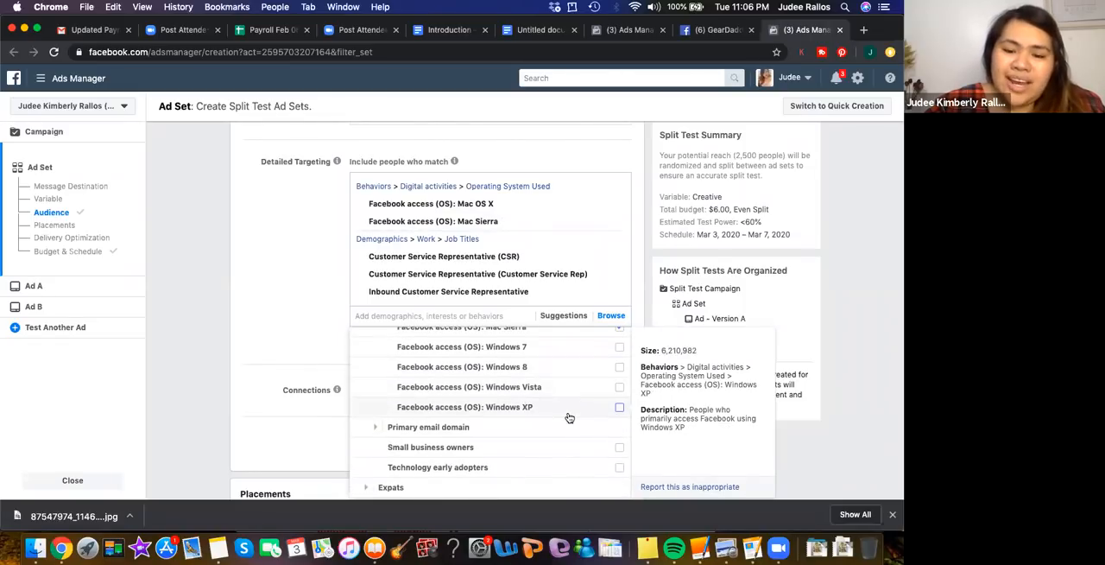
scroll(568, 417, down, 2)
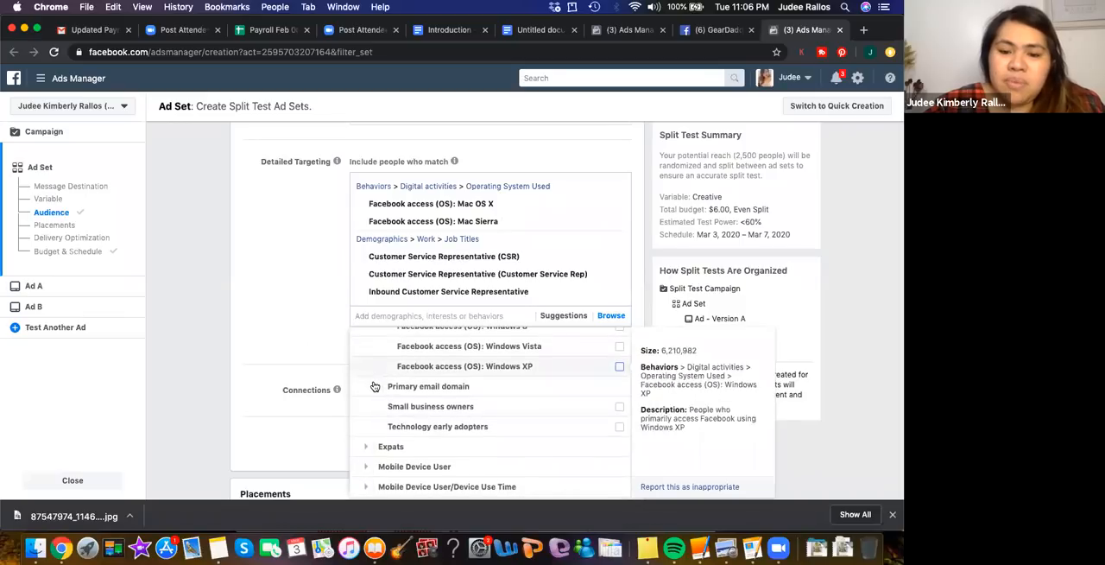
click(459, 386)
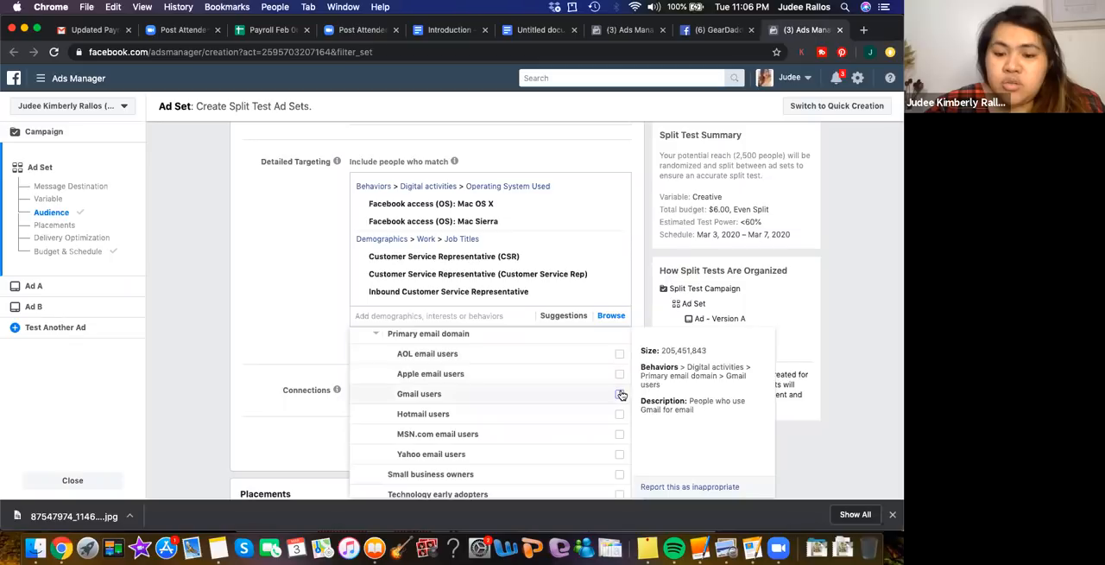
scroll(579, 415, down, 2)
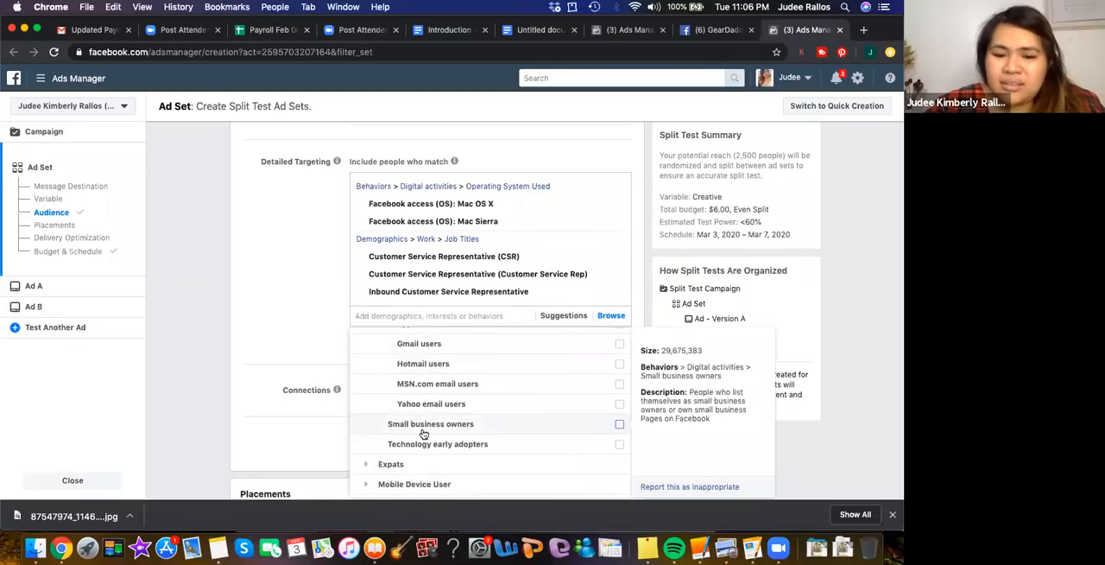
scroll(445, 449, up, 5)
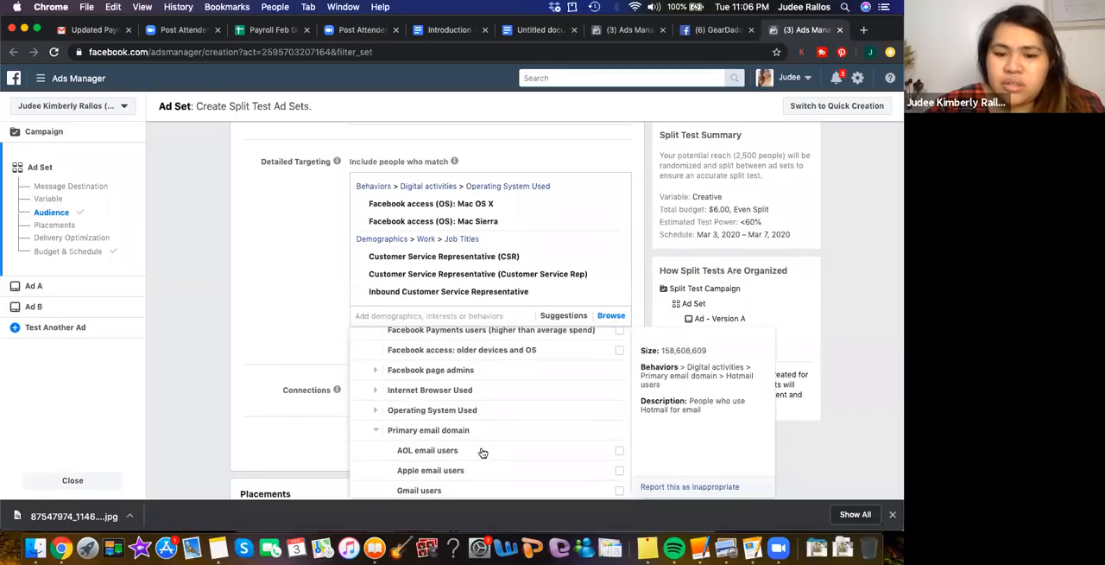
click(375, 371)
scroll(378, 391, down, 2)
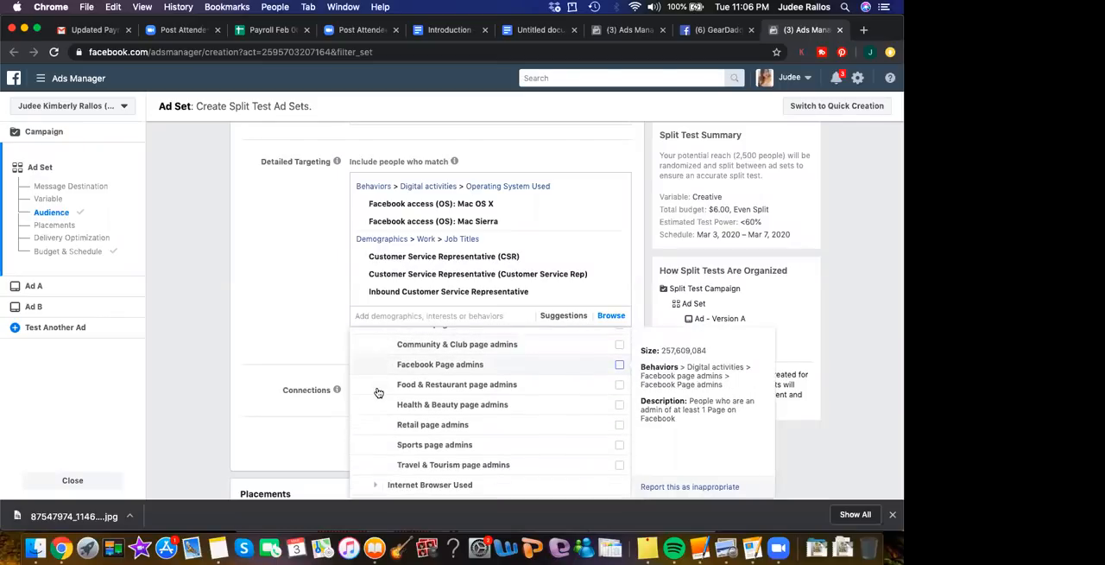
scroll(378, 391, up, 2)
scroll(378, 391, down, 6)
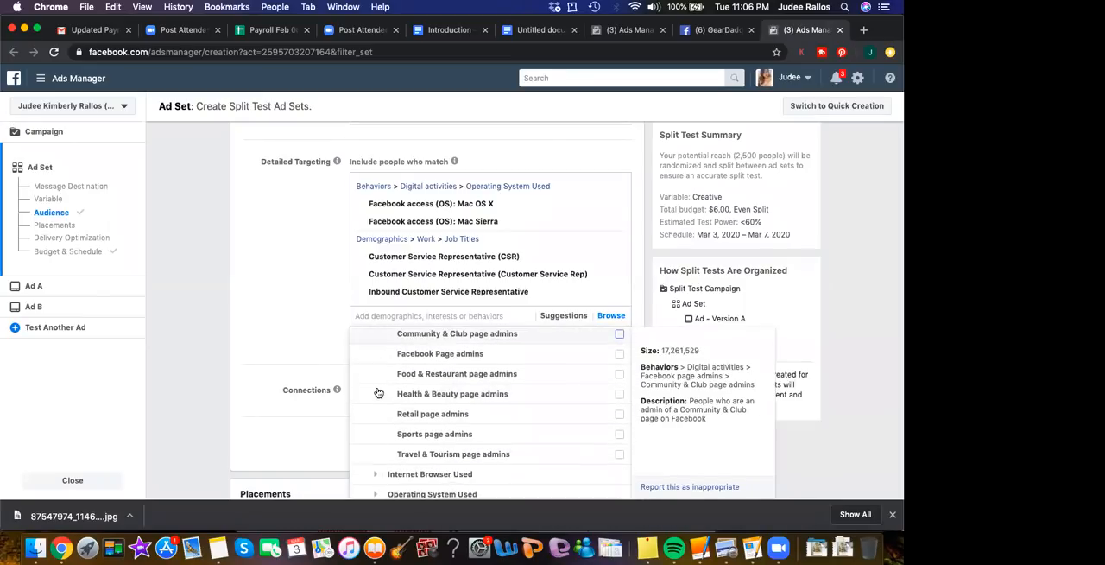
Browse the Mobile Device User and Mobile Device User/Device Use Time behavior options
scroll(378, 391, down, 5)
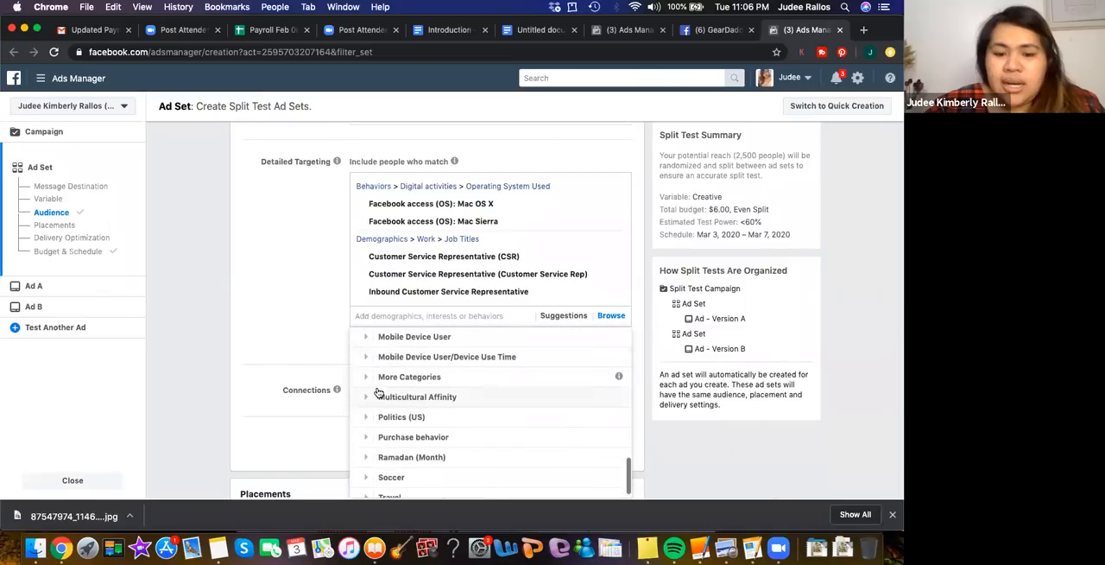
click(367, 358)
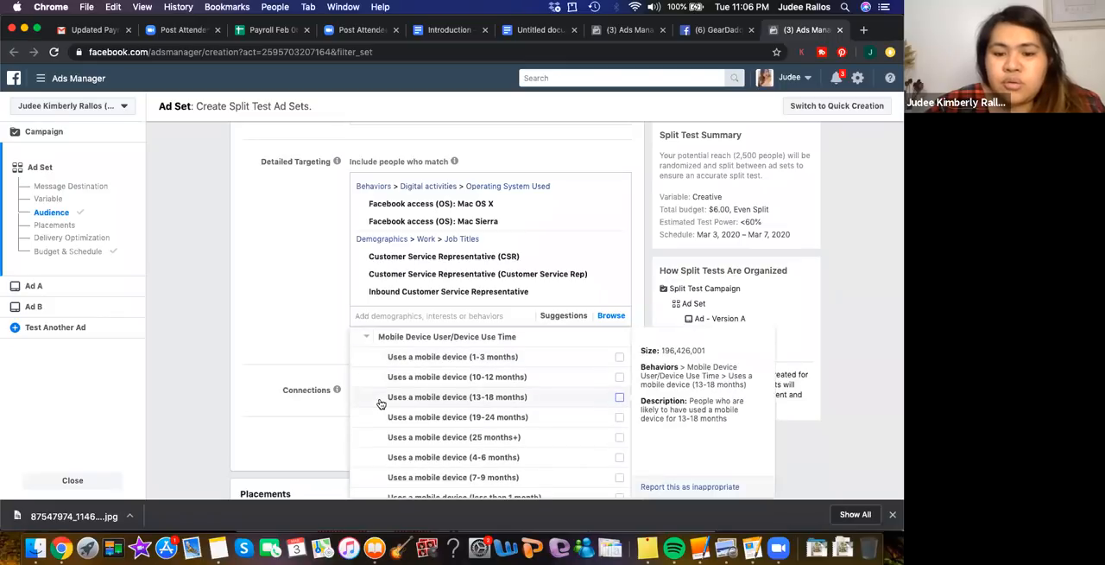
scroll(381, 403, up, 2)
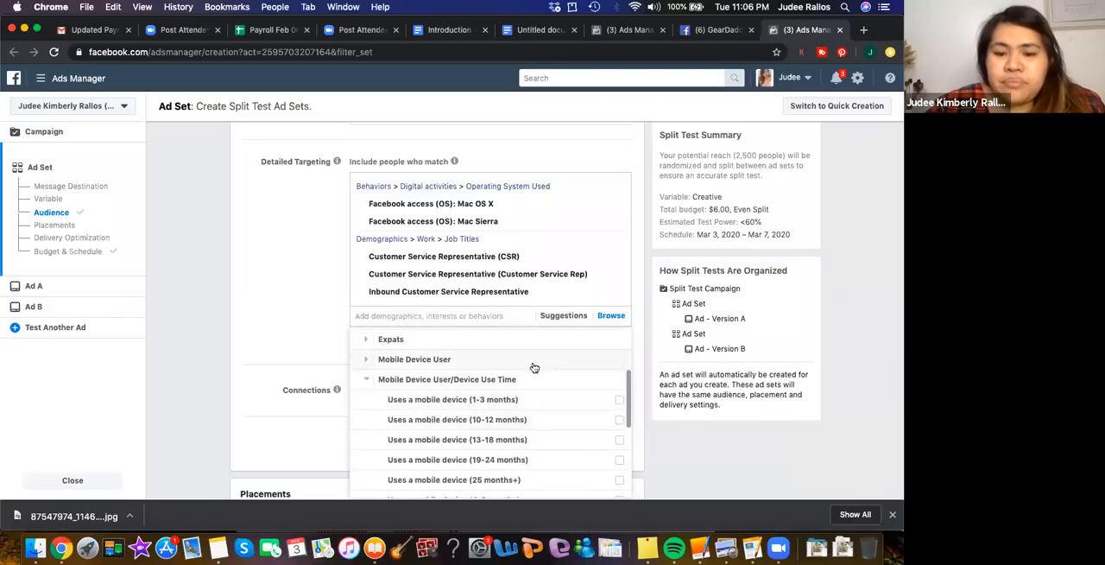
click(368, 359)
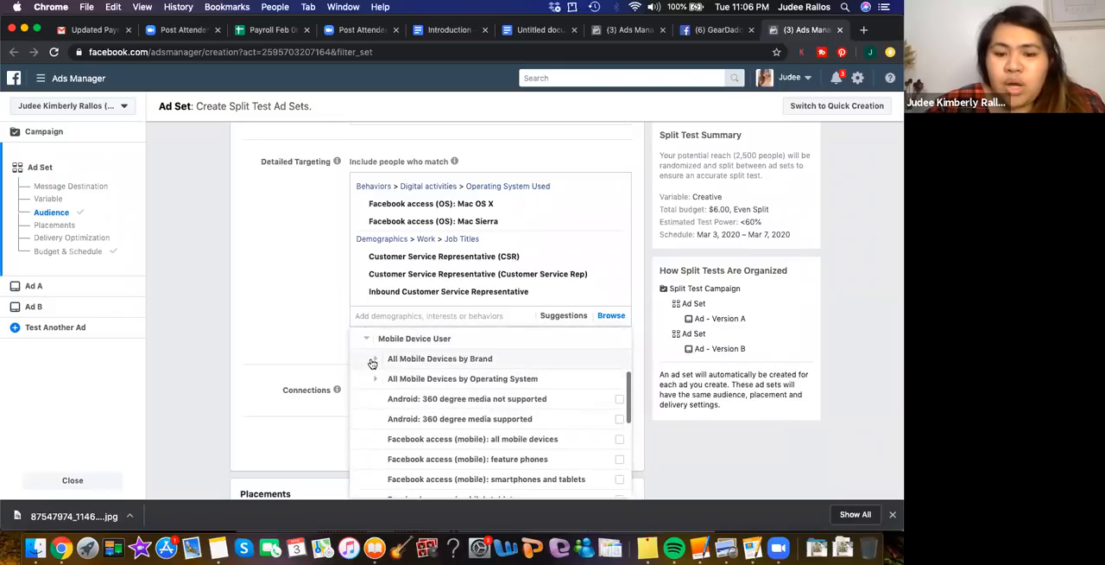
scroll(516, 373, up, 1)
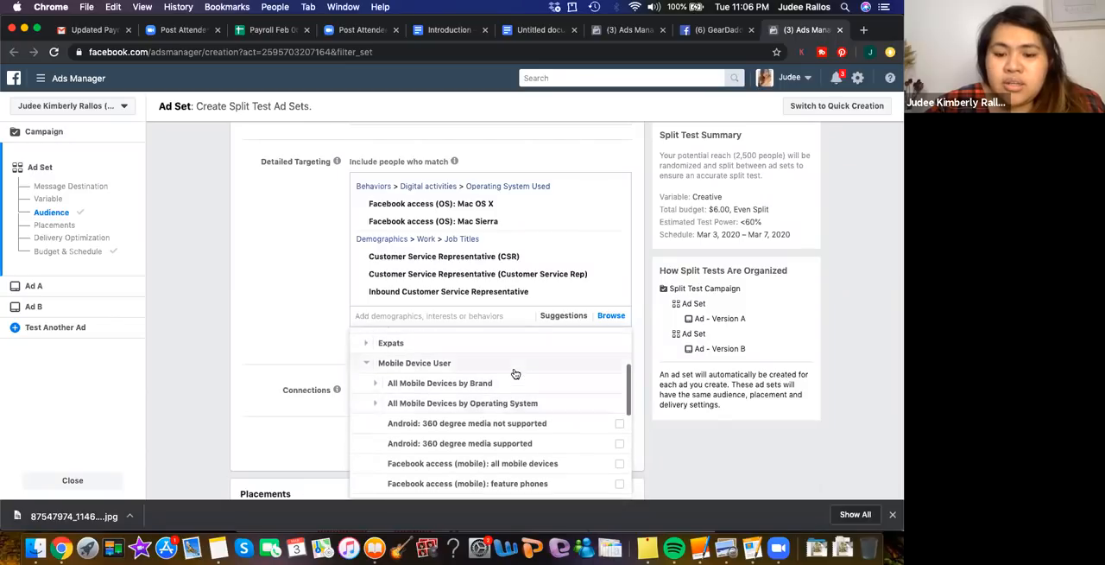
scroll(515, 374, down, 3)
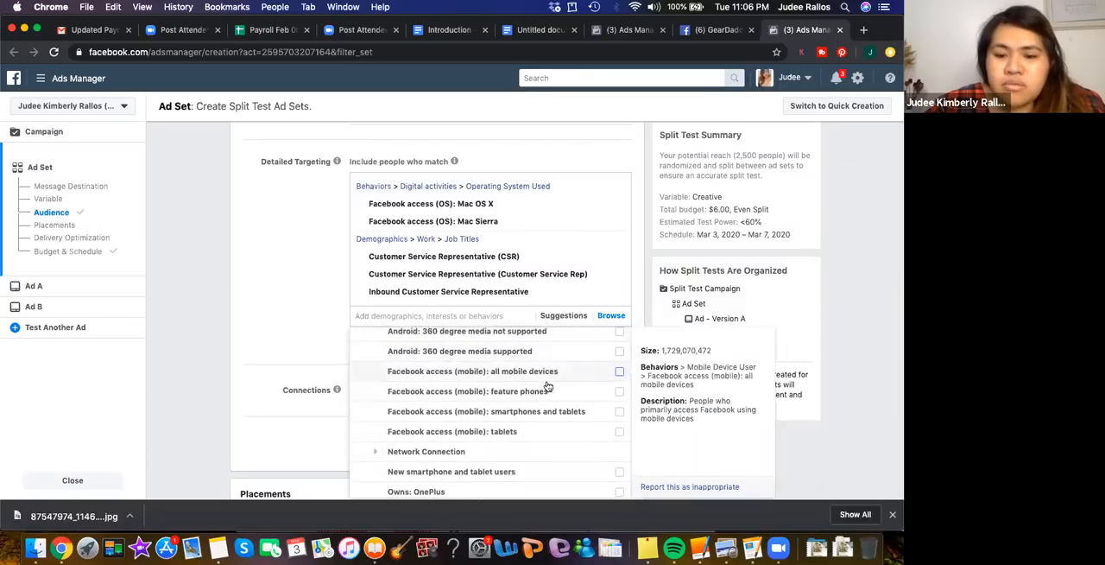
scroll(491, 377, down, 3)
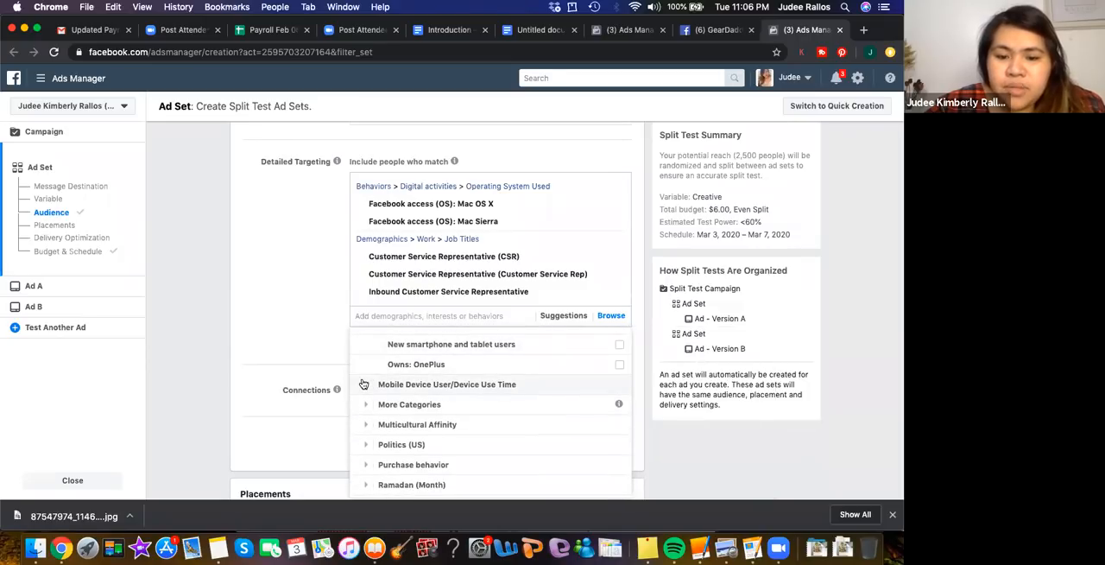
click(414, 384)
scroll(423, 402, down, 5)
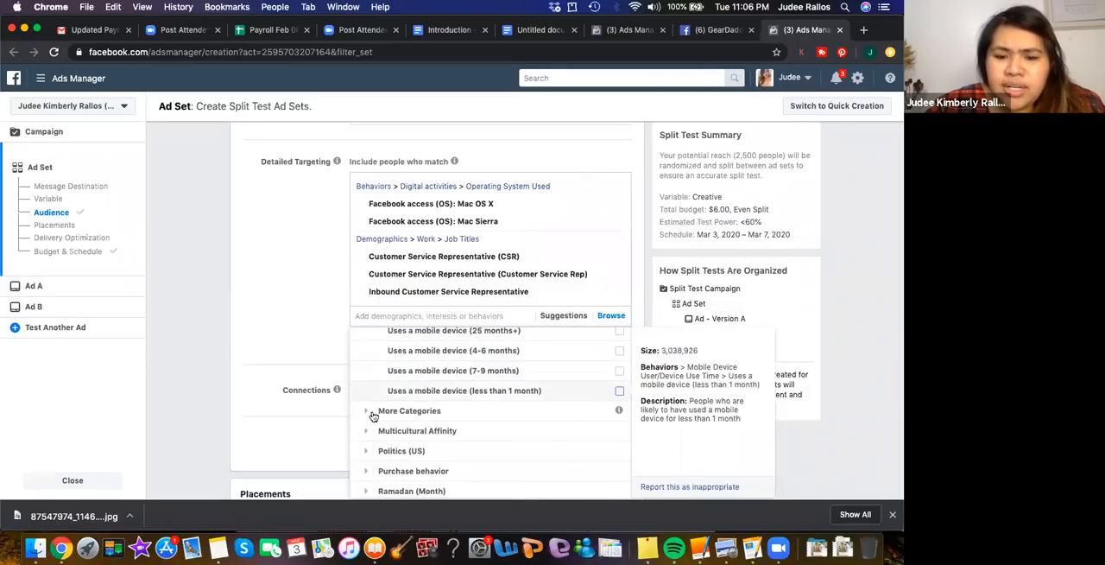
Examine the More Categories, Multicultural Affinity and Purchase behavior options under Behaviors
scroll(515, 399, down, 1)
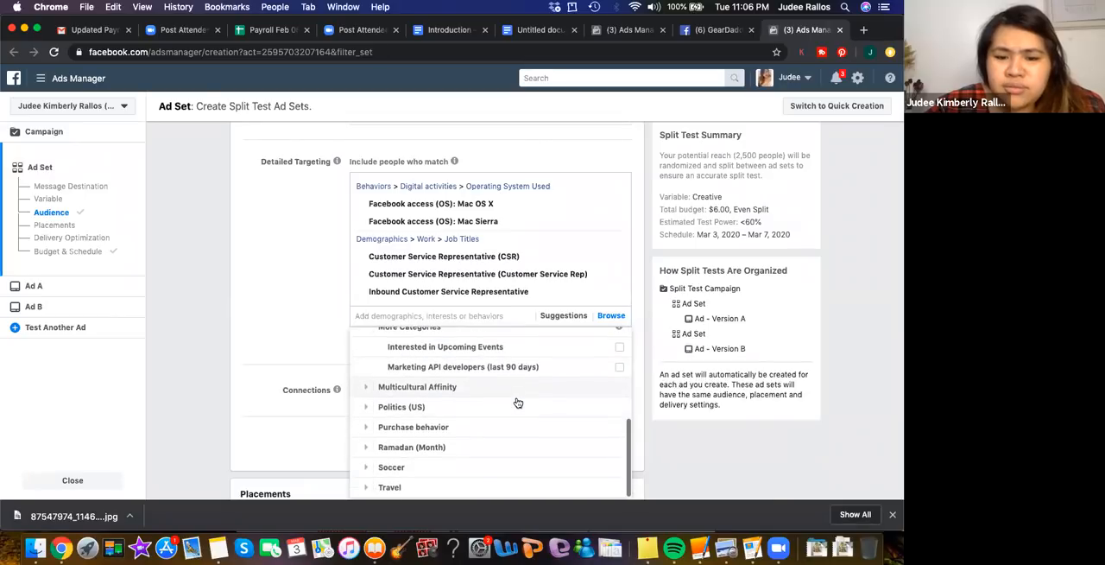
click(369, 390)
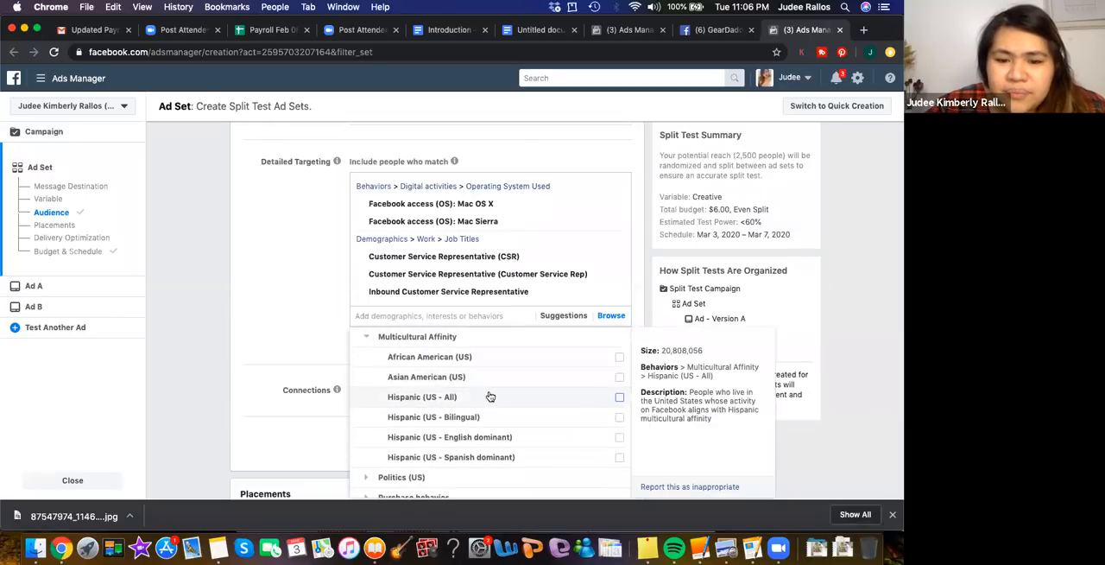
scroll(489, 397, down, 2)
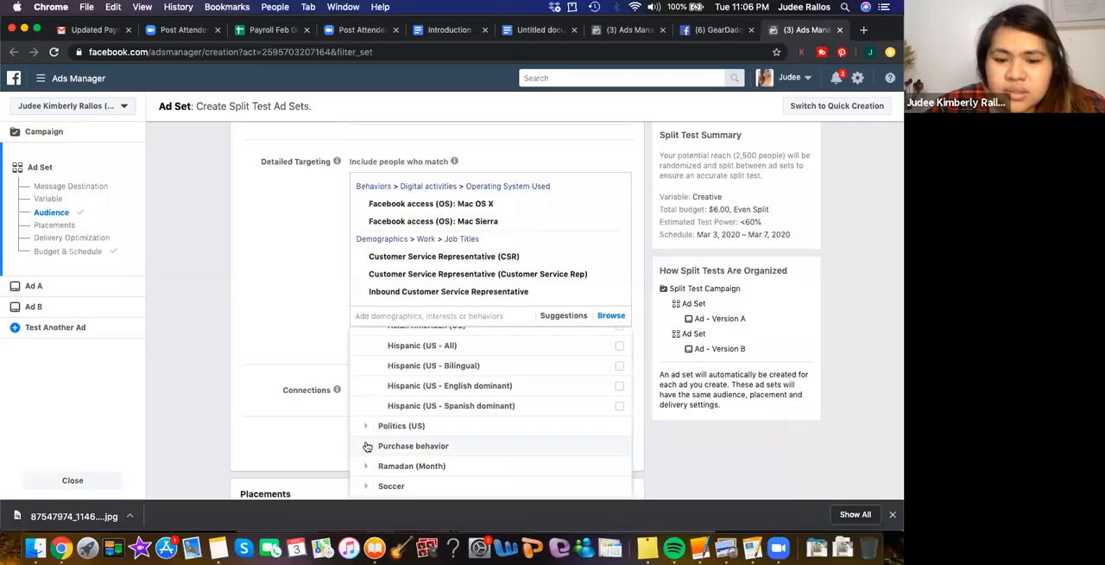
click(376, 447)
scroll(558, 420, down, 1)
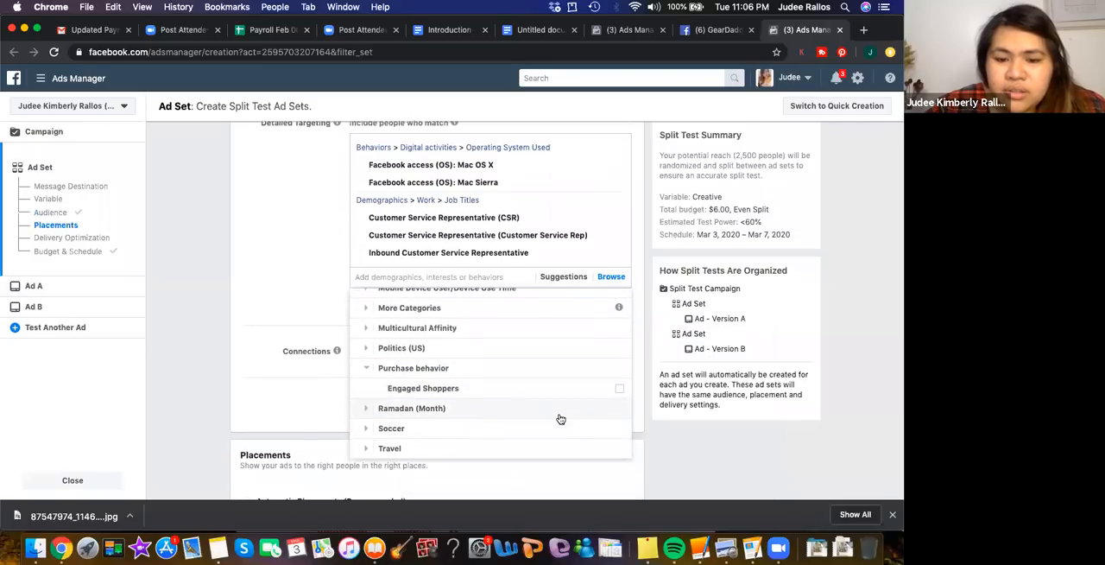
Examine the Purchase behavior and More Categories options, including Interested in Upcoming Events, under Behaviors
mouse_move(466, 393)
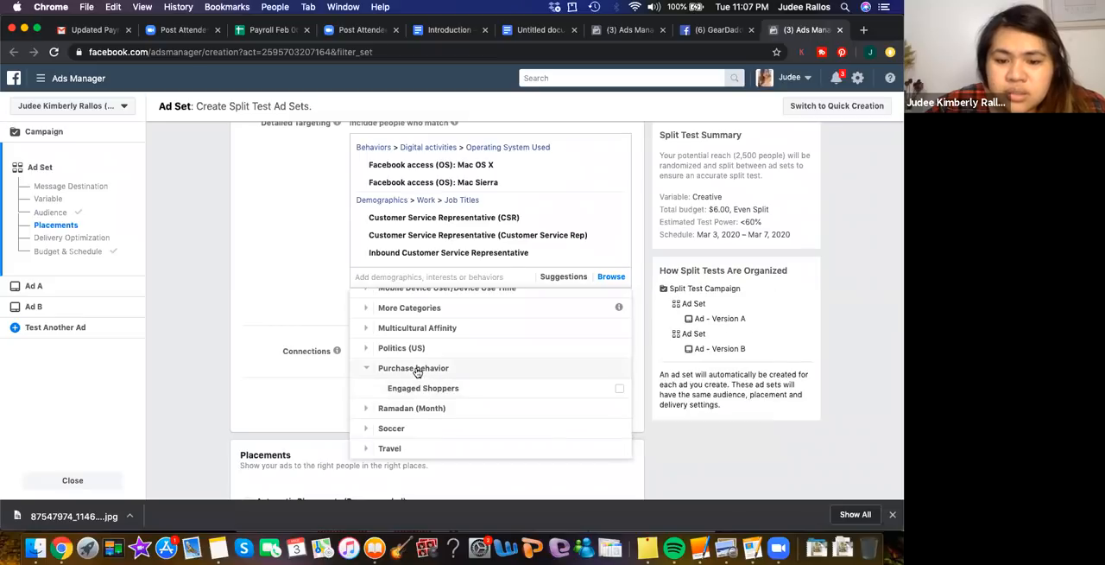
scroll(417, 371, down, 1)
scroll(463, 340, up, 2)
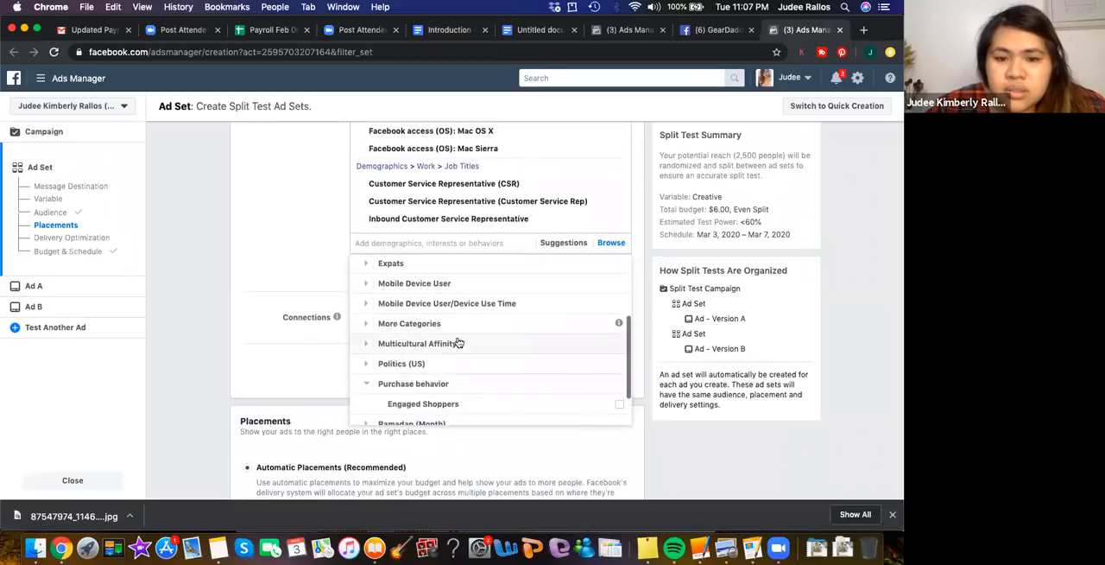
click(361, 328)
scroll(488, 343, up, 4)
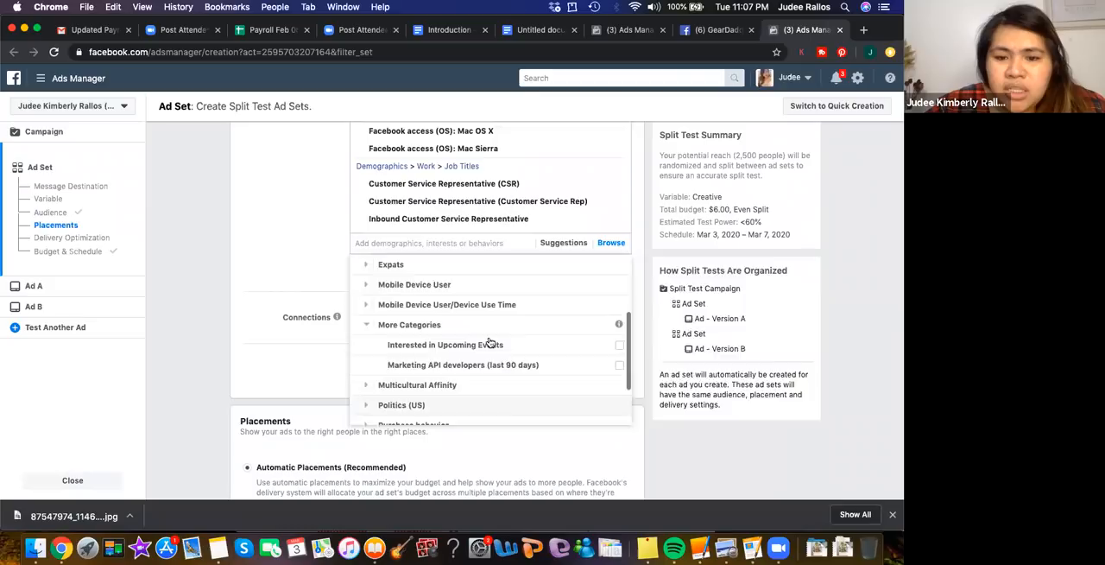
scroll(490, 343, up, 1)
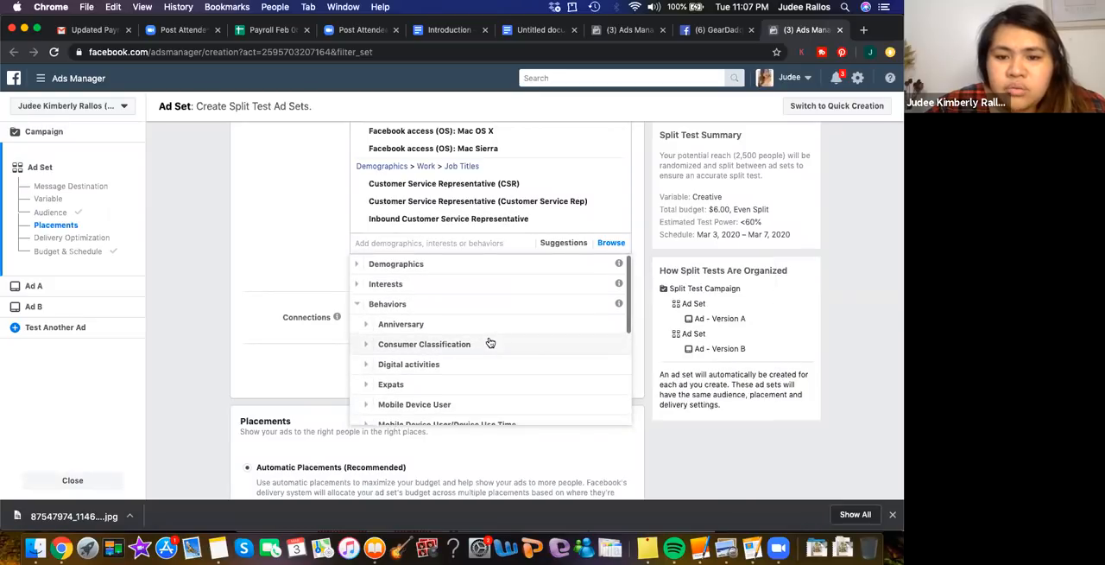
scroll(489, 343, up, 1)
Browse the Education Level and Schools options under Education in the Demographics category, and close the targeting list
click(355, 316)
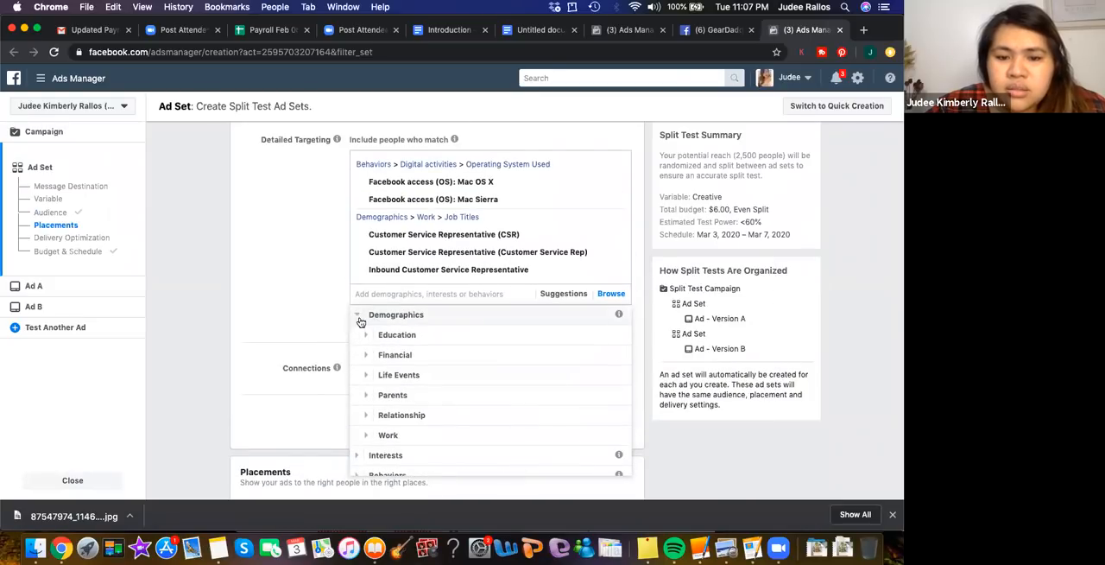
click(367, 336)
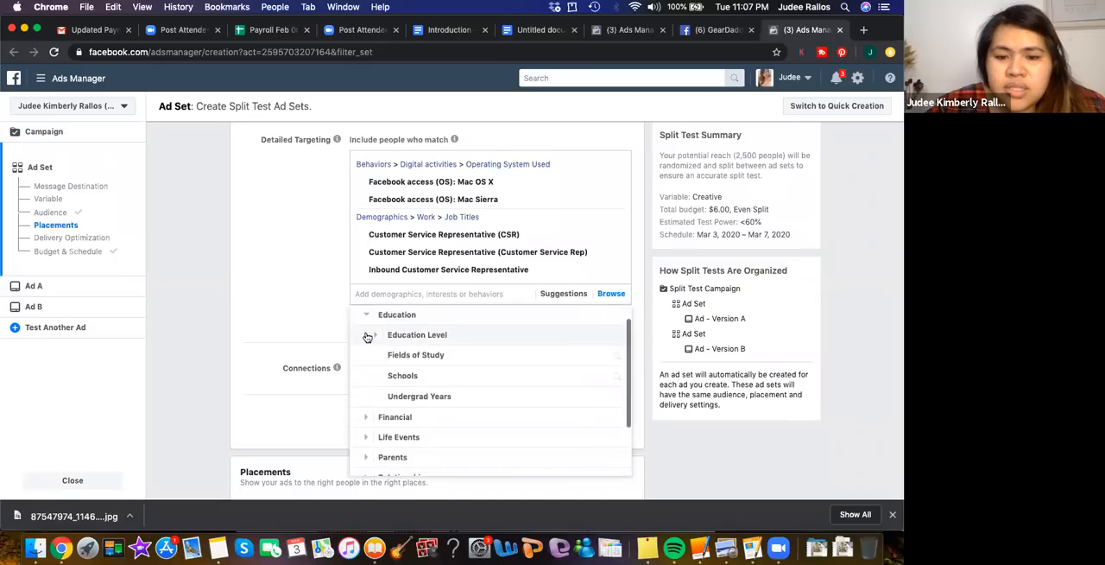
click(419, 335)
scroll(458, 372, down, 3)
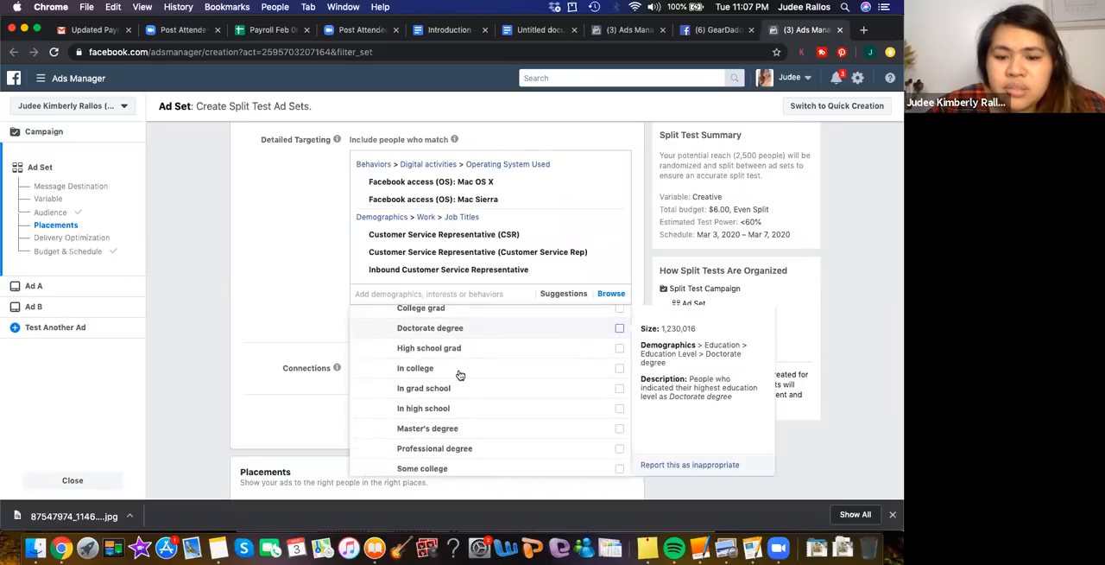
scroll(471, 398, down, 3)
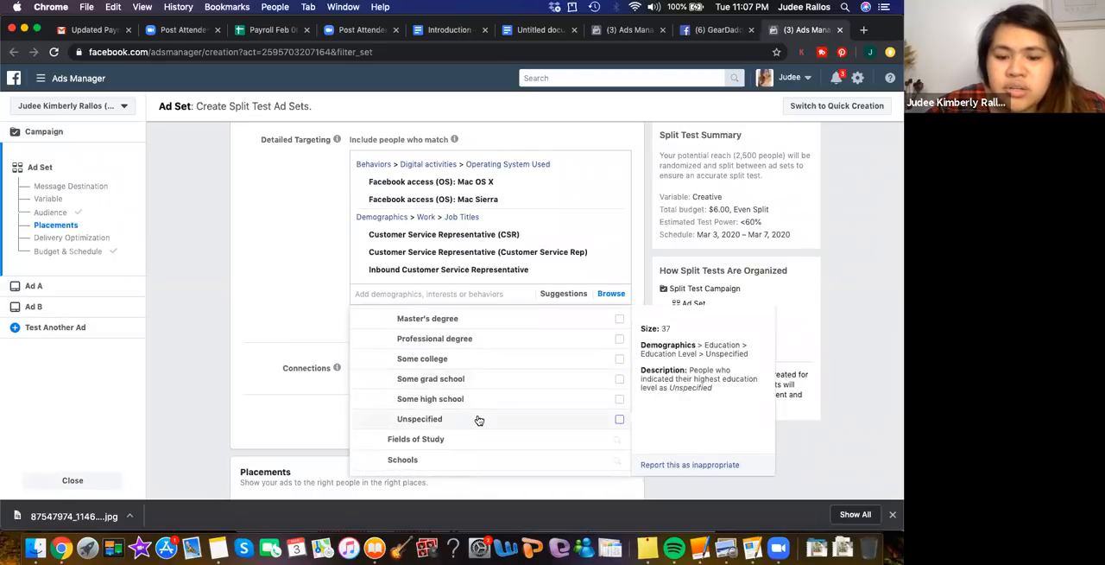
scroll(457, 418, down, 2)
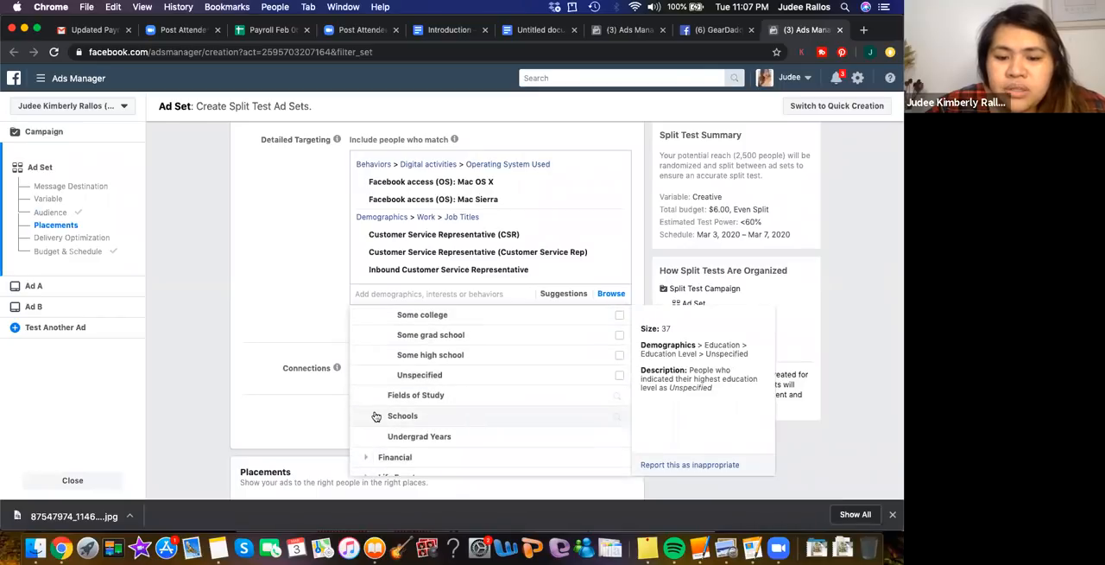
click(392, 416)
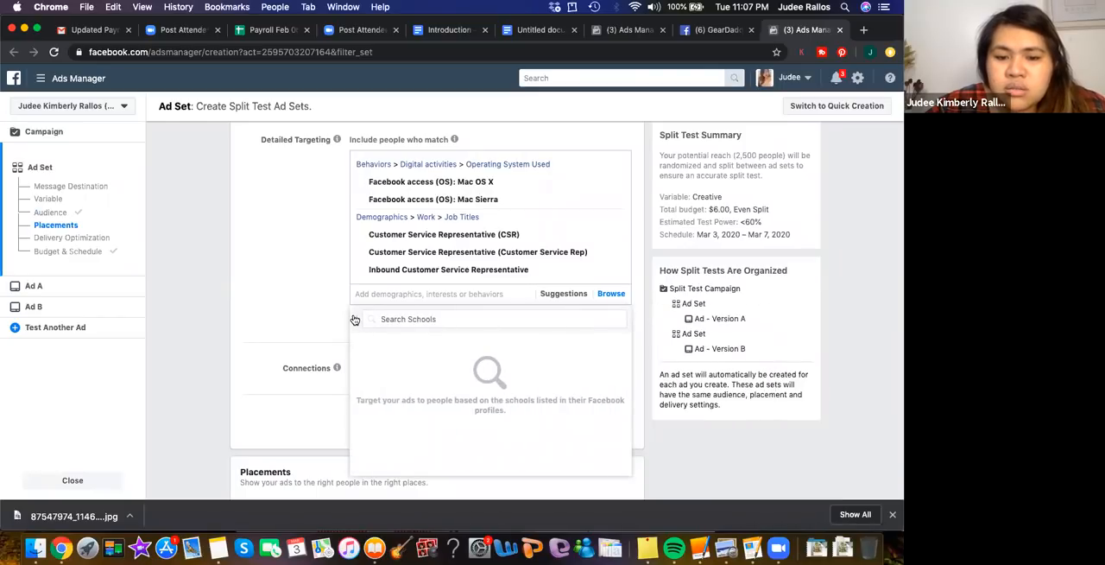
click(355, 318)
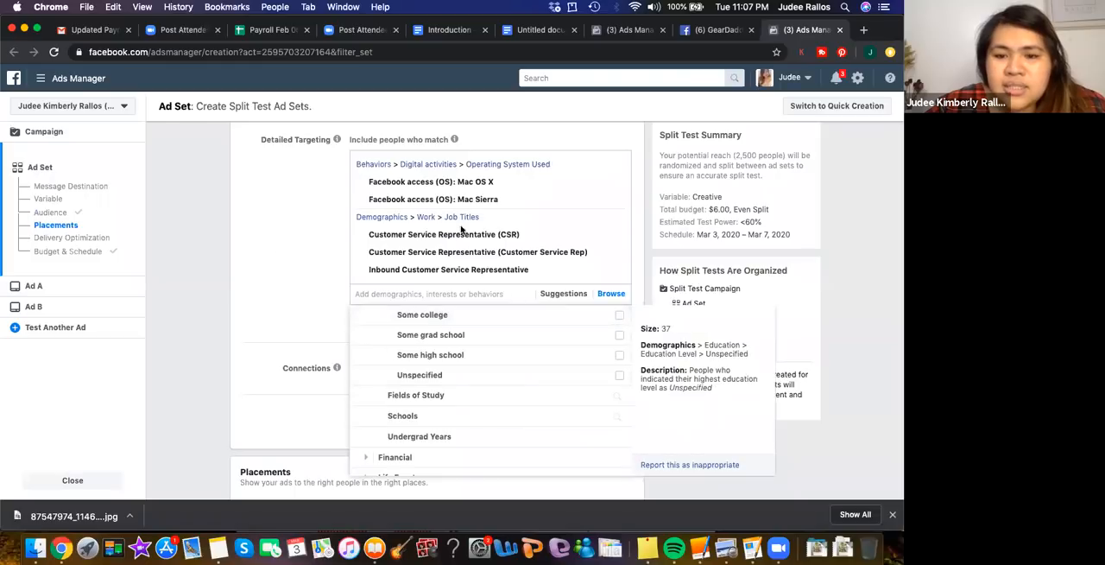
click(316, 288)
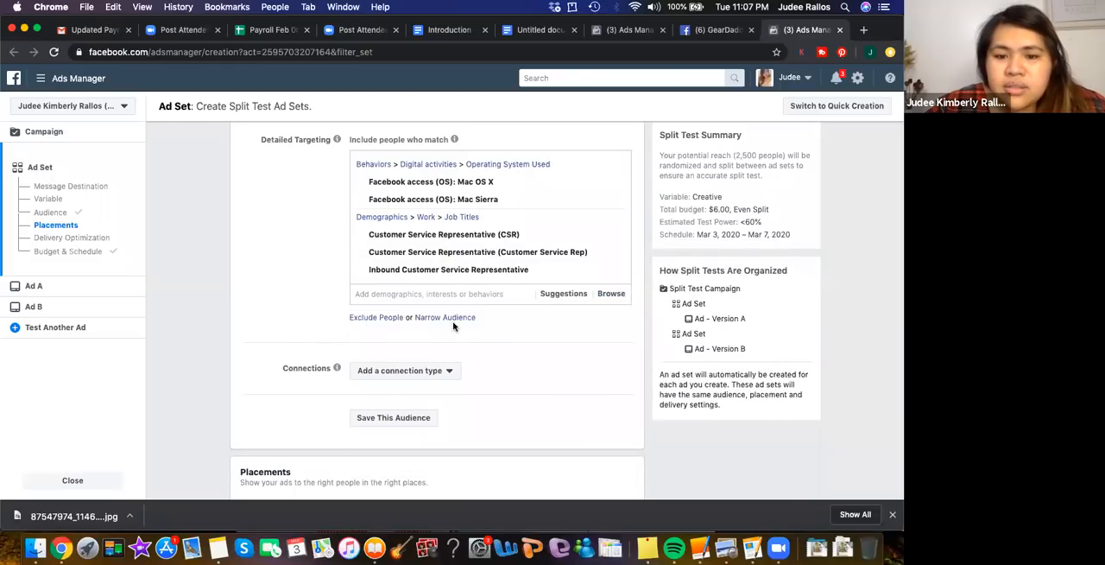
Add the suggested Facebook access (mobile) behaviors iPhone X, iPhone XS Max, iPhone XS, iPhone XR and iPhone 8 Plus to detailed targeting
click(432, 295)
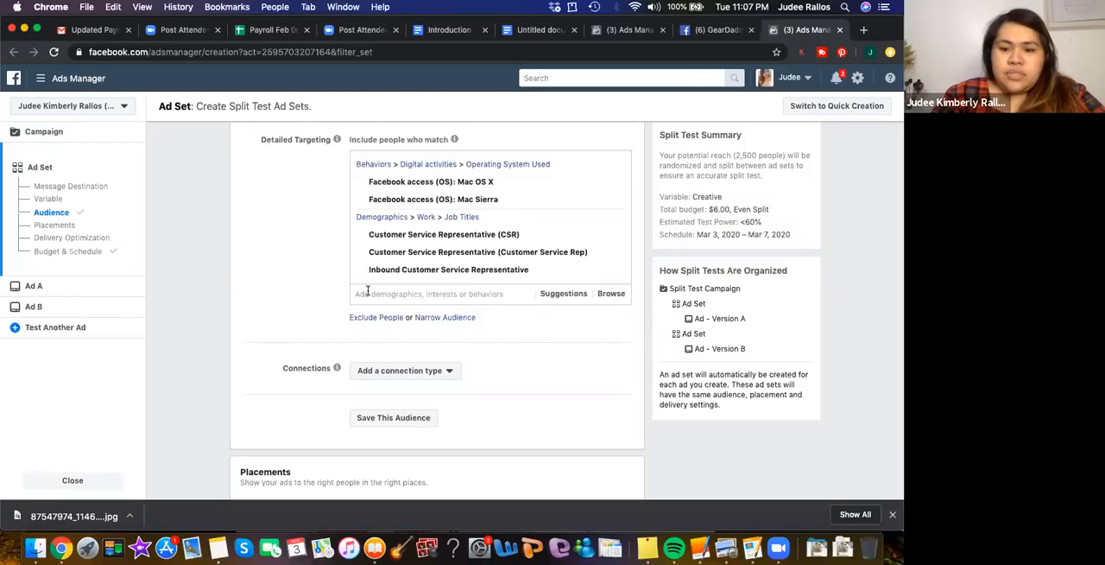
click(560, 296)
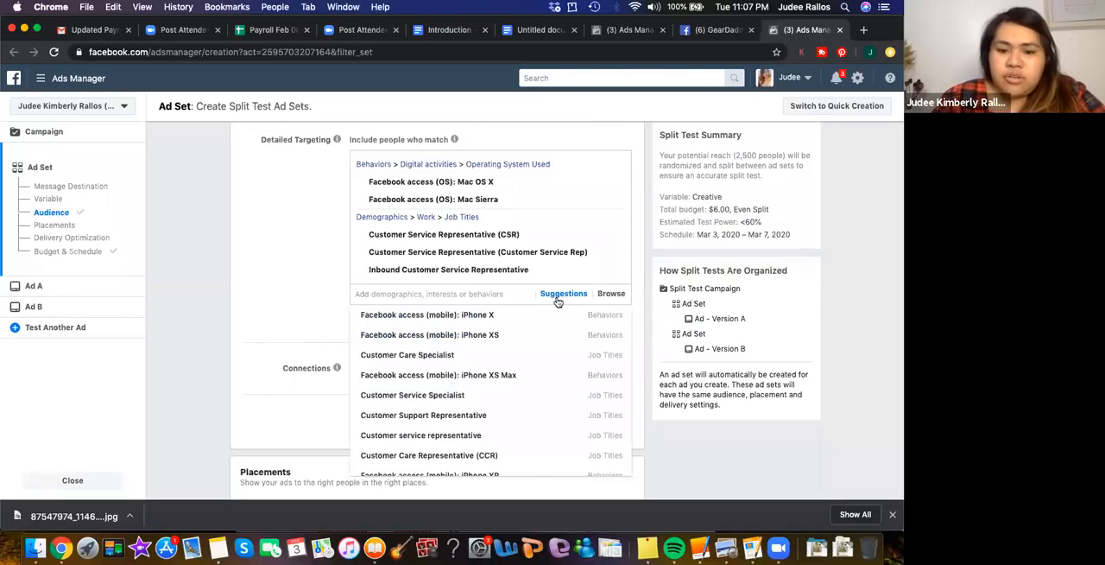
click(467, 316)
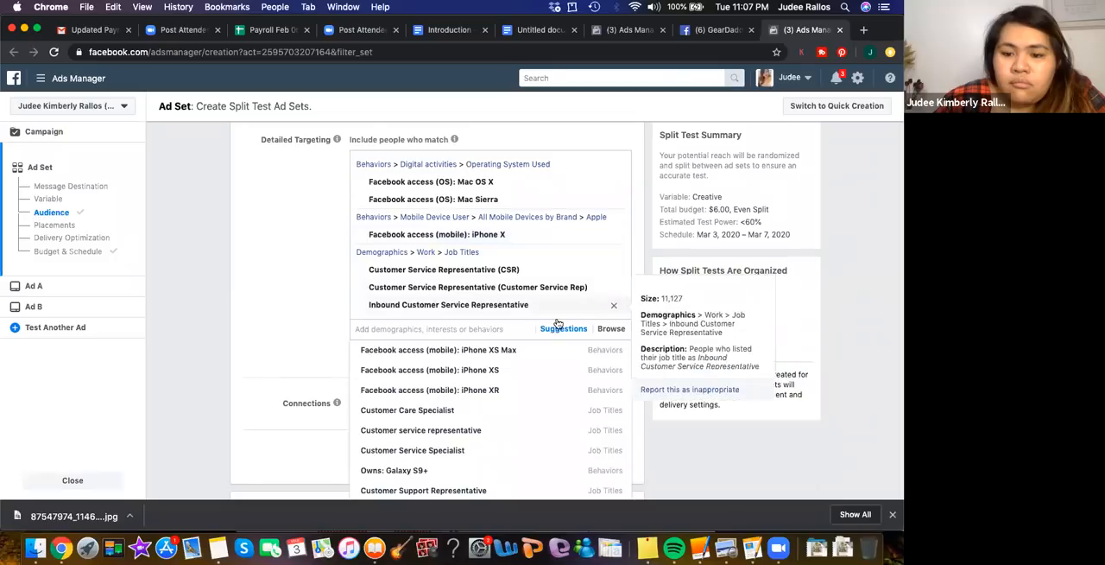
click(494, 352)
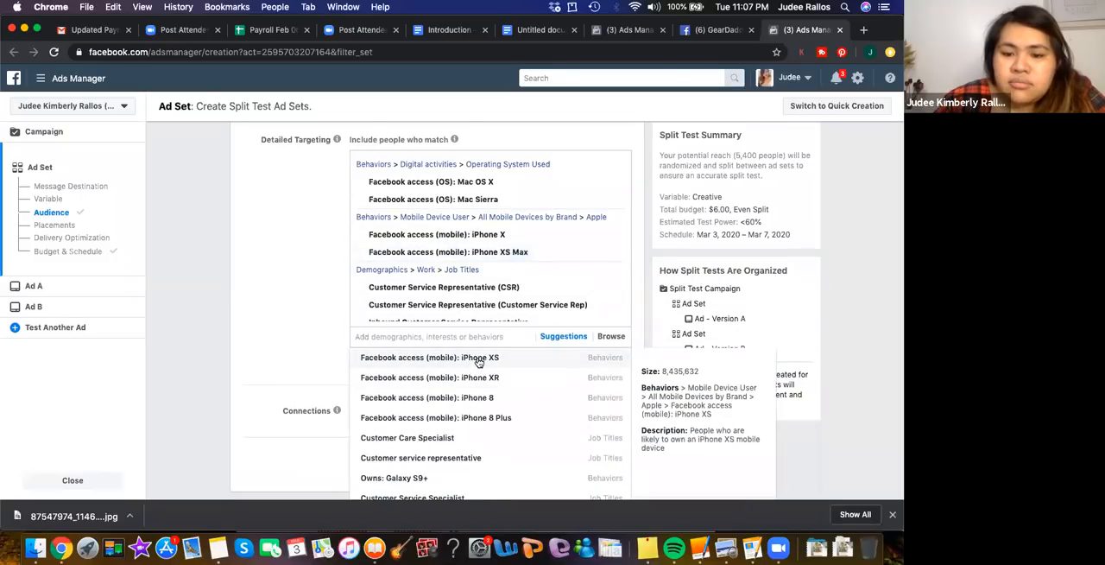
click(479, 359)
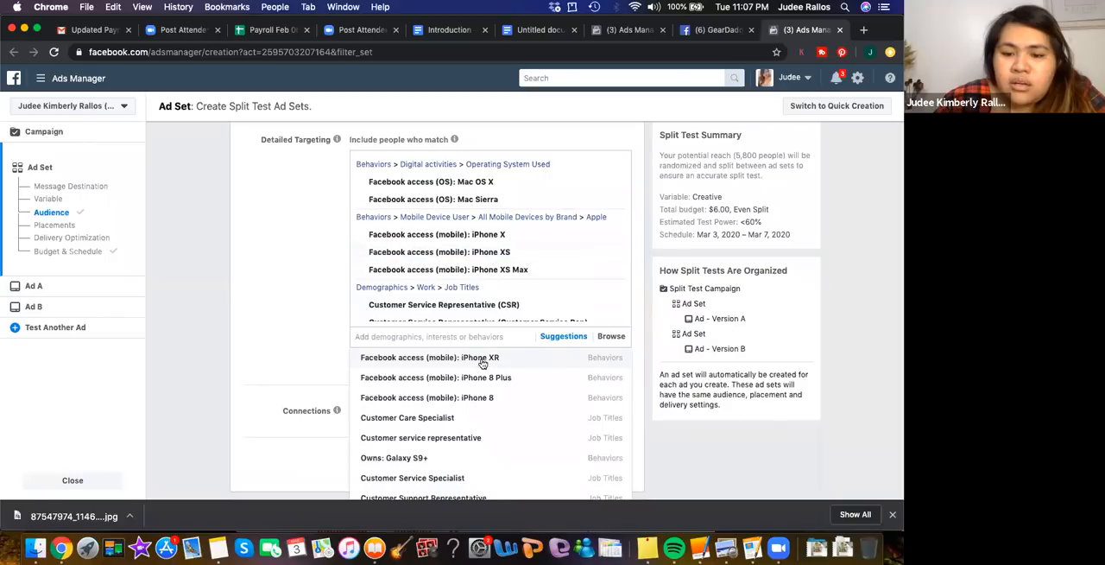
click(482, 361)
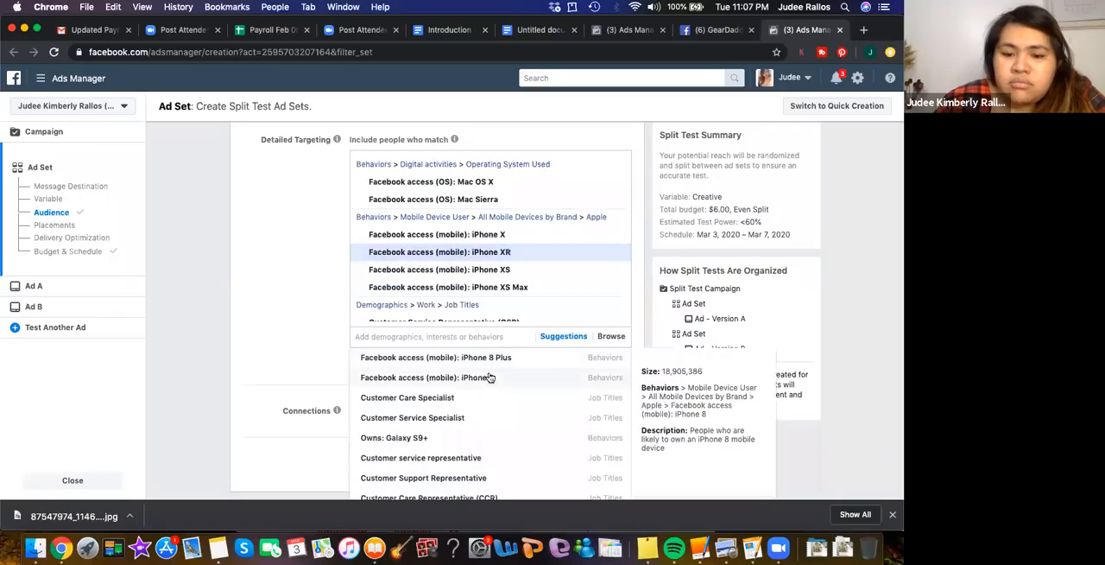
click(470, 361)
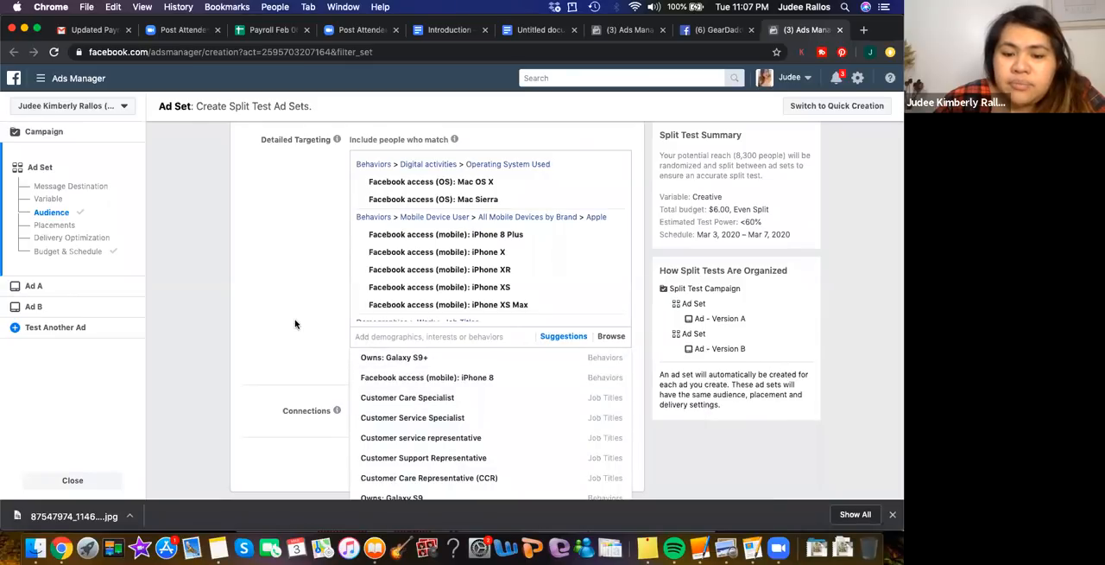
Look through the remaining suggested job titles and device behaviors for detailed targeting, and close the suggestions
scroll(295, 324, down, 2)
scroll(410, 350, down, 3)
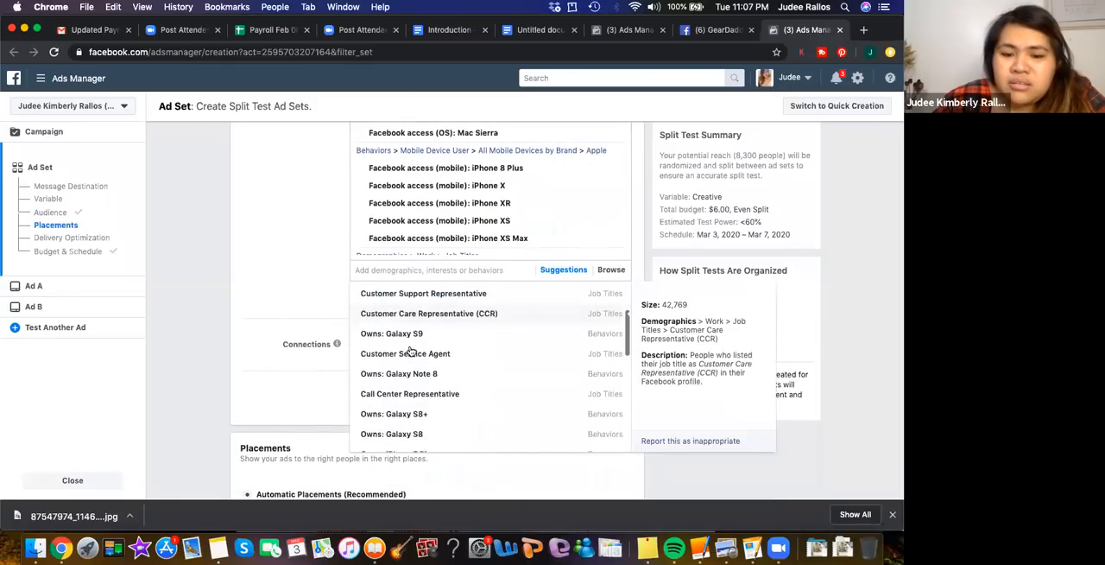
scroll(413, 347, down, 3)
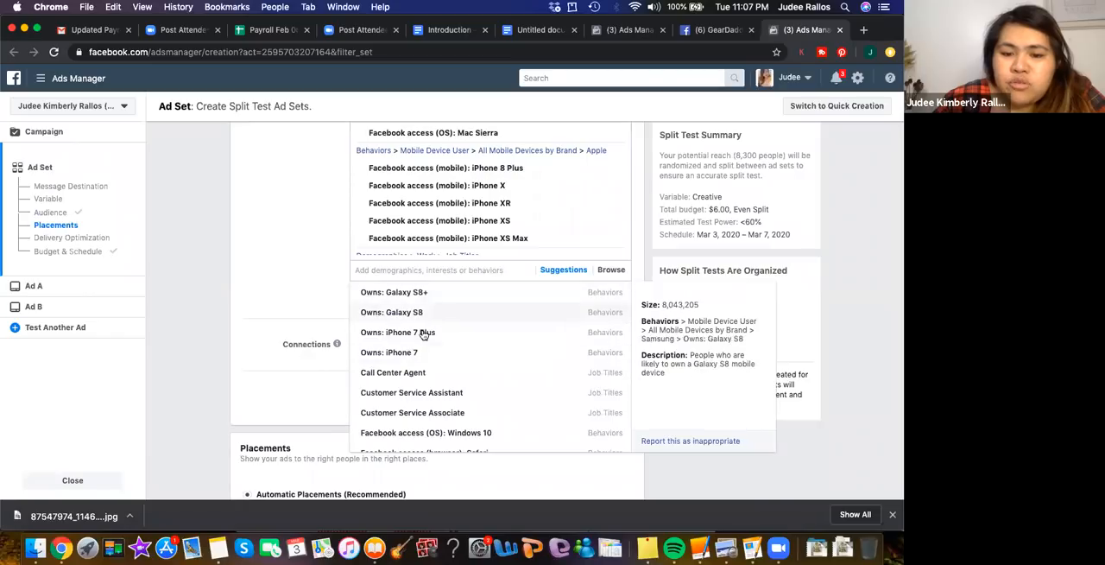
scroll(458, 402, down, 4)
scroll(461, 405, down, 5)
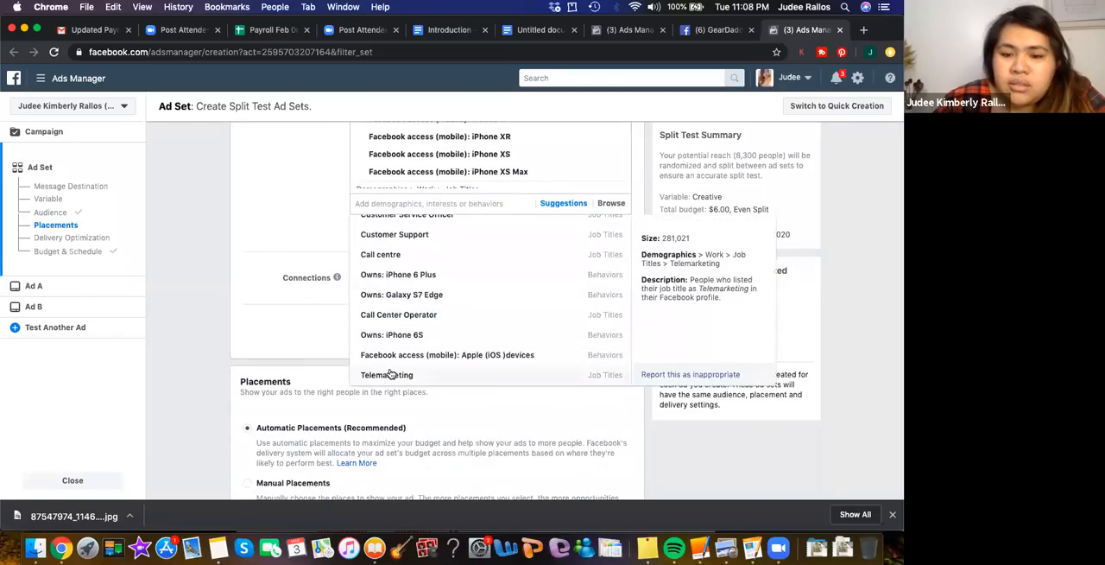
click(291, 184)
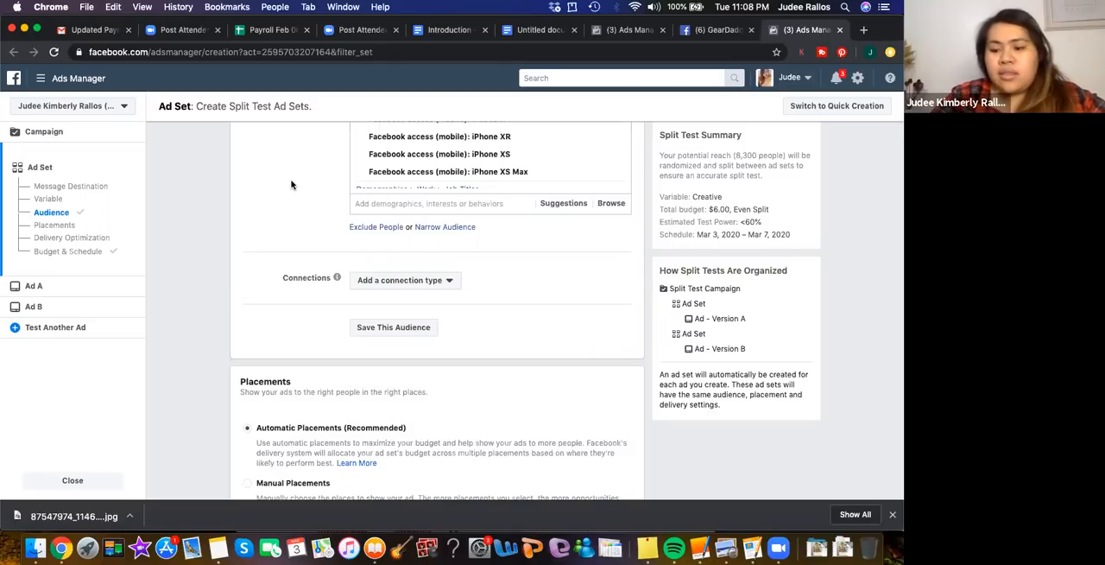
Review the ad set's audience, placements, delivery optimization, and split test budget and schedule settings
scroll(450, 276, up, 8)
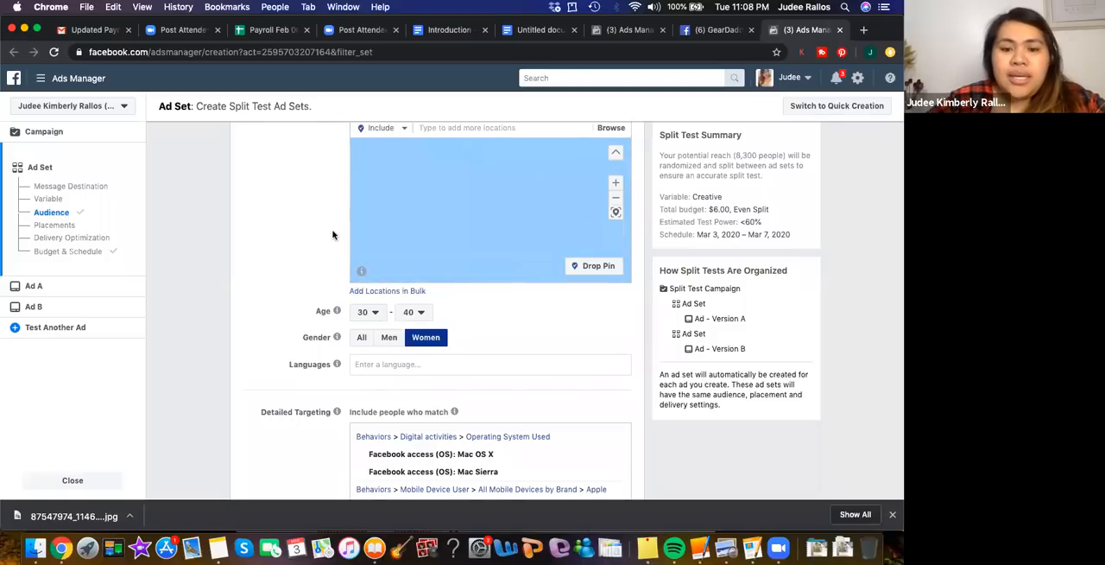
scroll(333, 234, down, 8)
scroll(332, 234, down, 5)
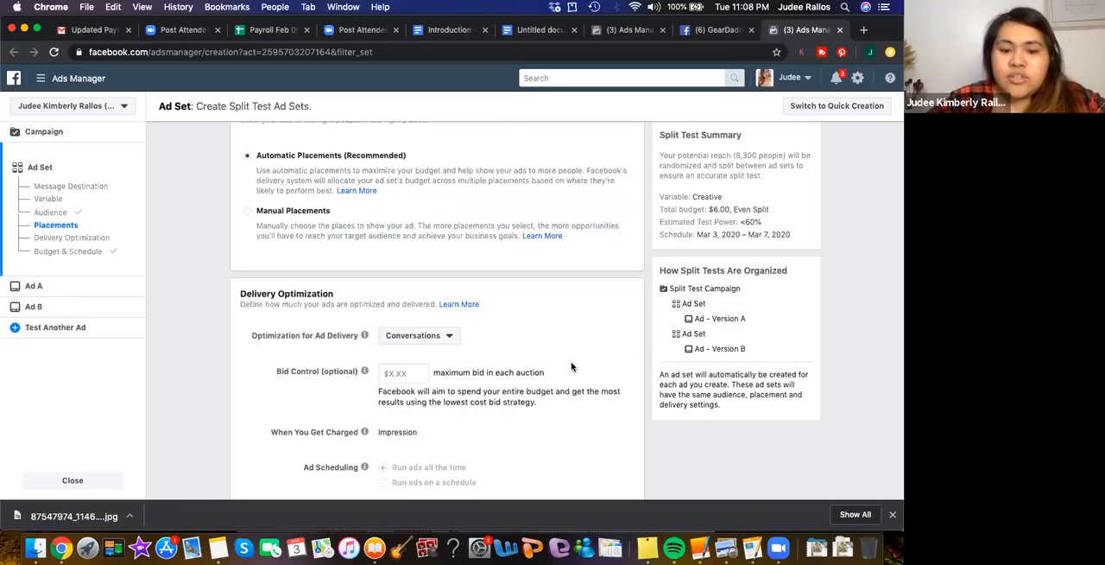
scroll(571, 366, down, 6)
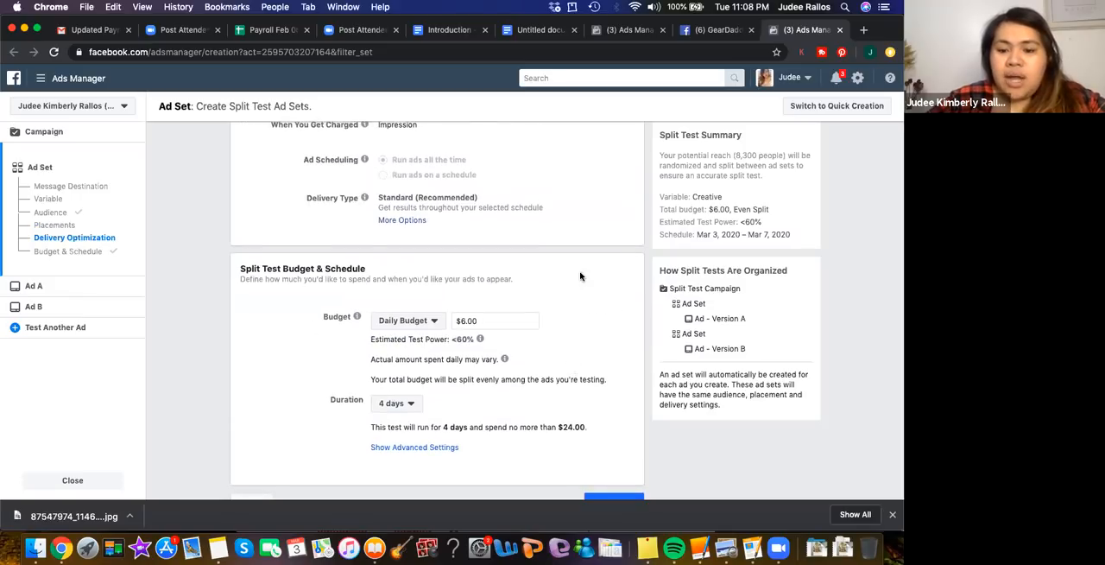
scroll(629, 395, down, 1)
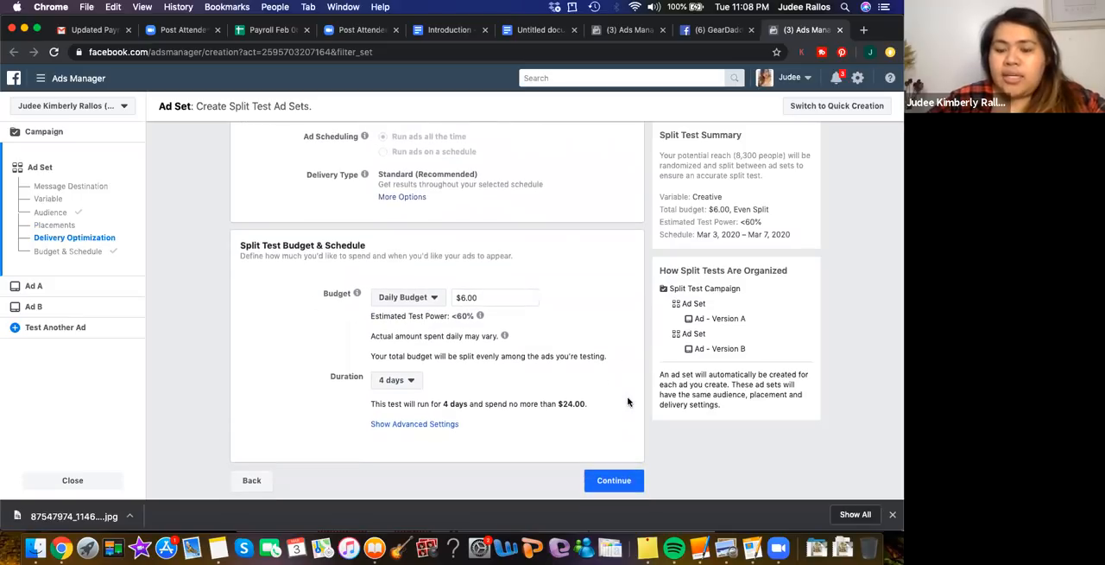
scroll(628, 401, up, 6)
scroll(629, 402, up, 8)
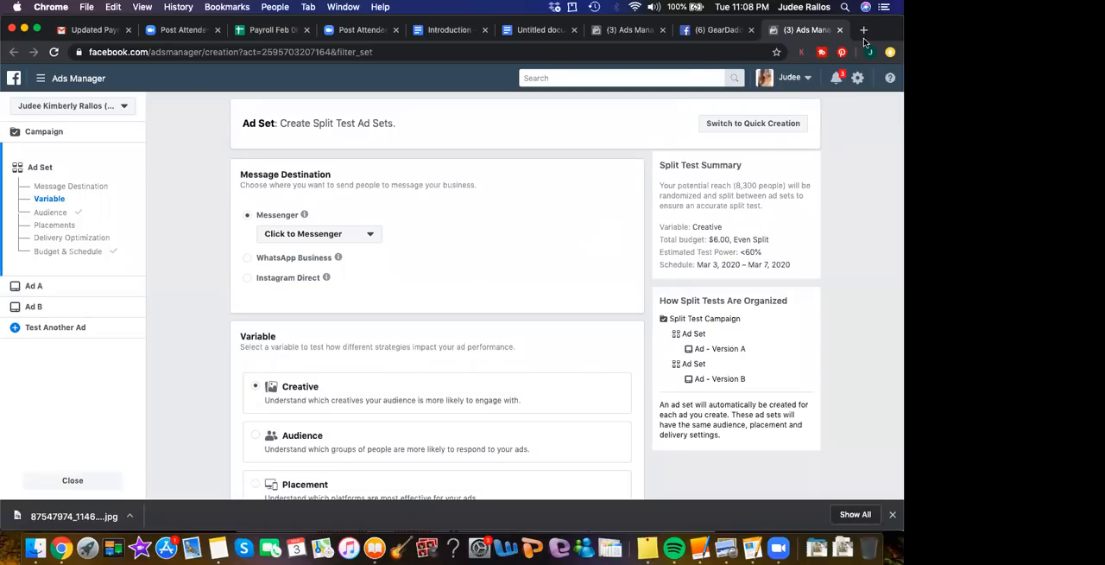
Check the account notifications and look over the ad set's message destination and variable settings
click(836, 78)
click(836, 79)
scroll(524, 285, up, 1)
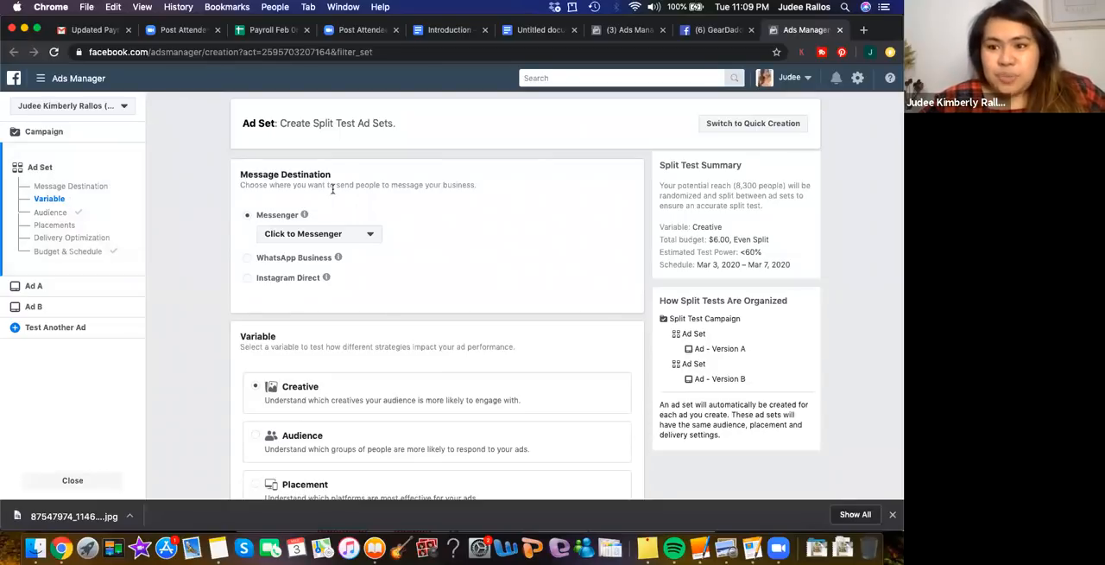
scroll(177, 194, down, 5)
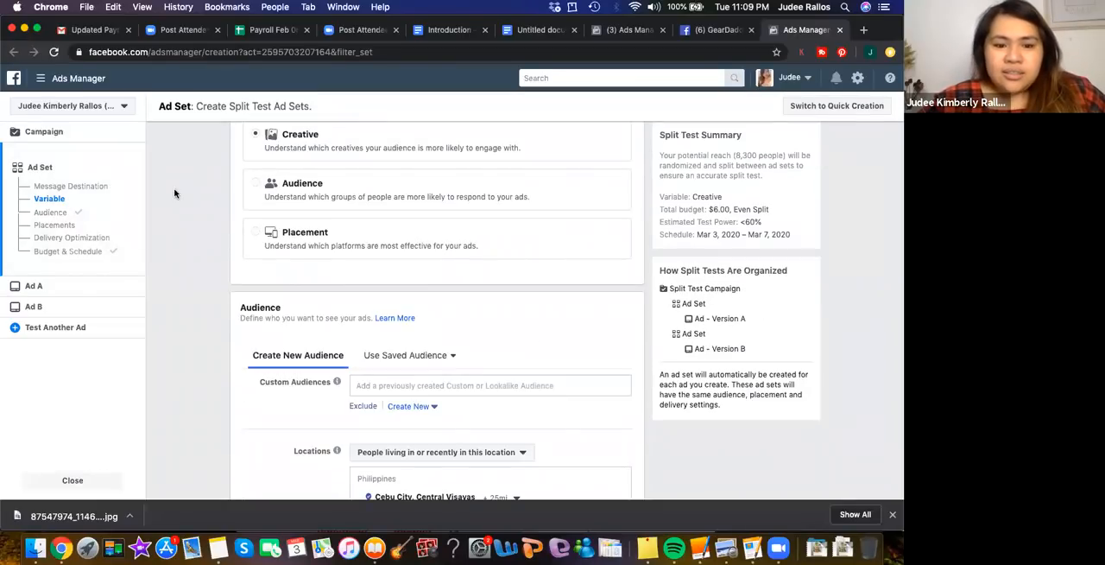
scroll(174, 193, up, 5)
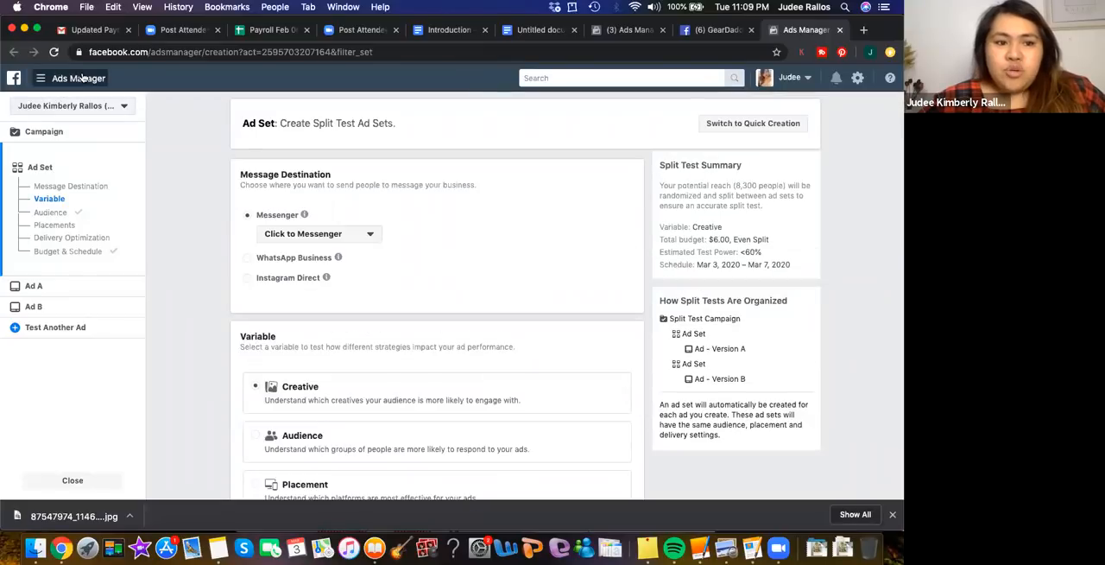
Leave the split test ad set without saving its changes and open Commerce Manager
click(82, 78)
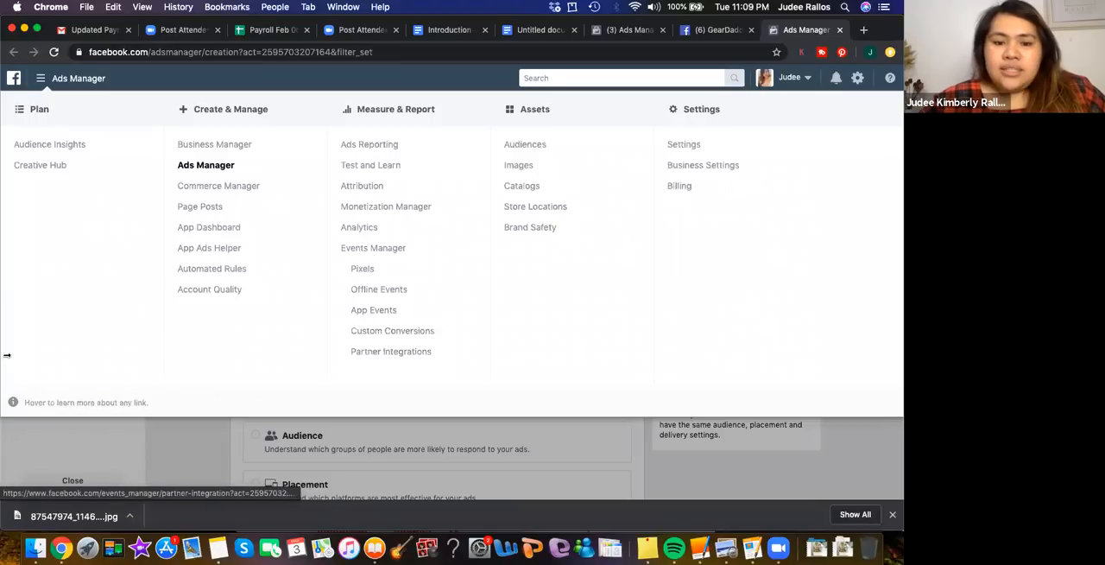
click(199, 193)
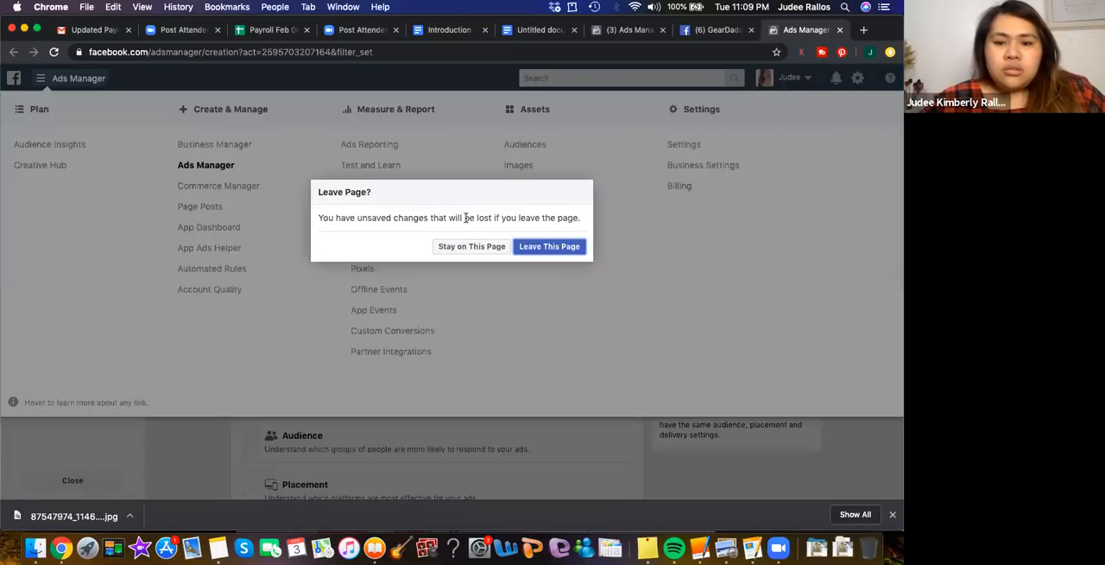
click(557, 247)
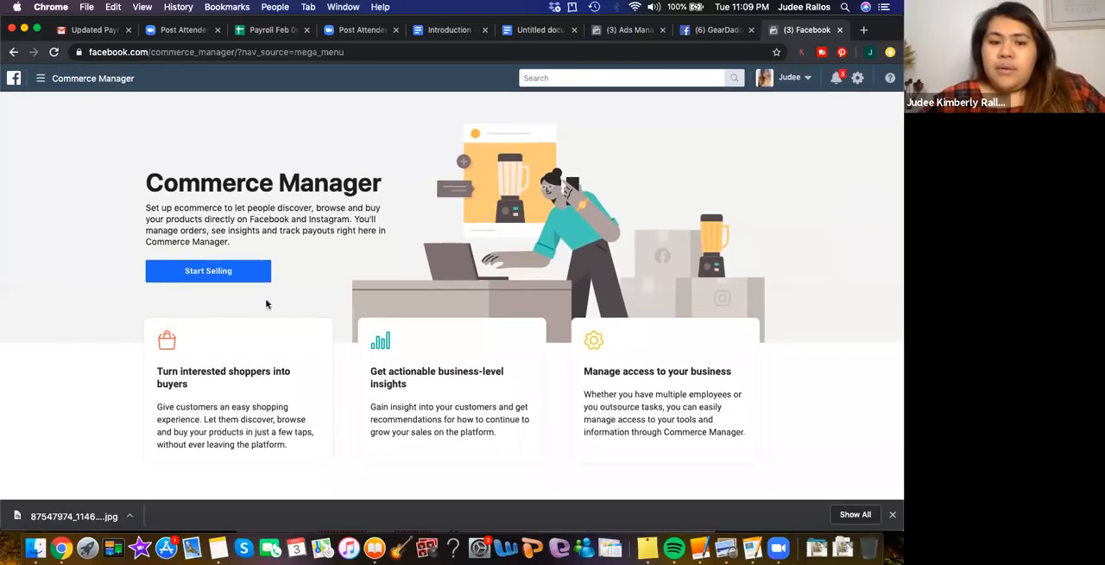
Open Business Manager to view its list of businesses, and go on to the Ads Manager campaign list
click(79, 80)
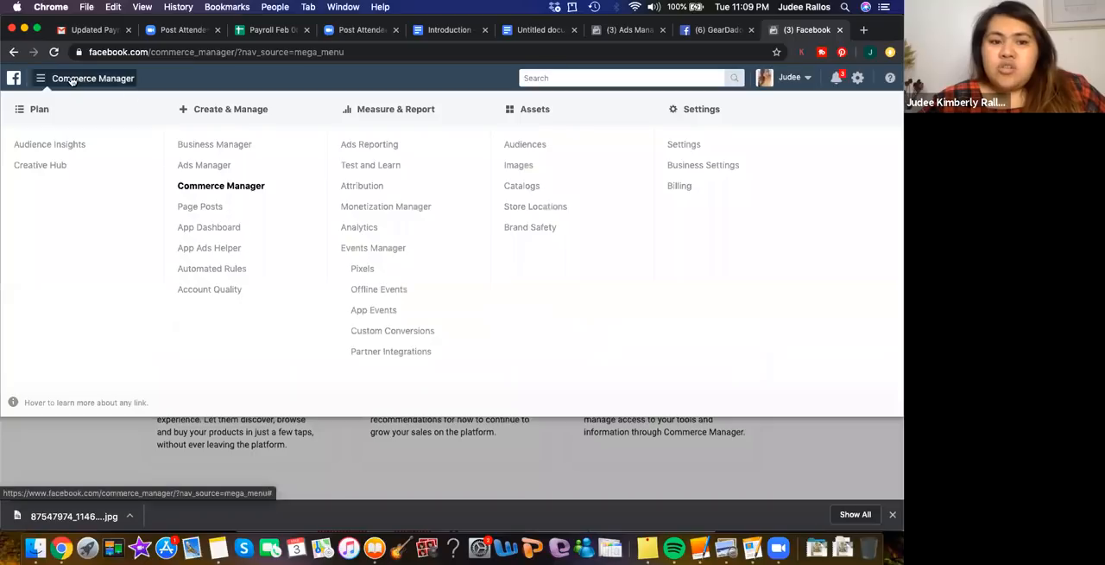
click(207, 147)
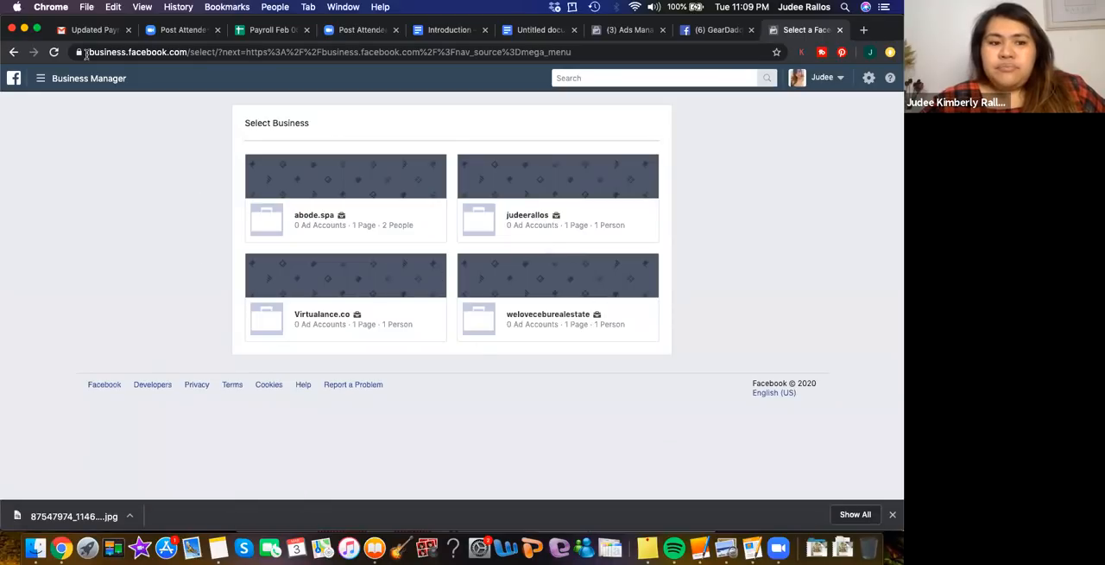
click(41, 78)
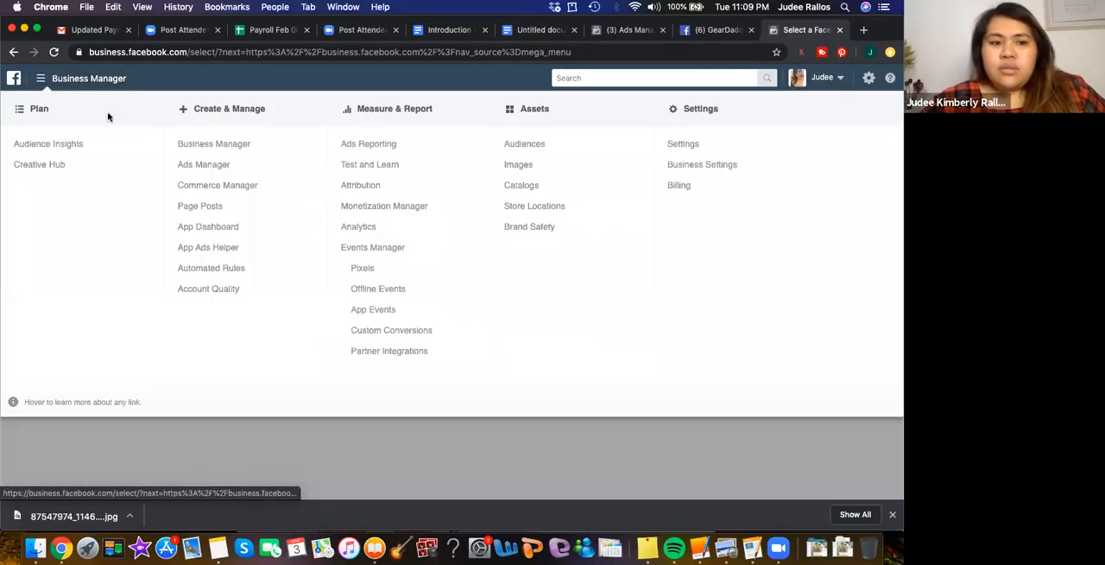
click(215, 163)
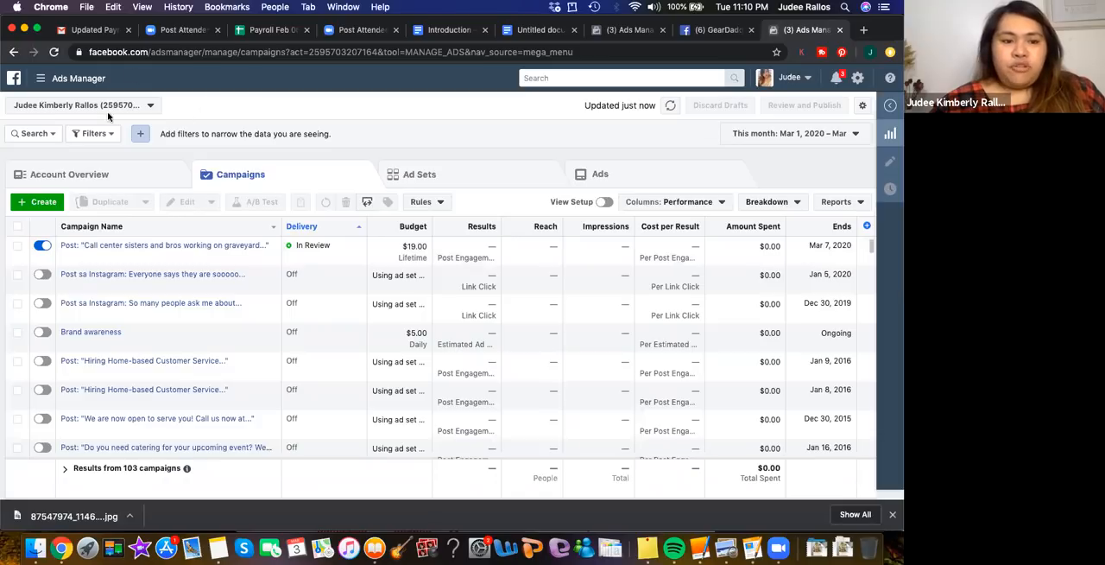
Try to open Monetization Manager, return to the business selection page, and open the Pixels section of Events Manager
click(39, 78)
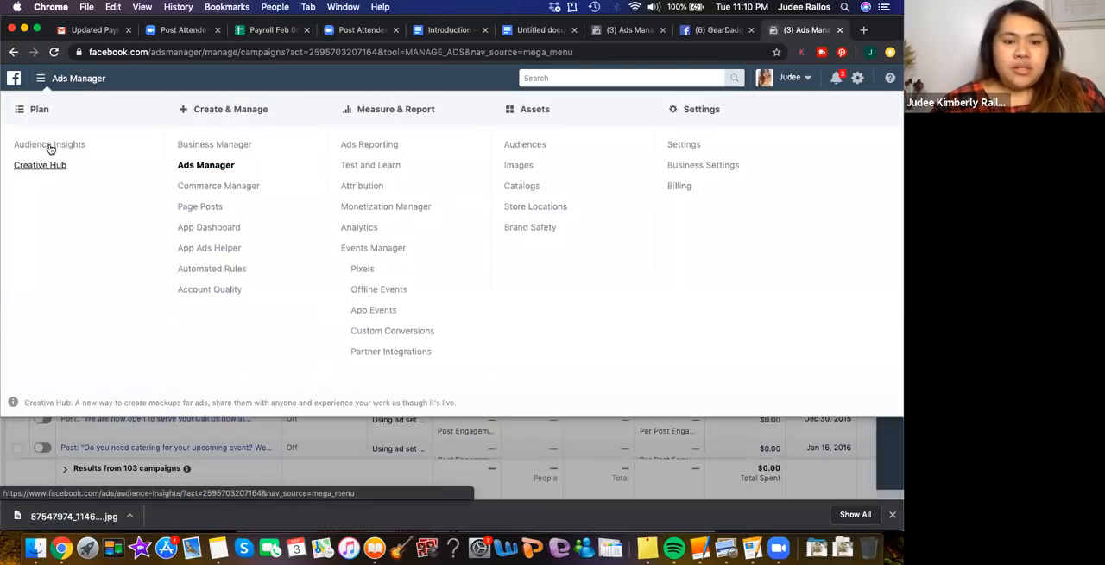
click(352, 212)
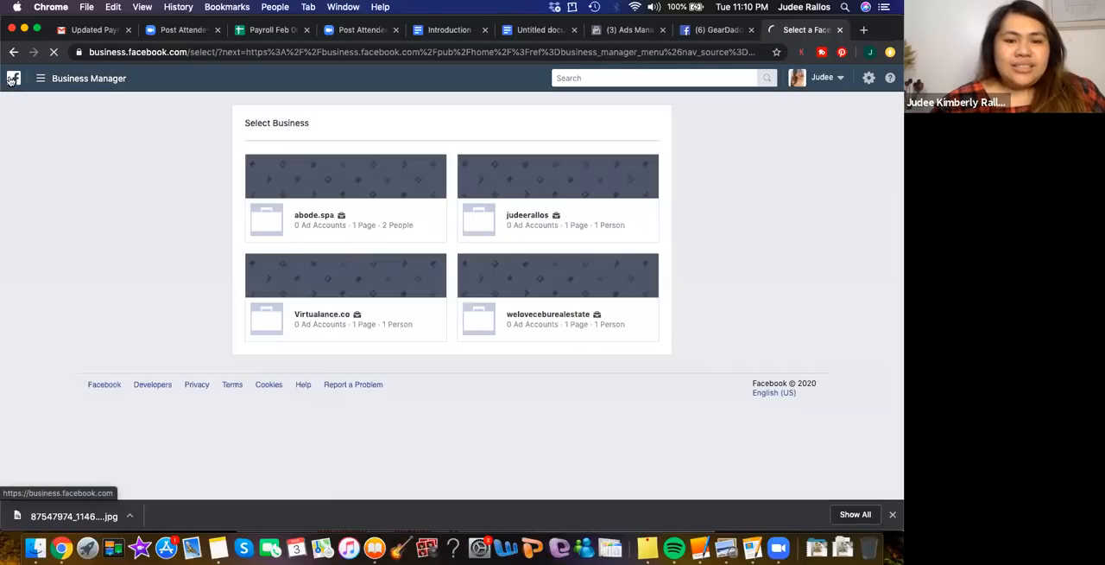
click(12, 80)
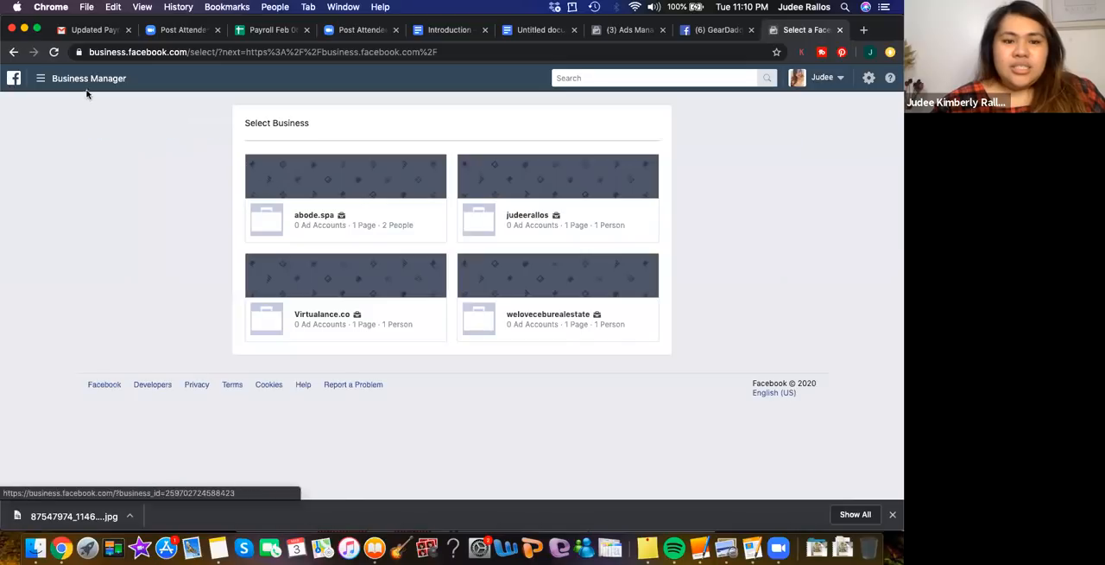
click(81, 83)
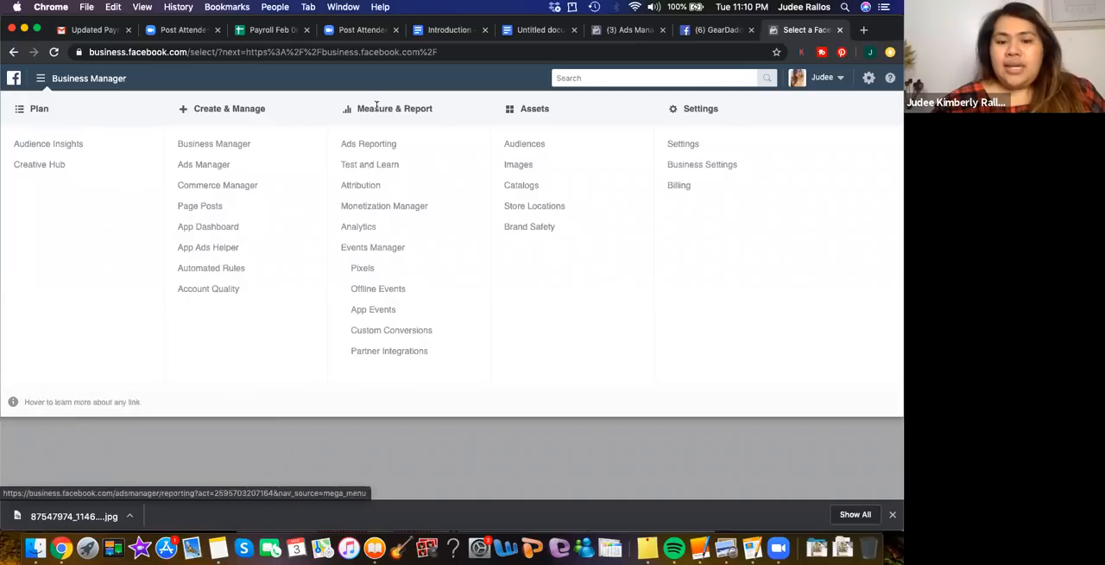
click(363, 269)
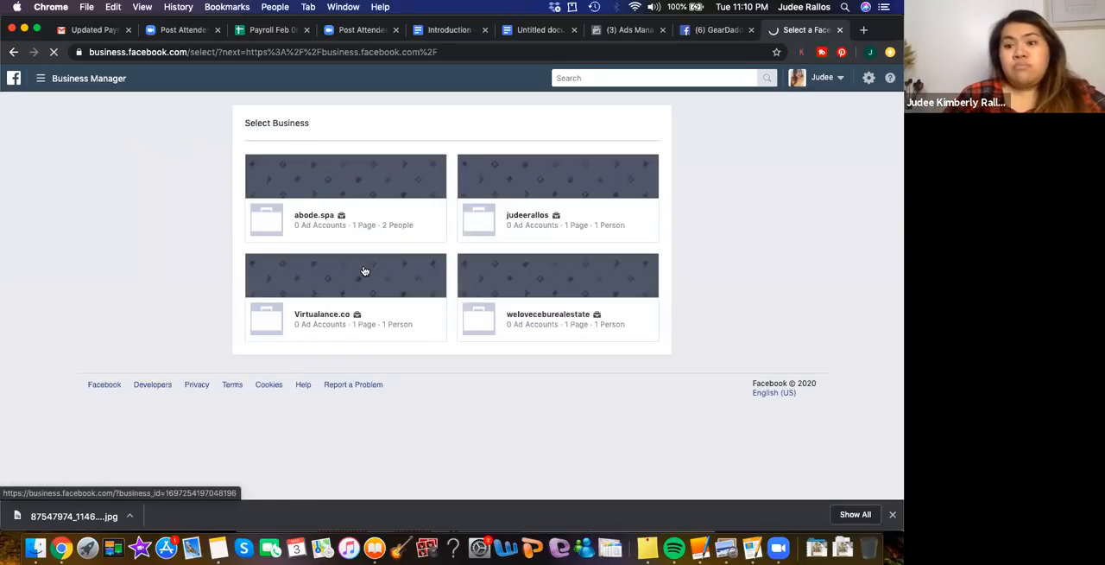
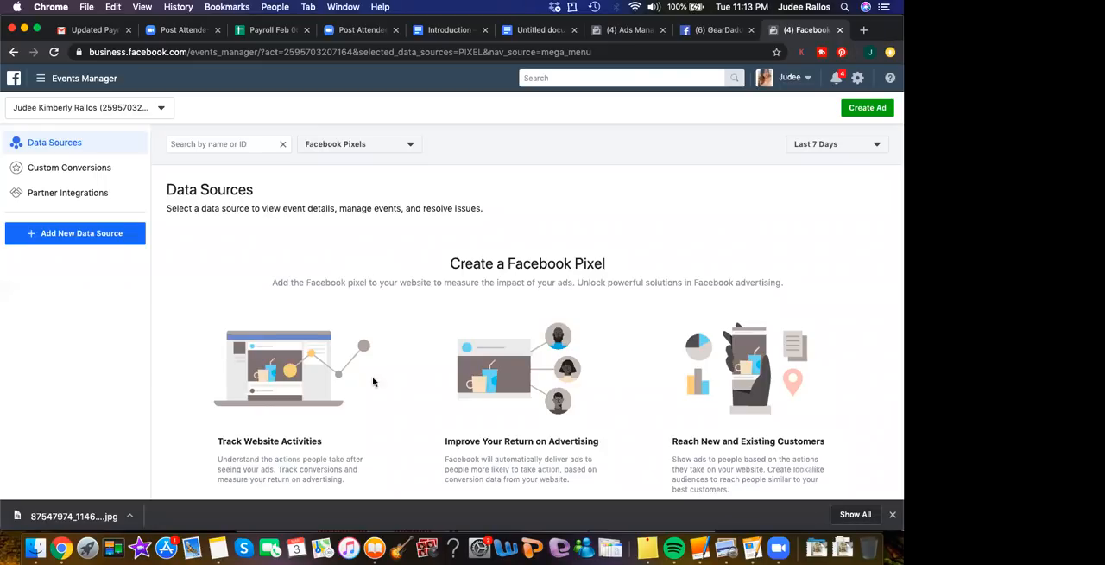
Look over the Create a Facebook Pixel information in Data Sources and open Creative Hub
scroll(607, 433, down, 2)
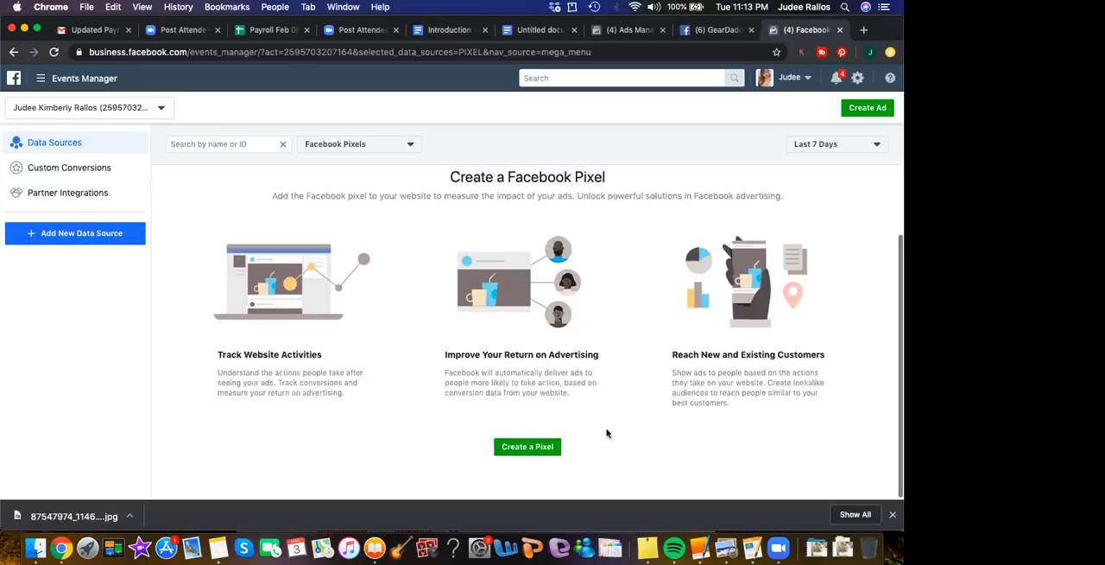
scroll(607, 433, up, 2)
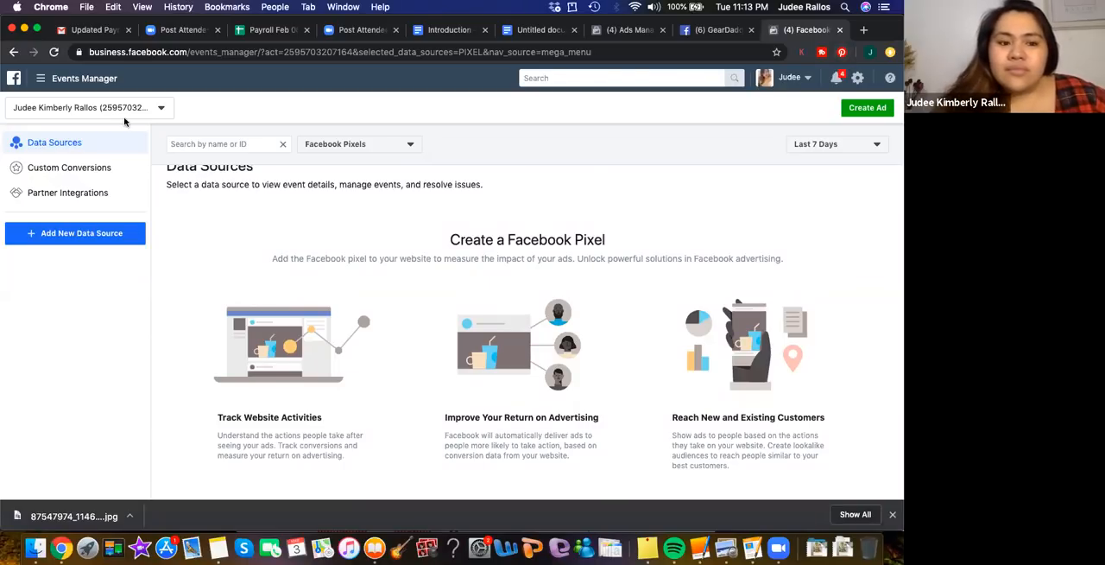
click(66, 79)
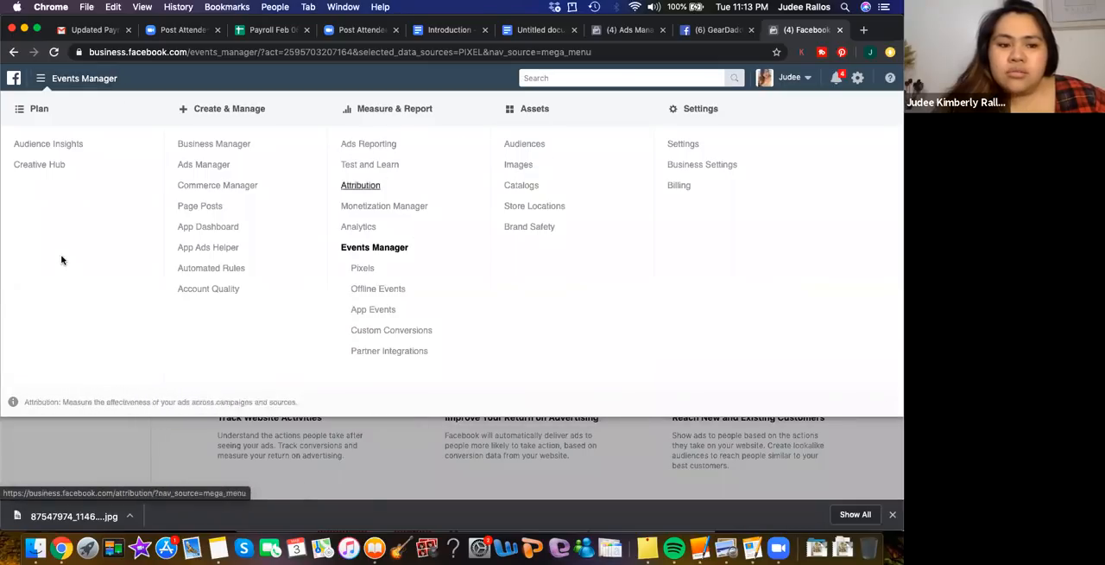
click(43, 168)
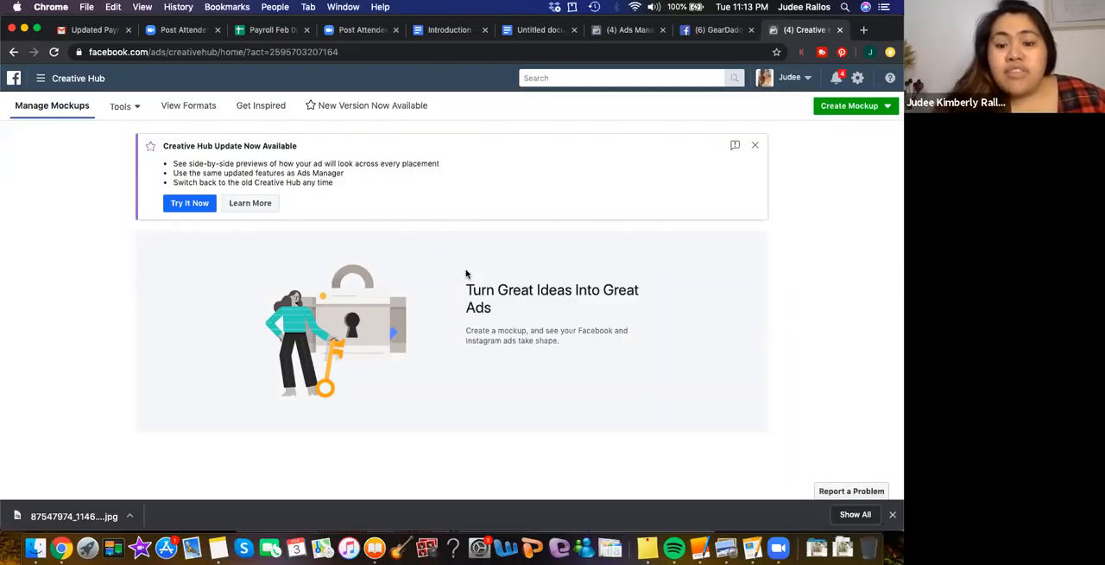
Open Creative Hub's ad formats overview and look over the Single Video and Slideshow formats
click(133, 106)
click(166, 105)
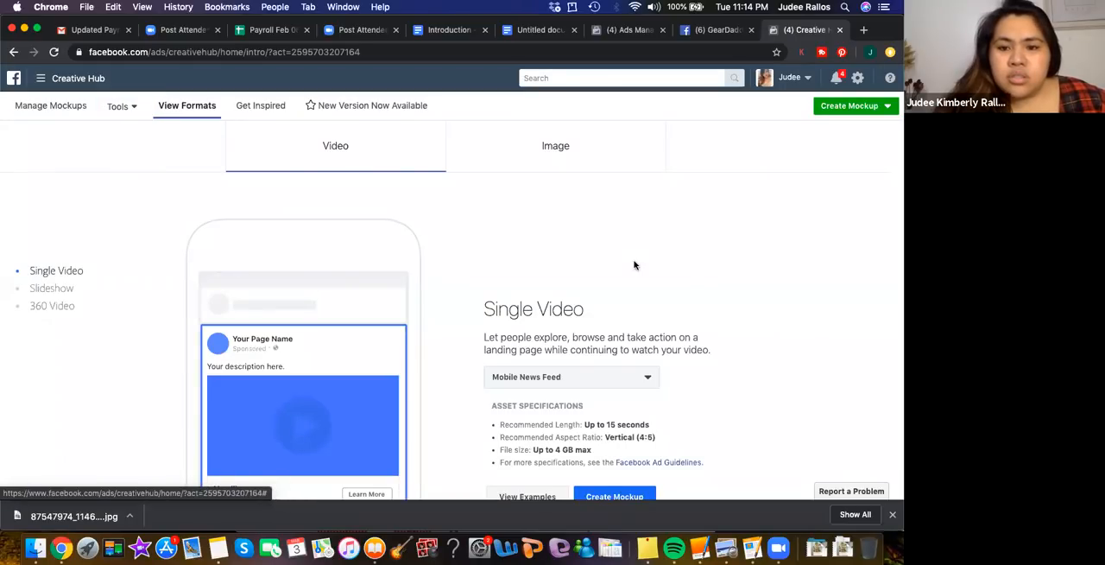
scroll(635, 263, down, 2)
scroll(635, 265, down, 5)
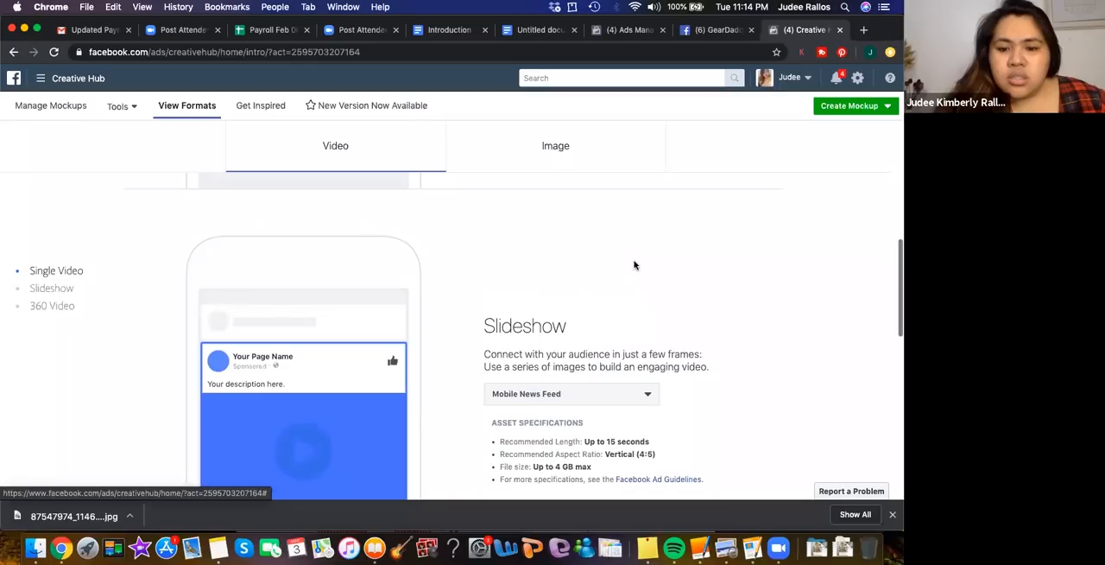
scroll(635, 266, up, 6)
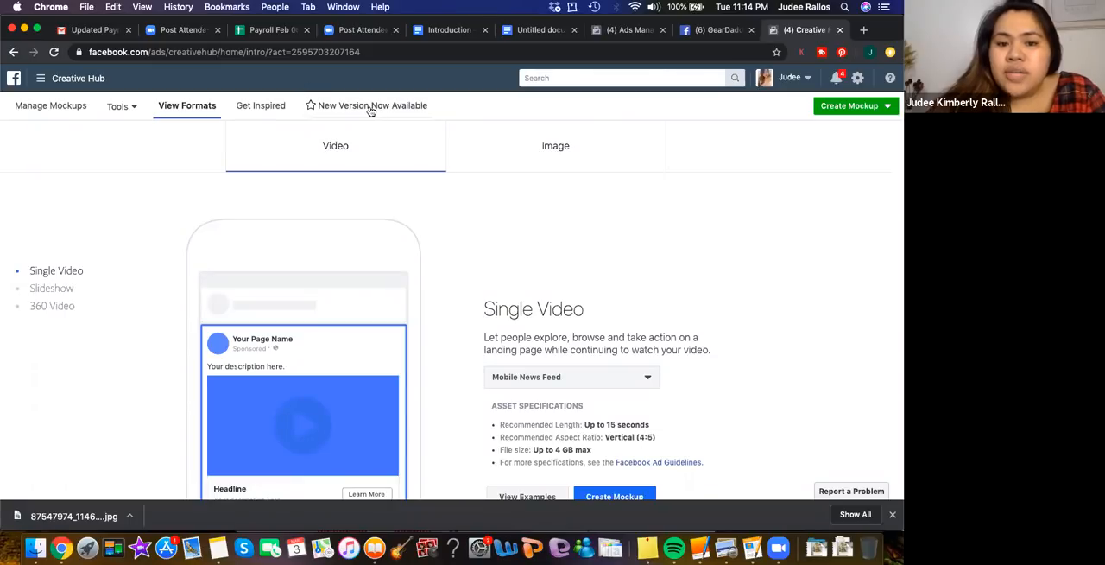
scroll(576, 188, down, 3)
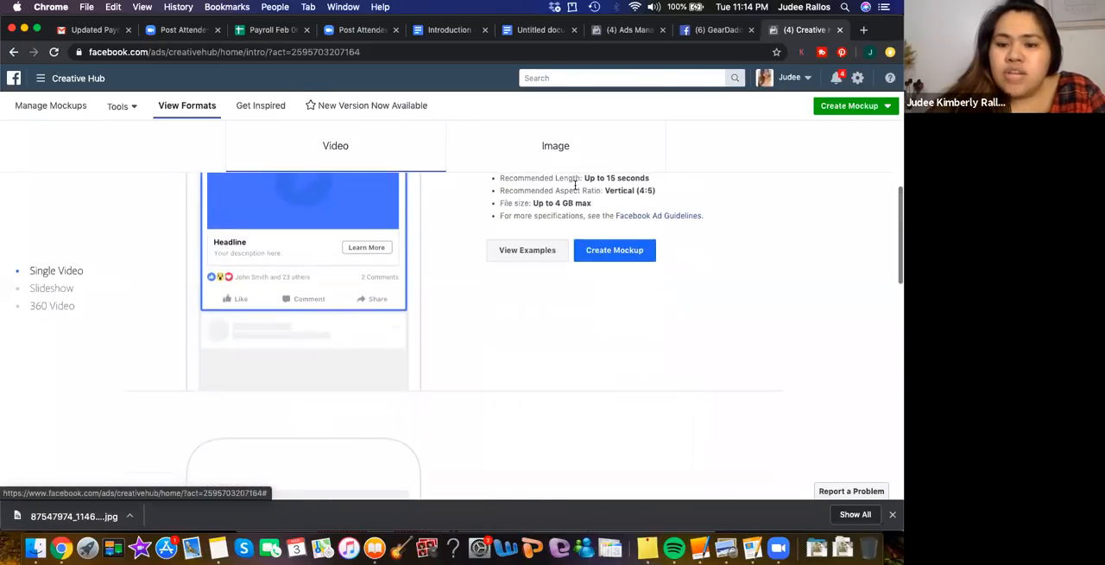
scroll(575, 188, up, 3)
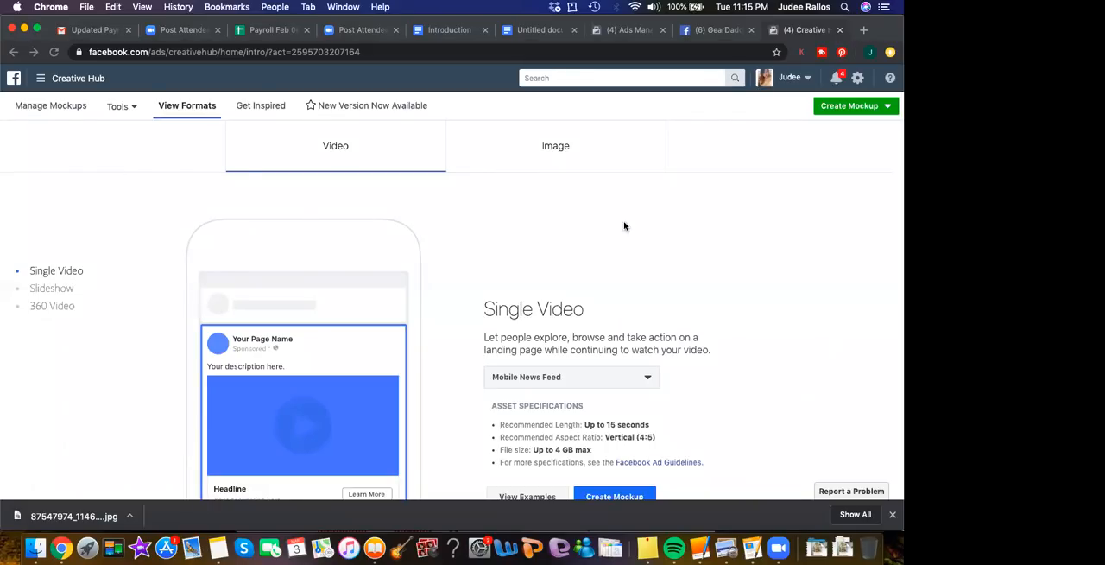
Show the Create options on the GearDaddy.Ph Facebook page and return to Creative Hub's formats overview
click(698, 33)
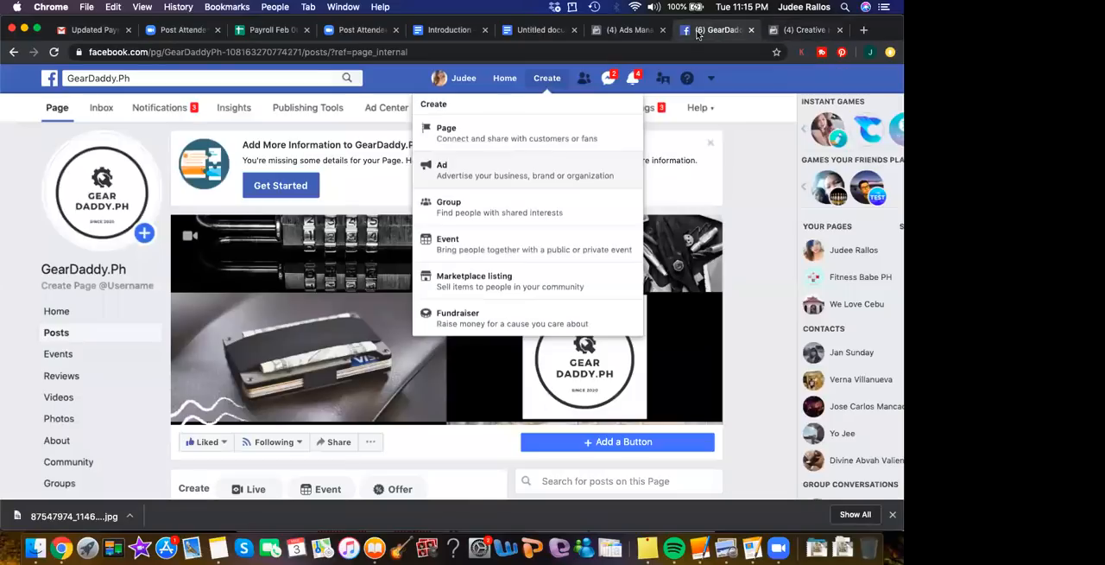
click(548, 79)
click(548, 78)
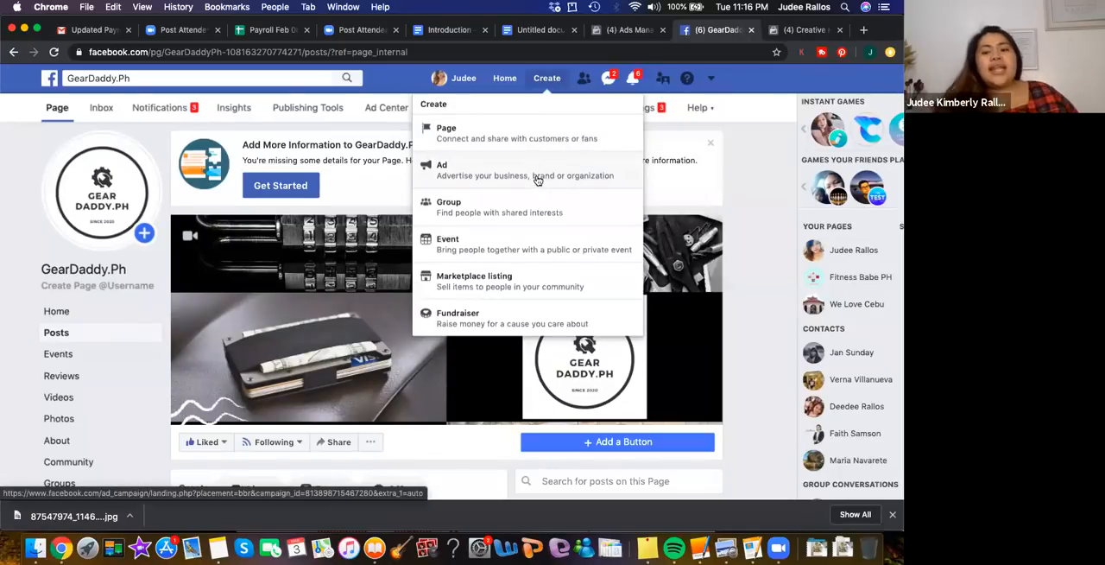
click(783, 32)
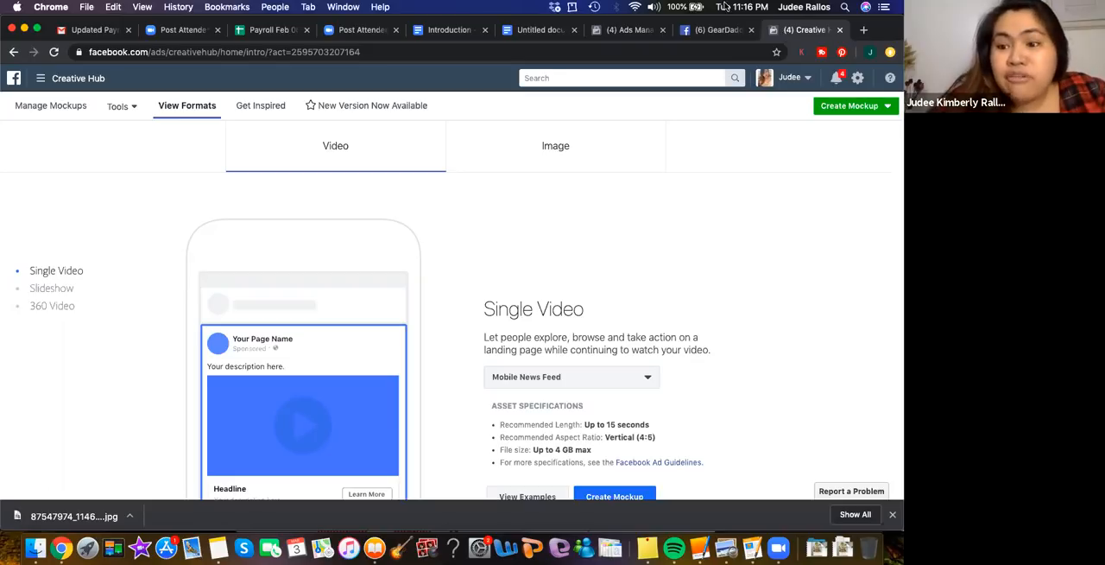
Look through the video formats down to 360 Video and bring up the image formats
scroll(556, 286, down, 10)
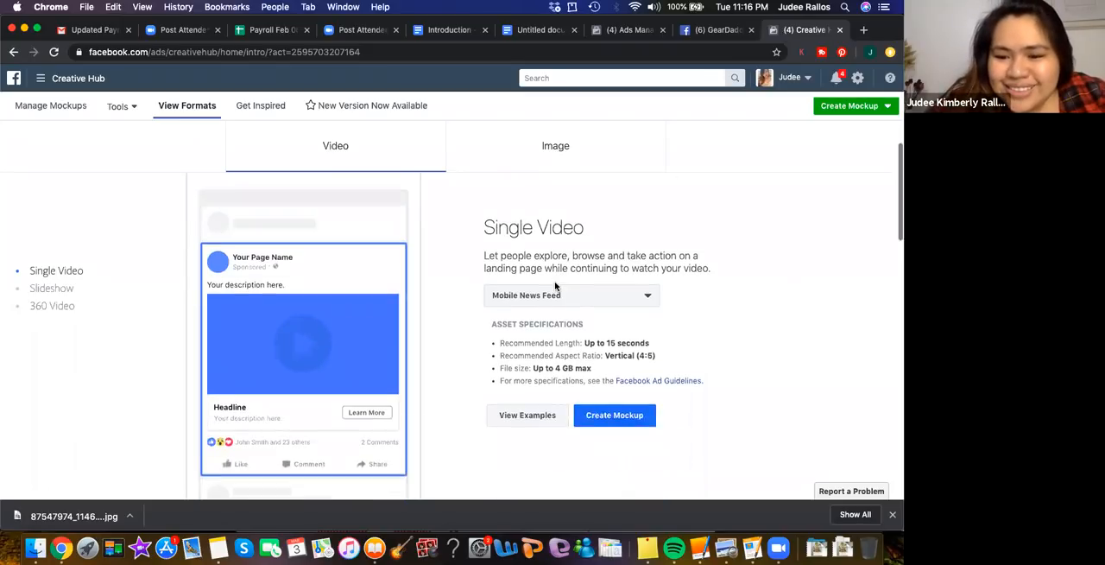
scroll(556, 286, down, 10)
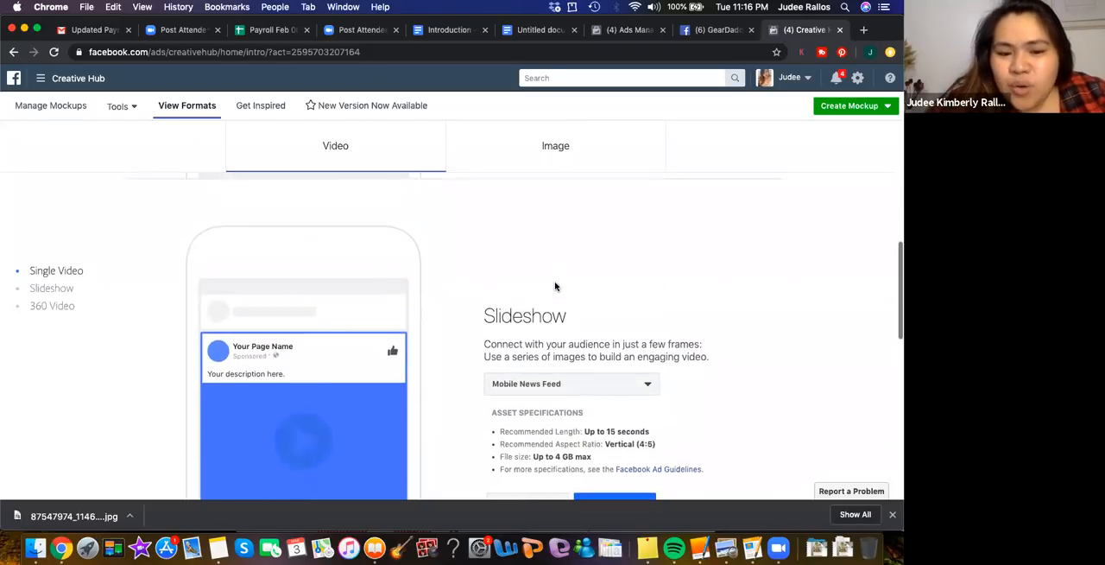
scroll(555, 286, down, 3)
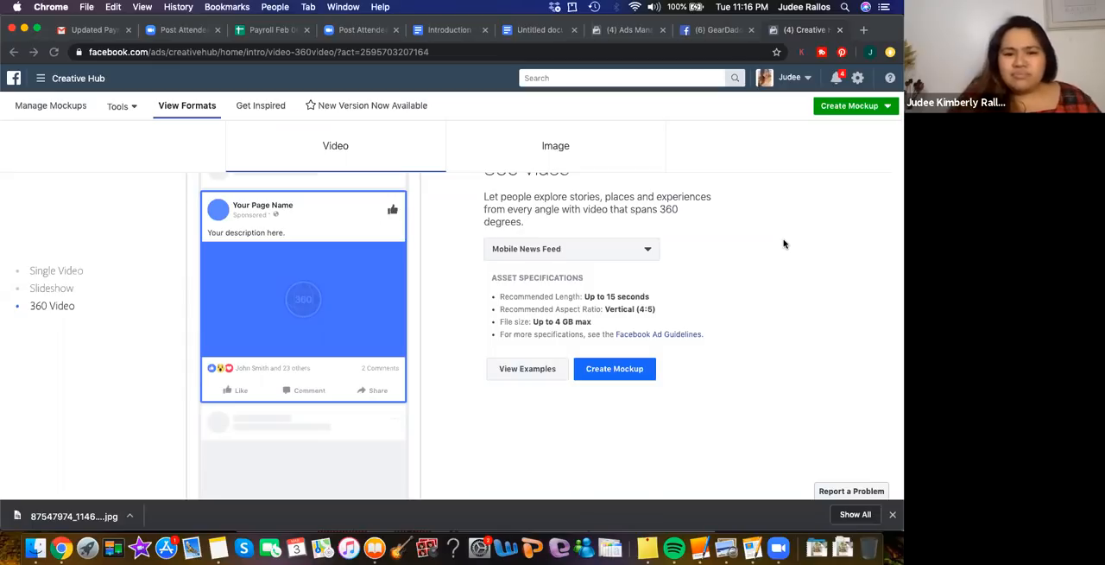
click(546, 144)
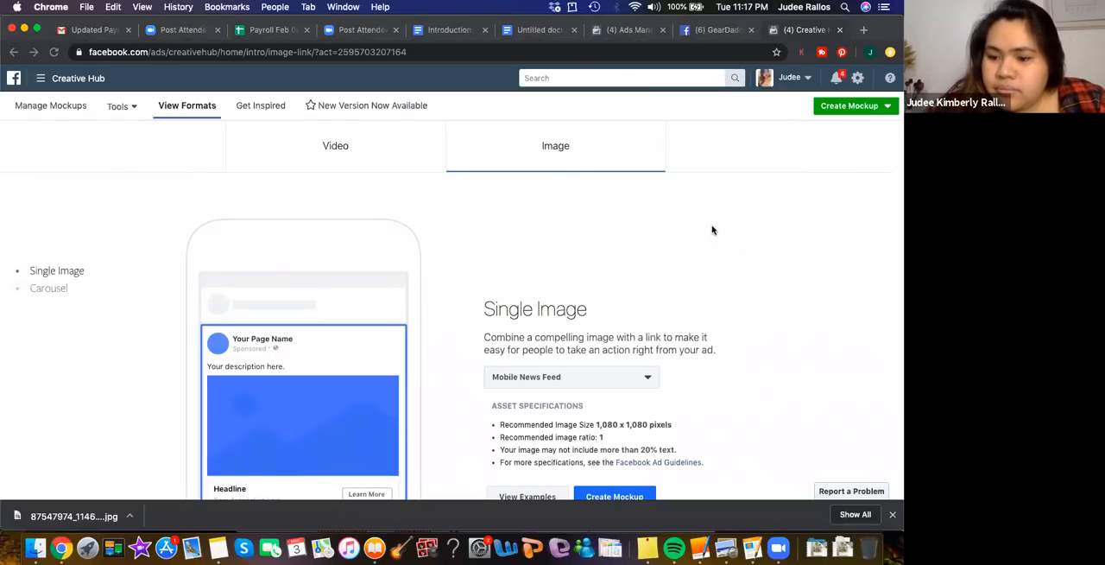
Return to the video formats and examine the asset specifications for Single Video, Slideshow and 360 Video
click(341, 148)
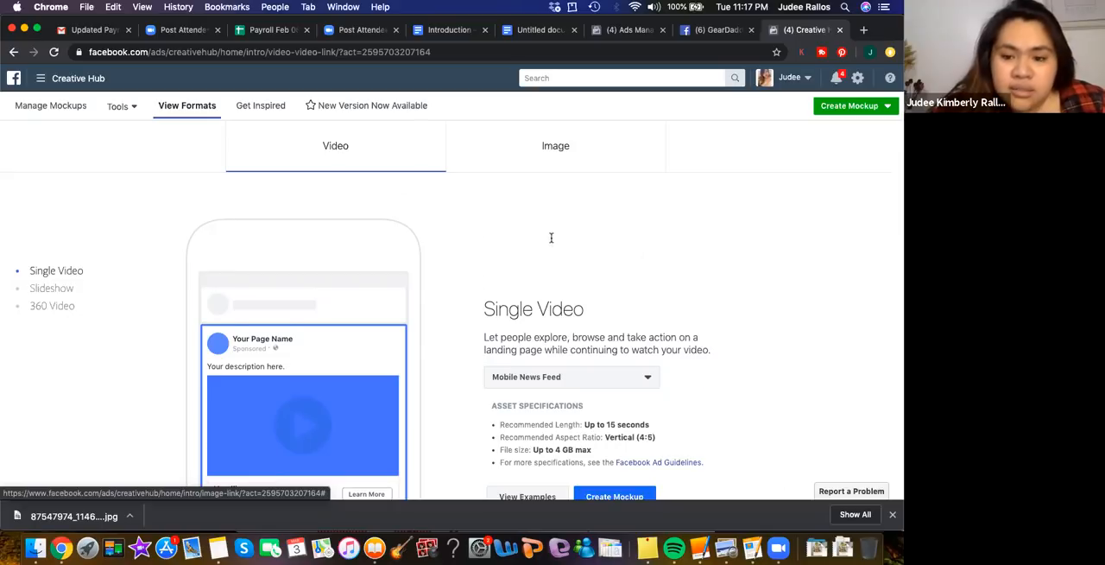
scroll(551, 238, down, 5)
scroll(551, 238, up, 3)
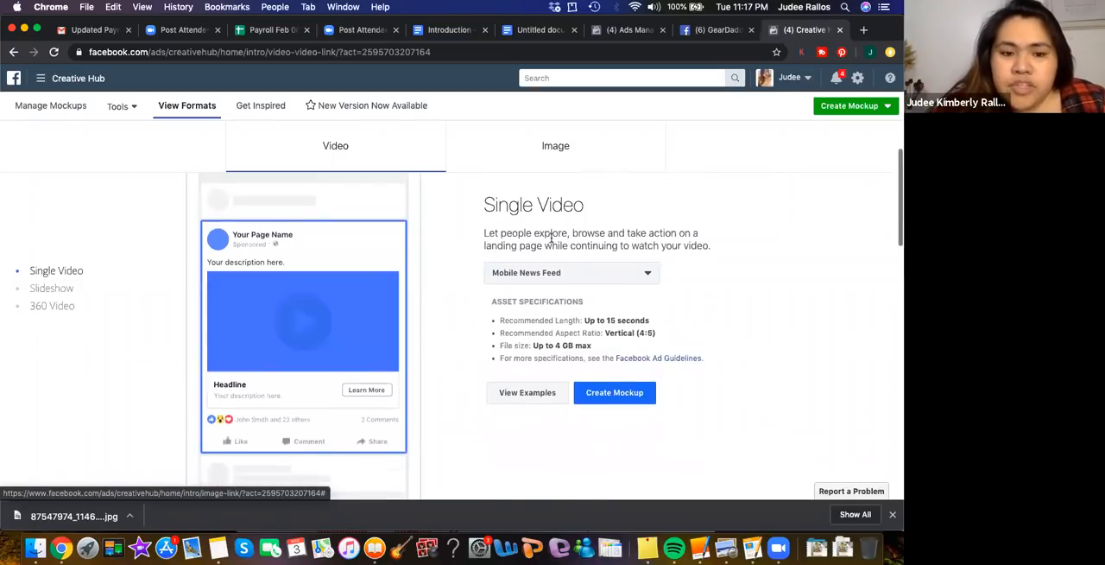
scroll(551, 238, up, 3)
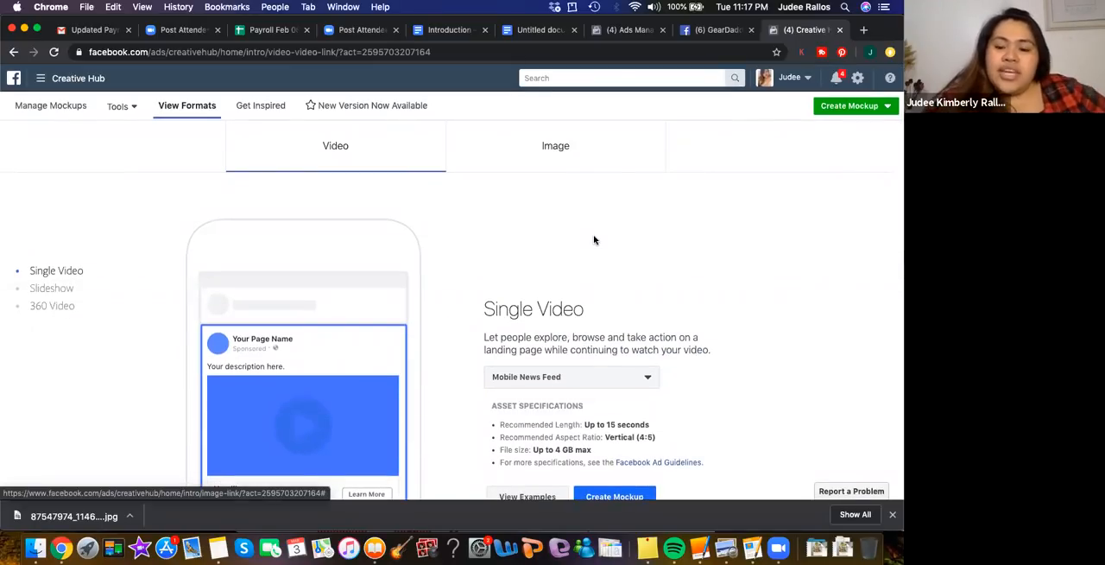
scroll(594, 240, down, 2)
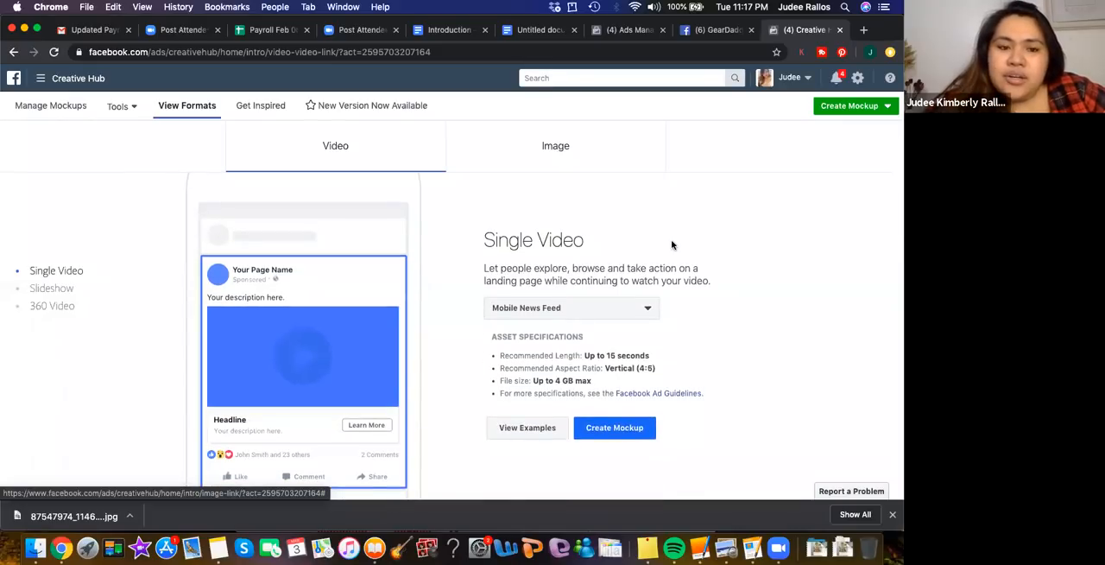
scroll(671, 245, down, 3)
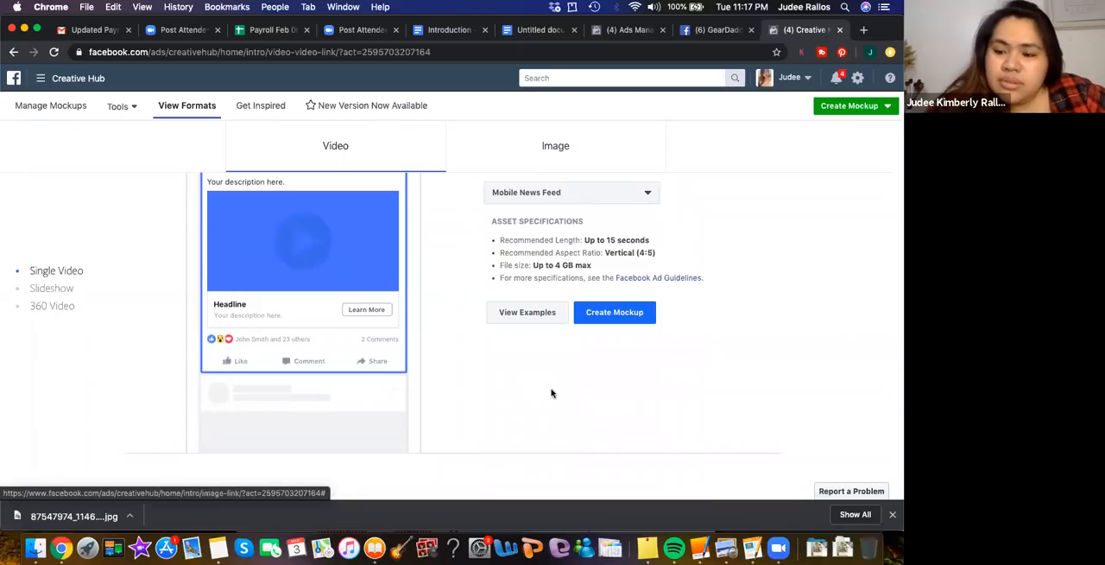
scroll(552, 393, down, 1)
scroll(552, 393, up, 2)
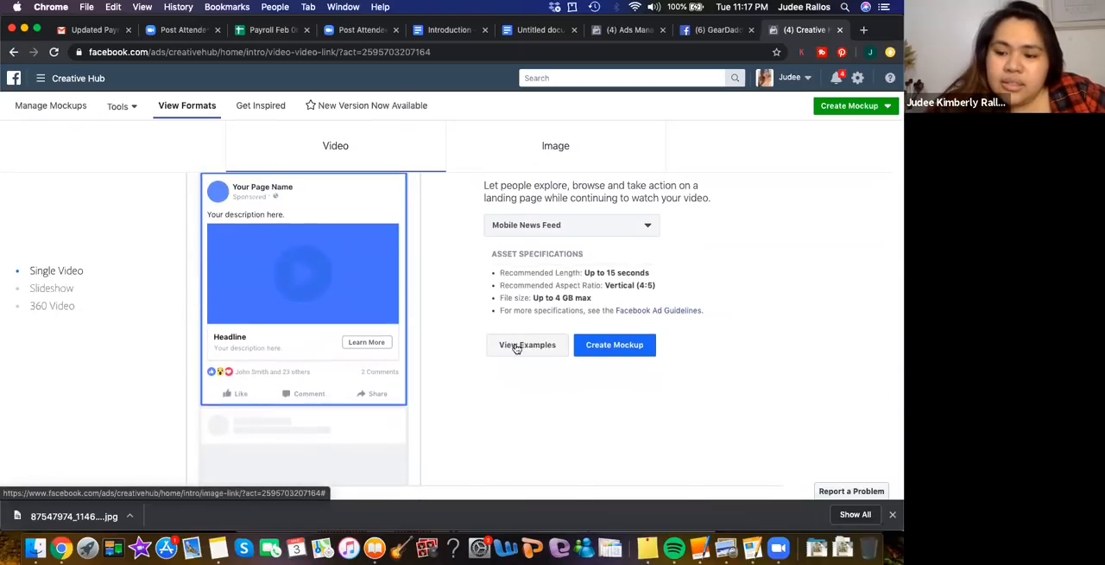
scroll(562, 286, up, 2)
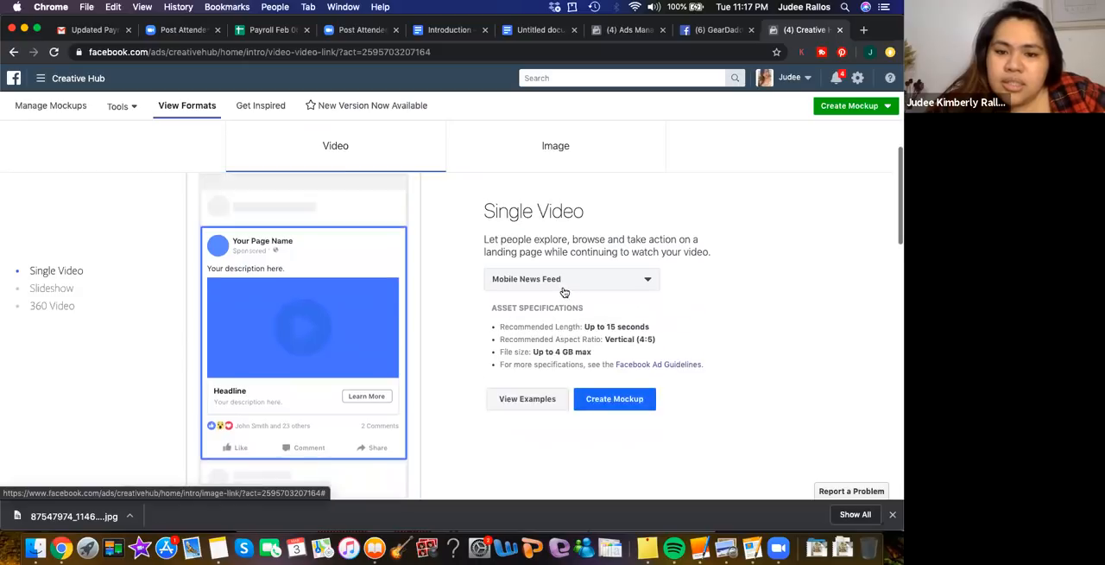
scroll(559, 250, down, 3)
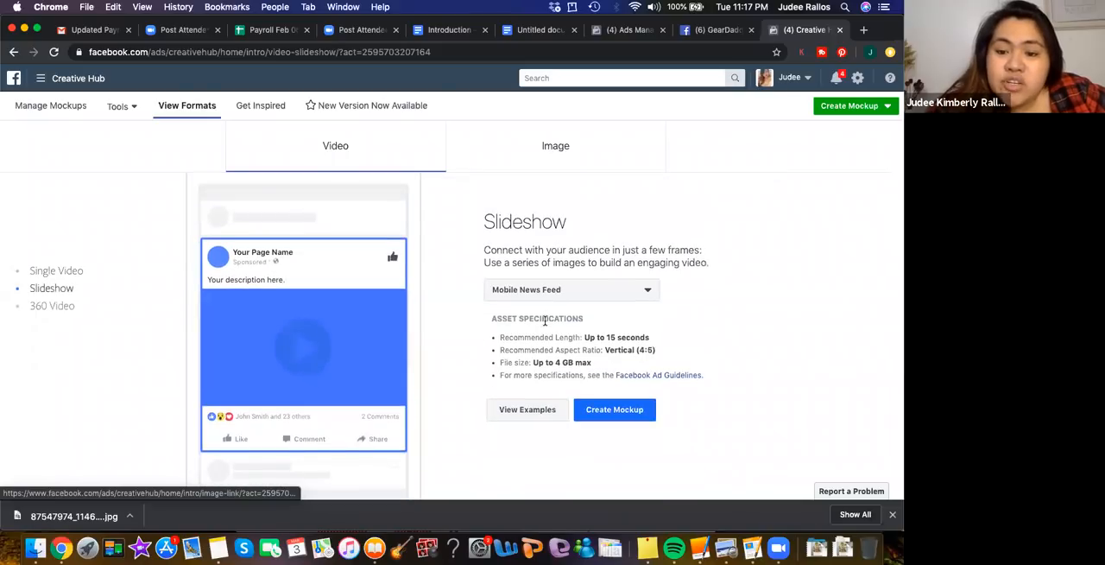
scroll(545, 321, down, 5)
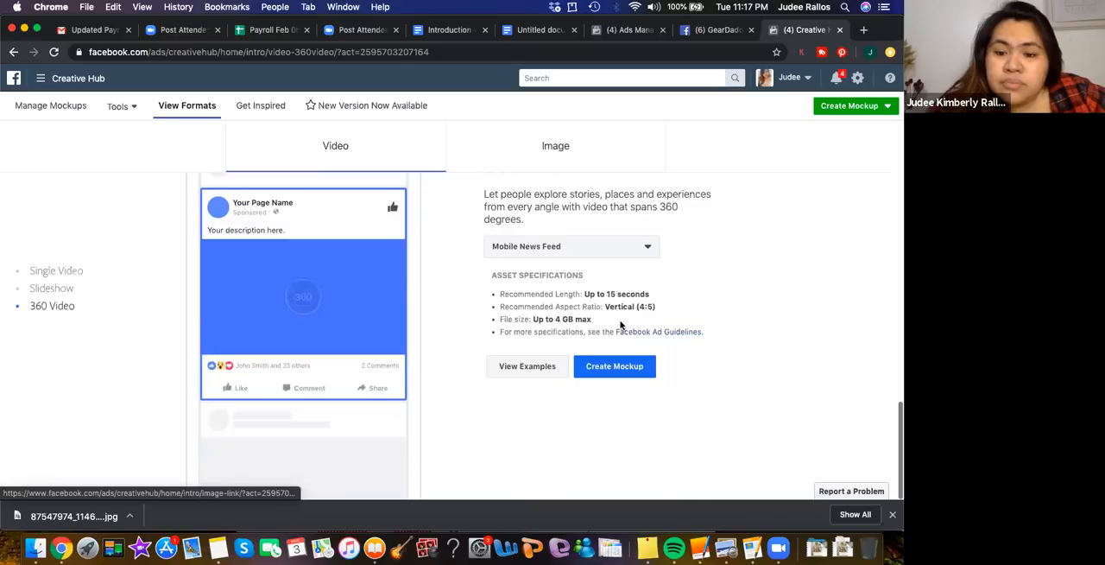
scroll(620, 325, up, 3)
scroll(620, 325, up, 4)
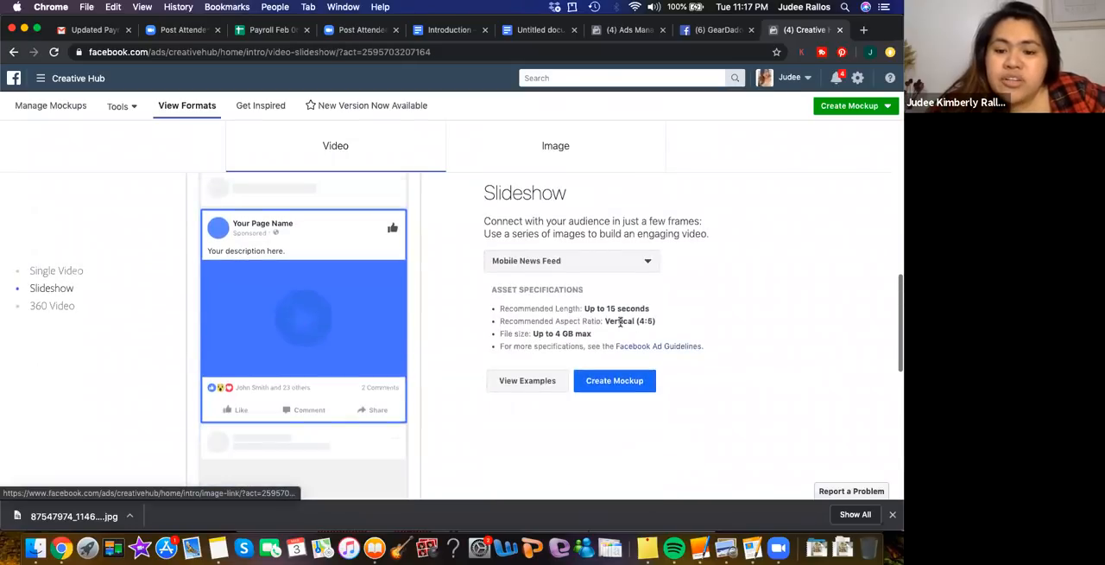
scroll(613, 363, down, 2)
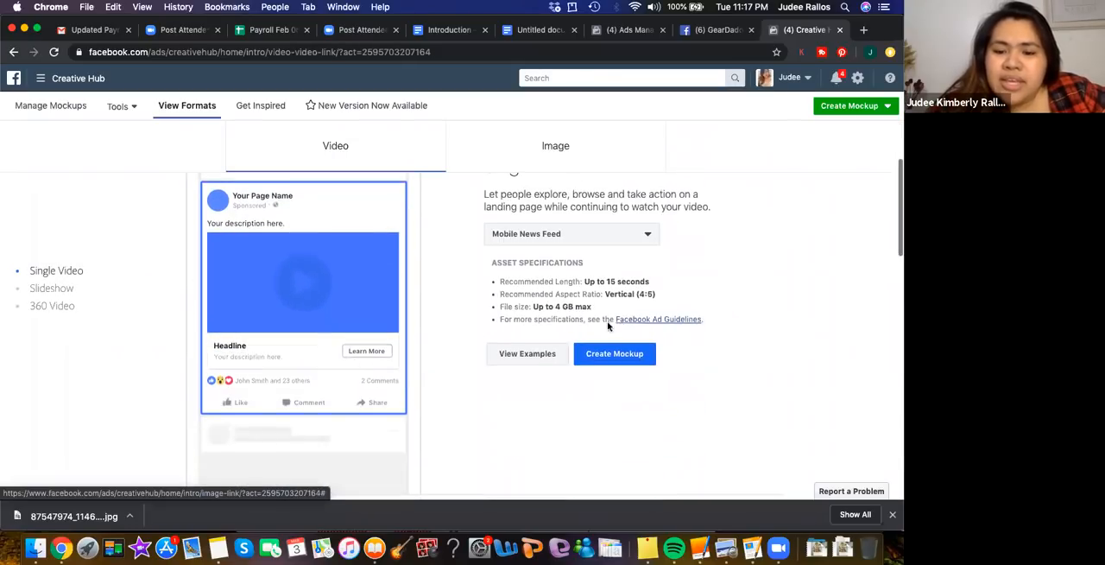
Open the examples for the Single Video format, browse the sample ads and dismiss the filter update tip
click(510, 355)
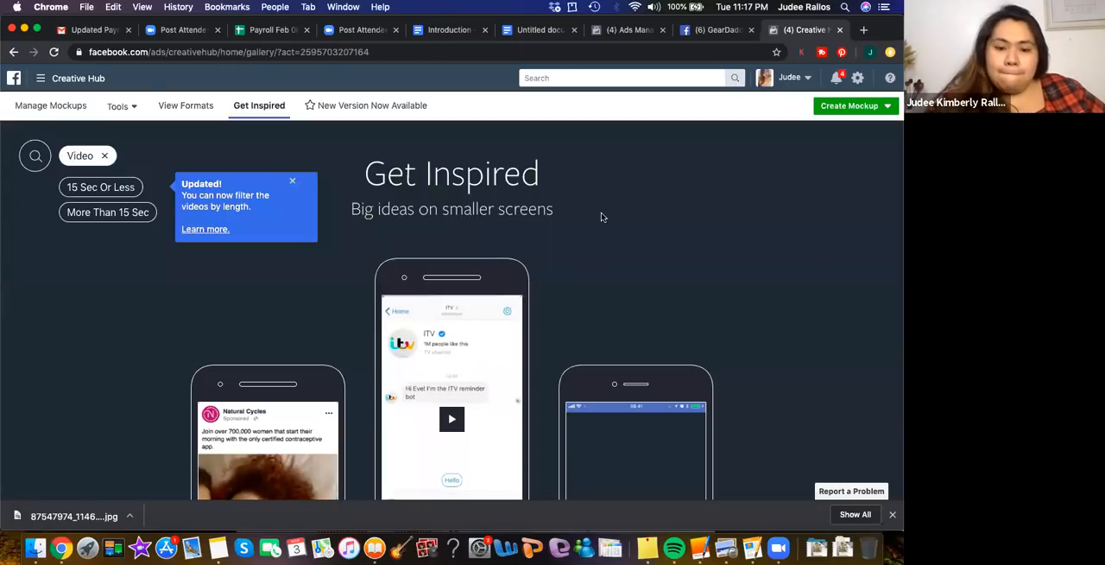
scroll(602, 216, down, 3)
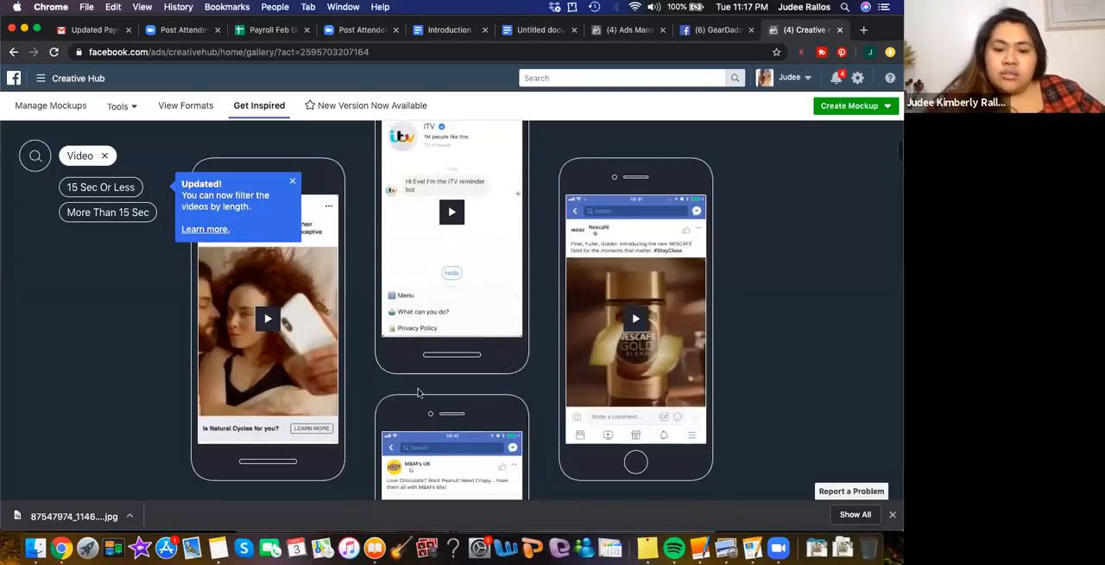
scroll(419, 393, down, 3)
scroll(419, 392, down, 3)
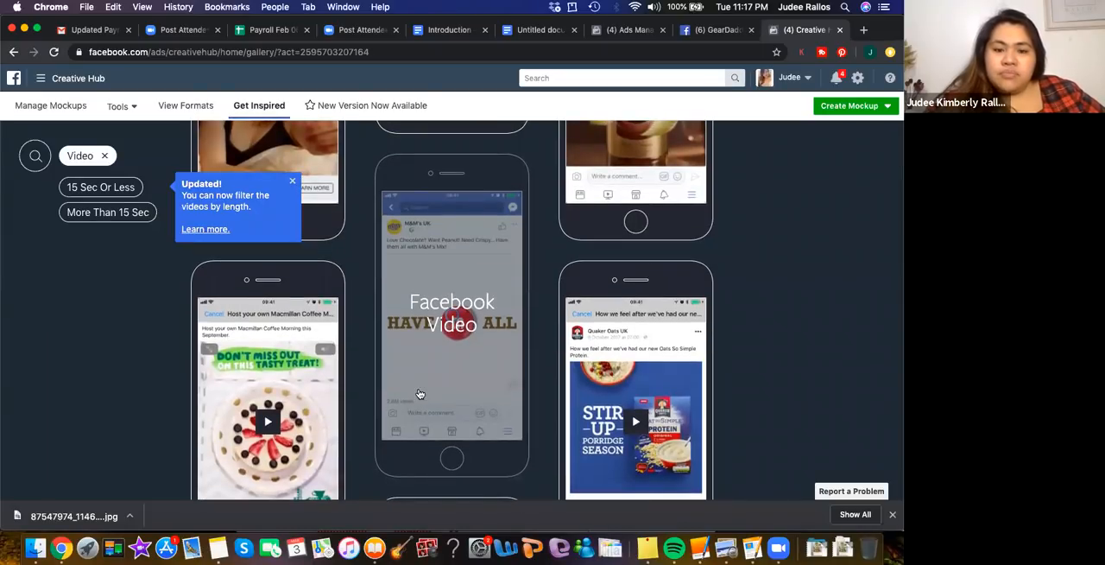
scroll(418, 393, up, 8)
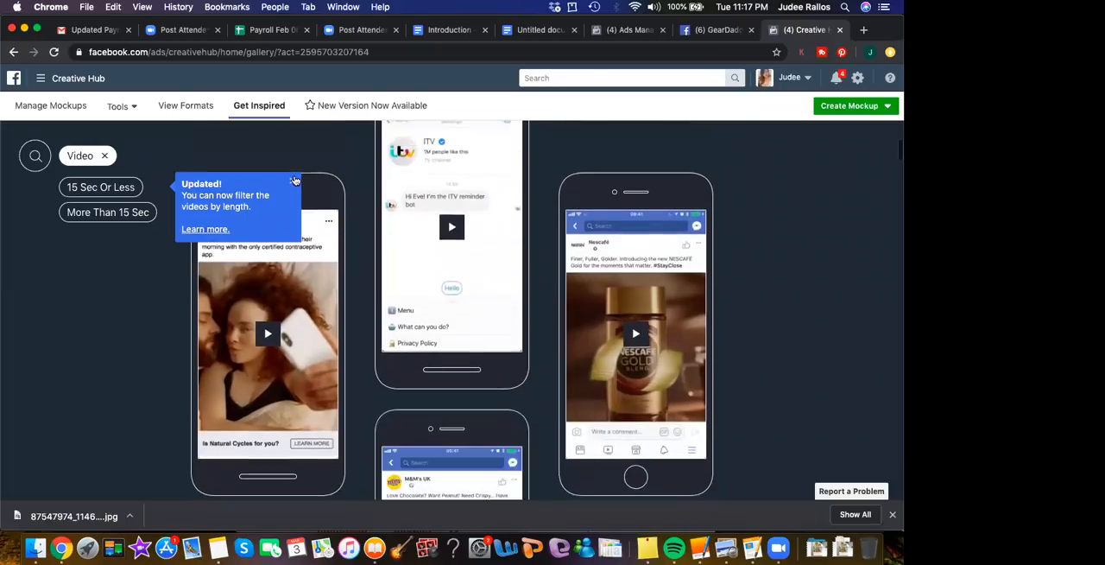
scroll(300, 192, down, 2)
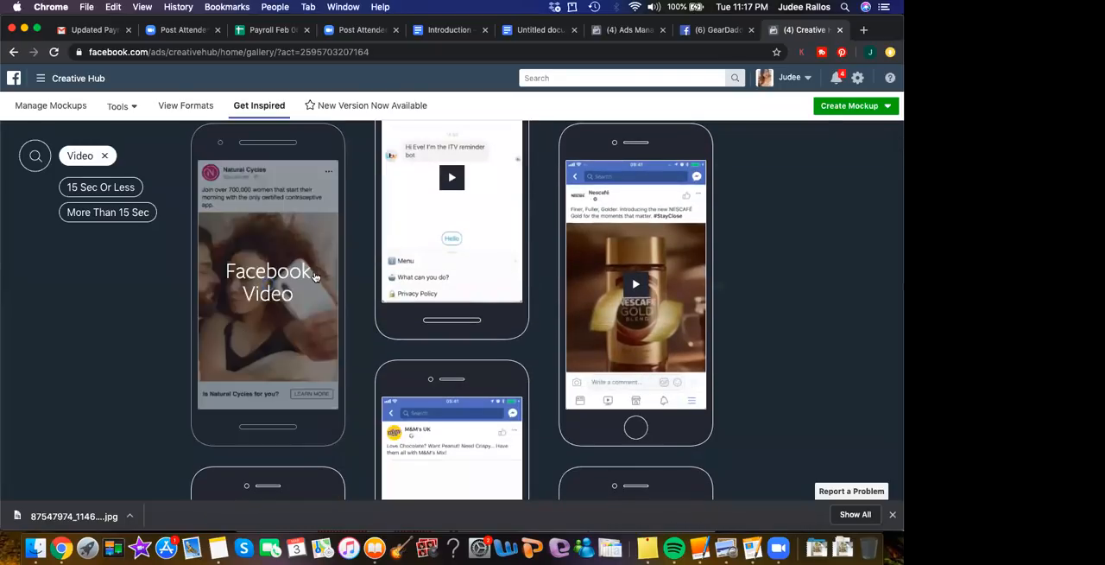
View the Natural Cycles example, filter the gallery by More Than 15 Sec, and bring up the list of business tools
click(287, 253)
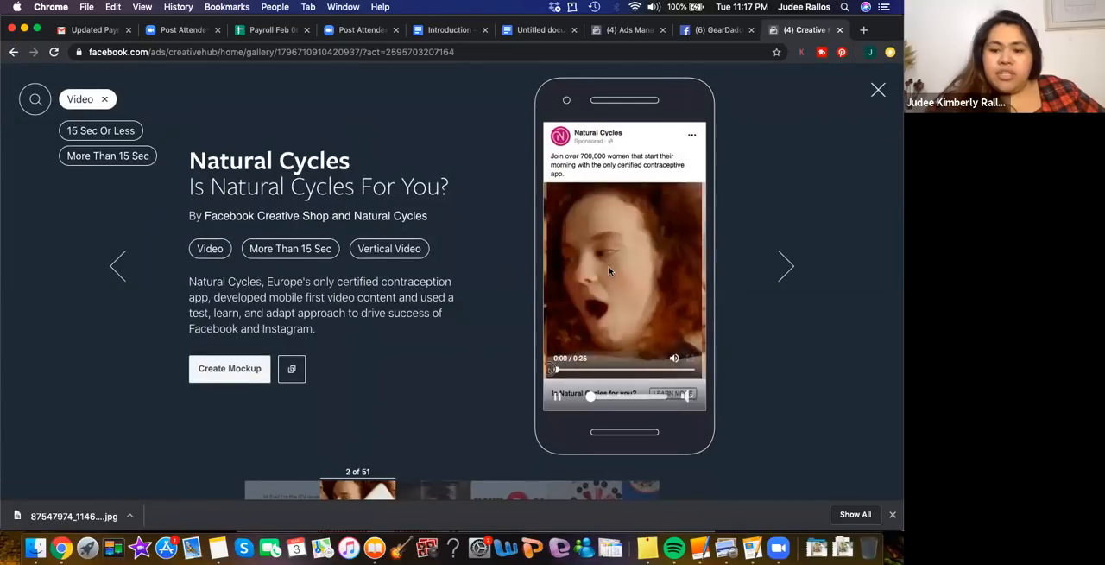
click(276, 248)
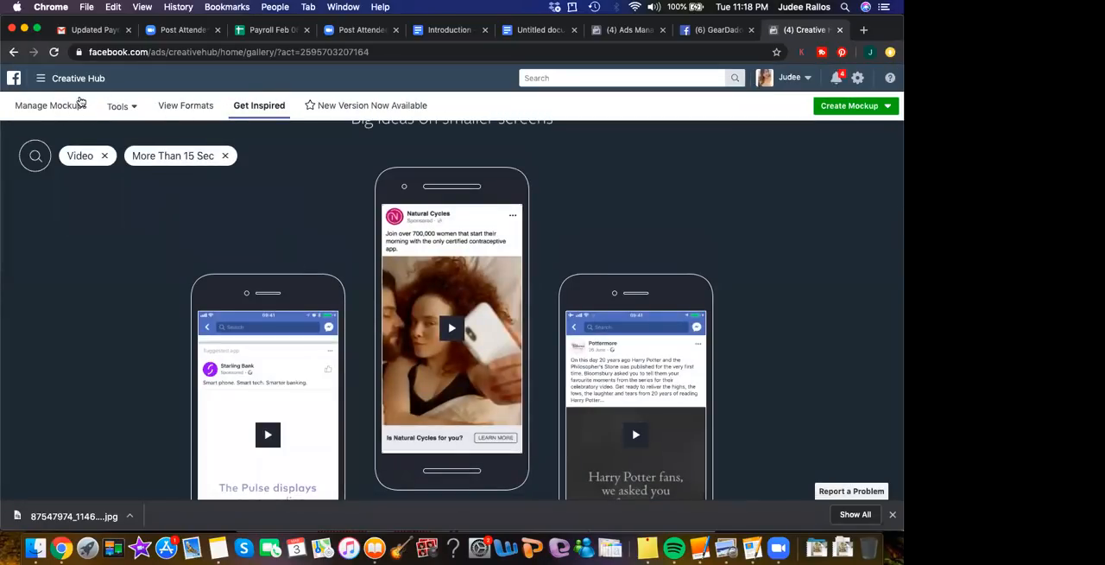
click(56, 83)
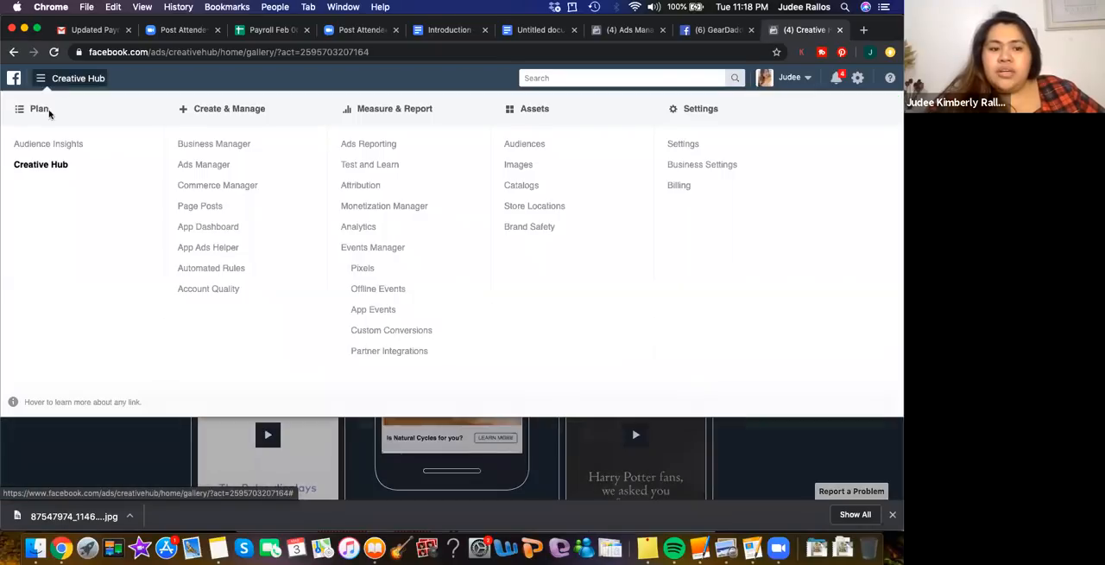
Return to the Creative Hub gallery and browse the sample video ads longer than 15 seconds
click(49, 165)
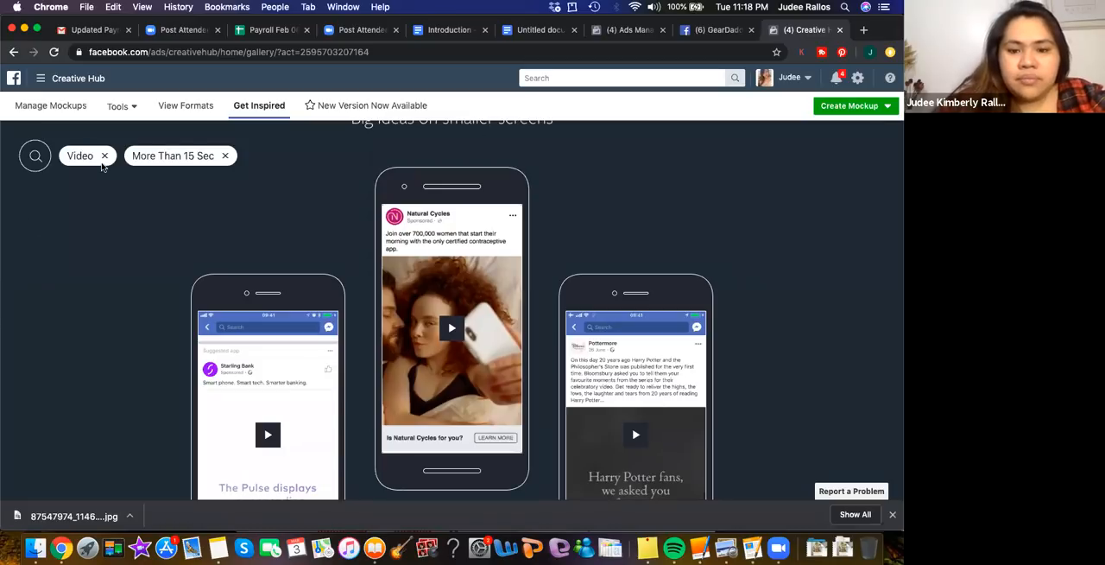
scroll(286, 339, down, 5)
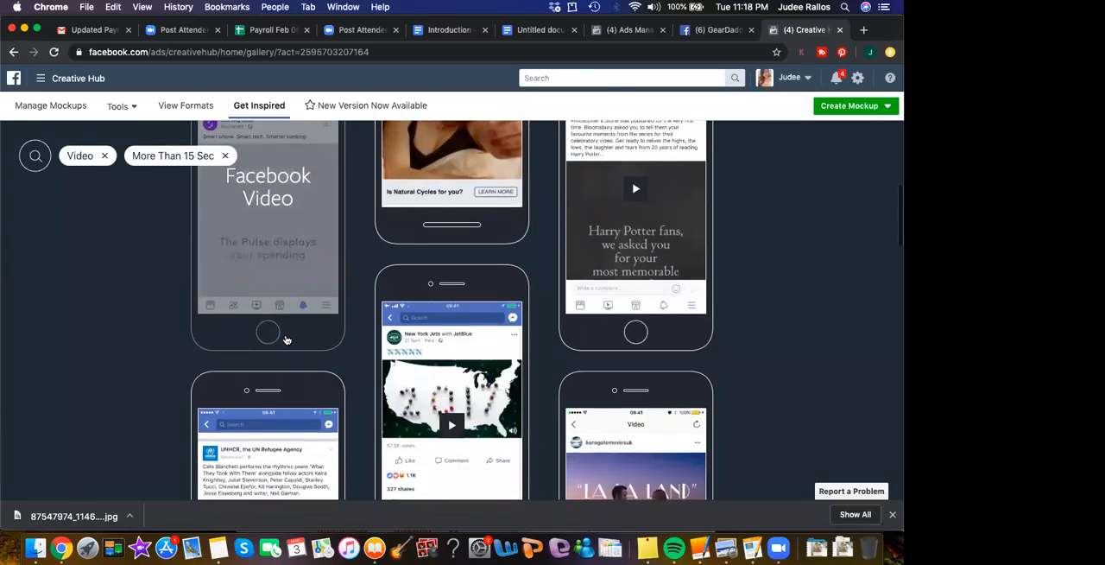
scroll(286, 339, down, 4)
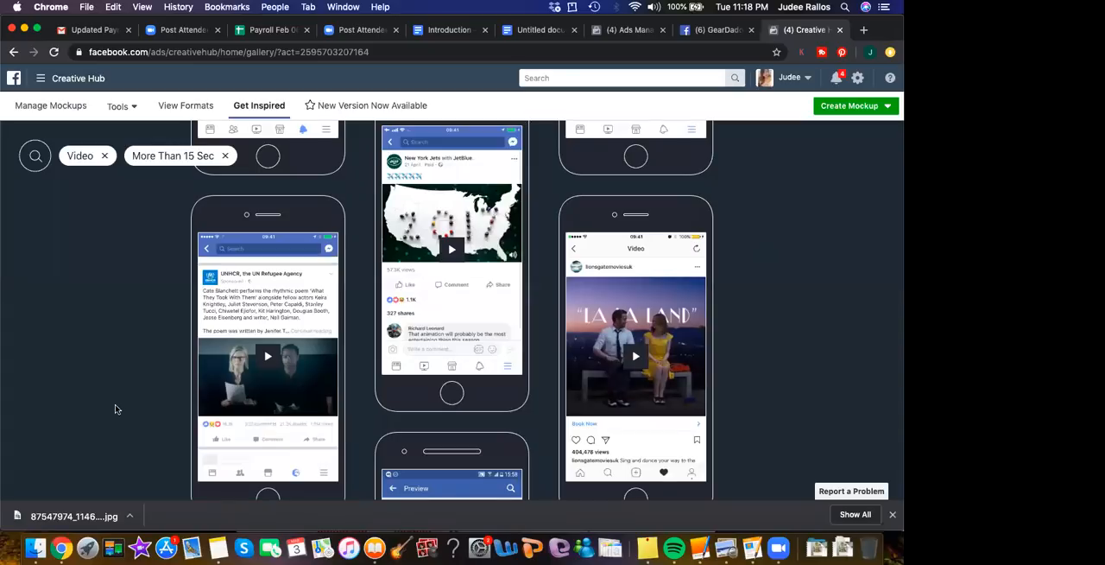
scroll(116, 408, down, 6)
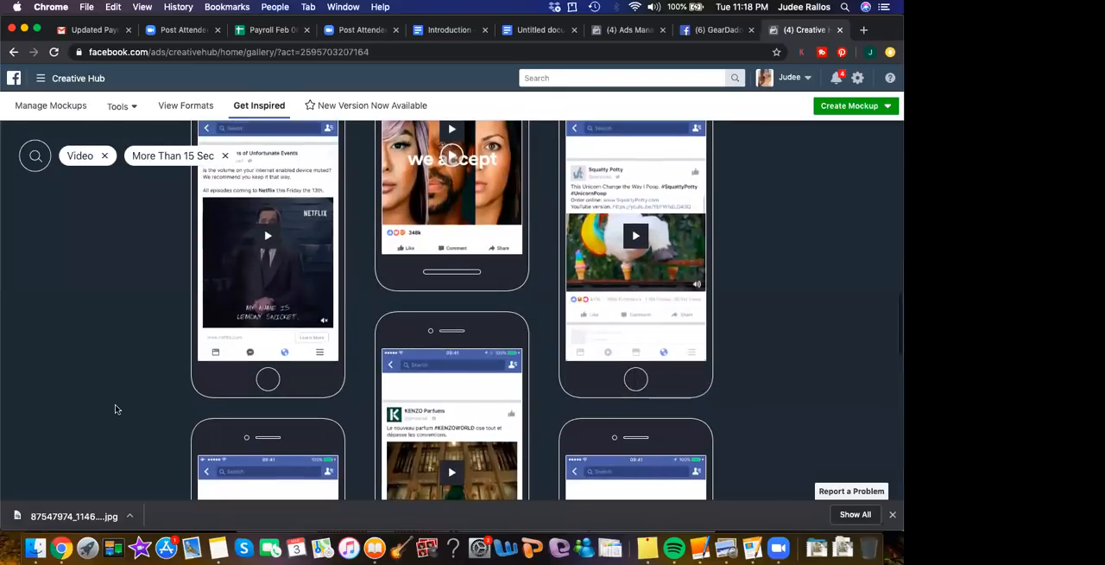
scroll(116, 408, down, 6)
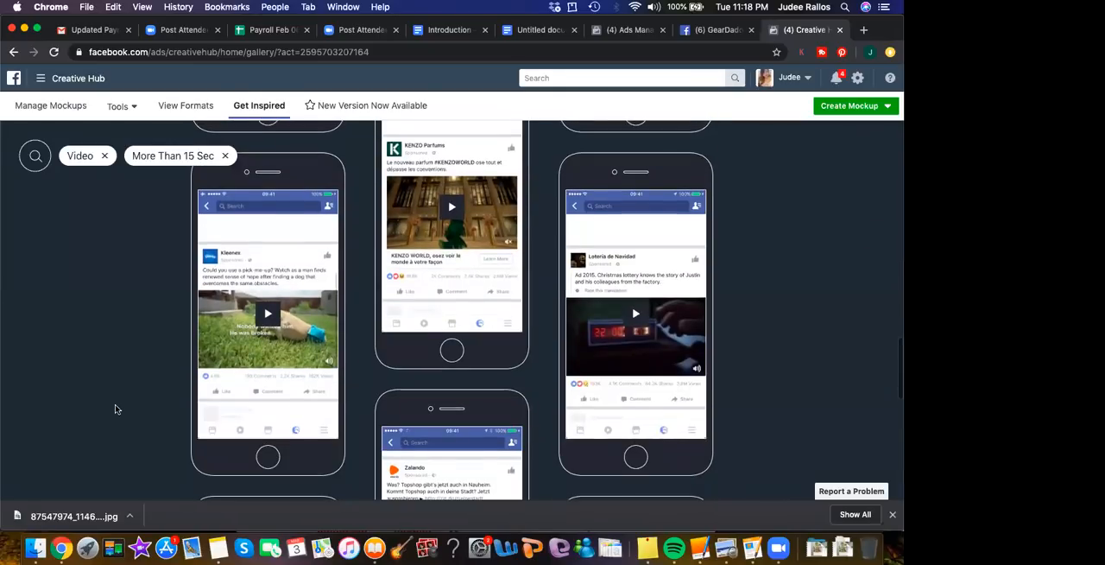
scroll(117, 408, down, 5)
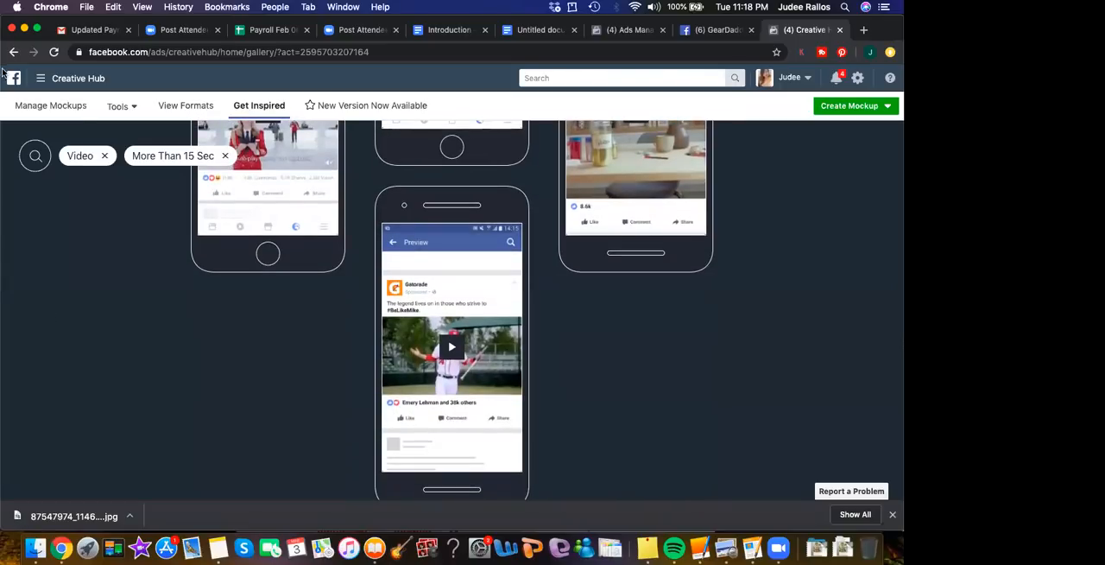
Open the ad account settings and review the next bill, payment methods, spending limit and billing history in the payment settings
click(858, 81)
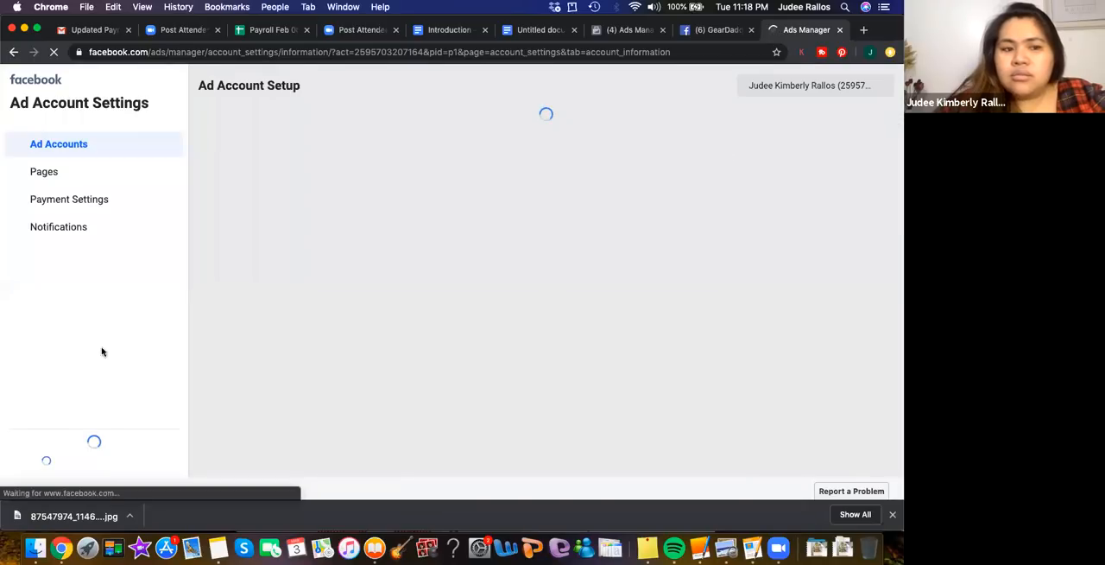
click(56, 200)
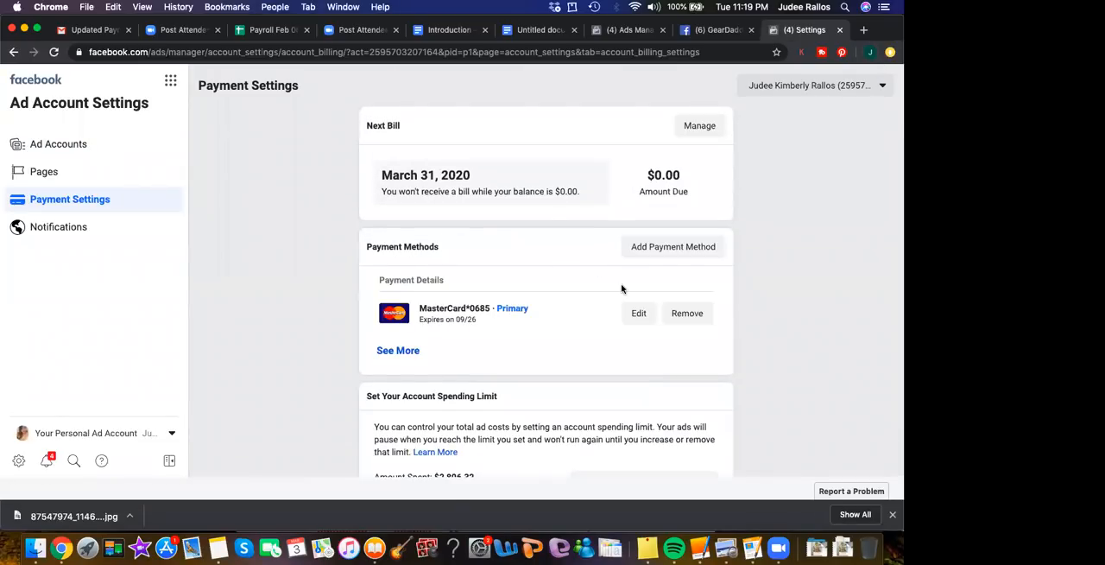
scroll(622, 288, down, 3)
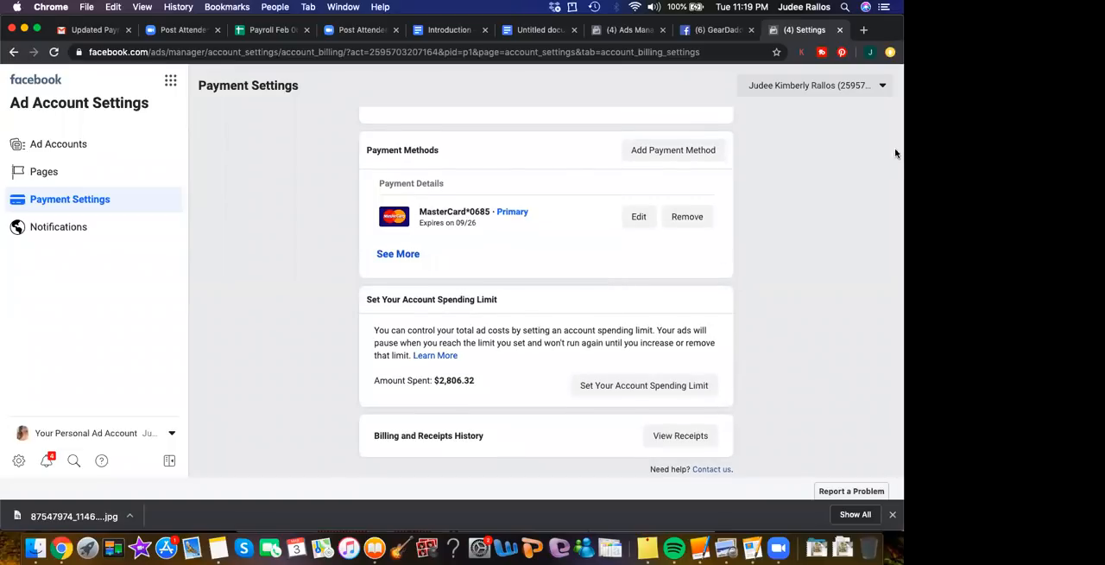
scroll(629, 163, up, 2)
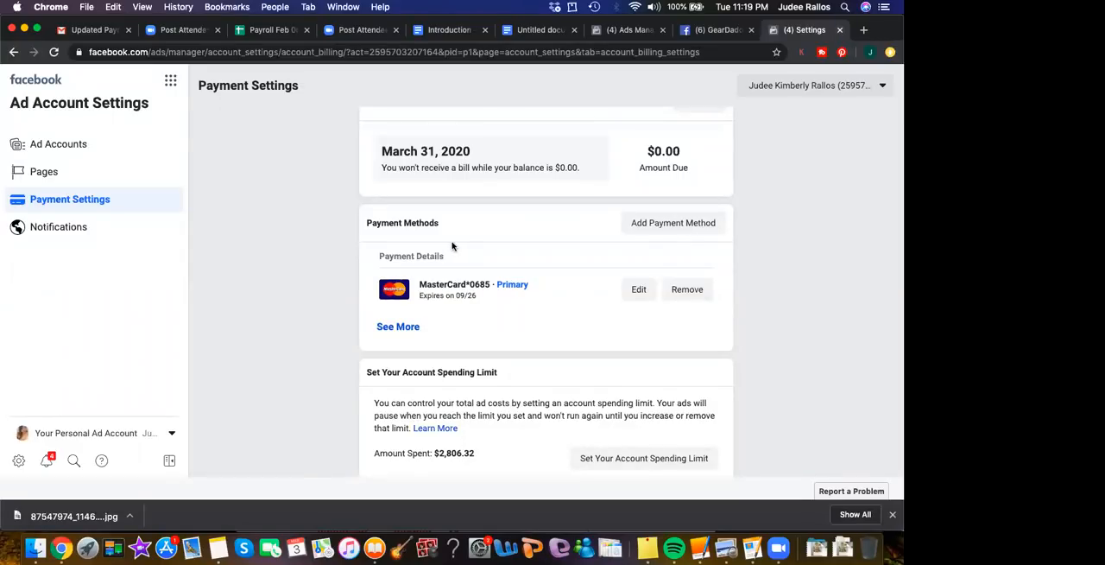
scroll(452, 246, down, 2)
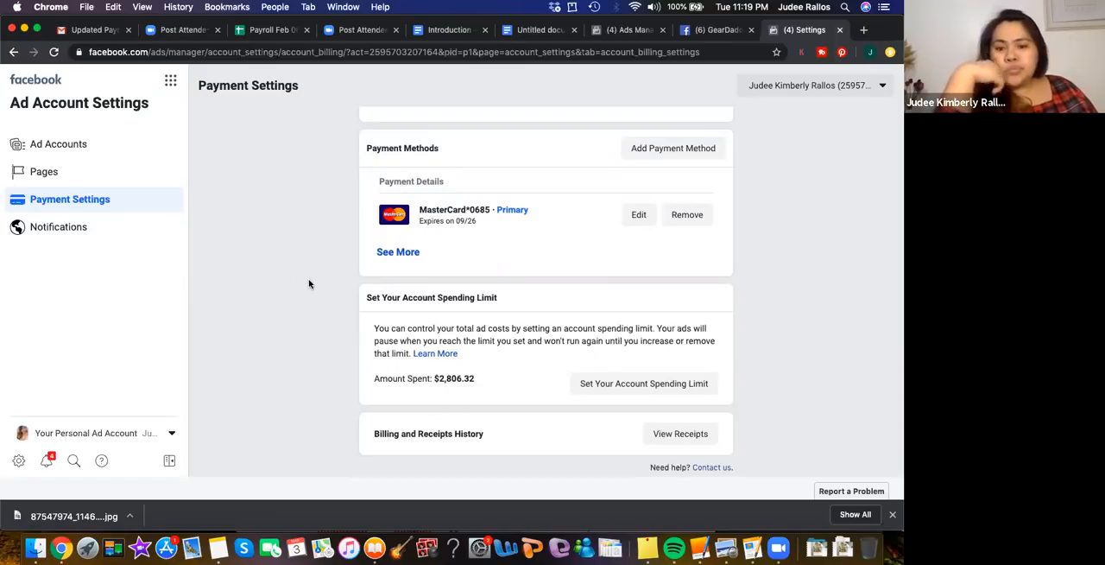
Open the form for adding a payment method, view the Emirate options and close it without changes
click(648, 145)
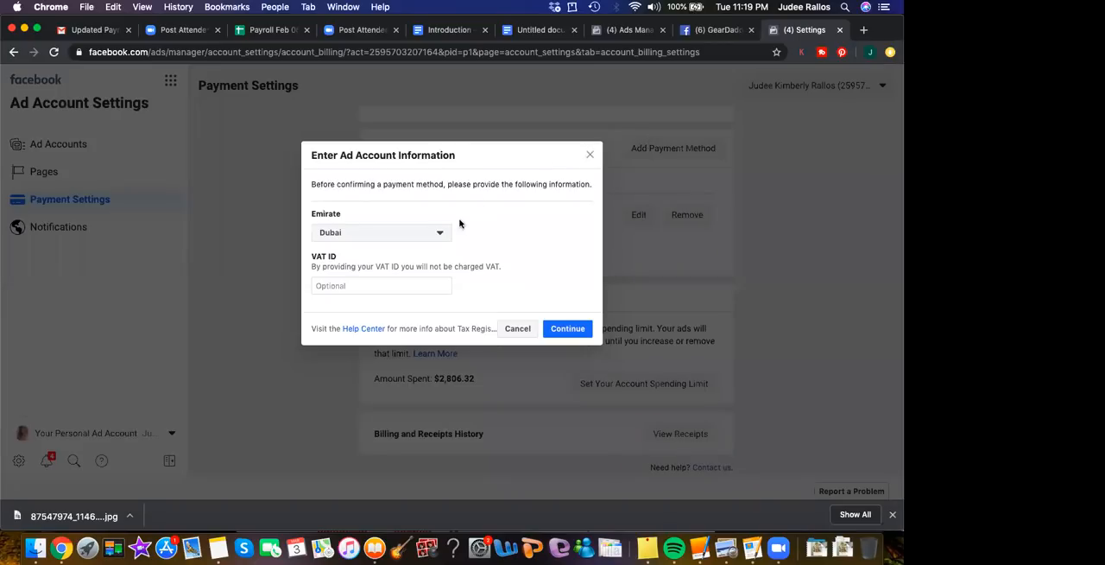
click(437, 233)
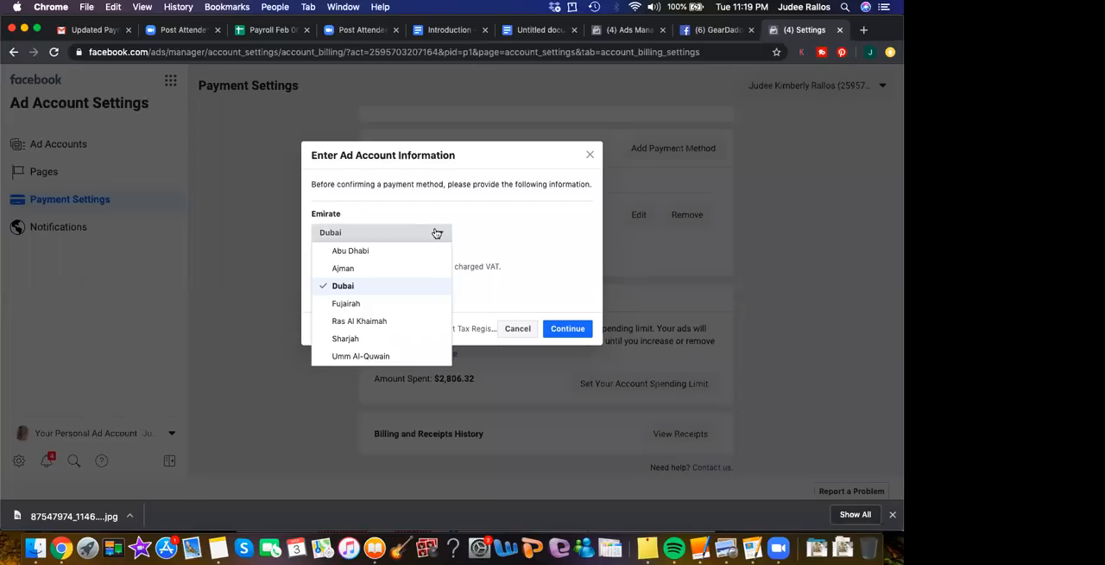
click(511, 236)
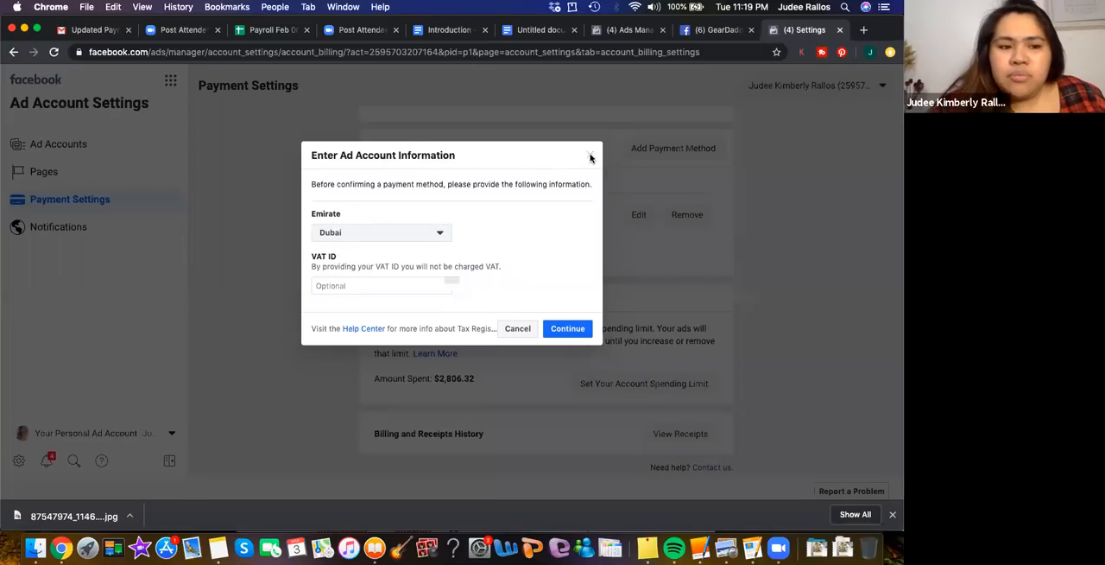
click(591, 156)
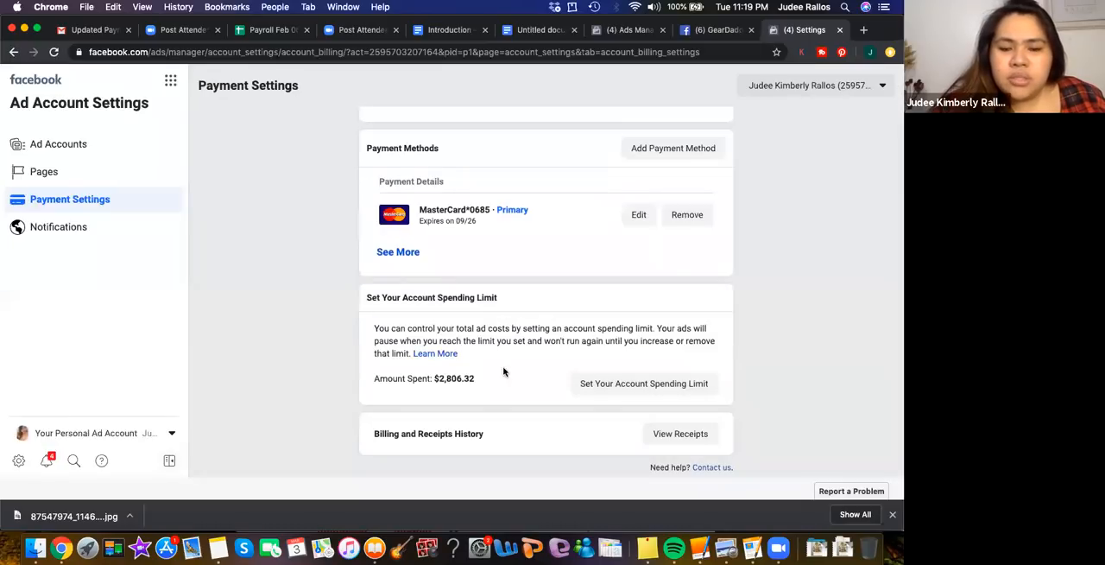
Check which ad accounts are available, and look through the full list of business tools
scroll(570, 397, down, 1)
click(798, 90)
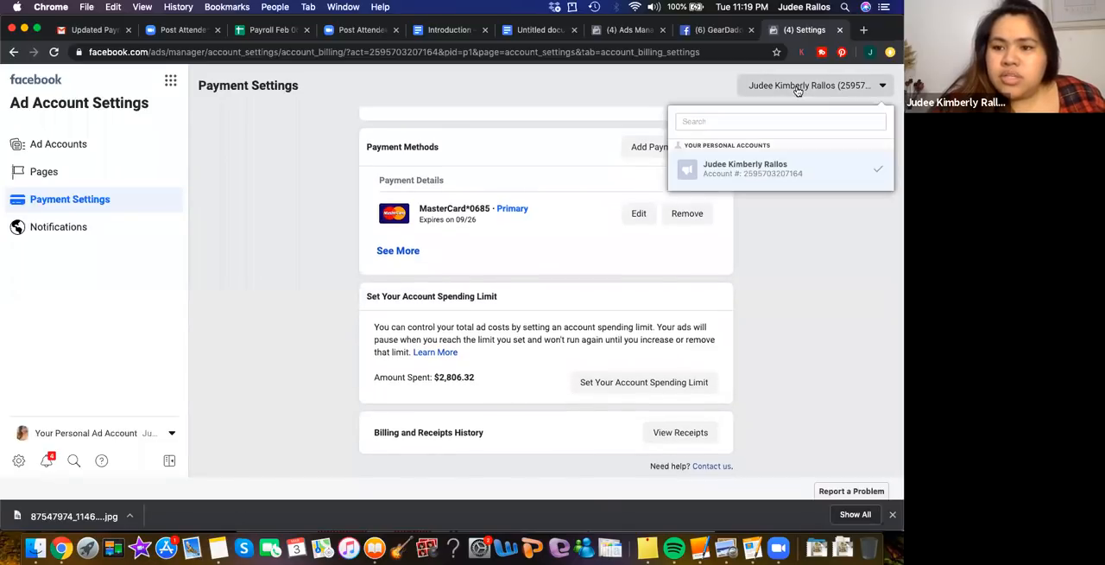
click(299, 208)
click(170, 82)
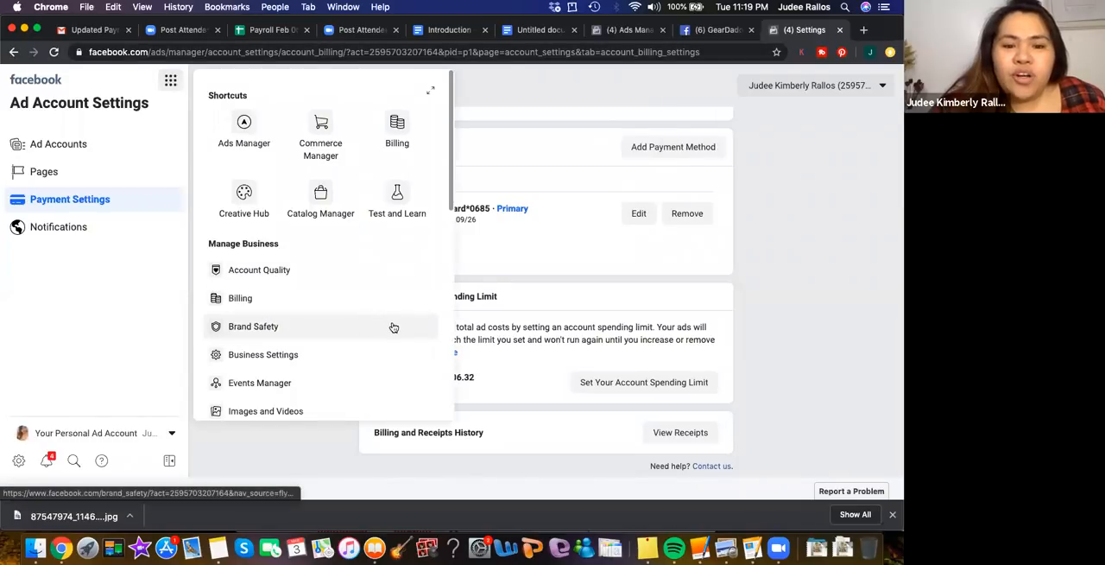
scroll(393, 326, down, 2)
scroll(393, 326, down, 8)
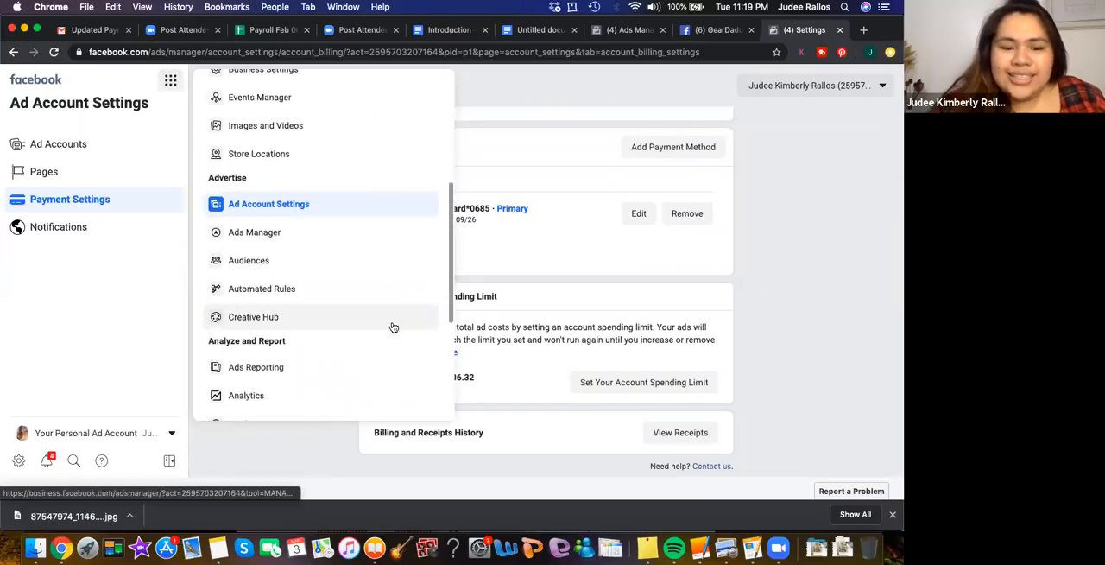
scroll(393, 326, down, 4)
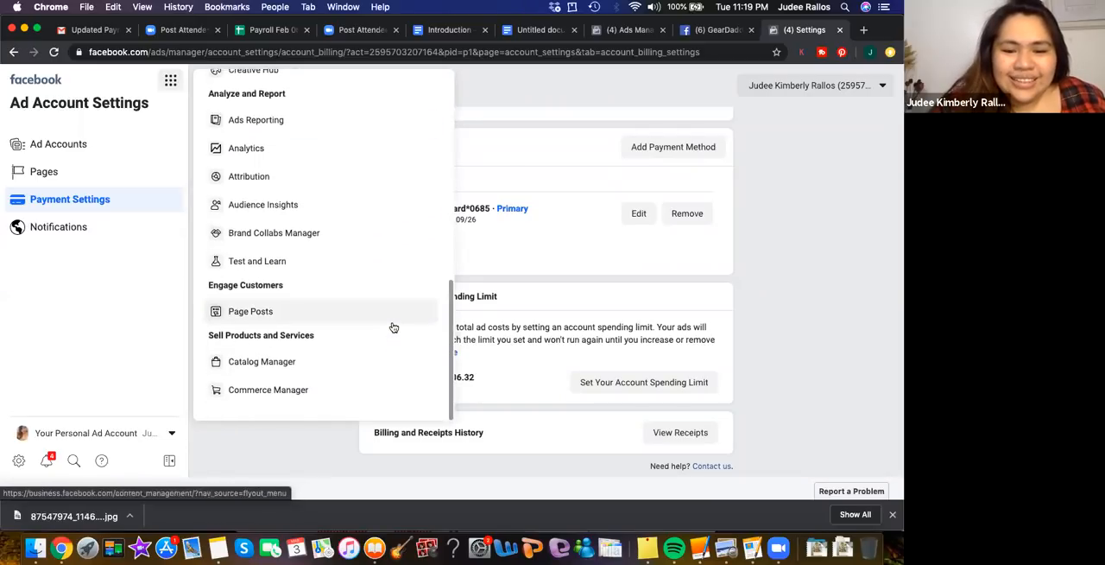
scroll(393, 326, up, 12)
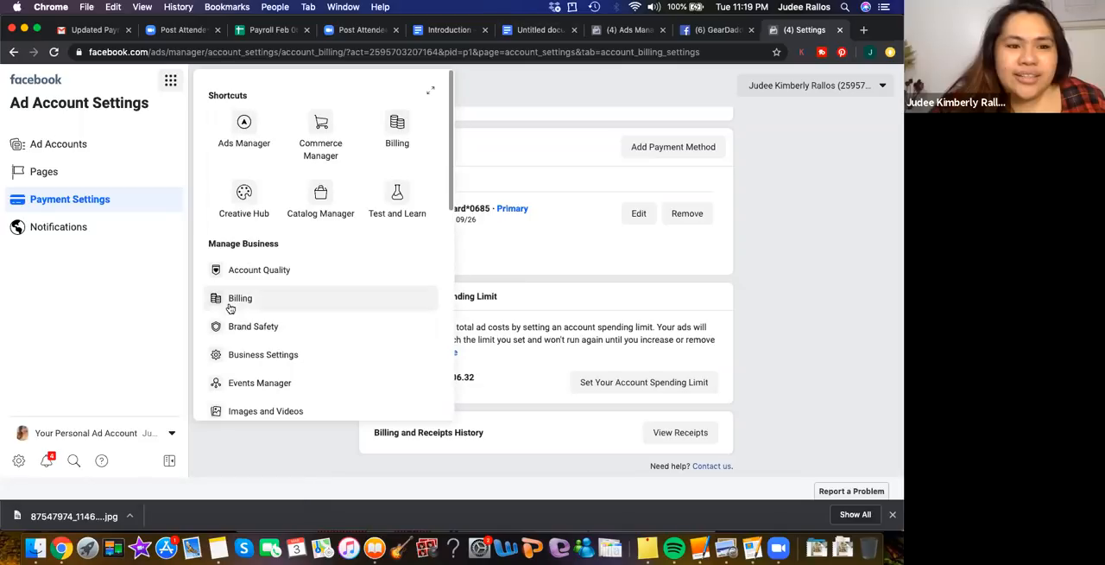
click(498, 100)
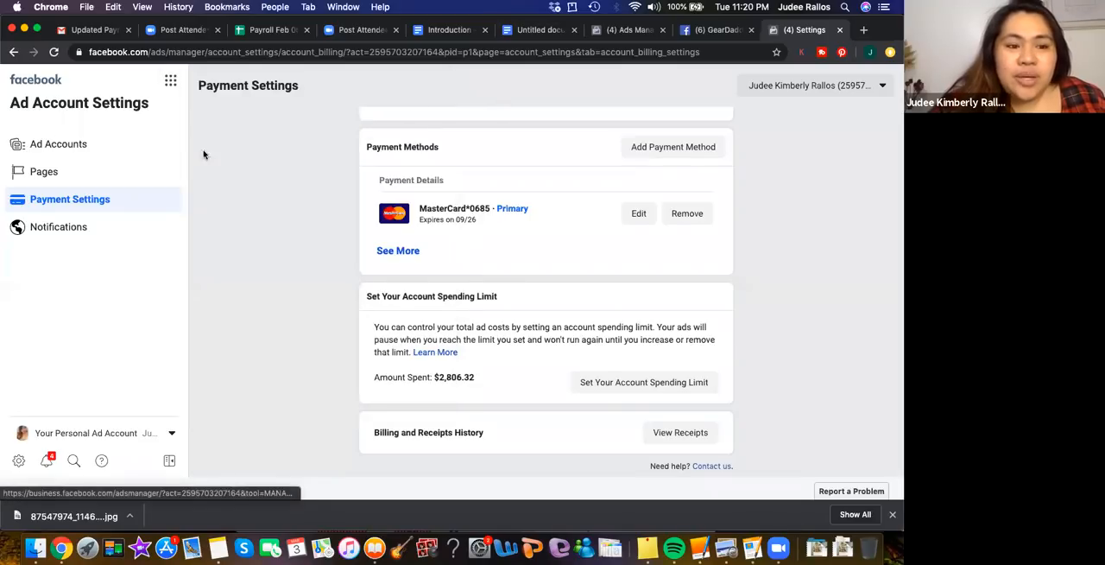
Change the ad account's business country to Philippines and try to save the change
click(61, 145)
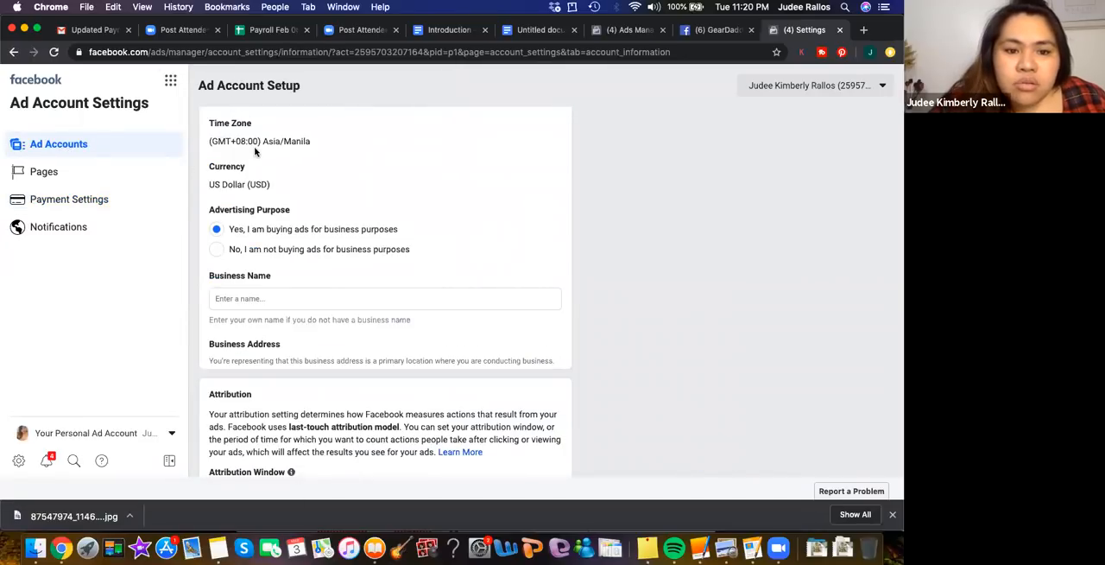
scroll(468, 294, down, 5)
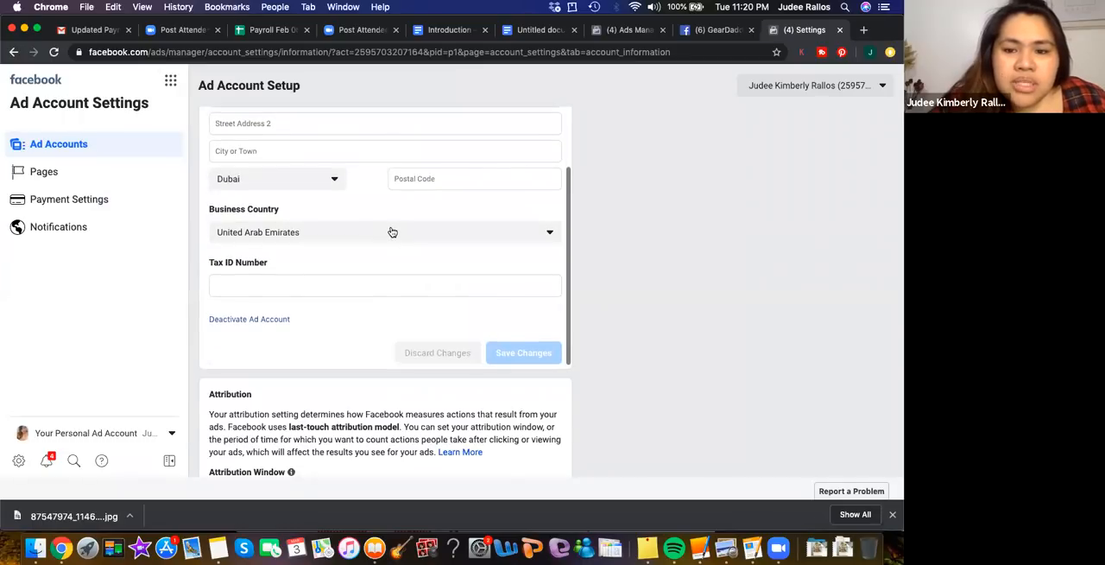
click(394, 231)
scroll(427, 328, down, 3)
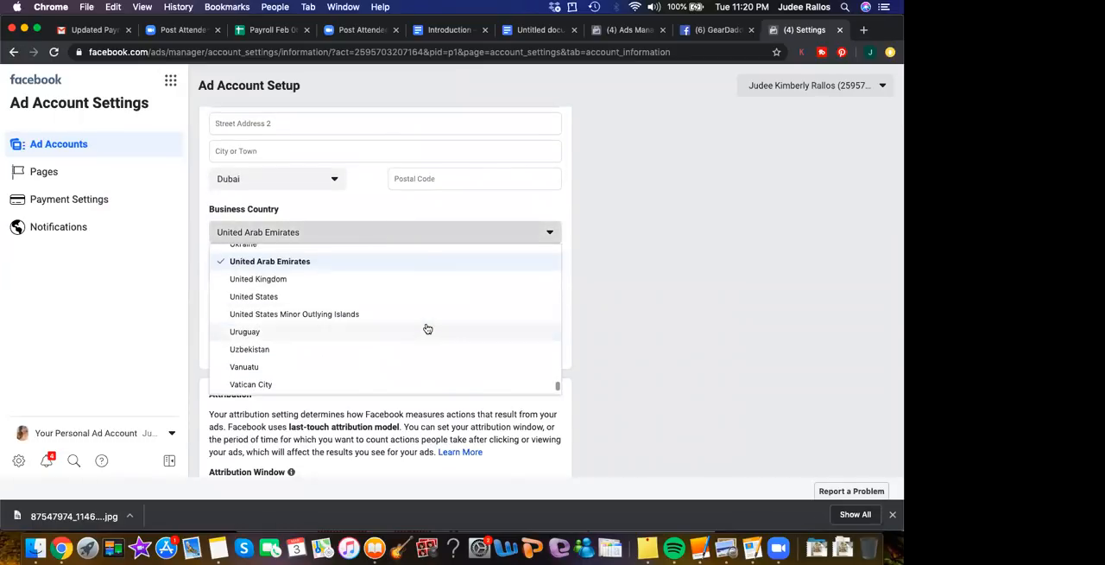
scroll(427, 328, up, 3)
scroll(427, 328, up, 2)
scroll(428, 328, down, 1)
scroll(427, 329, up, 2)
scroll(427, 328, up, 3)
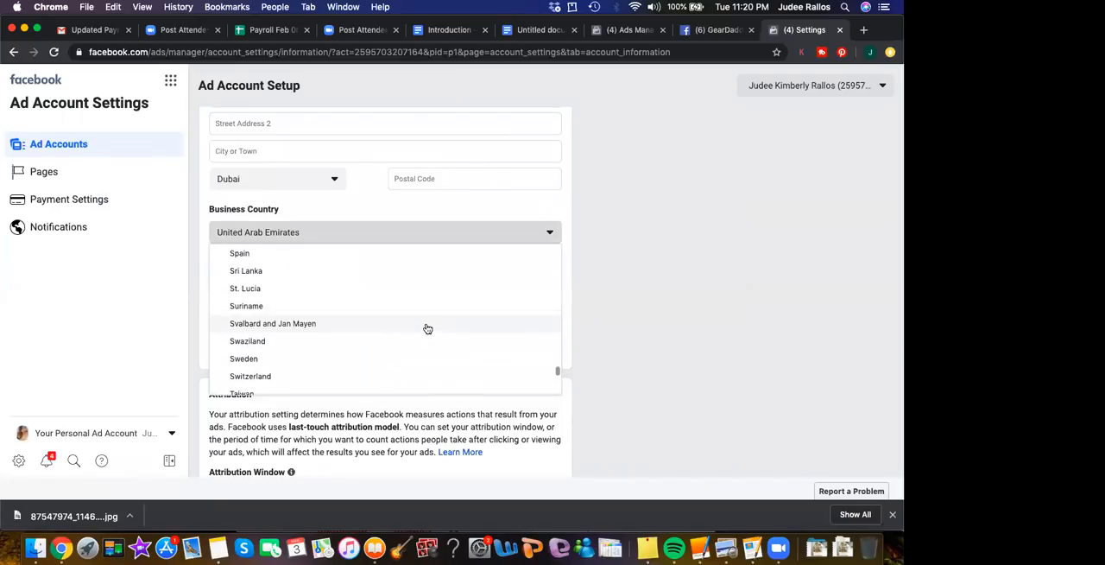
scroll(428, 328, up, 5)
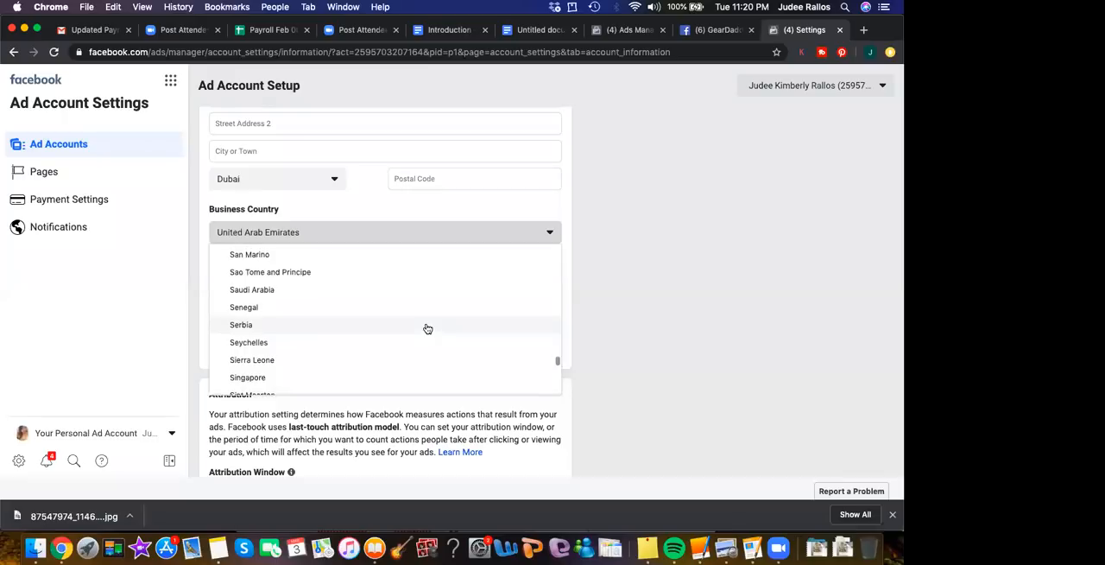
scroll(427, 328, down, 3)
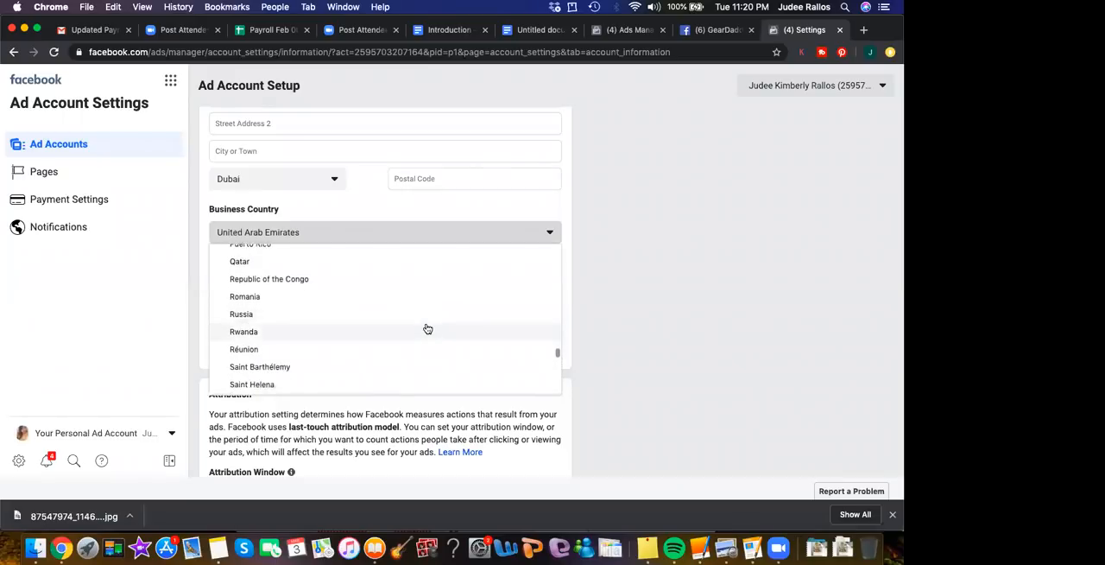
scroll(427, 328, up, 4)
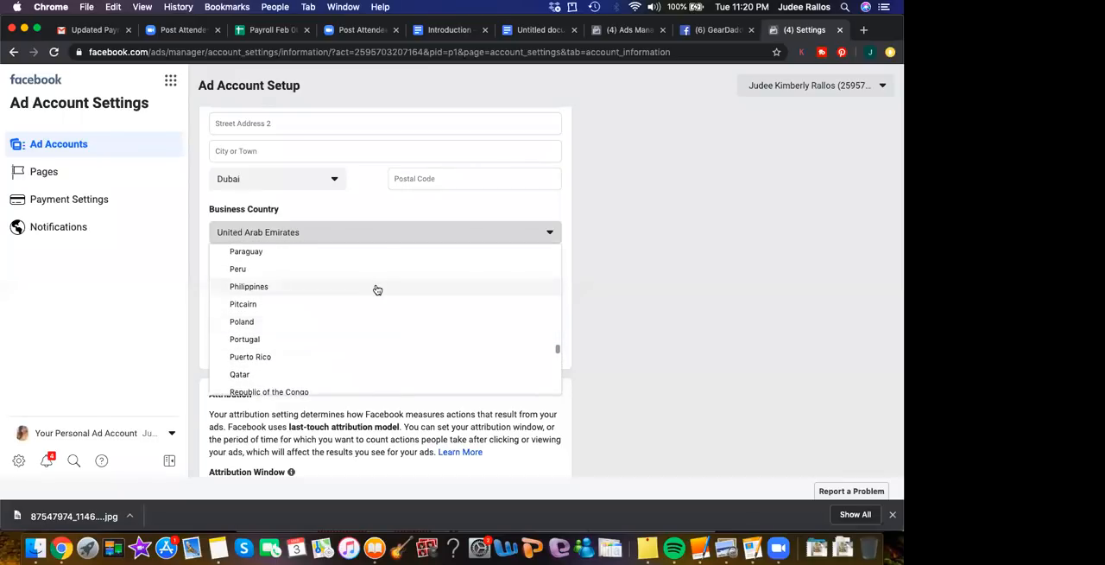
click(375, 286)
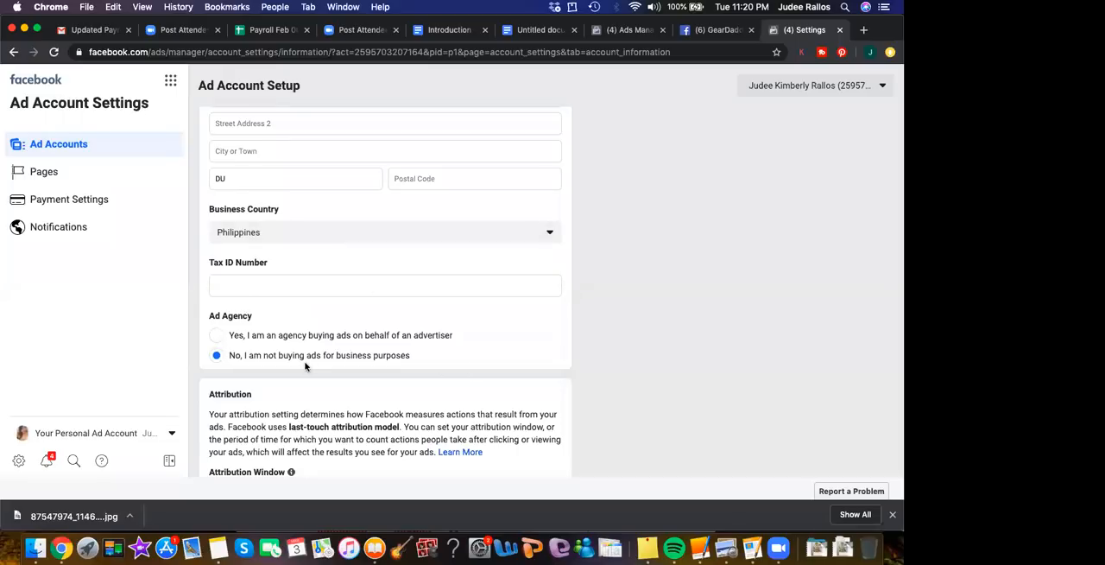
scroll(305, 366, down, 2)
click(543, 354)
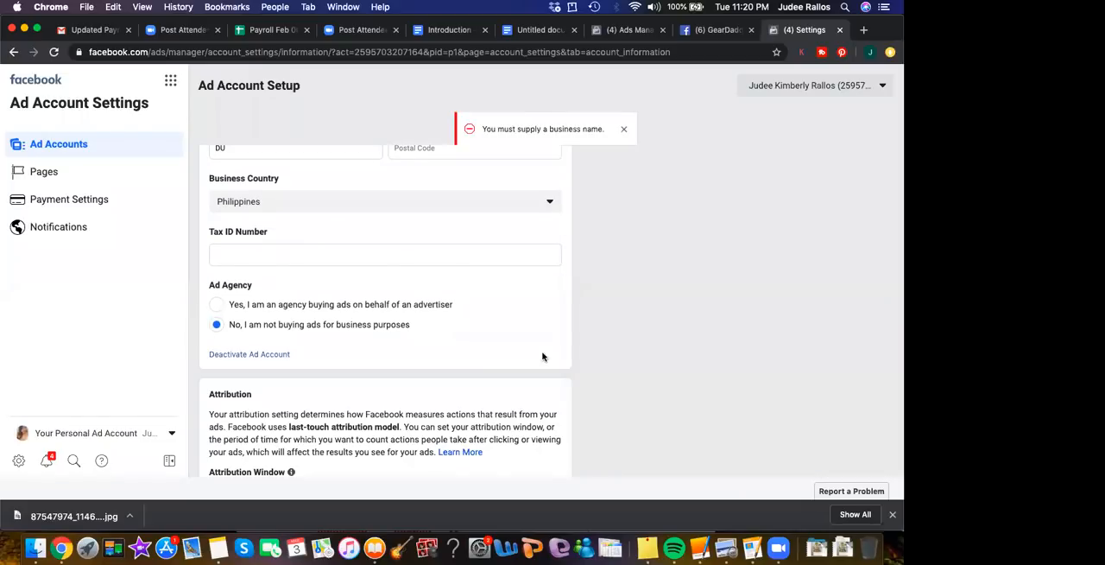
Set the advertising purpose to not buying ads for business purposes, confirm the choice and save the ad account changes
scroll(489, 203, up, 4)
scroll(489, 203, up, 5)
scroll(385, 202, up, 3)
scroll(385, 202, down, 4)
scroll(385, 202, down, 10)
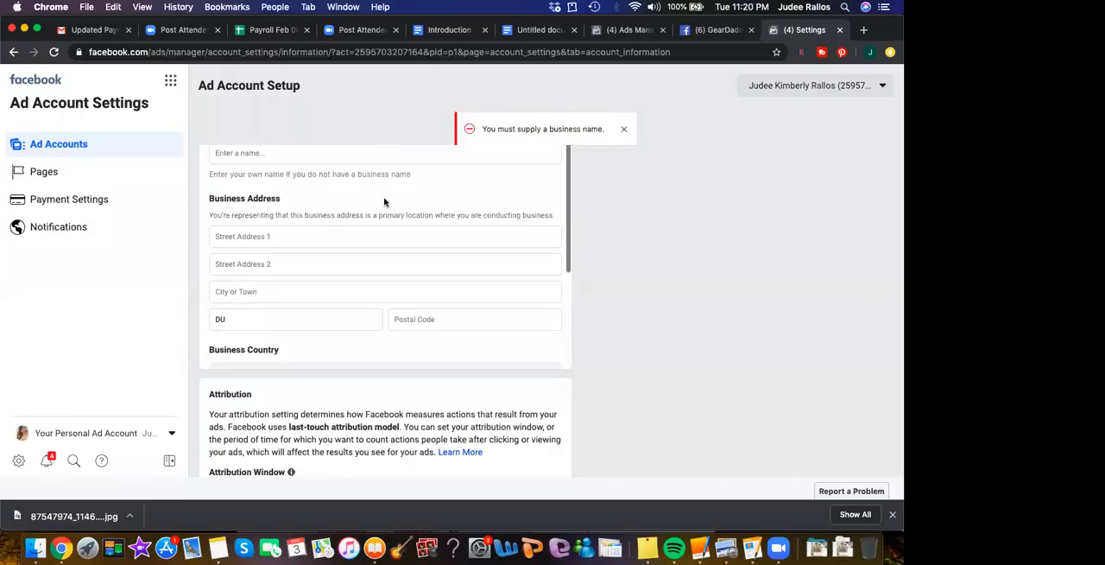
scroll(385, 202, up, 8)
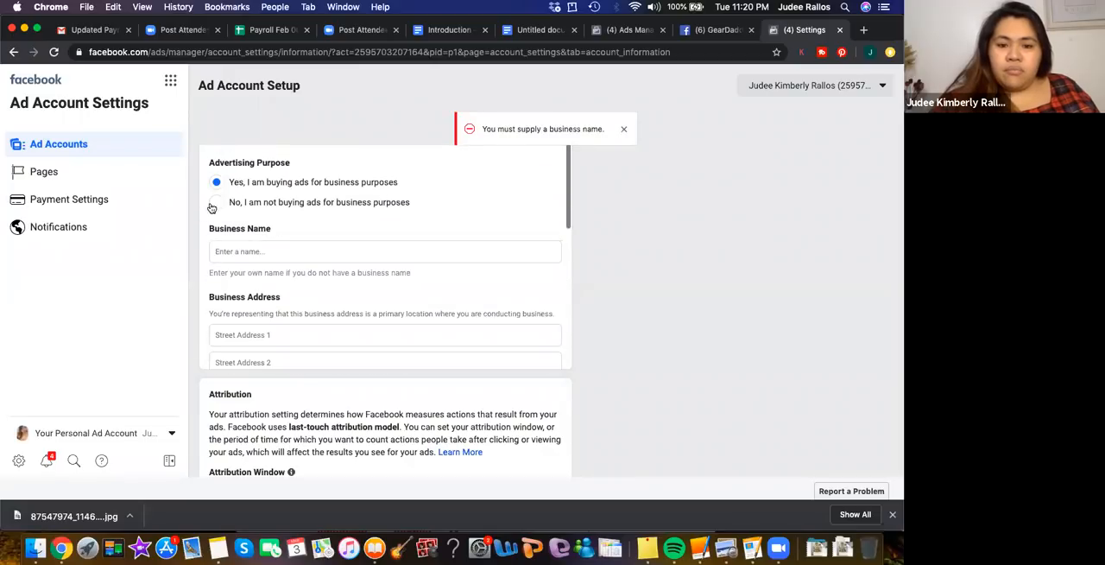
click(215, 202)
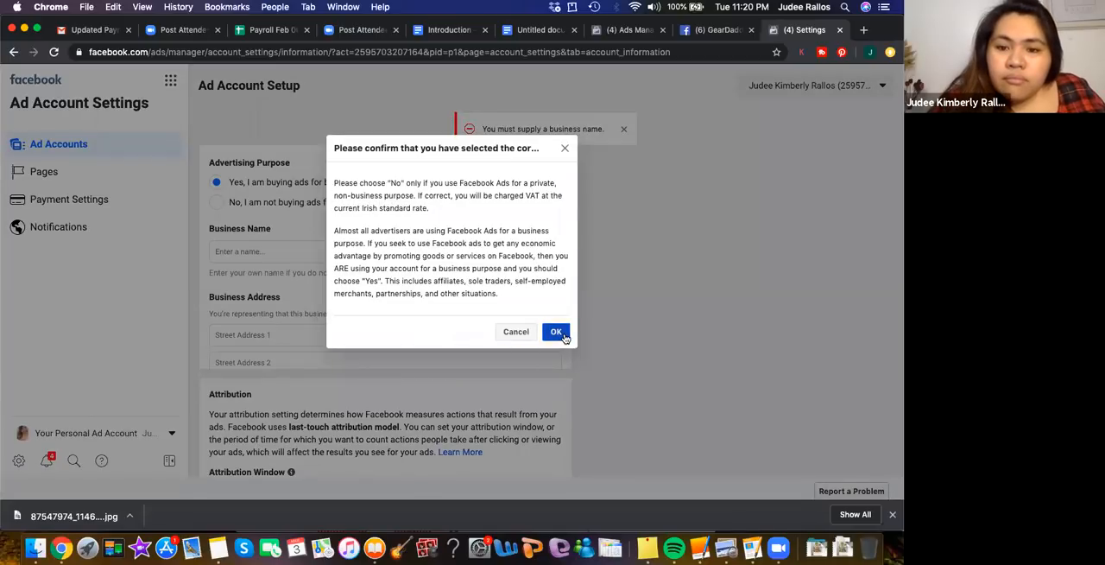
click(557, 332)
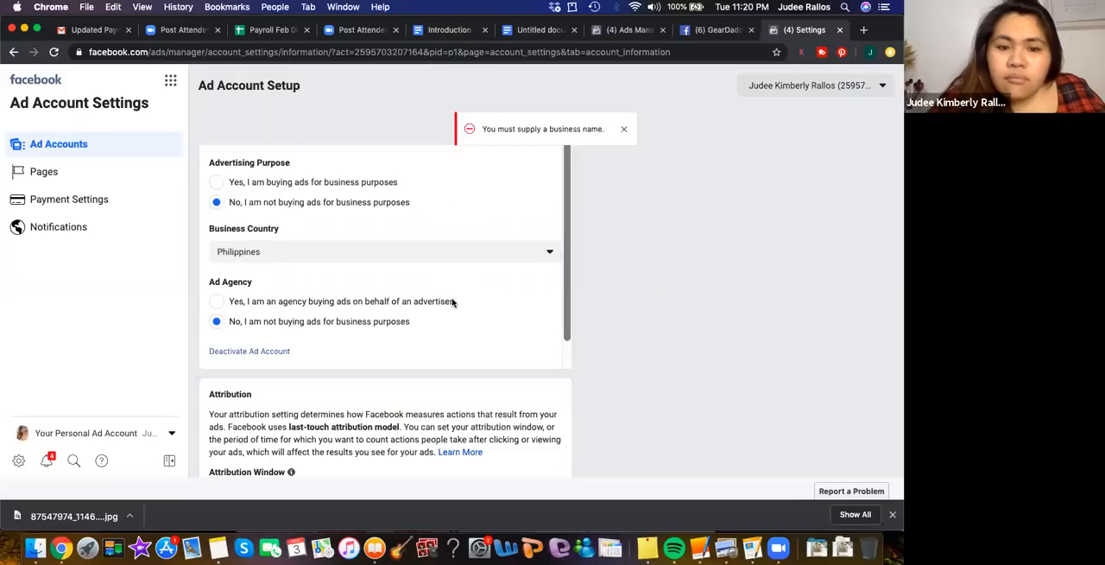
scroll(557, 337, down, 1)
click(529, 349)
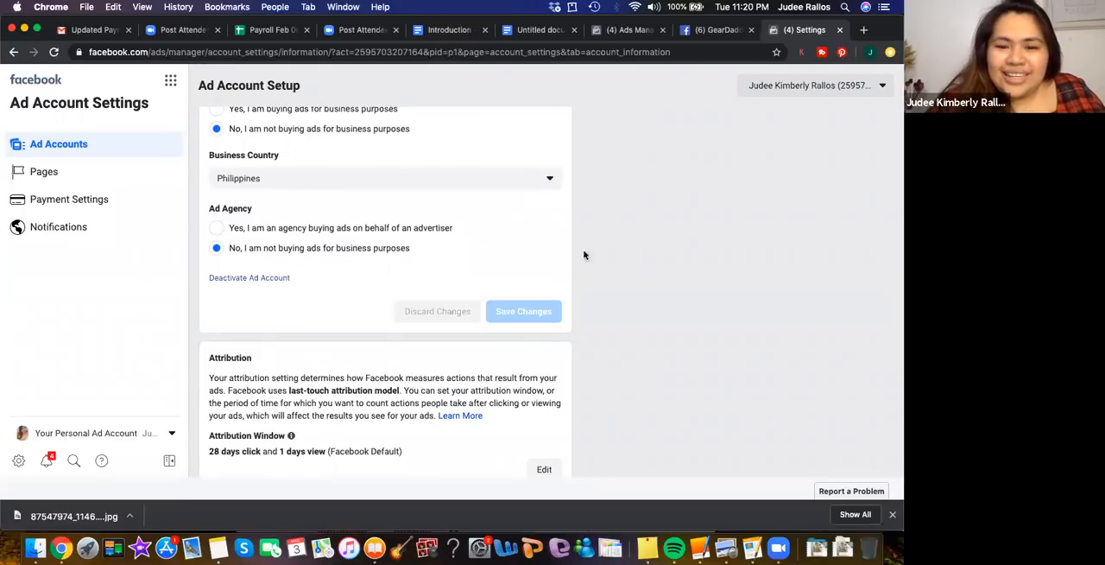
Review the ad account setup details from ID to ad agency, and open the account's campaigns in Ads Manager
scroll(607, 256, up, 3)
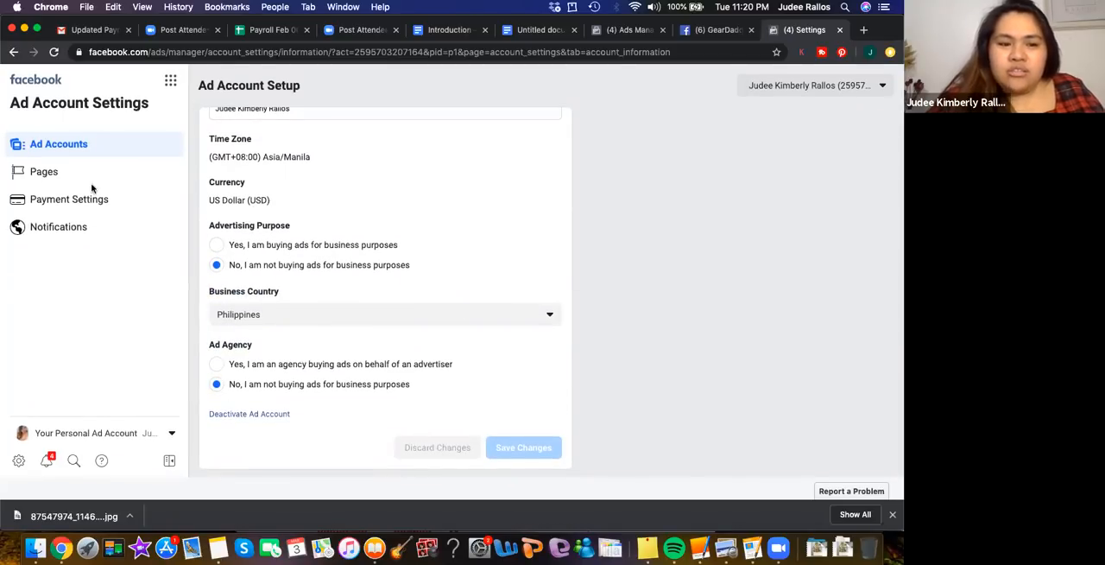
scroll(460, 224, up, 2)
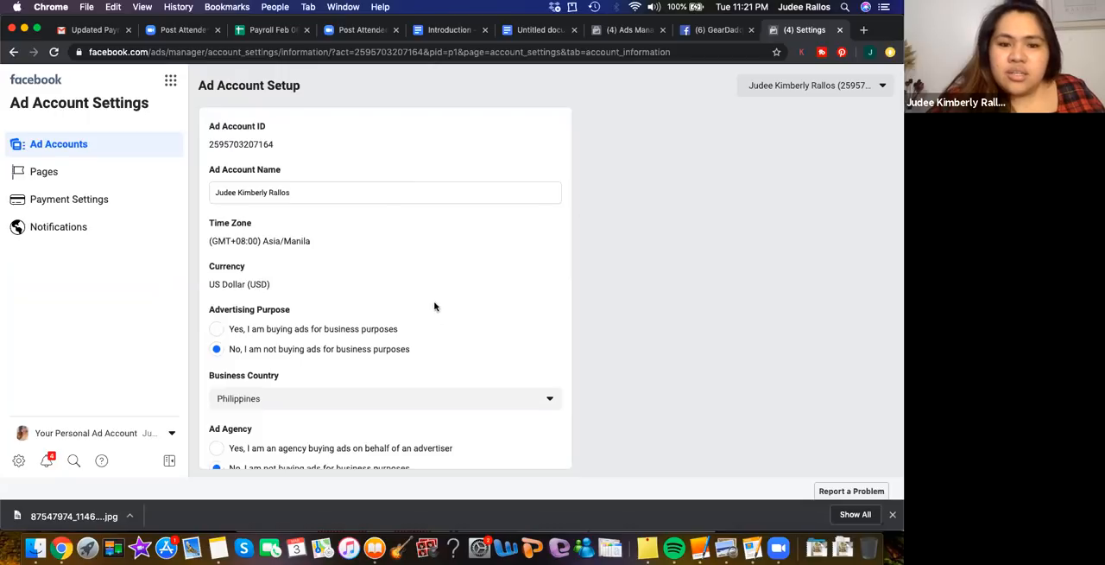
scroll(438, 305, down, 3)
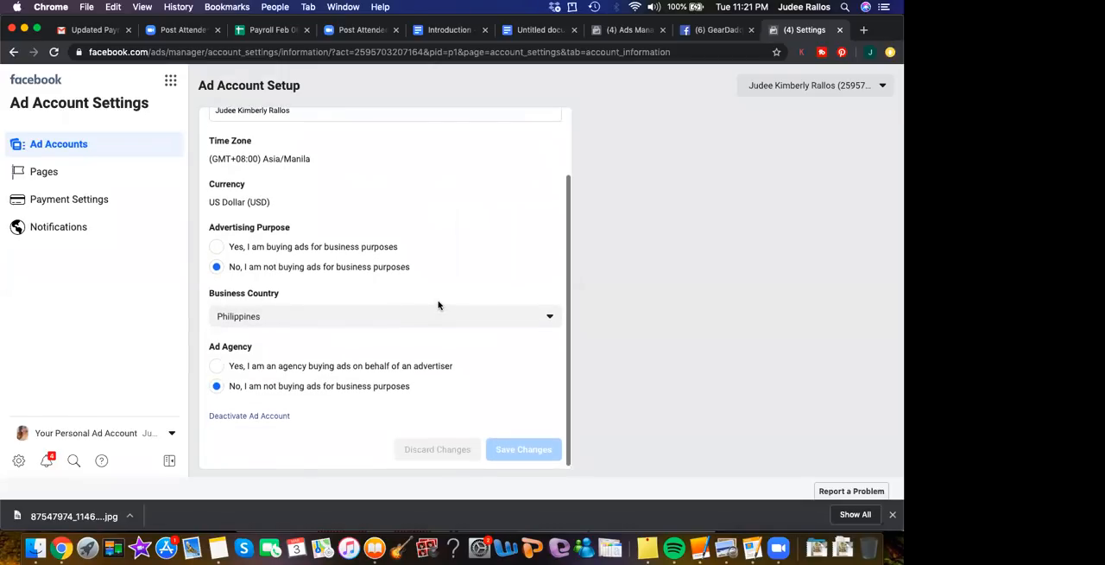
scroll(438, 305, up, 3)
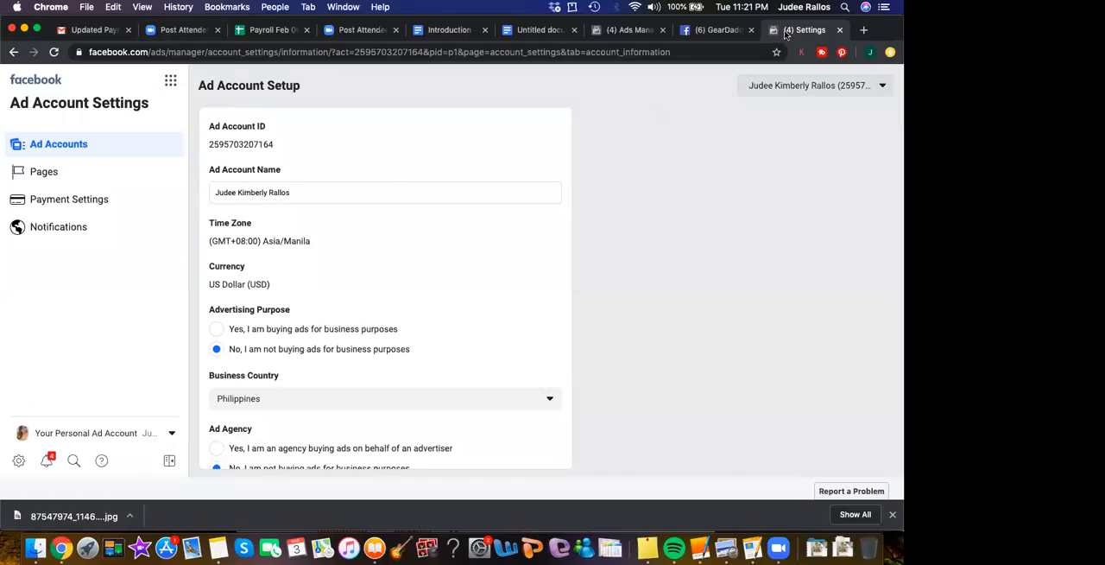
click(627, 35)
click(798, 35)
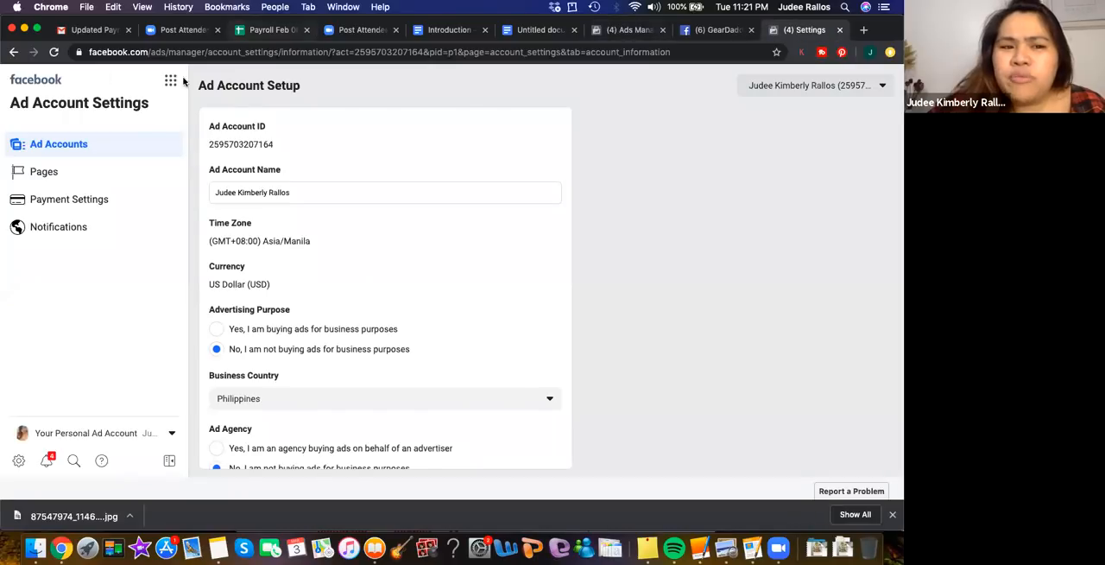
click(171, 80)
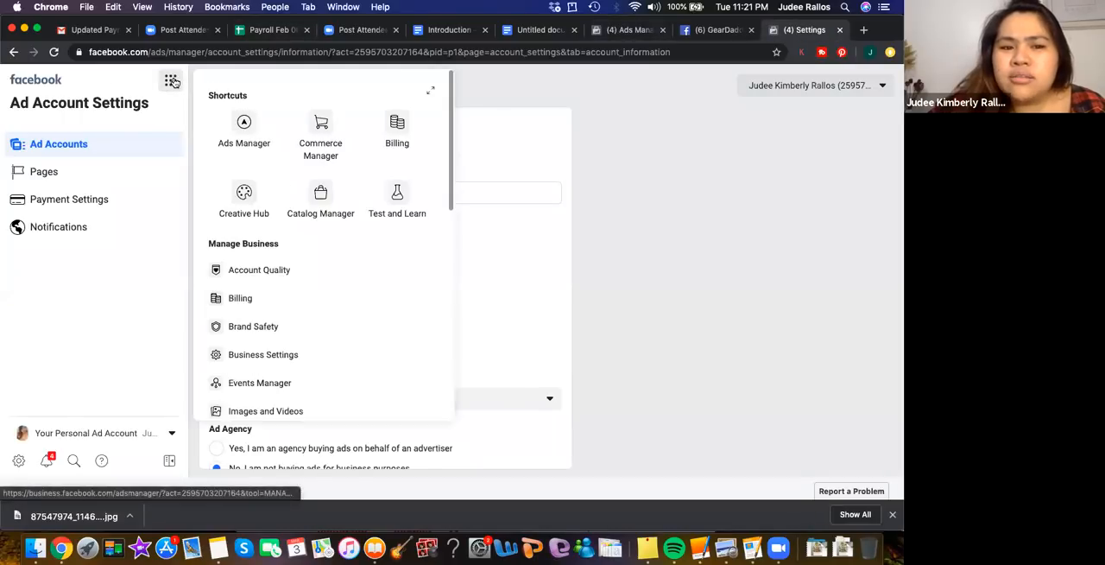
click(245, 128)
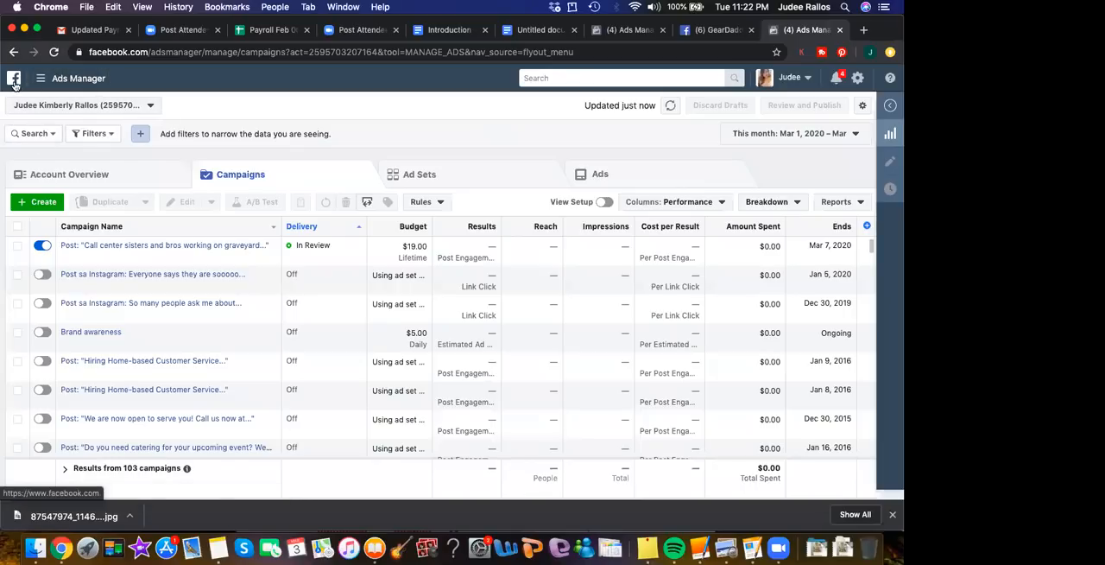
Check which personal ad accounts can be selected in Ads Manager without switching, and go to the Facebook home page
click(65, 106)
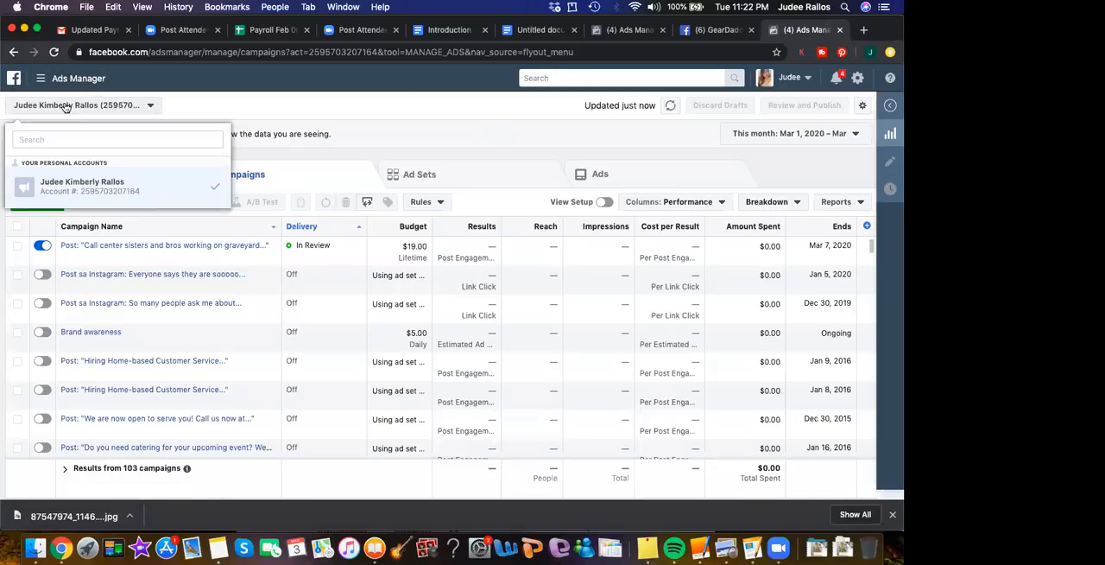
click(295, 105)
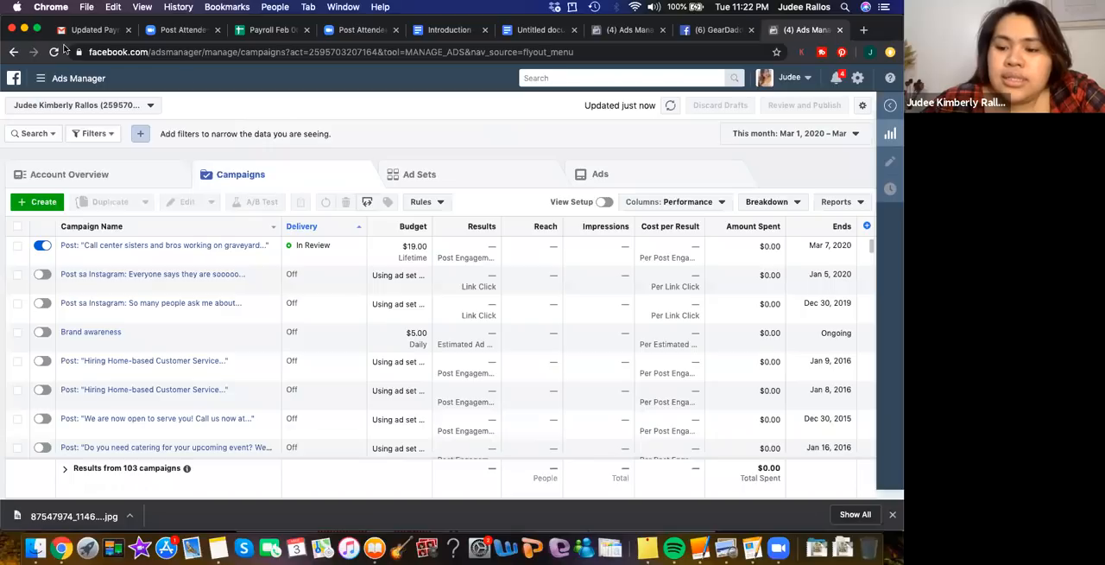
click(15, 80)
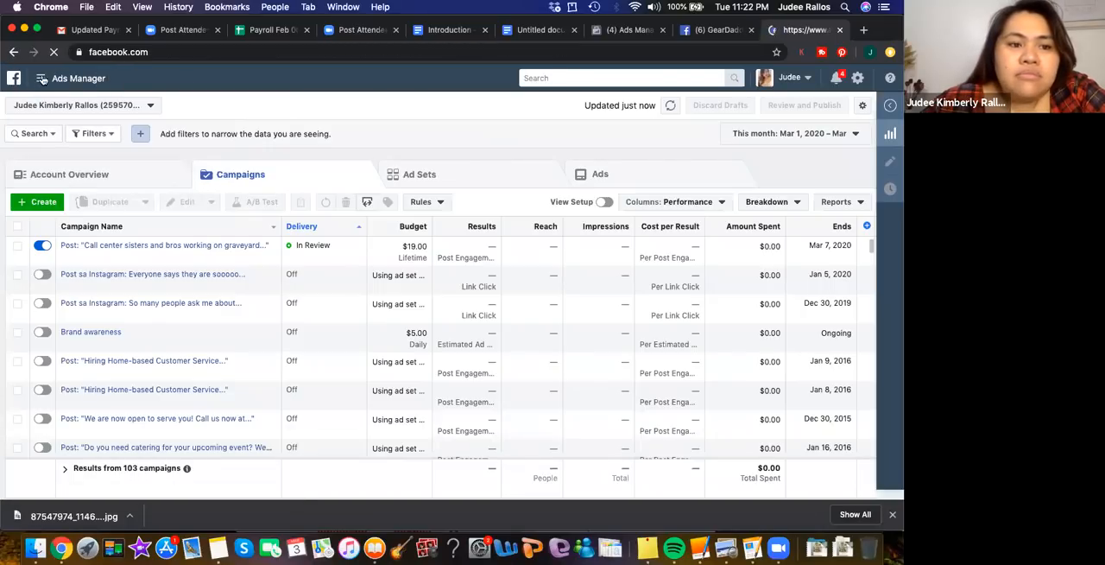